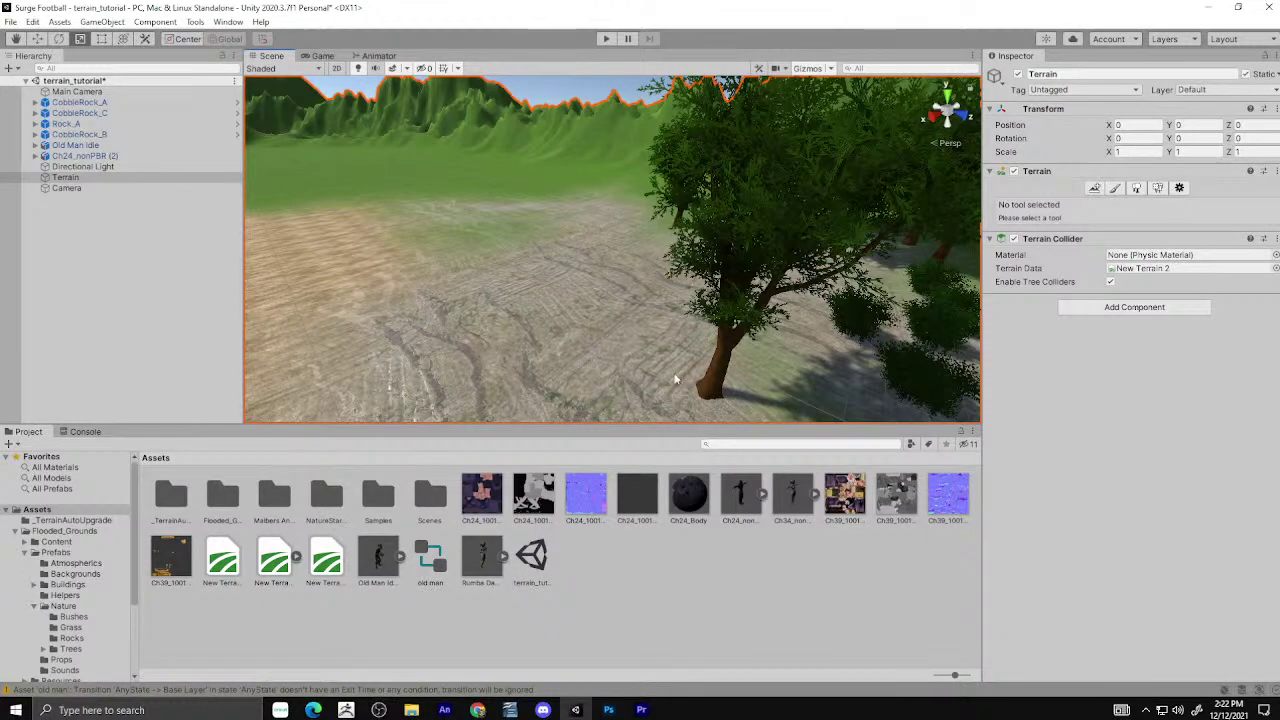
Scale the CobbleRock_C boulder among the bushes down to about 0.60663.
mouse_move(864, 363)
right_mouse_down()
mouse_move(804, 334)
mouse_move(690, 333)
right_mouse_up()
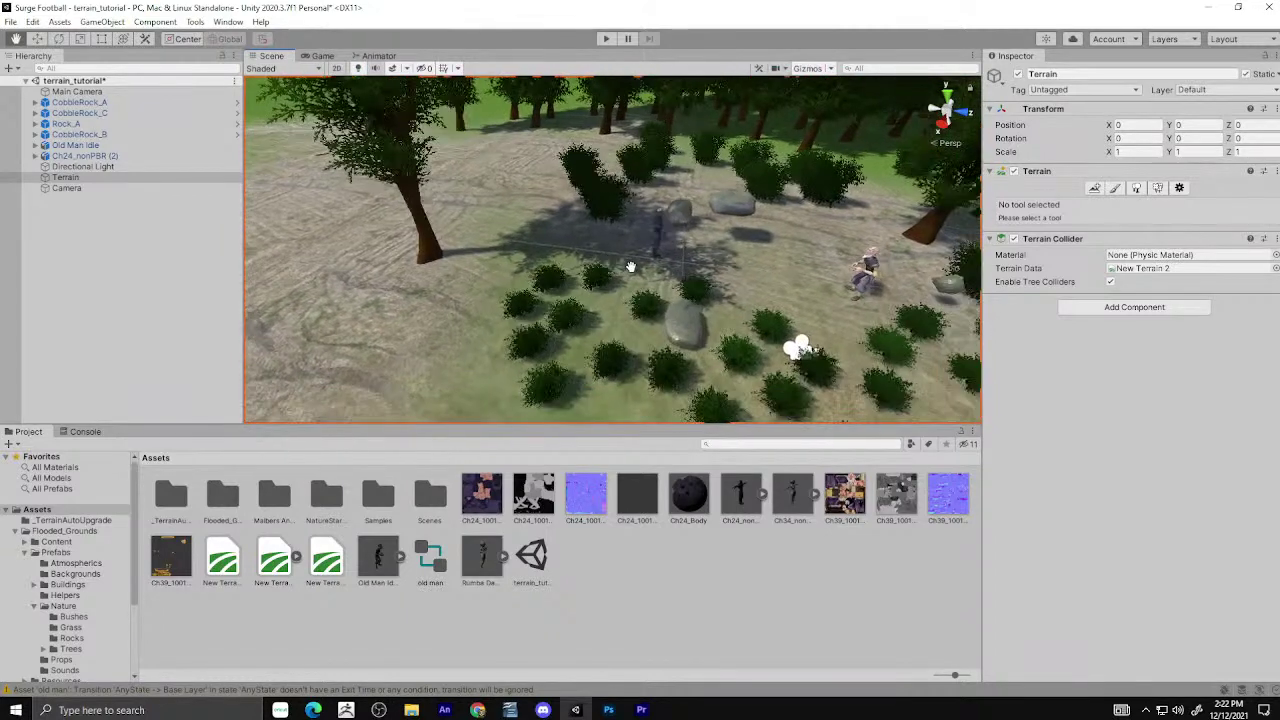
left_click(690, 333)
key("r")
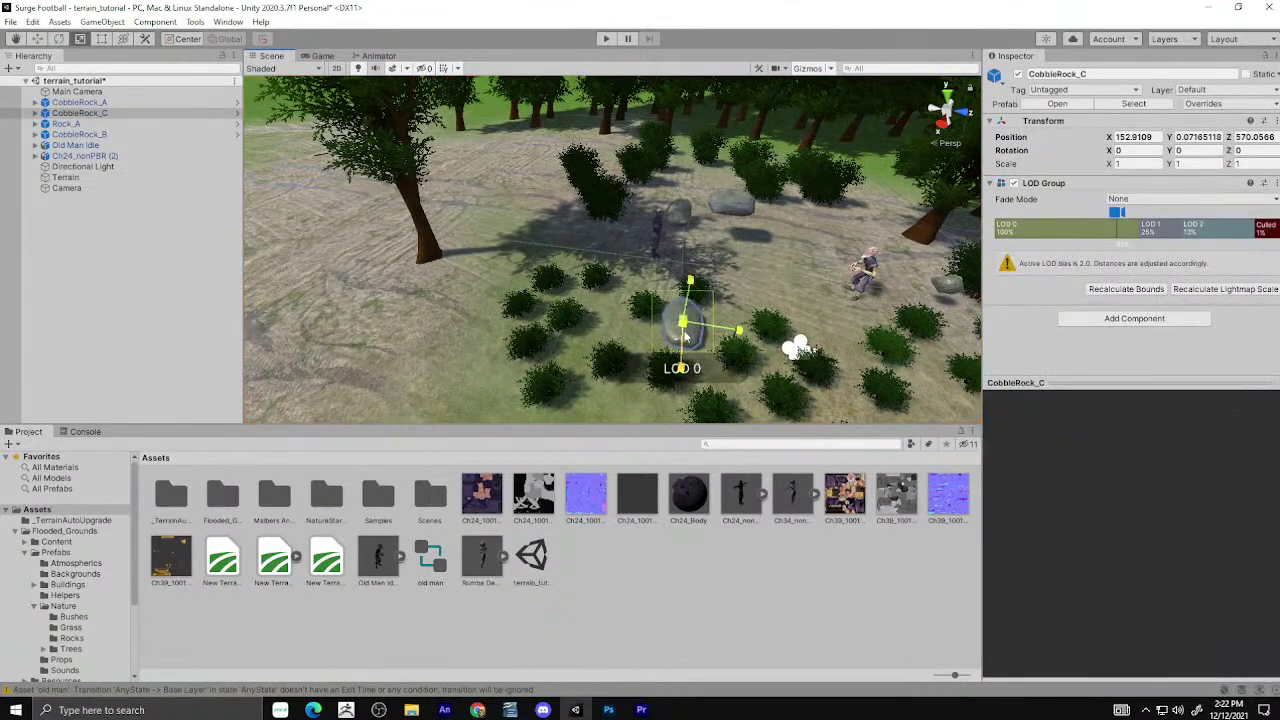
left_click_drag(685, 332, 685, 355)
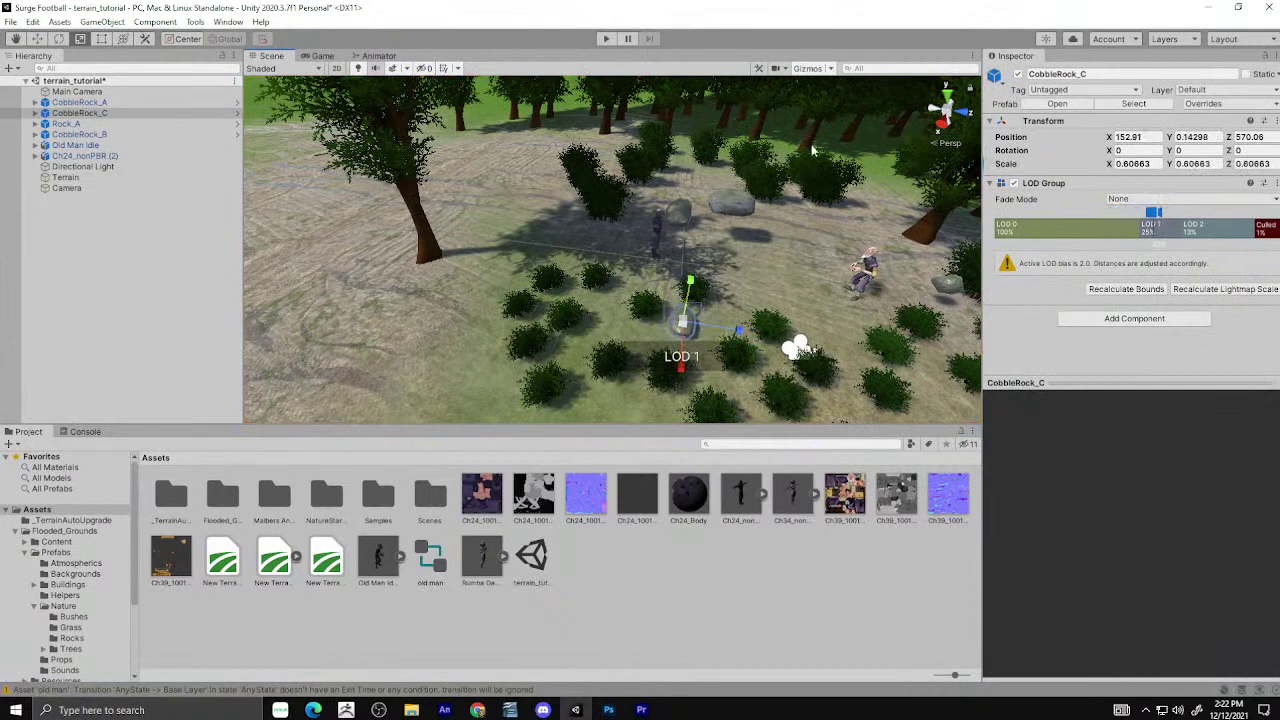
key("w")
Shrink the Rock_A boulder to about 0.198 scale, then select CobbleRock_B.
left_click(737, 207)
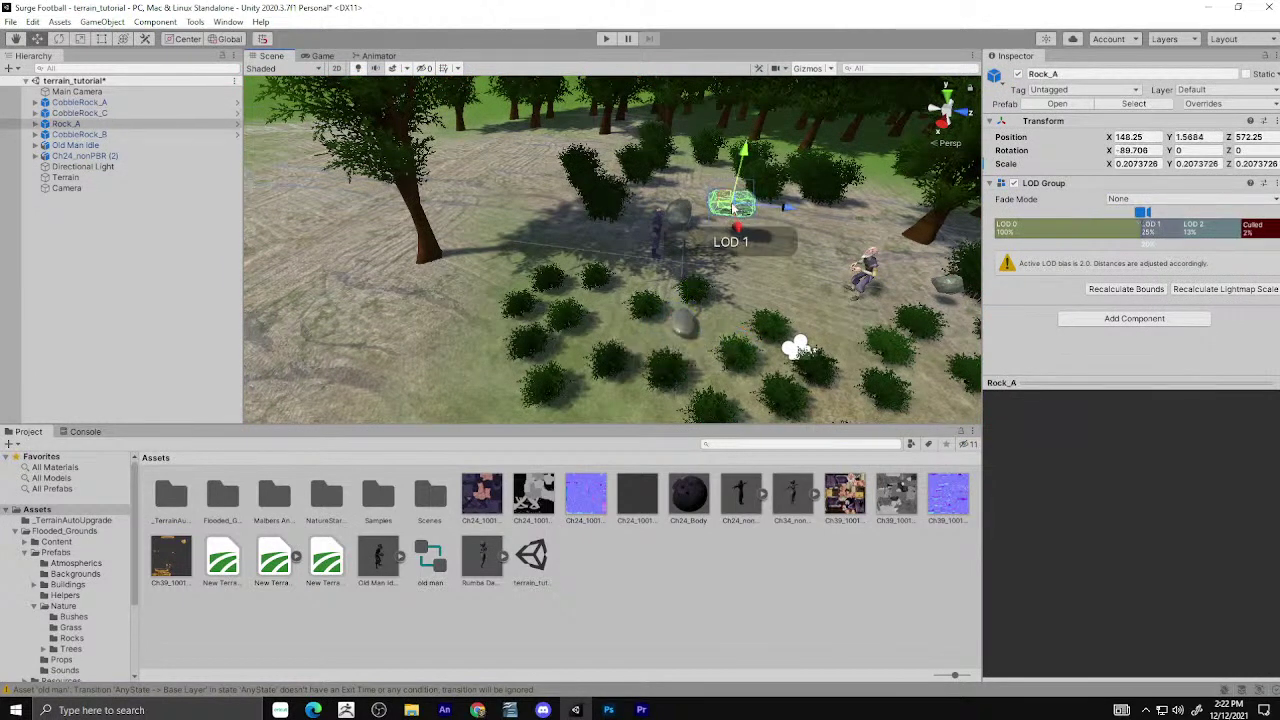
key("e")
key("w")
key("r")
mouse_move(737, 205)
left_mouse_down()
mouse_move(735, 224)
mouse_move(367, 520)
left_mouse_up()
left_click(678, 215)
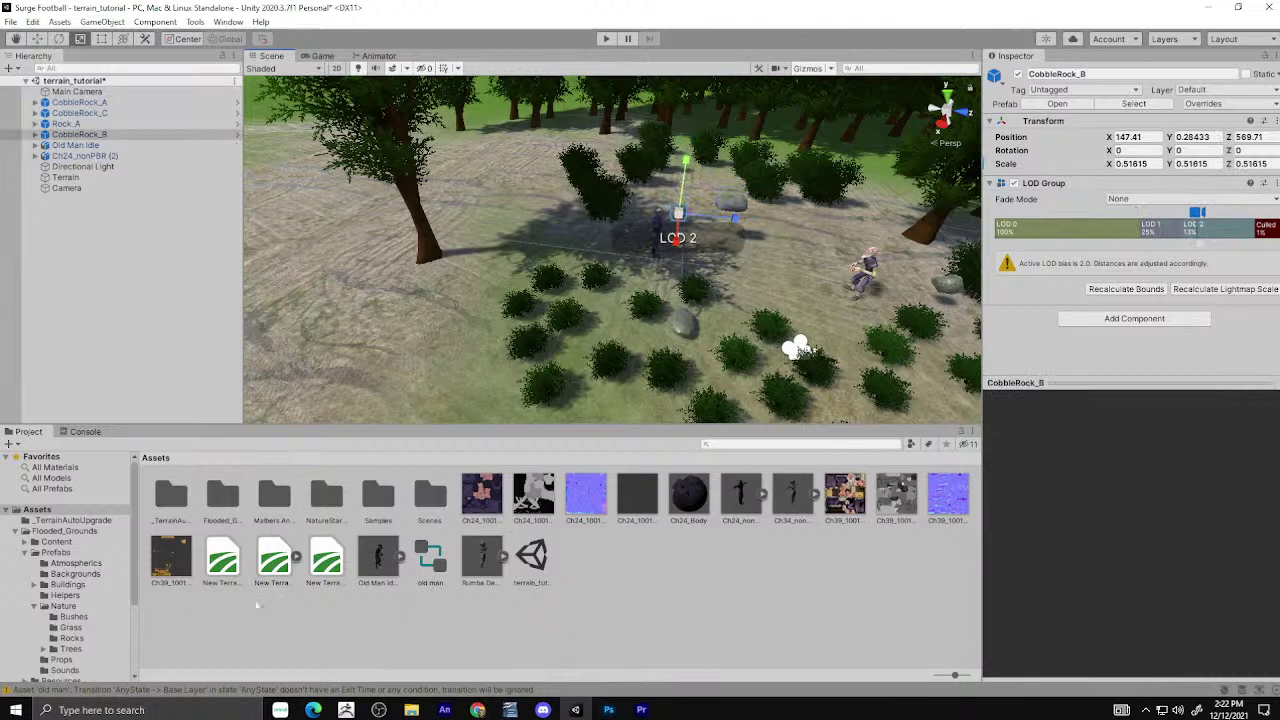
Drop the Rumba Dancing model near the trees at 147.64, 2.861, 560.61 and frame it.
left_click(486, 553)
middle_click_drag(785, 330, 665, 313)
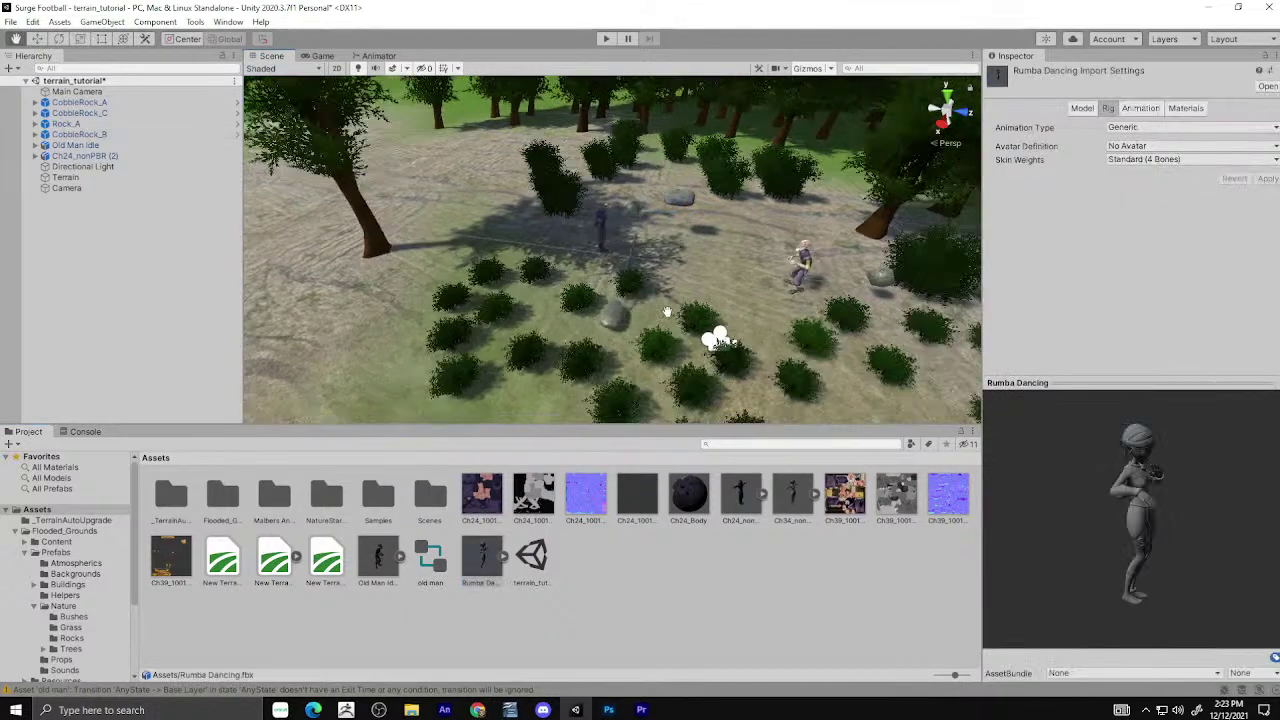
left_click_drag(665, 313, 478, 565, "alt")
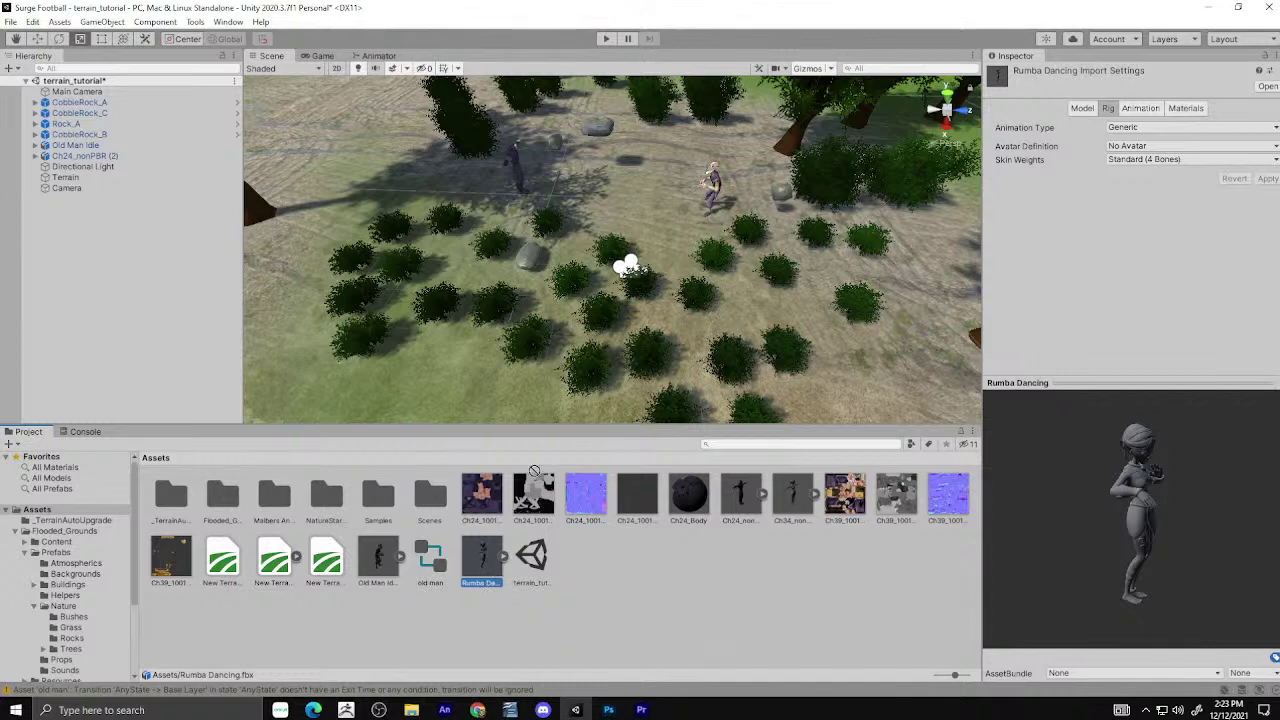
left_click_drag(535, 470, 628, 165)
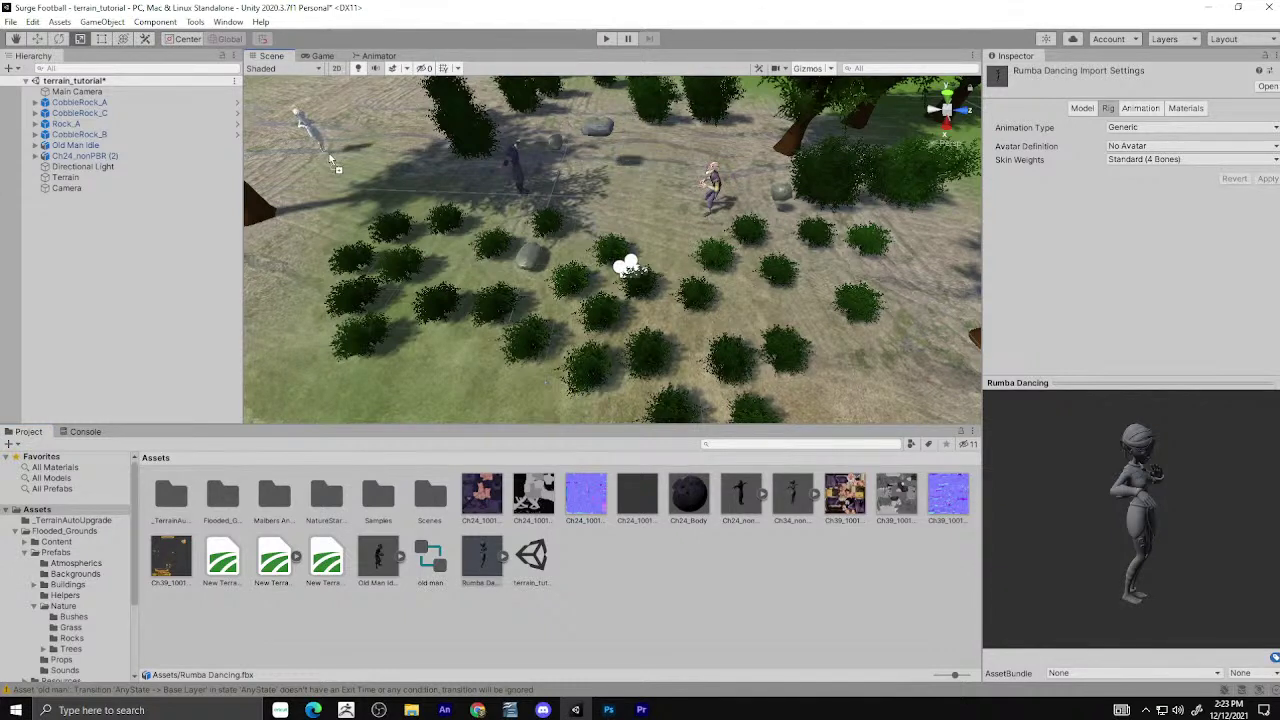
left_click_drag(628, 165, 329, 153)
left_click_drag(474, 187, 598, 207)
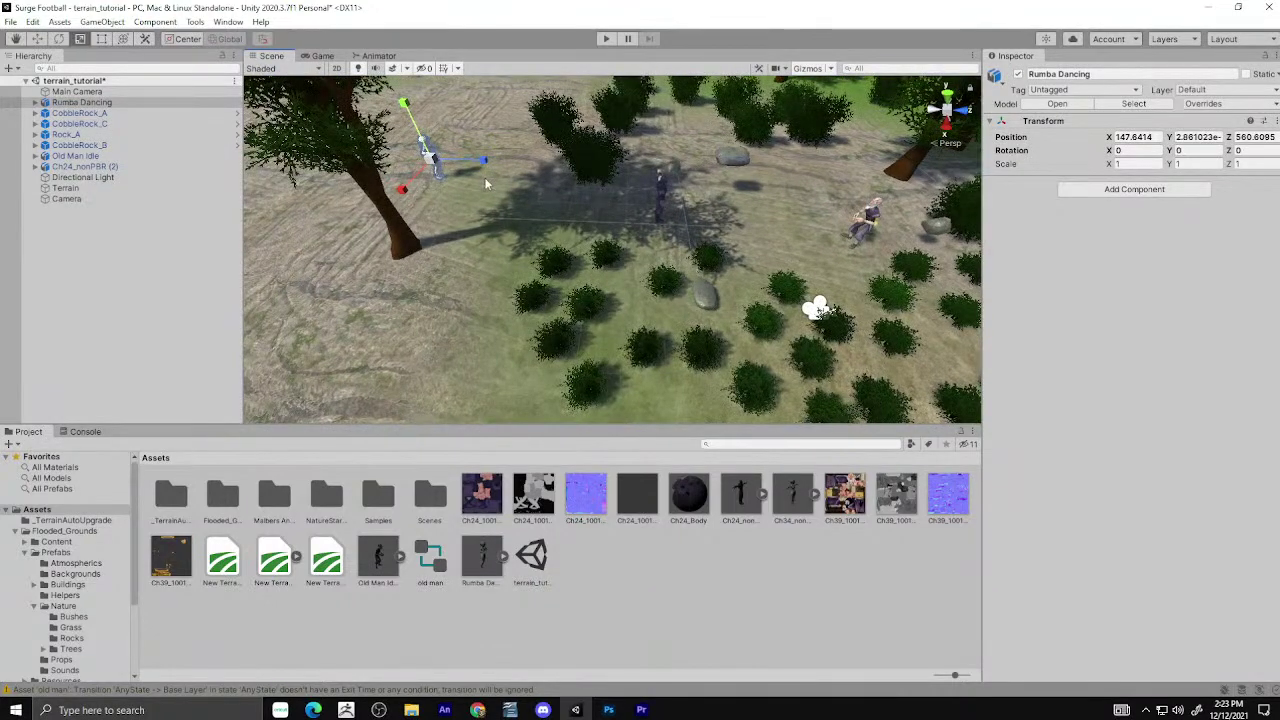
key("f")
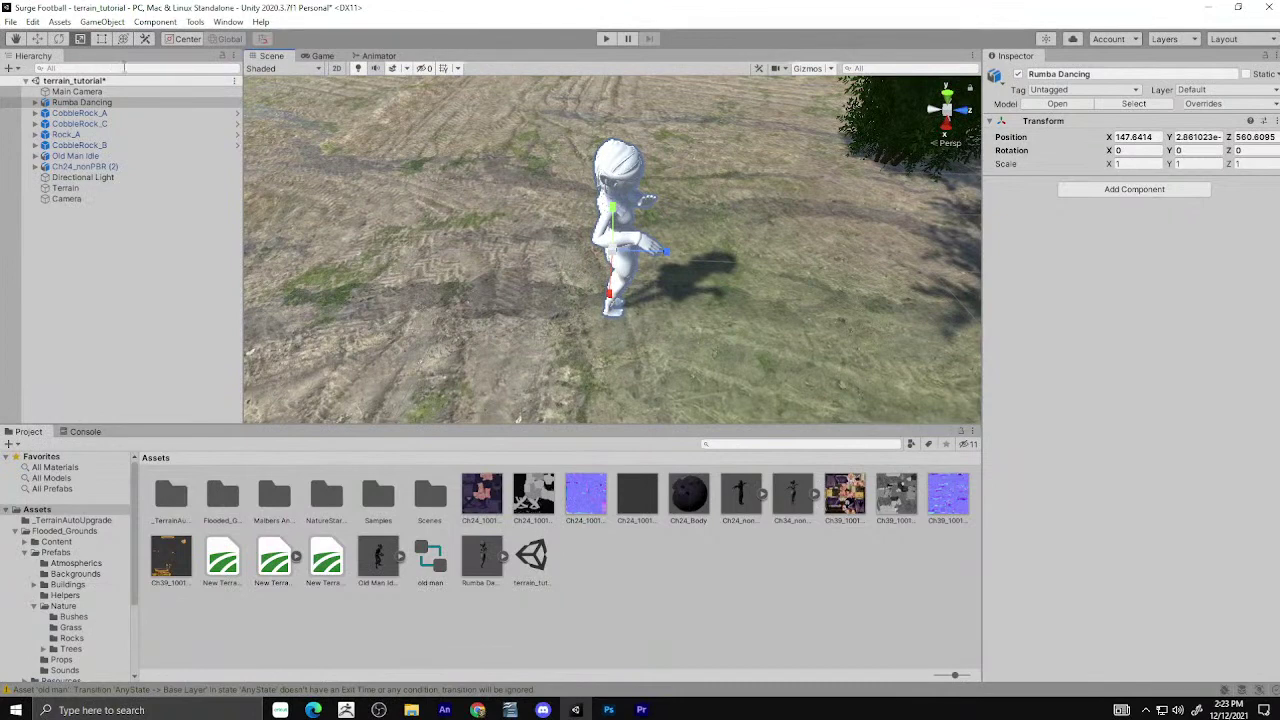
Set the Rumba Dancing rig to Humanoid with an avatar created from this model, and apply.
left_click(470, 555)
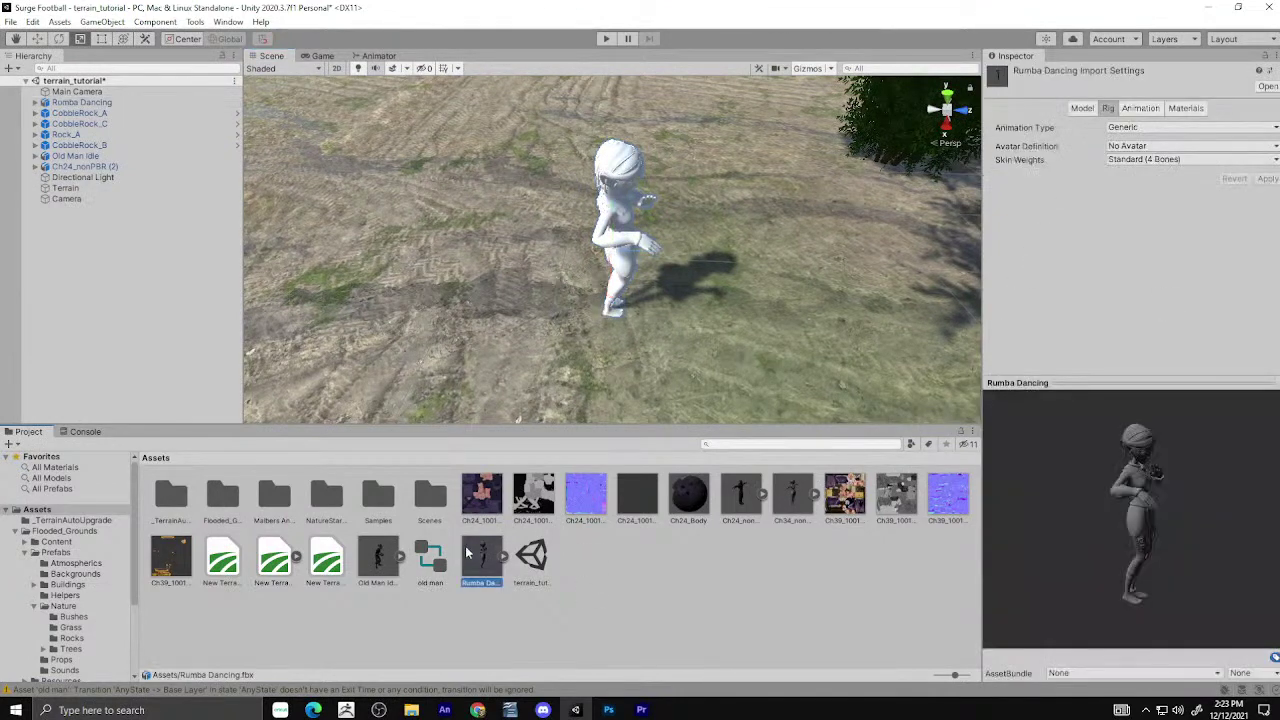
left_click(1150, 127)
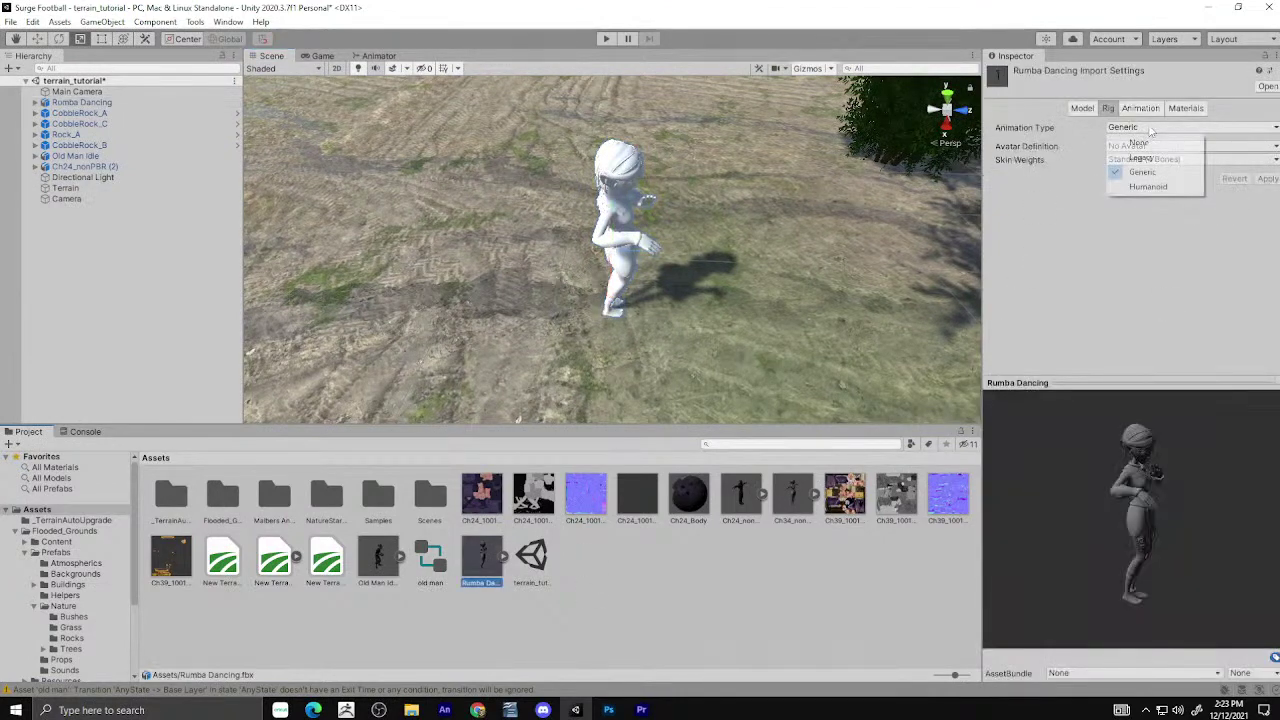
left_click(1150, 188)
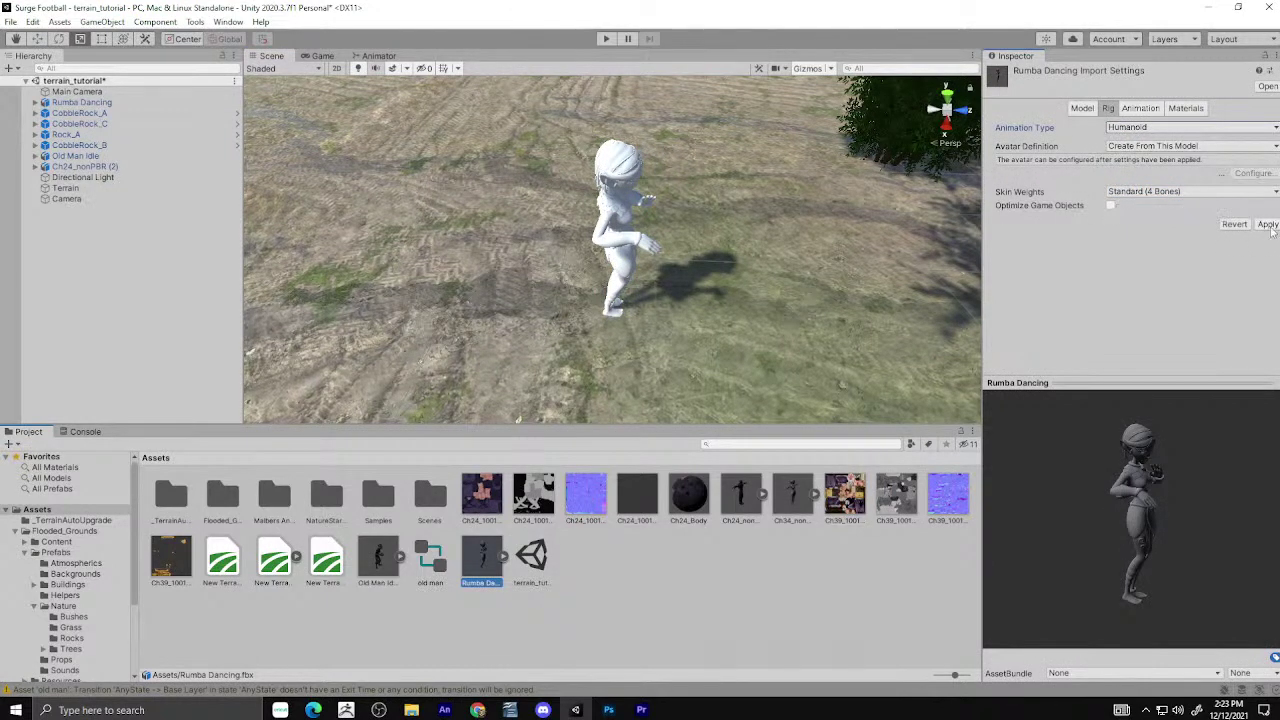
left_click(1267, 224)
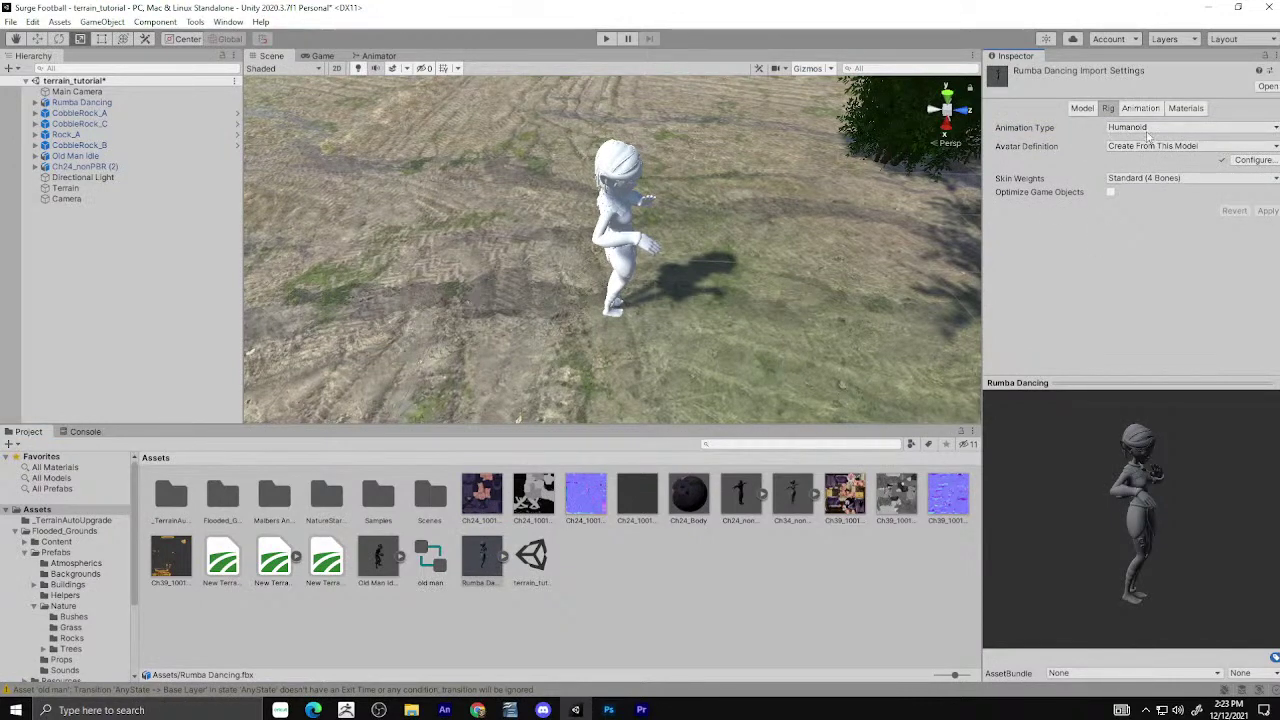
left_click(1180, 109)
Extract the Rumba Dancing textures into Assets and fix the normal map texture type.
left_click(1190, 155)
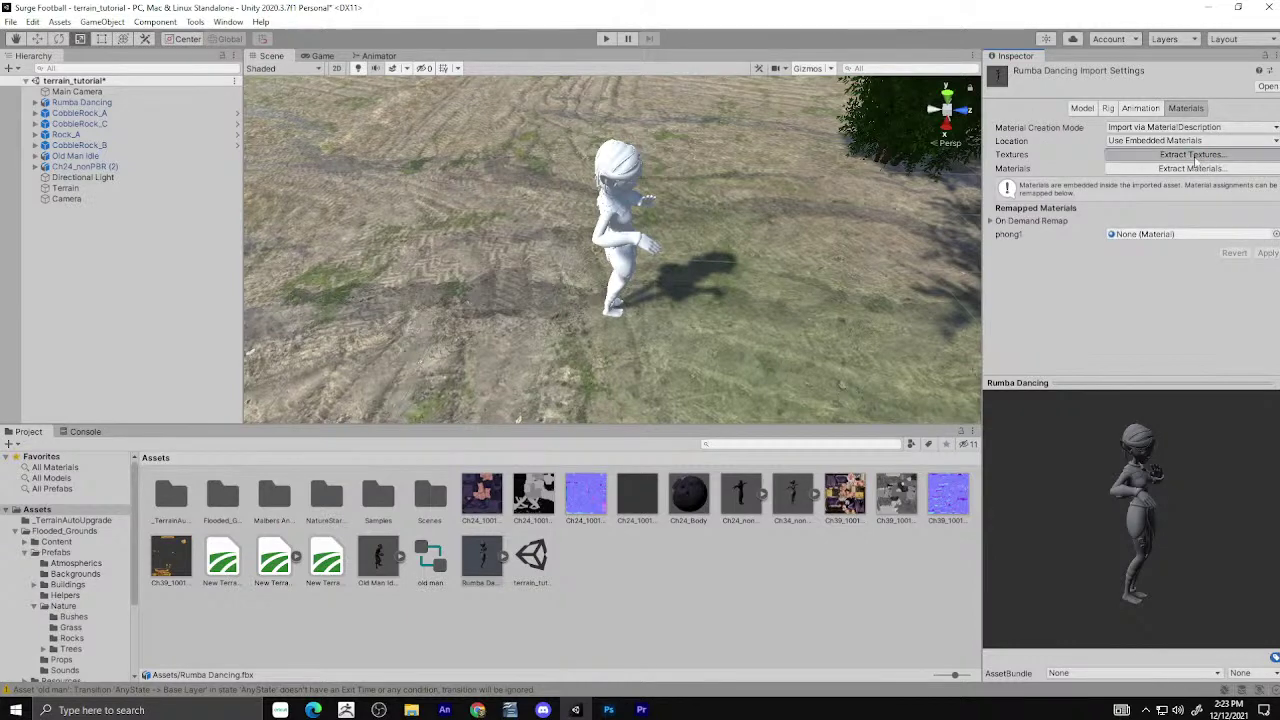
left_click(521, 369)
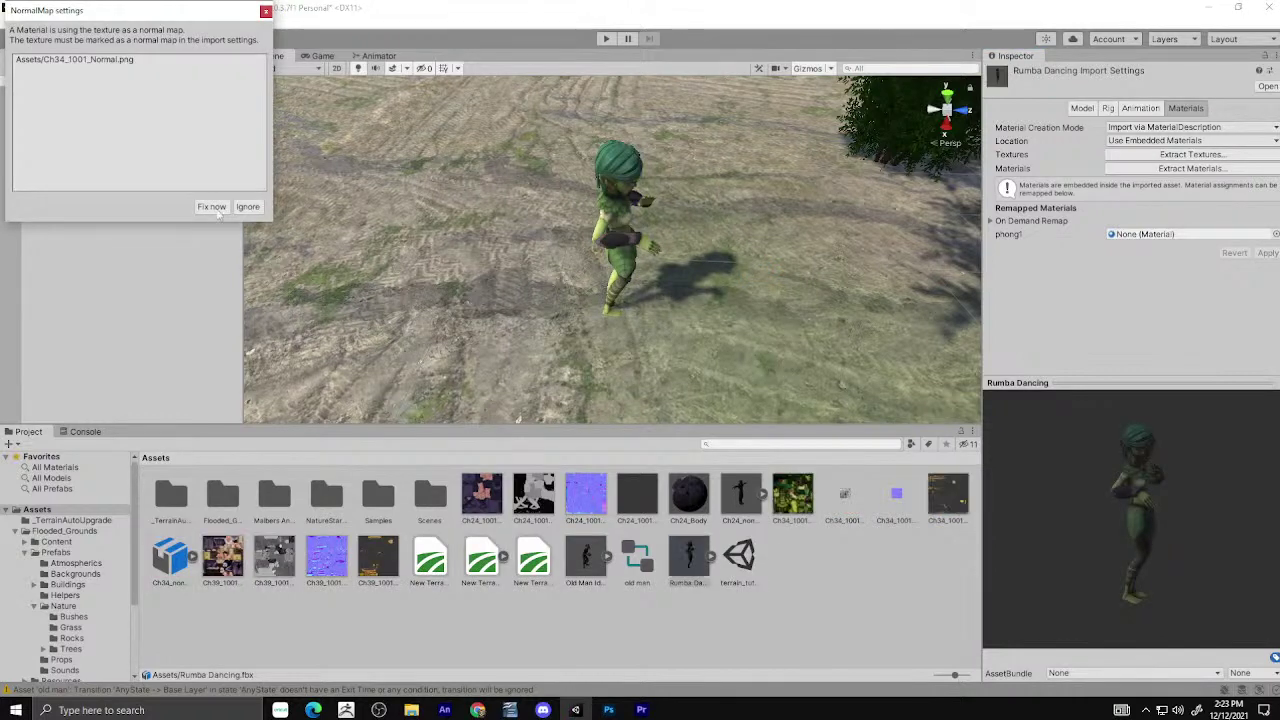
left_click(211, 206)
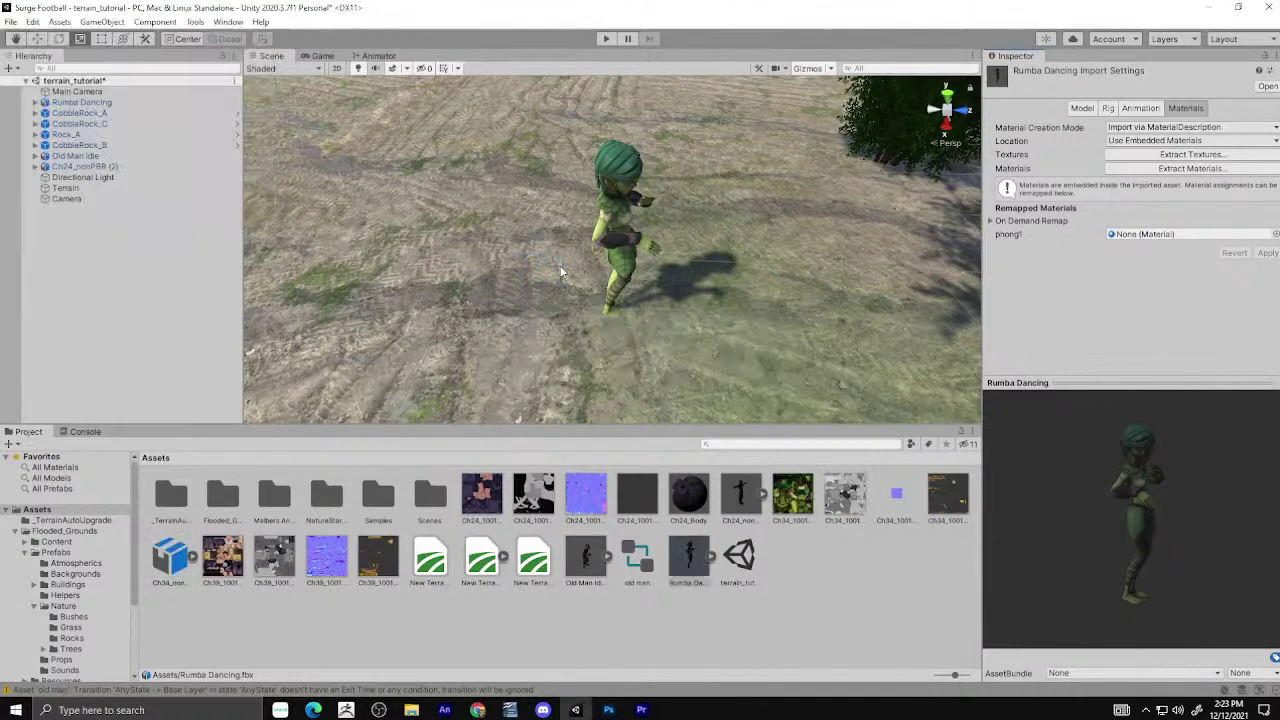
left_click(608, 210)
Move the Rumba Dancing character farther out along Z with the Move tool.
key("w")
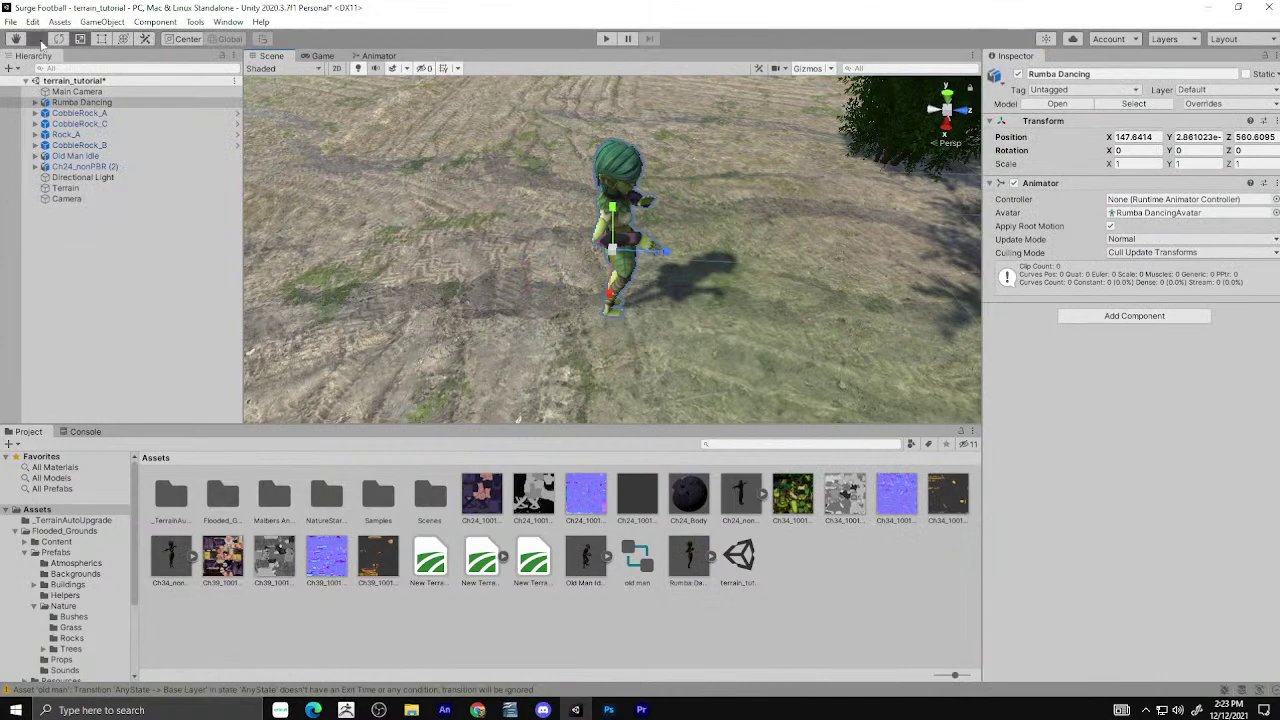
mouse_move(513, 213)
right_mouse_down()
mouse_move(666, 181)
mouse_move(660, 199)
right_mouse_up()
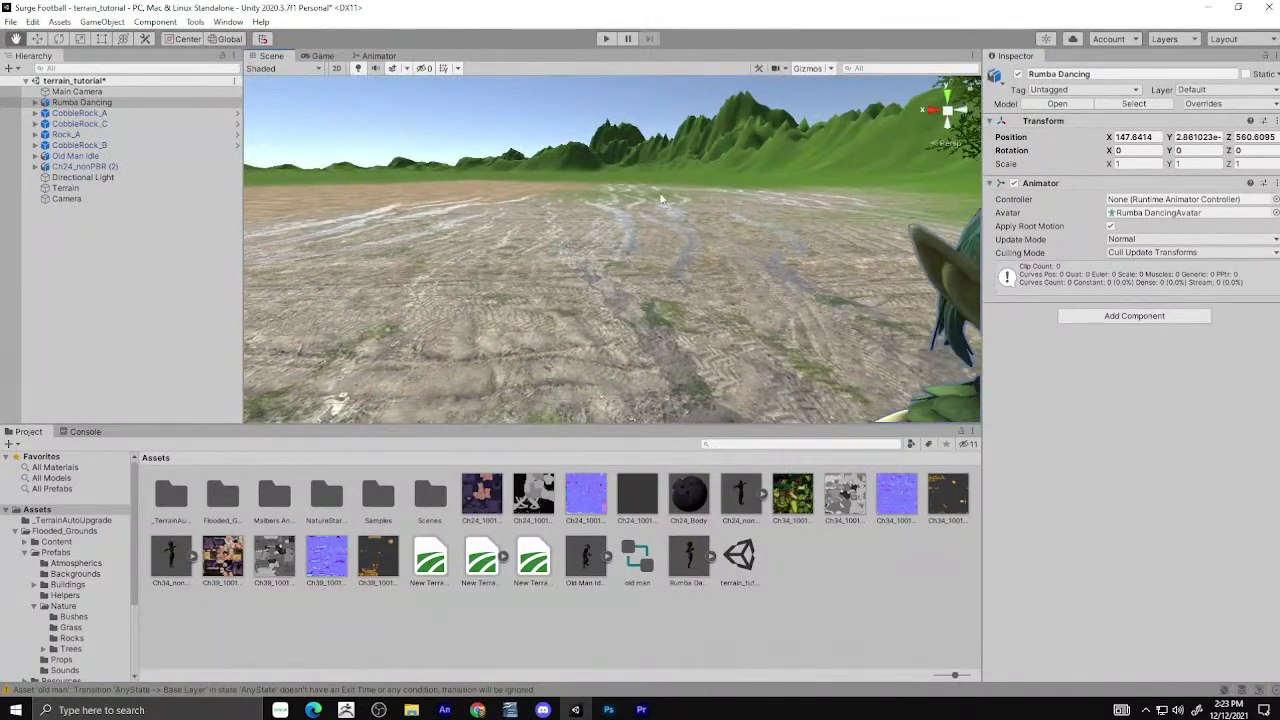
key("f")
left_click_drag(690, 355, 652, 238)
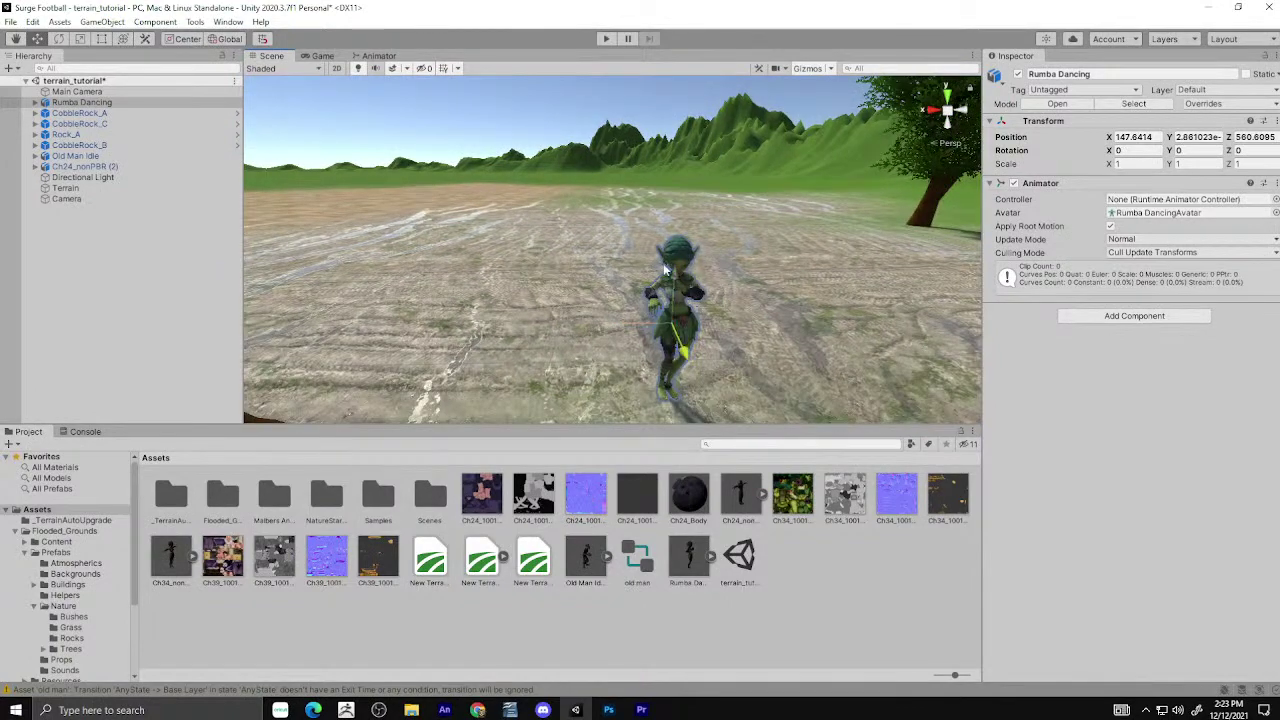
Slide the character along X to 144.93, 2.861, 555.64 and re-centre the view on it.
scroll(652, 231, "up", 5)
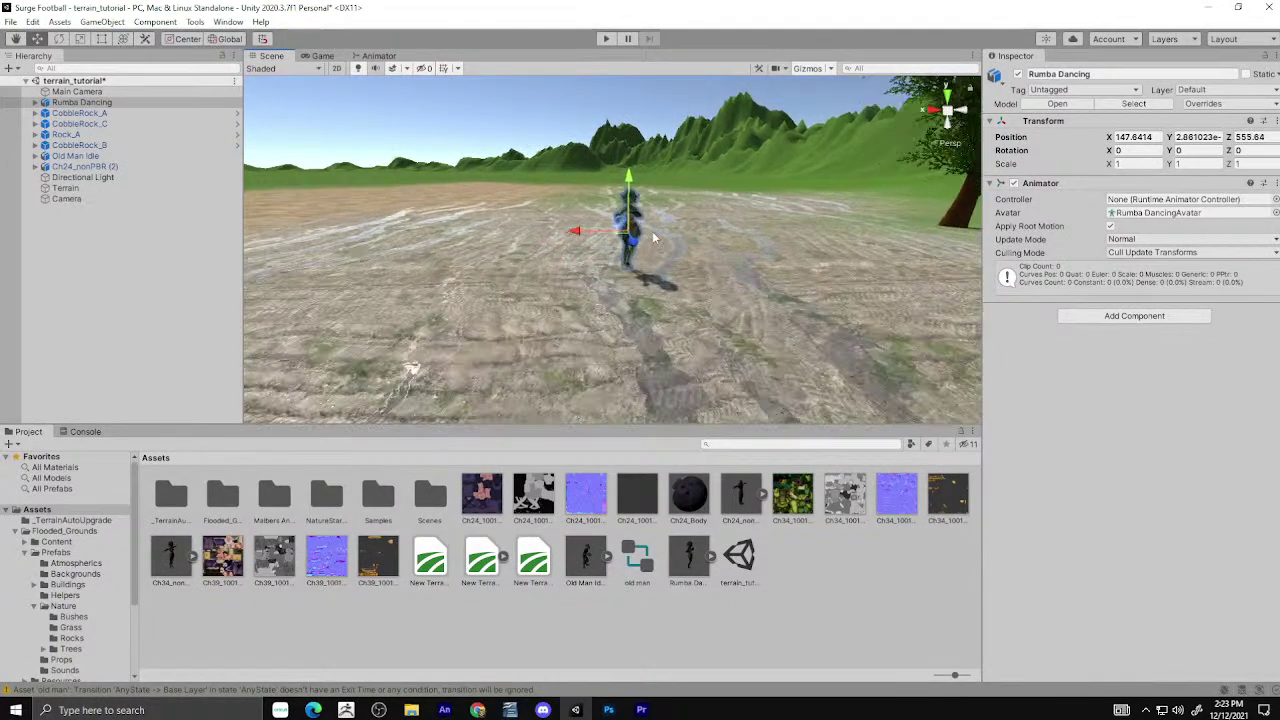
right_click_drag(652, 231, 634, 188)
scroll(636, 195, "up", 5)
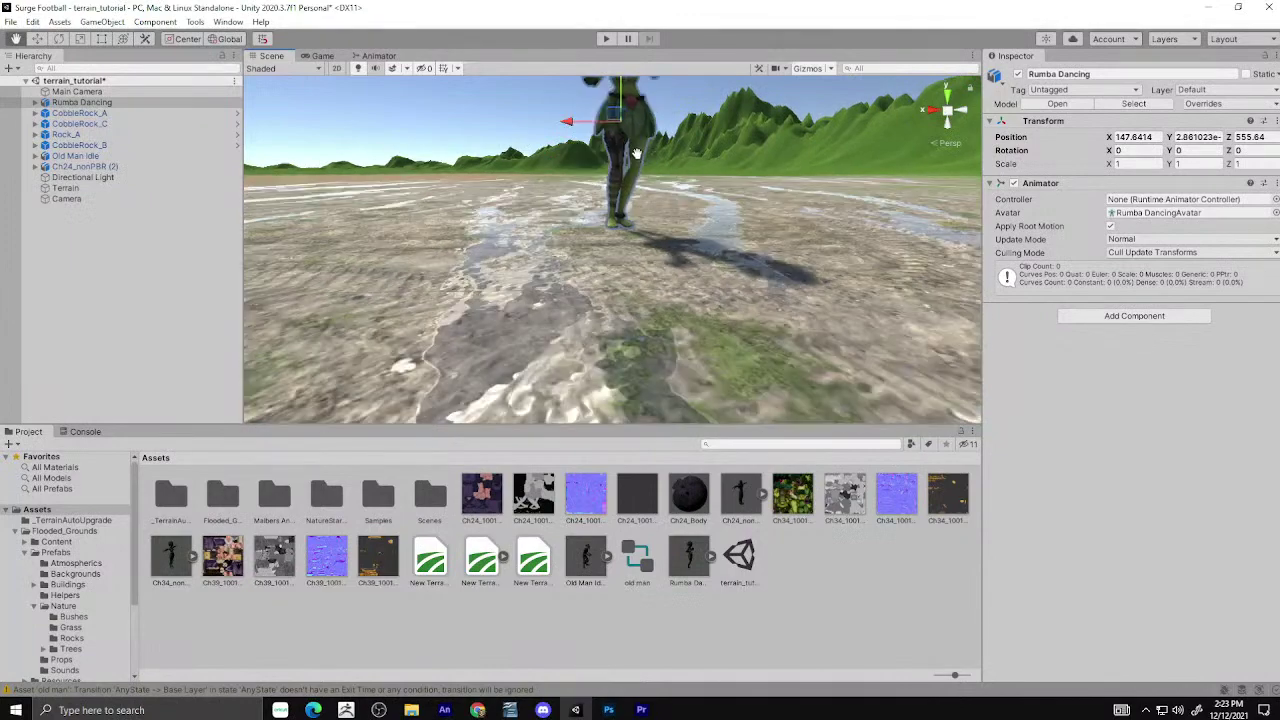
scroll(643, 218, "down", 5)
scroll(643, 218, "down", 6)
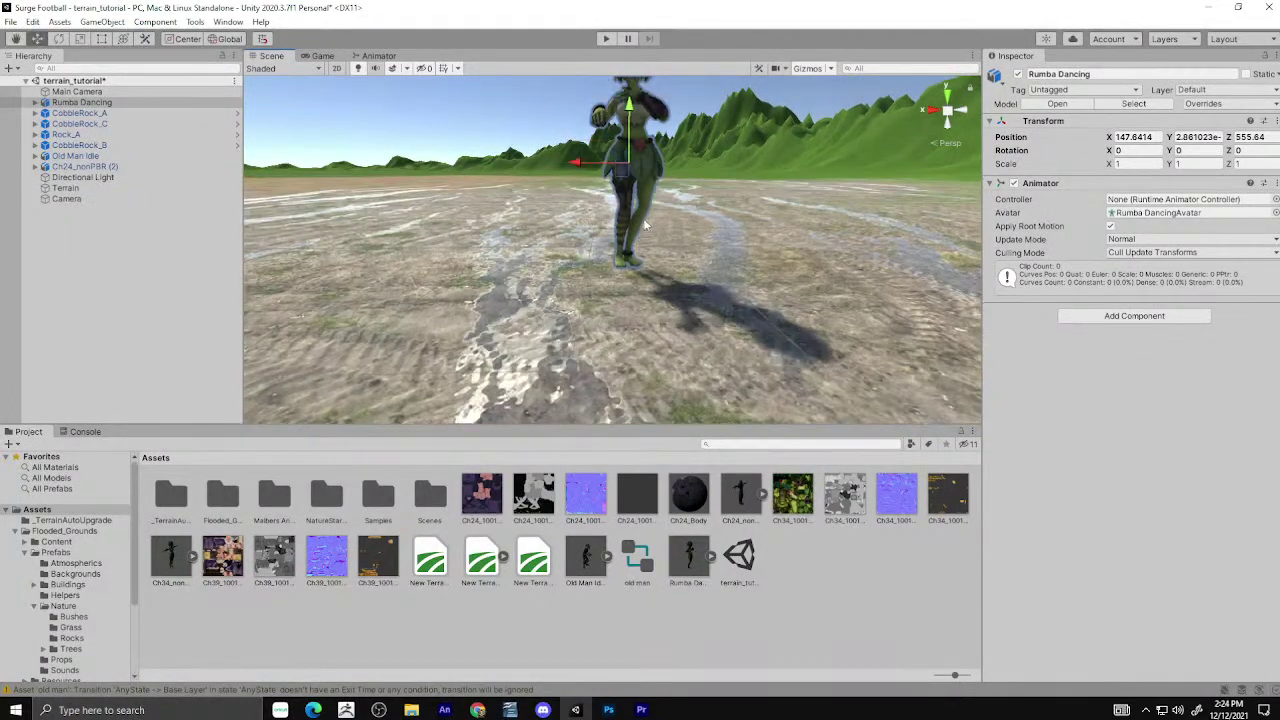
scroll(574, 205, "up", 2)
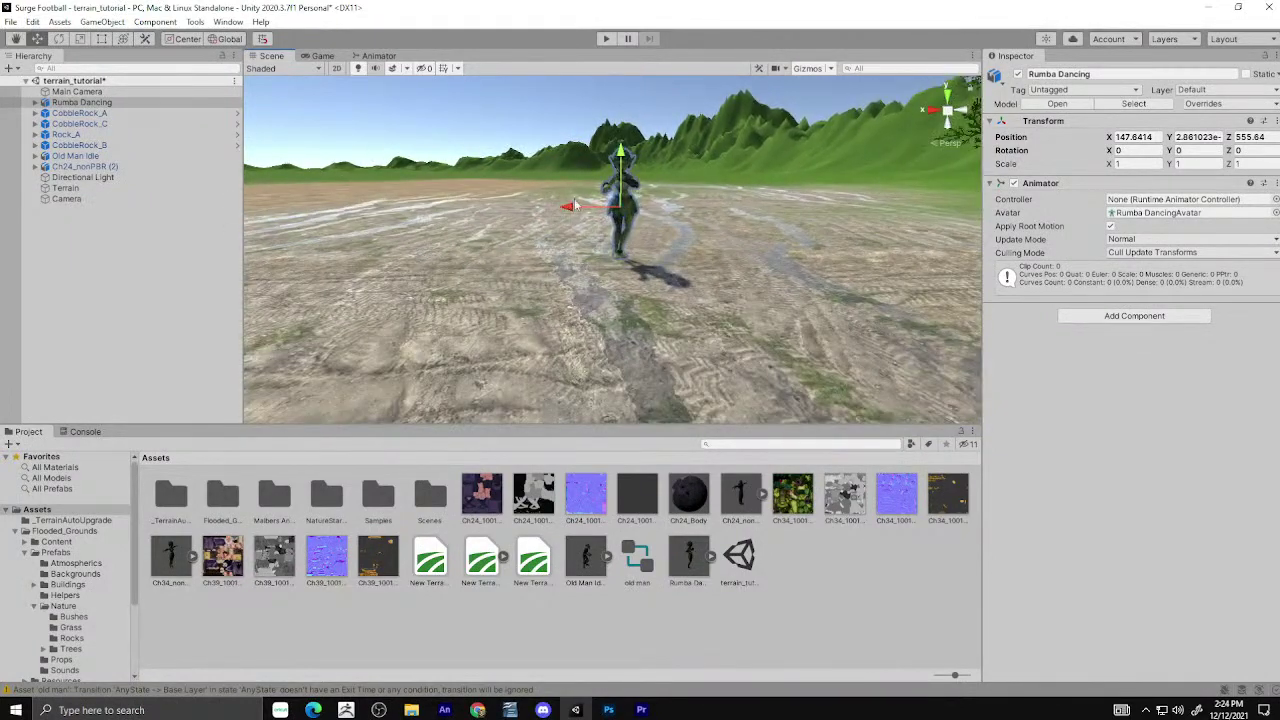
left_click_drag(574, 205, 743, 203)
scroll(744, 203, "up", 5)
middle_click_drag(744, 203, 395, 245)
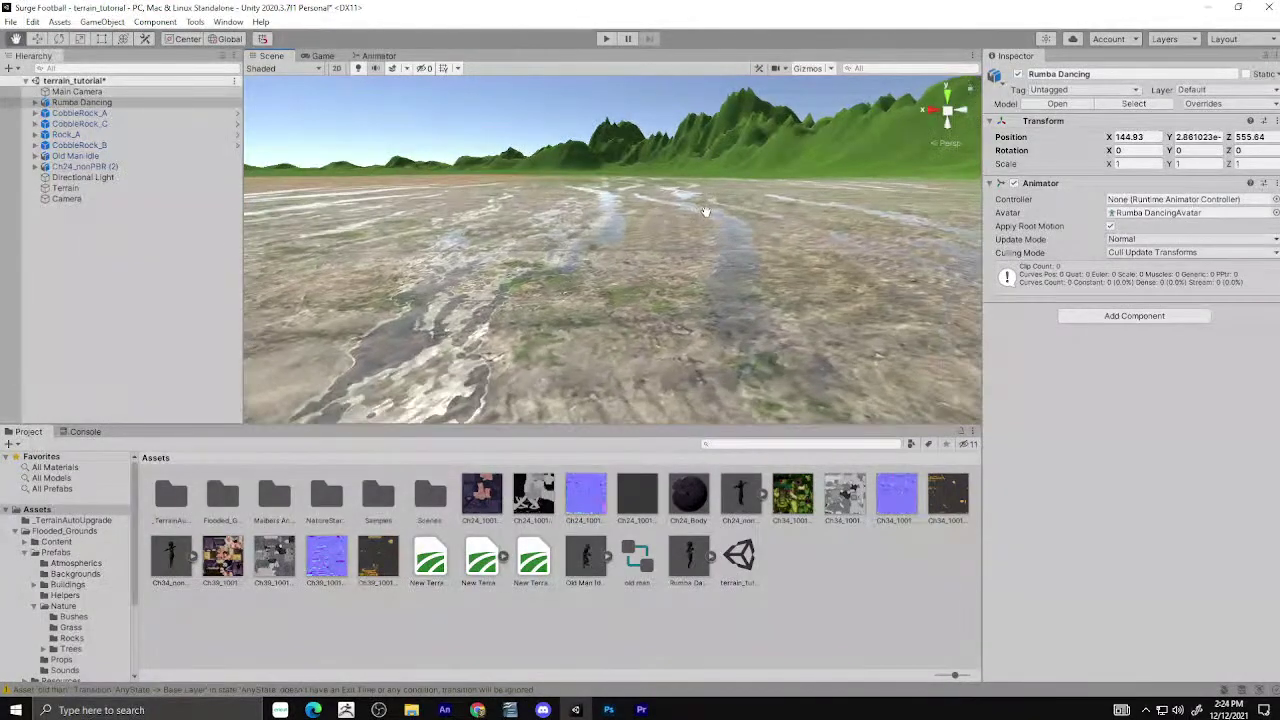
key("f")
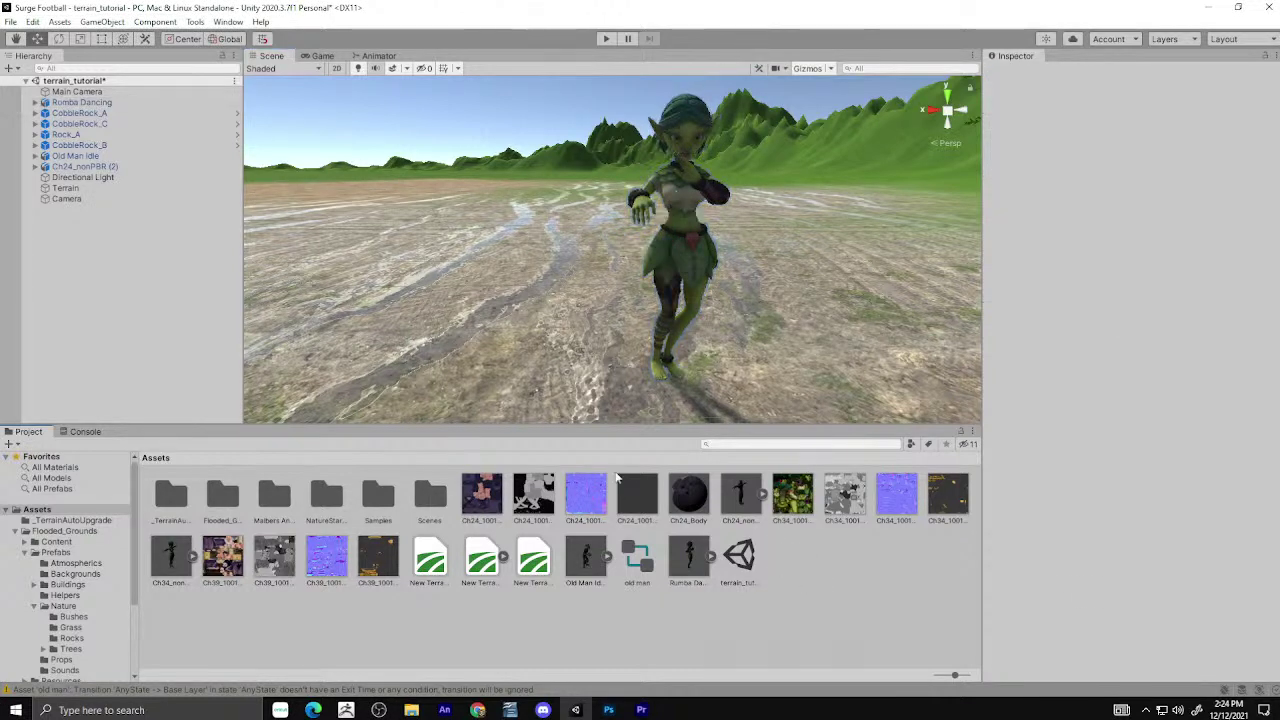
Browse the Flooded_Grounds Prefabs folder, select Rumba Dancing, then return to the Assets root.
left_click(68, 532)
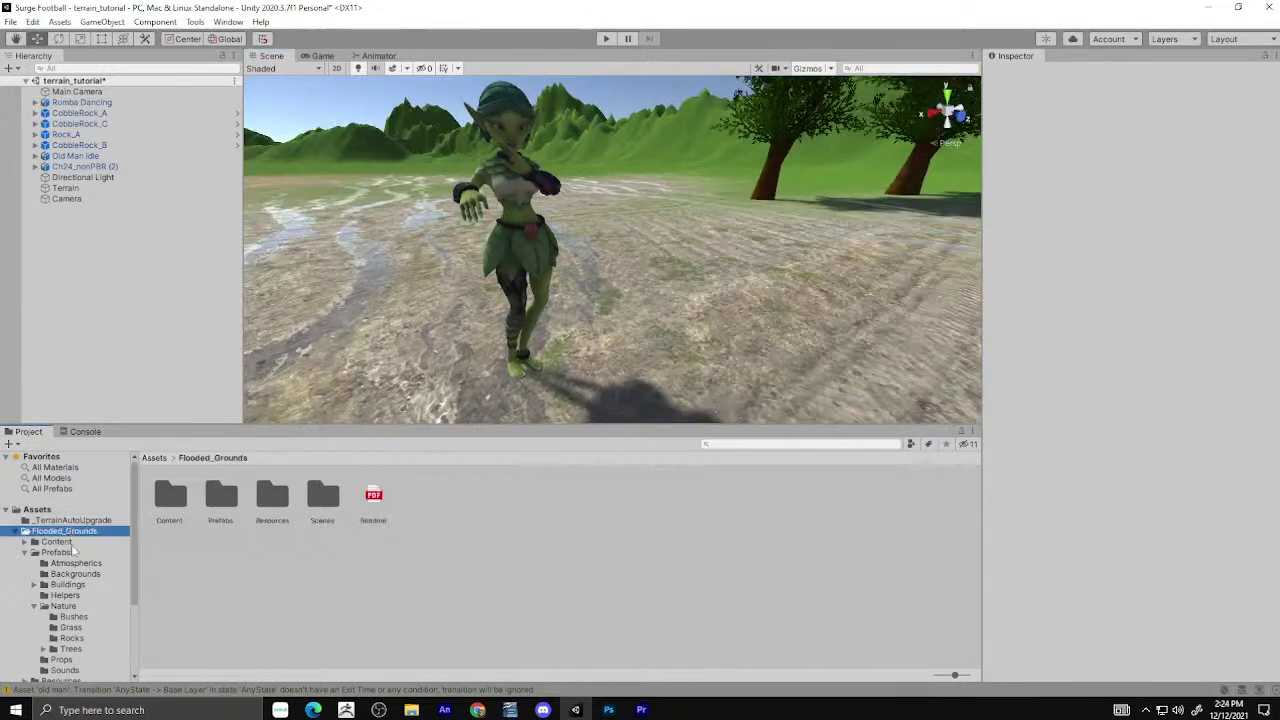
double_click(228, 512)
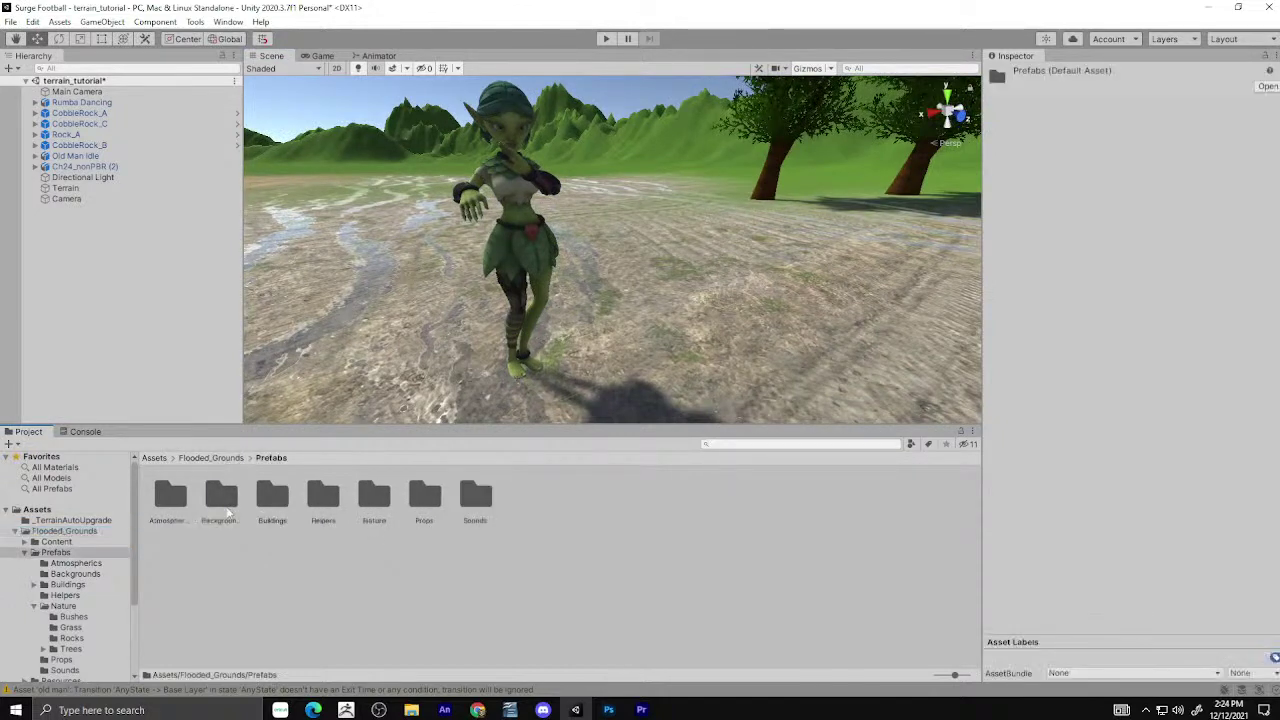
left_click(533, 190)
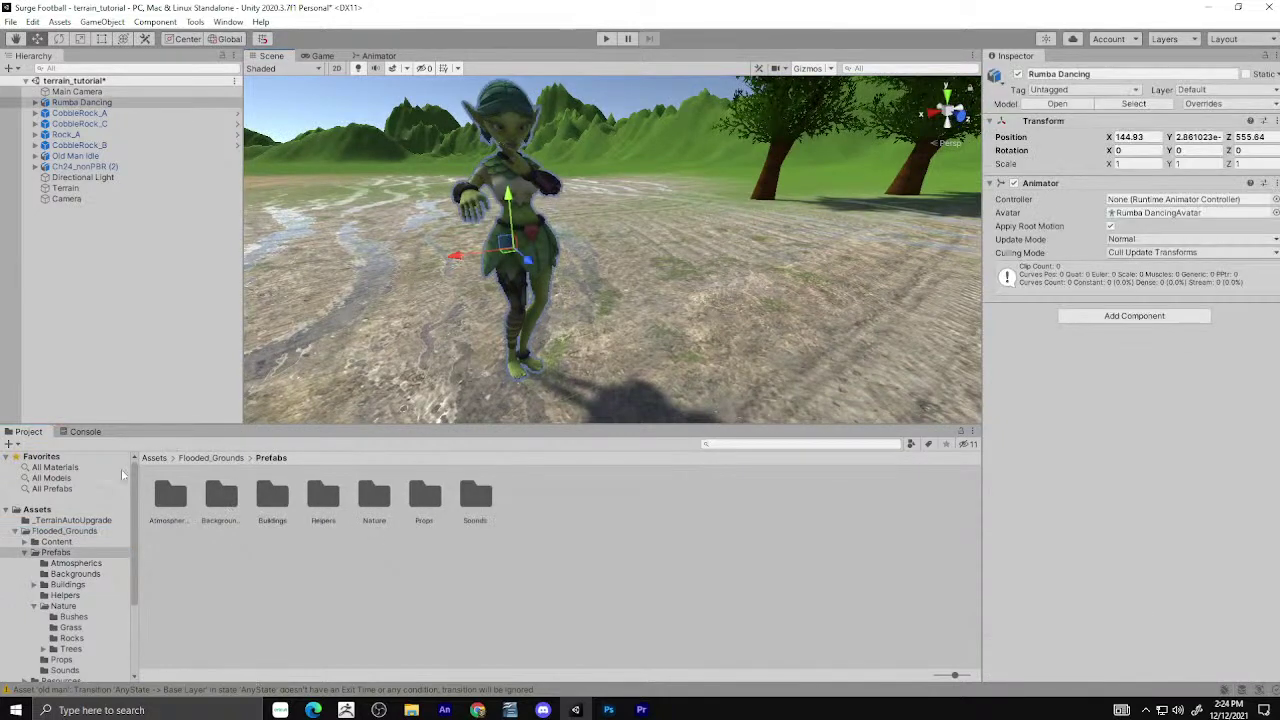
left_click(37, 509)
Look through the Assets Create menu, then view the Old Man among bushes in Game view.
right_click(735, 568)
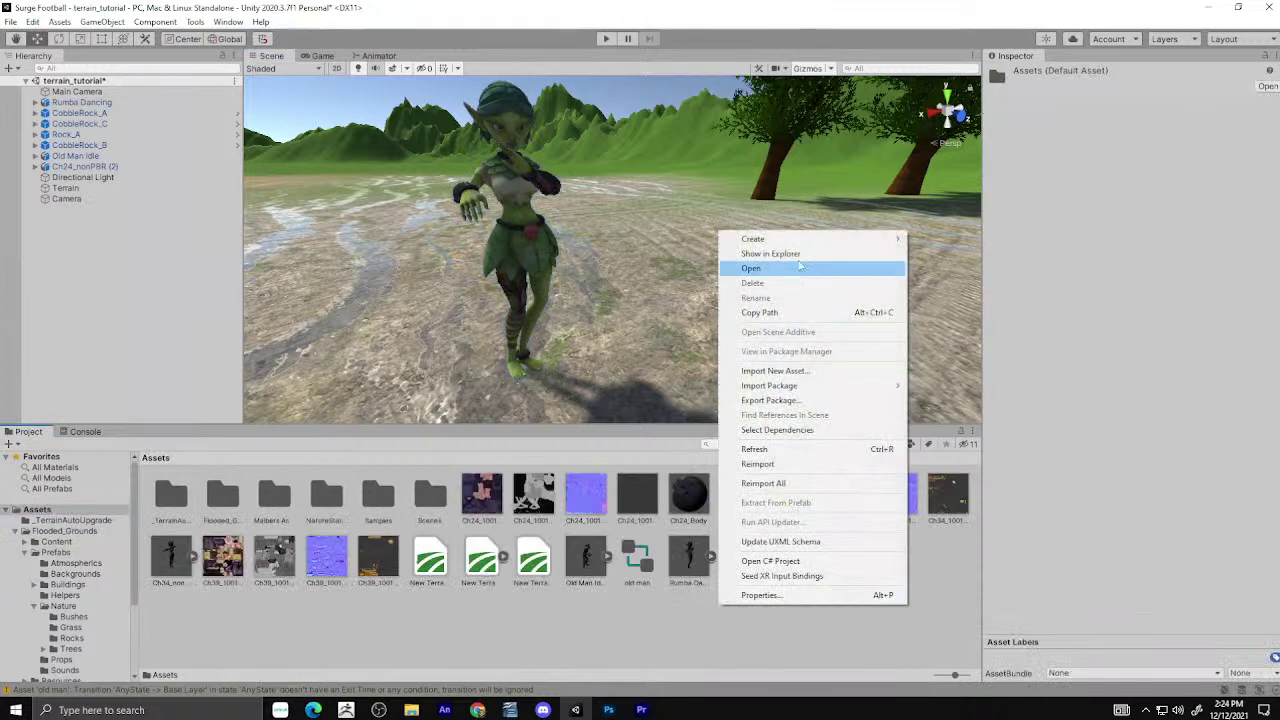
mouse_move(808, 240)
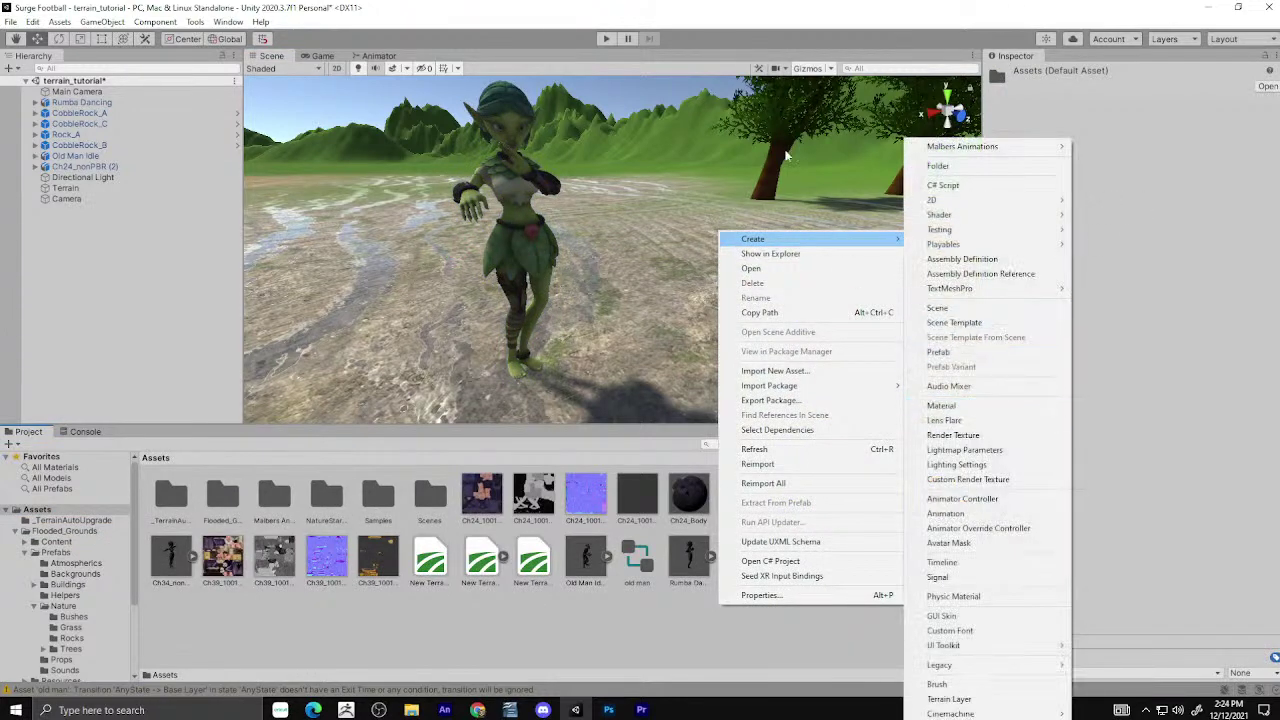
left_click(322, 56)
left_click(322, 56)
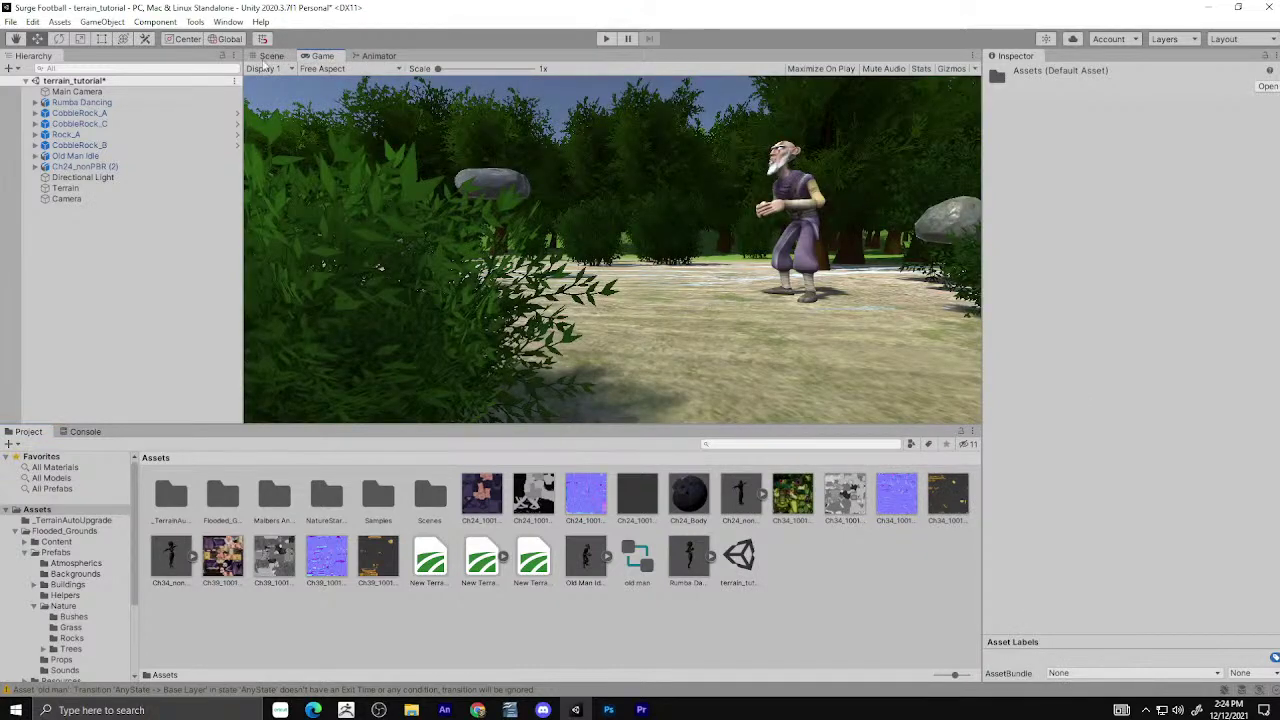
Back in the Scene view, lower Rock_A down into the ground.
key("ctrl+1")
middle_click_drag(703, 229, 610, 274)
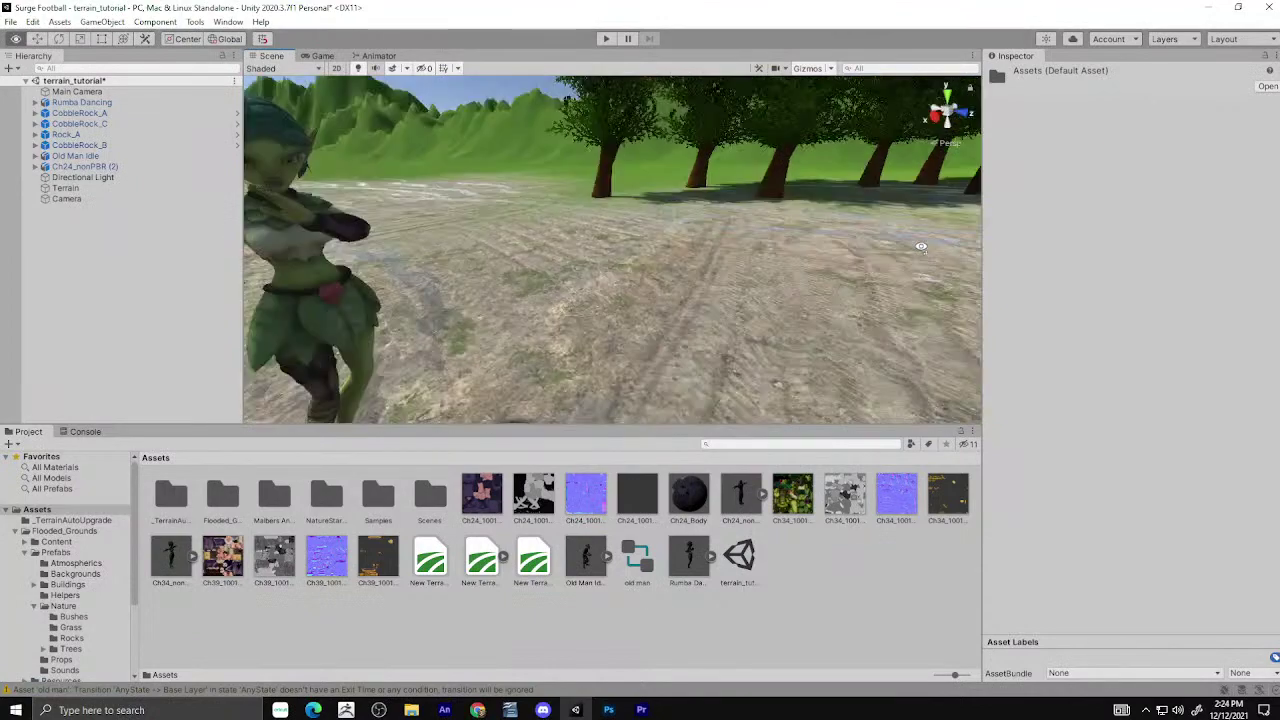
right_click_drag(610, 274, 371, 291)
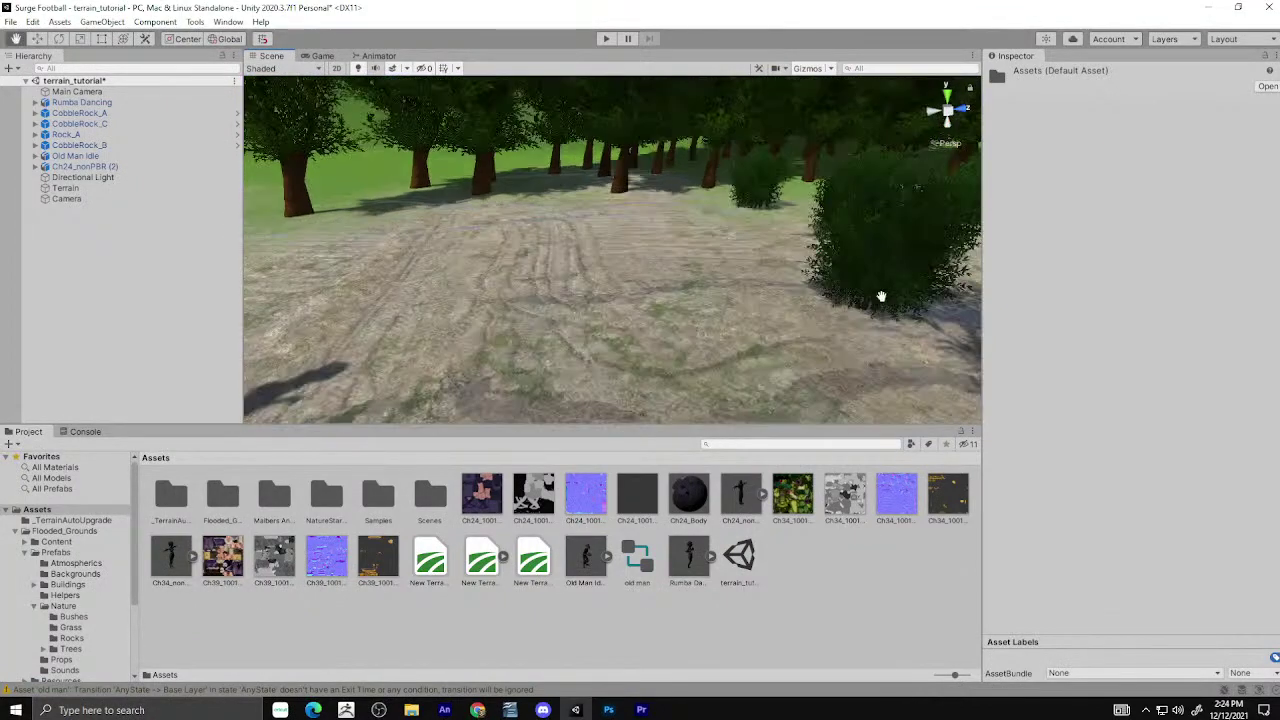
mouse_move(370, 291)
left_mouse_down("alt")
mouse_move(731, 257)
mouse_move(586, 280)
mouse_move(432, 365)
mouse_move(446, 330)
mouse_move(432, 292)
left_mouse_up("alt")
left_click(432, 365)
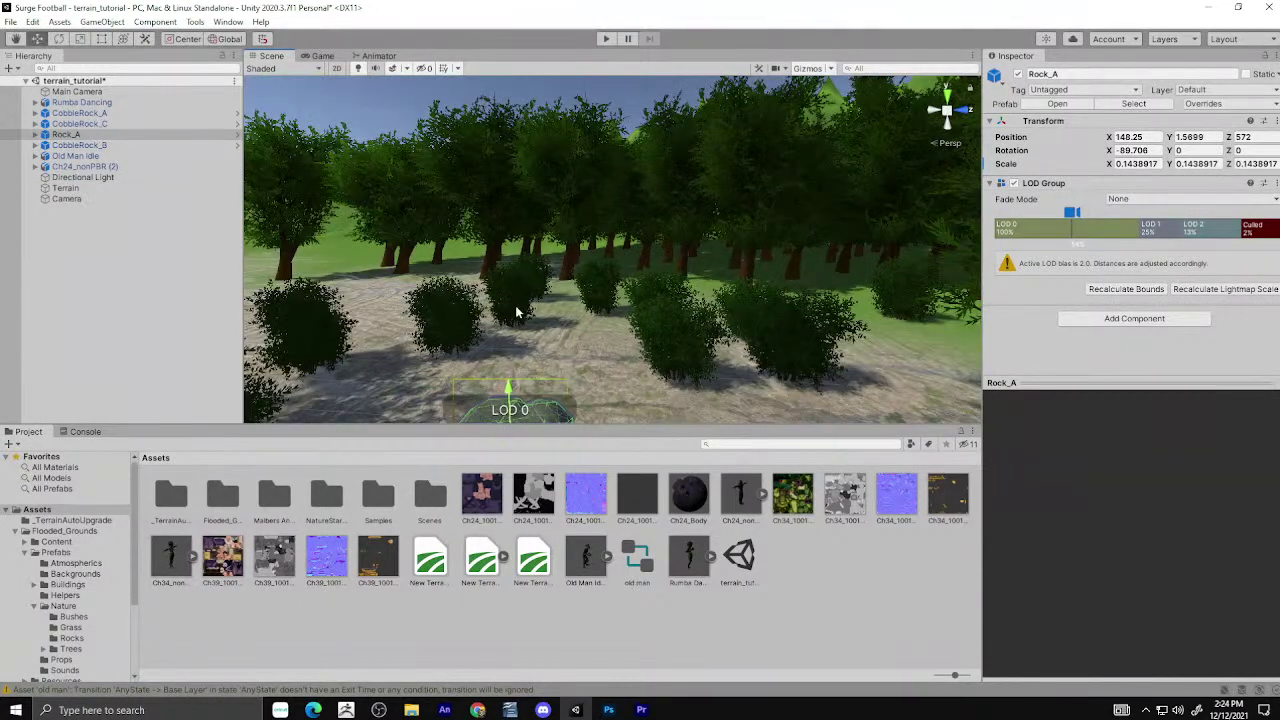
key("f")
scroll(618, 210, "down", 3)
scroll(618, 210, "down", 2)
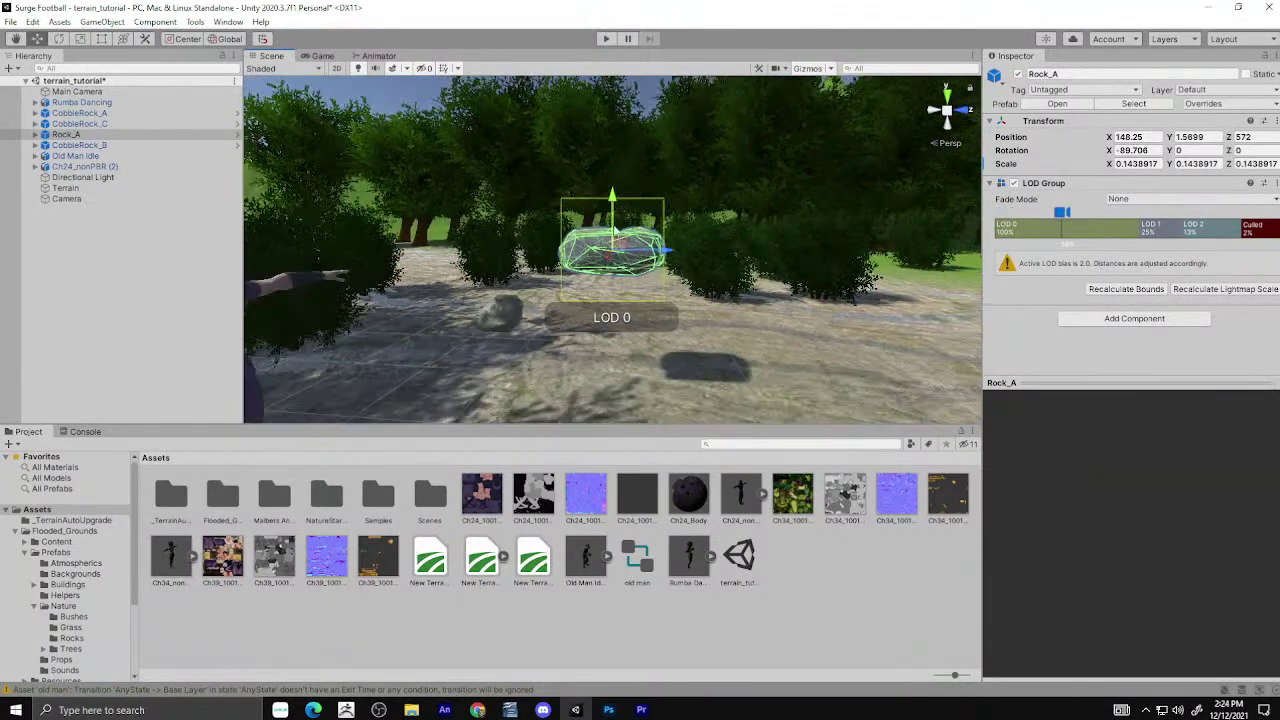
left_click_drag(612, 205, 600, 330)
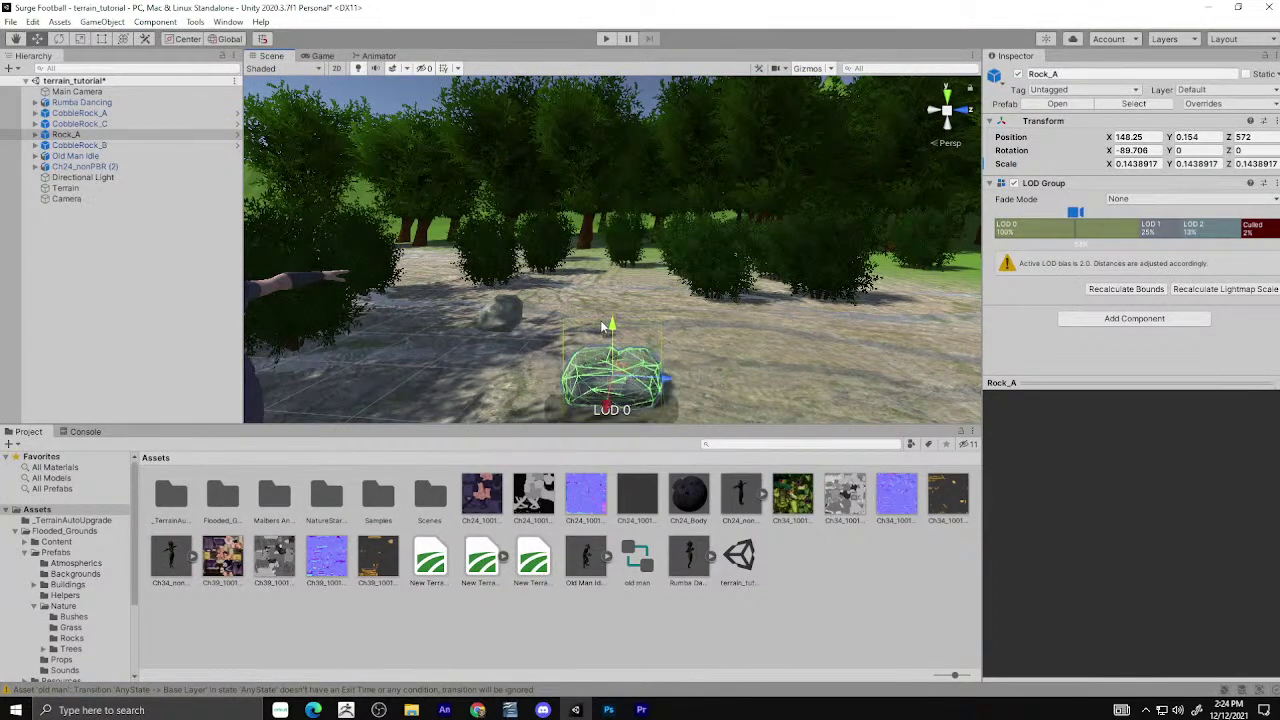
scroll(605, 325, "down", 3)
Sink CobbleRock_A slightly into the ground, then deselect and overlook the forest patch.
middle_click_drag(605, 325, 727, 257)
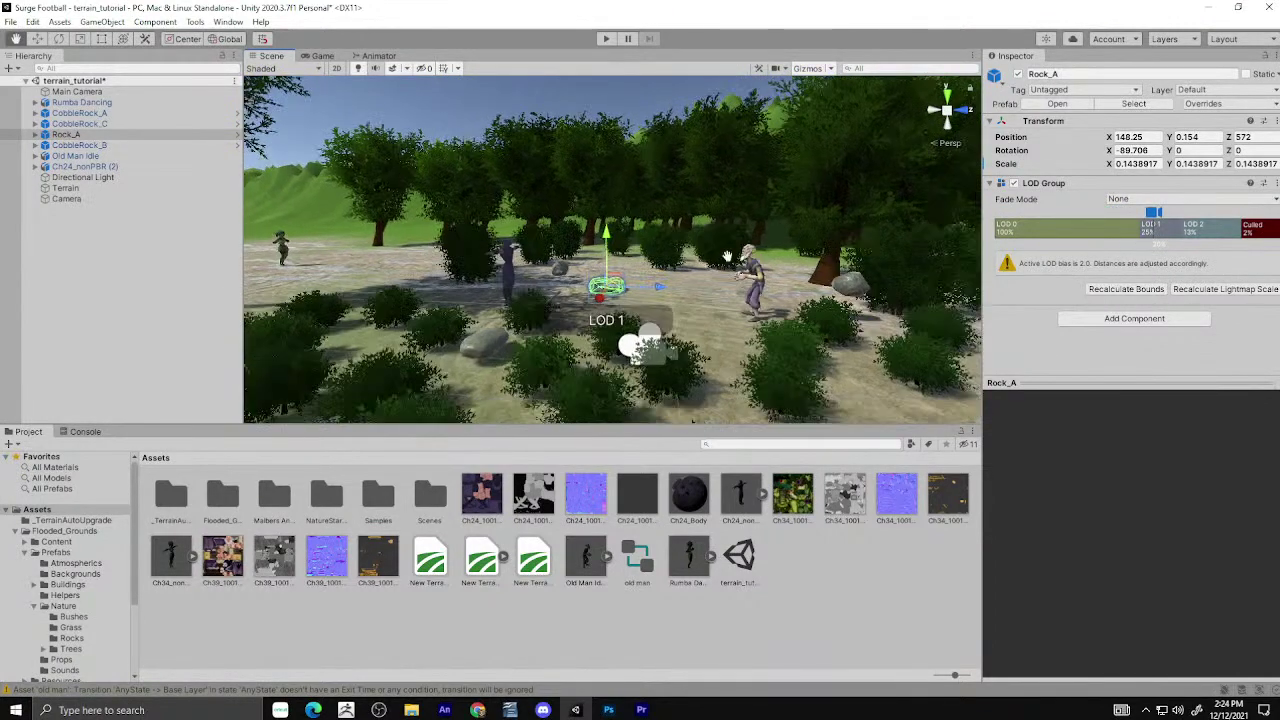
scroll(815, 235, "up", 2)
scroll(808, 245, "down", 1)
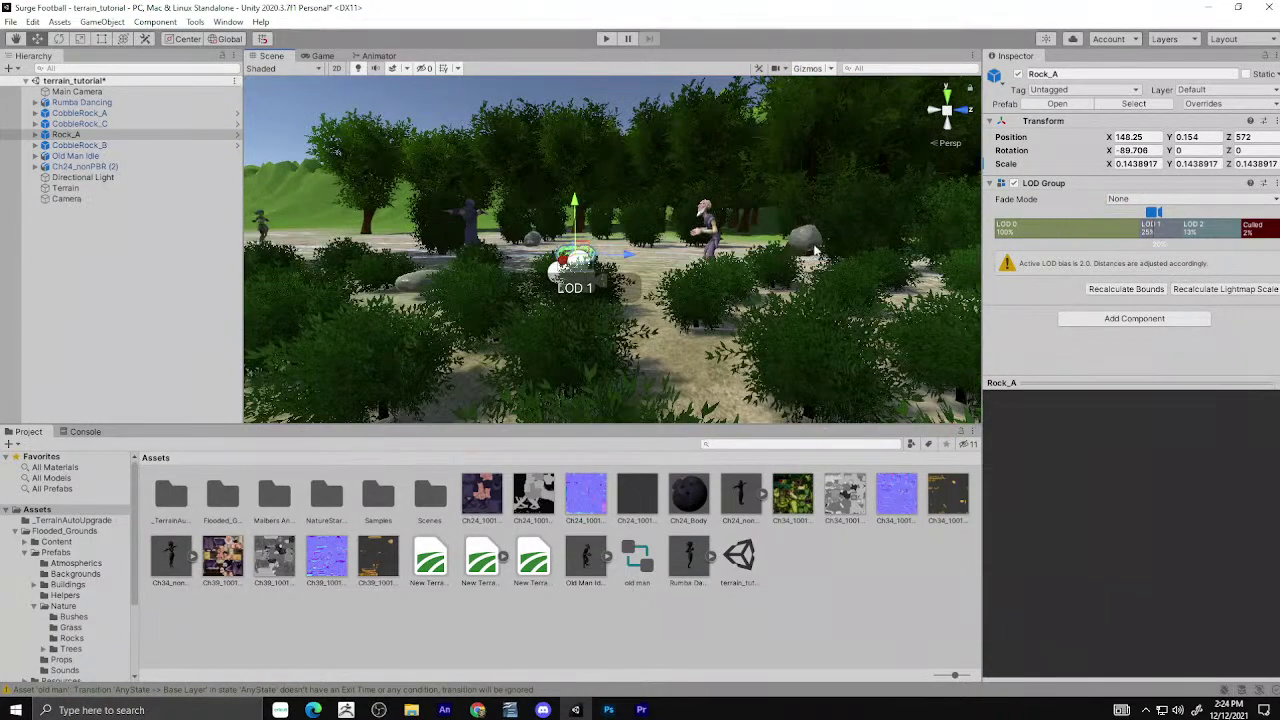
left_click(815, 250)
left_click_drag(808, 200, 810, 233)
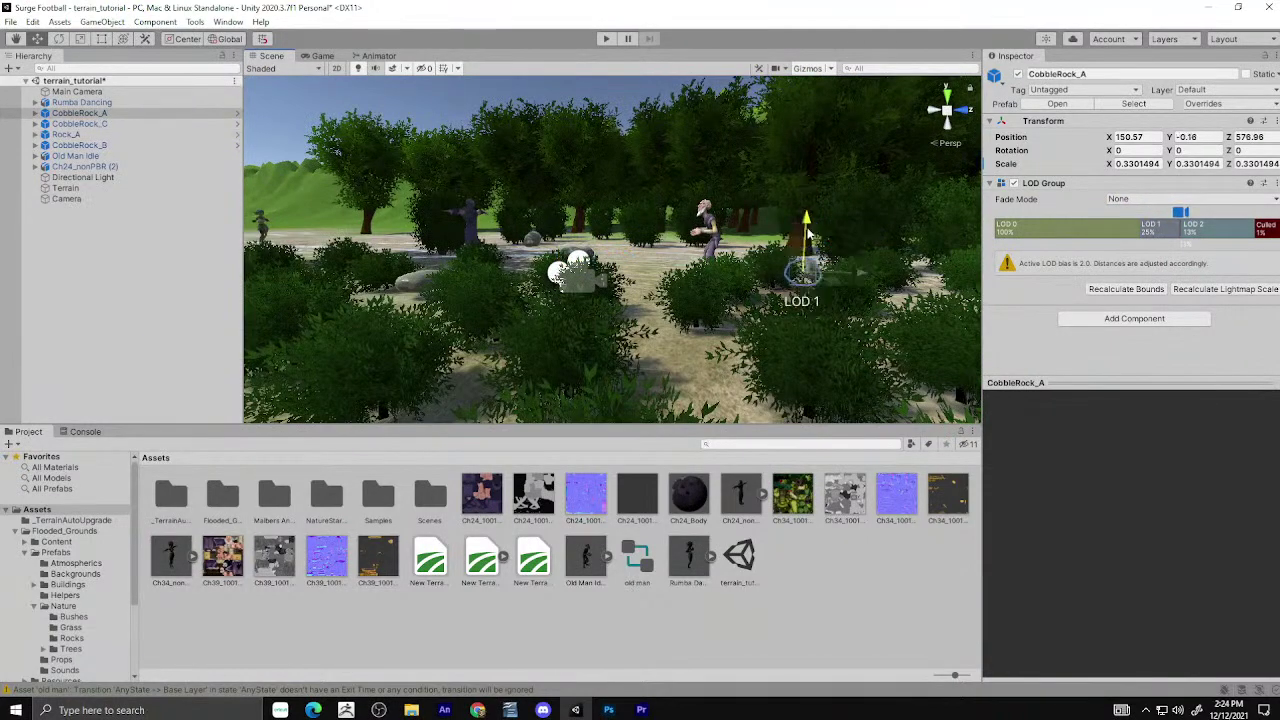
key("f")
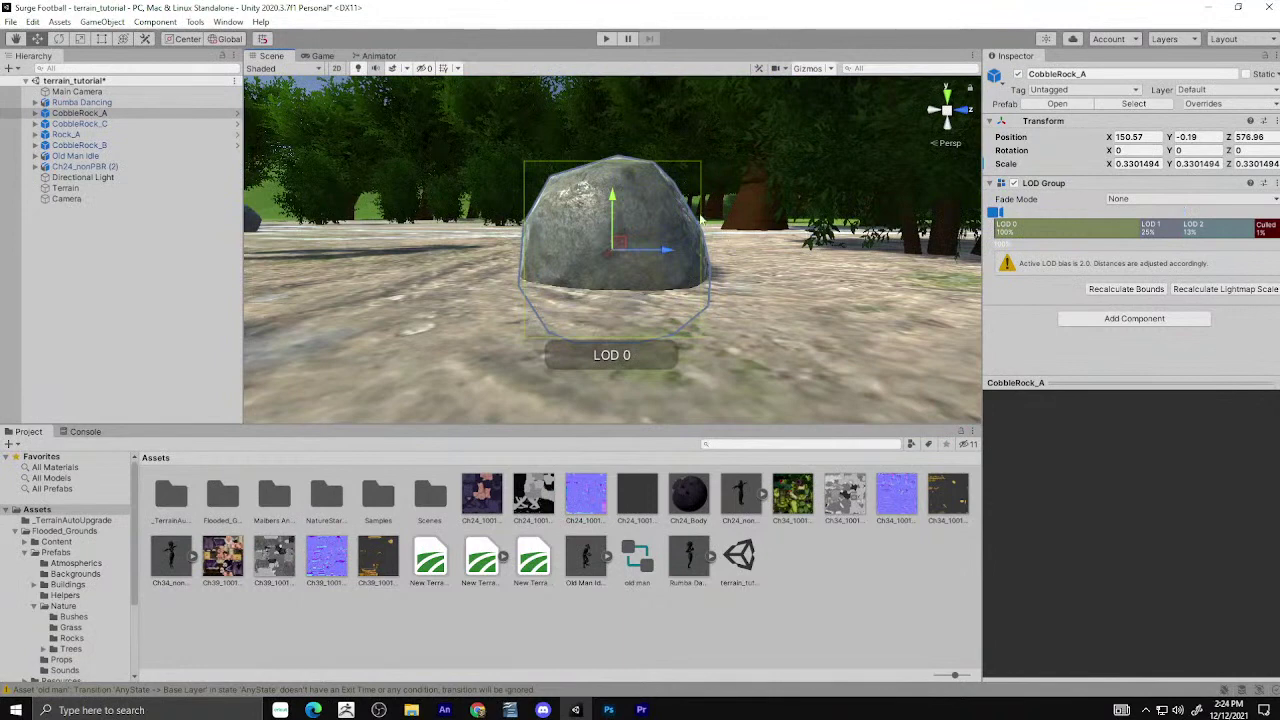
left_click_drag(615, 205, 623, 147)
scroll(621, 157, "down", 5)
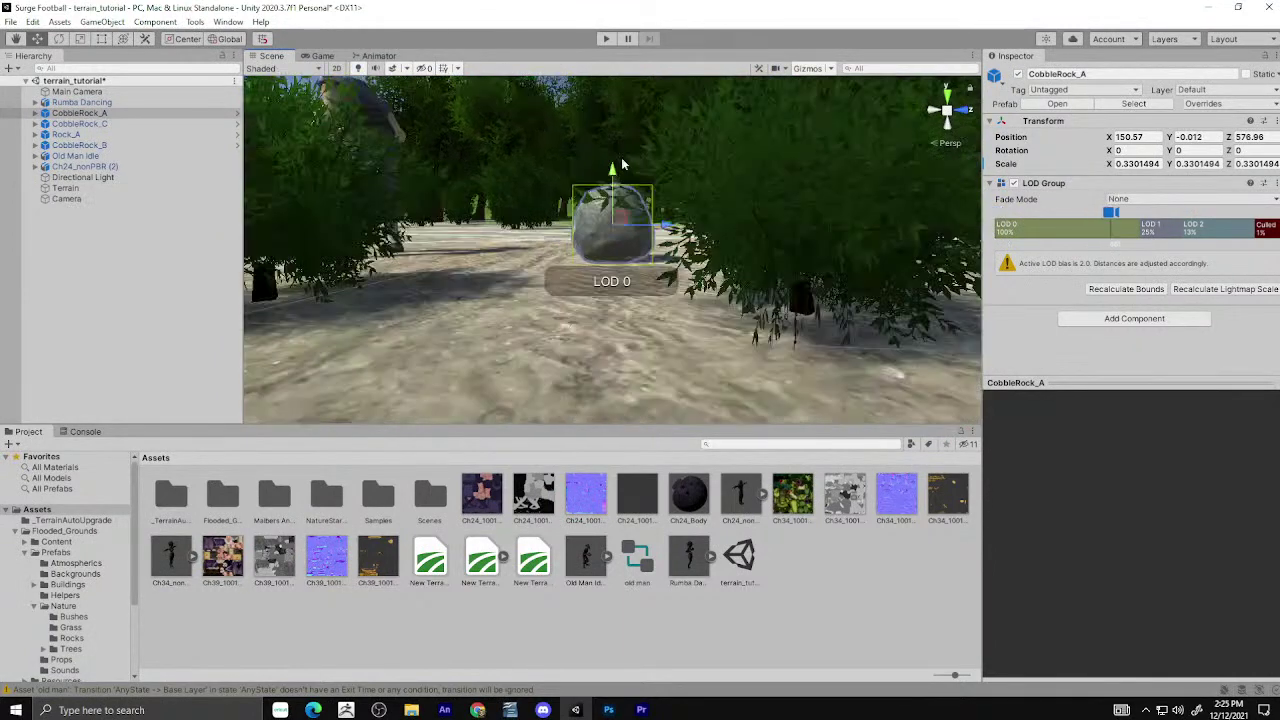
scroll(618, 162, "down", 5)
middle_click_drag(535, 254, 710, 326)
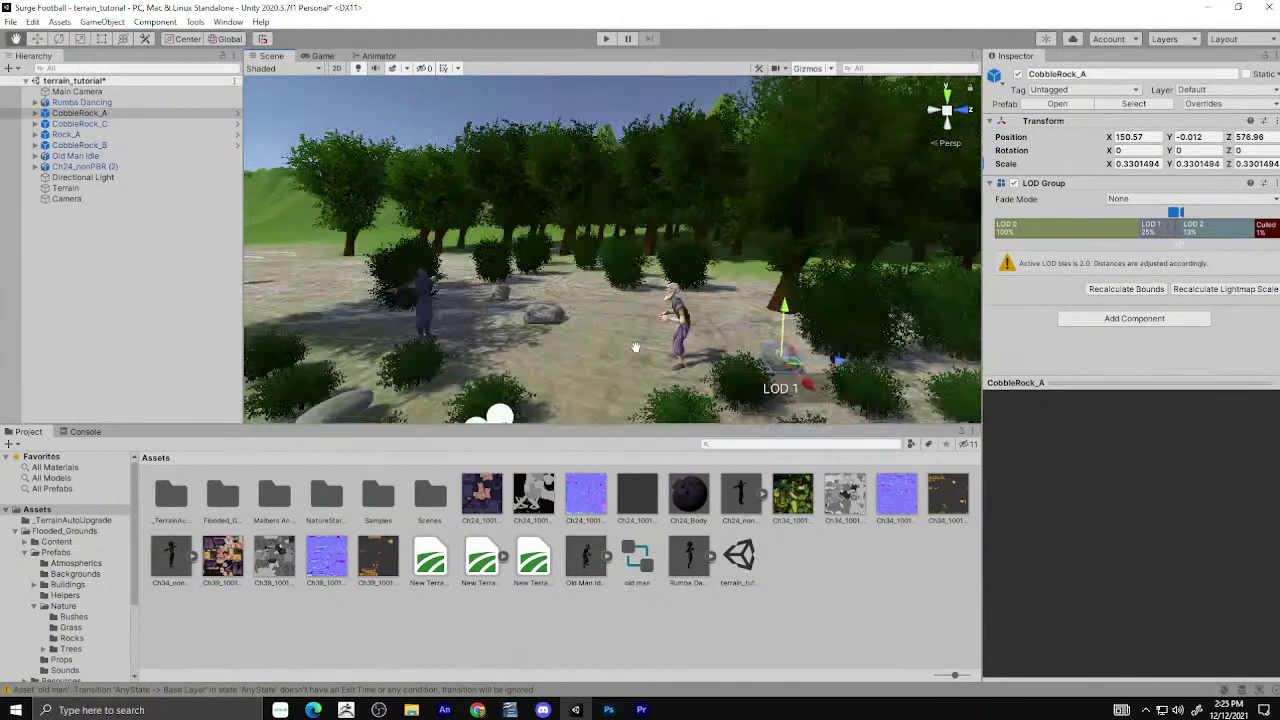
scroll(712, 310, "down", 5)
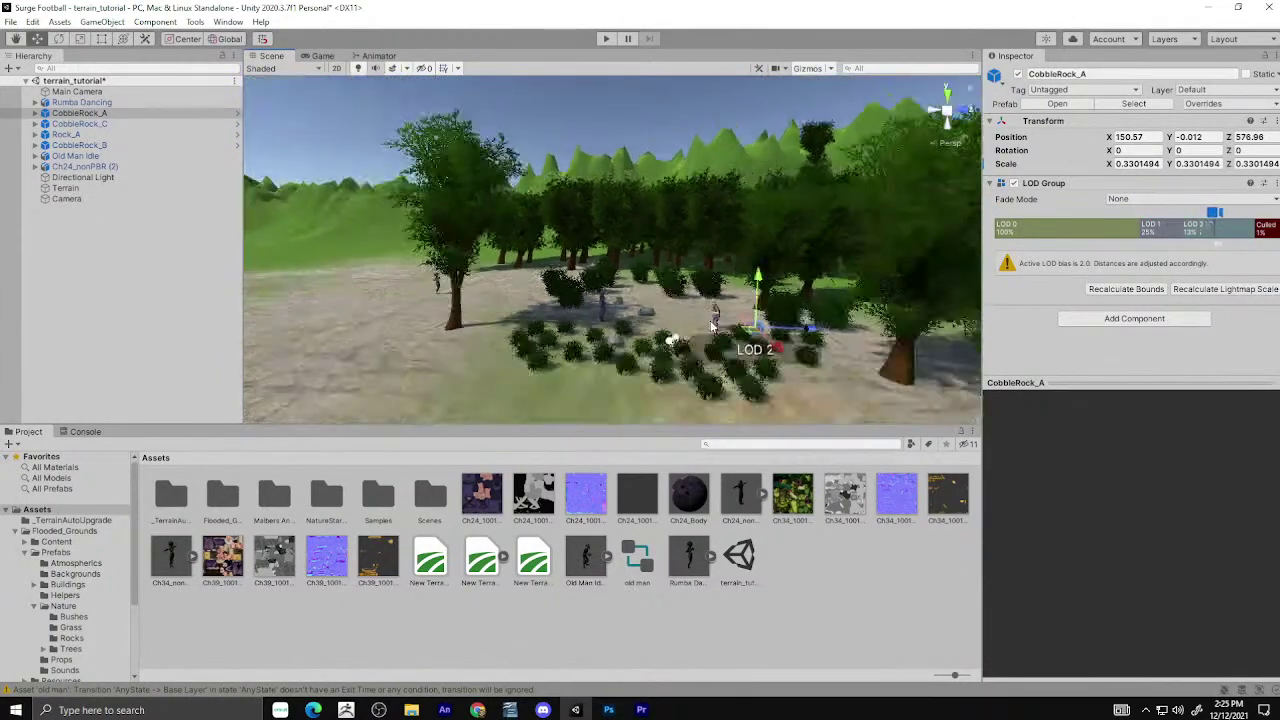
left_click(738, 232)
left_click_drag(738, 232, 800, 418, "alt")
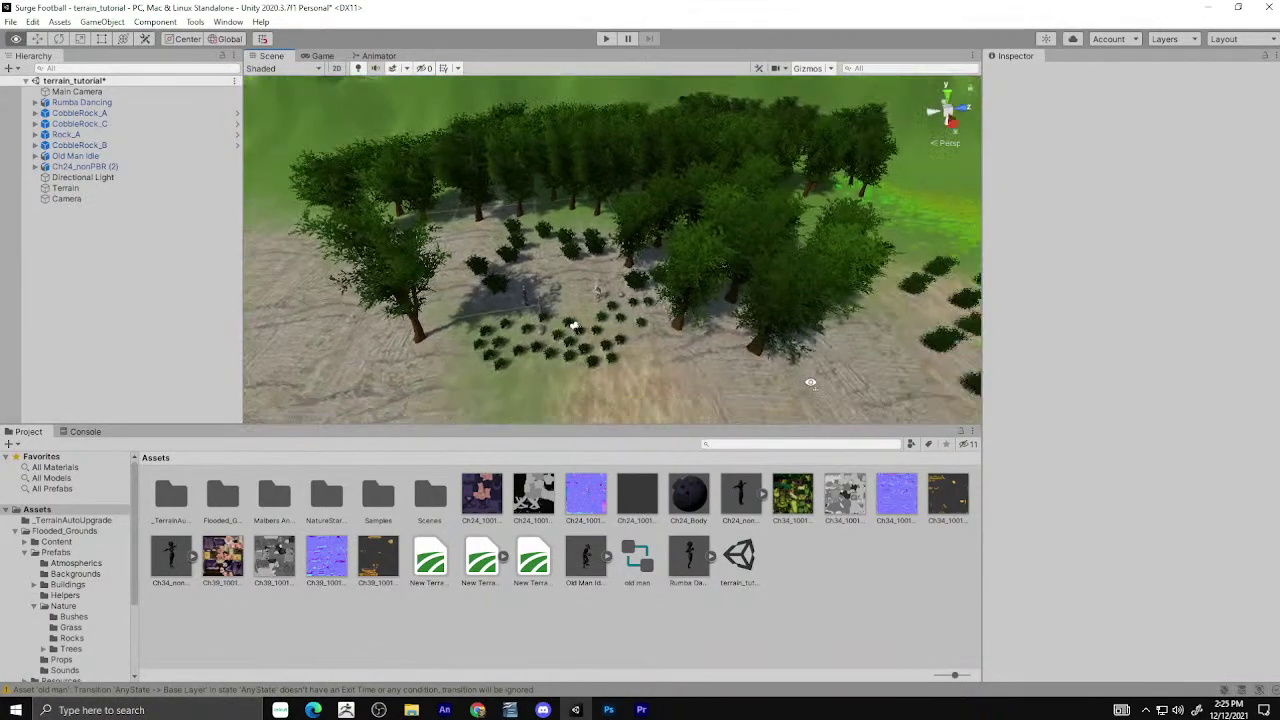
mouse_move(800, 418)
left_mouse_down("alt")
mouse_move(792, 346)
mouse_move(730, 368)
left_mouse_up("alt")
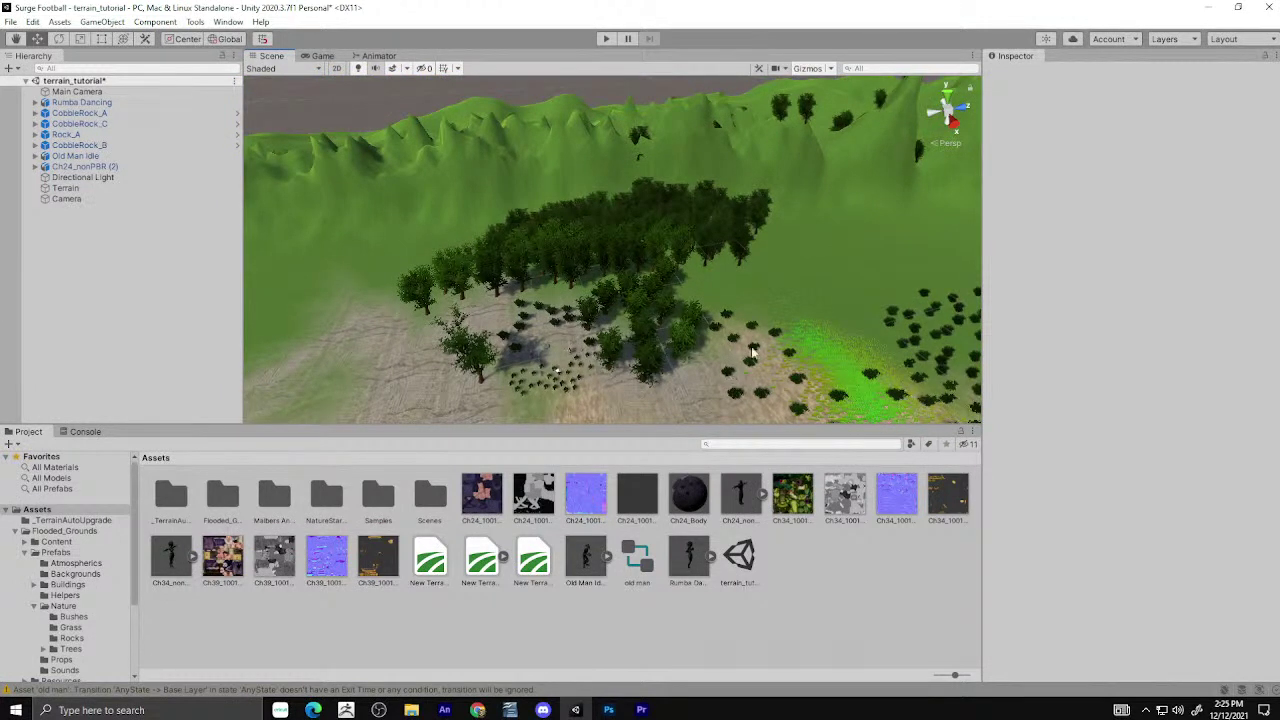
Paint grass01 detail grass onto the bare ground using a soft round brush of size 13.8.
left_click(82, 189)
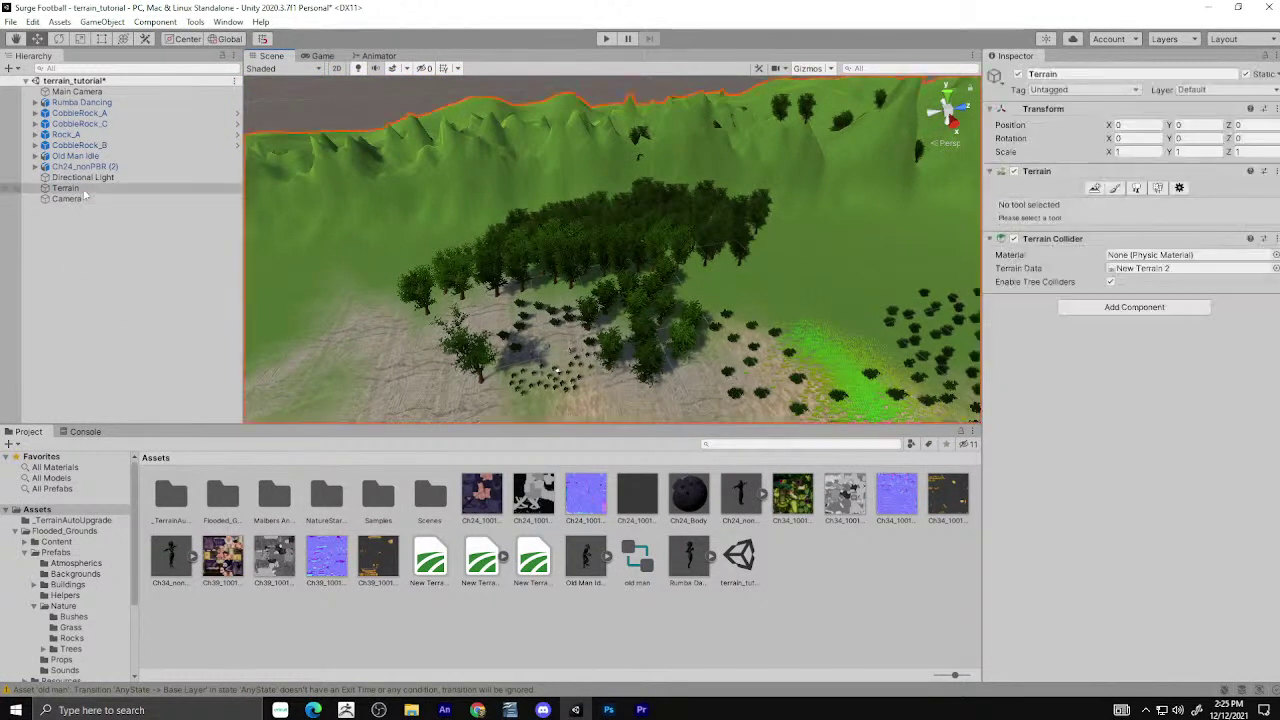
left_click(1115, 188)
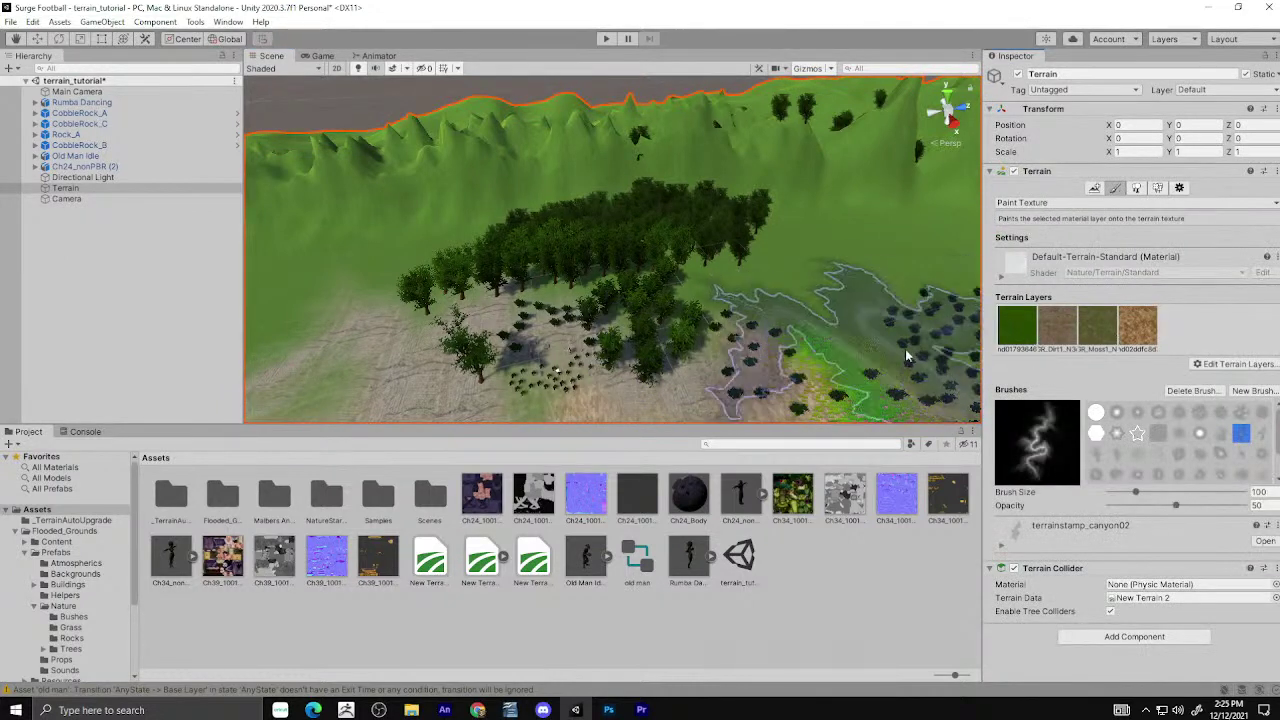
left_click(1136, 188)
left_click(1157, 188)
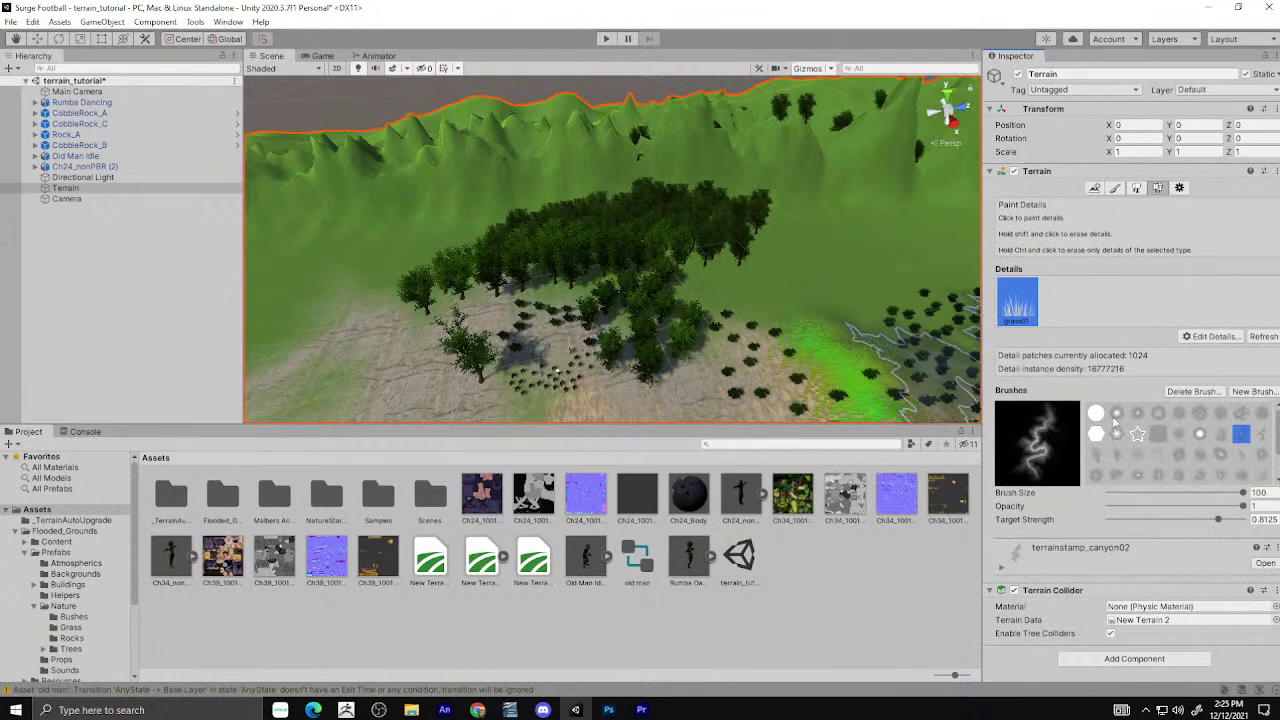
left_click(1116, 414)
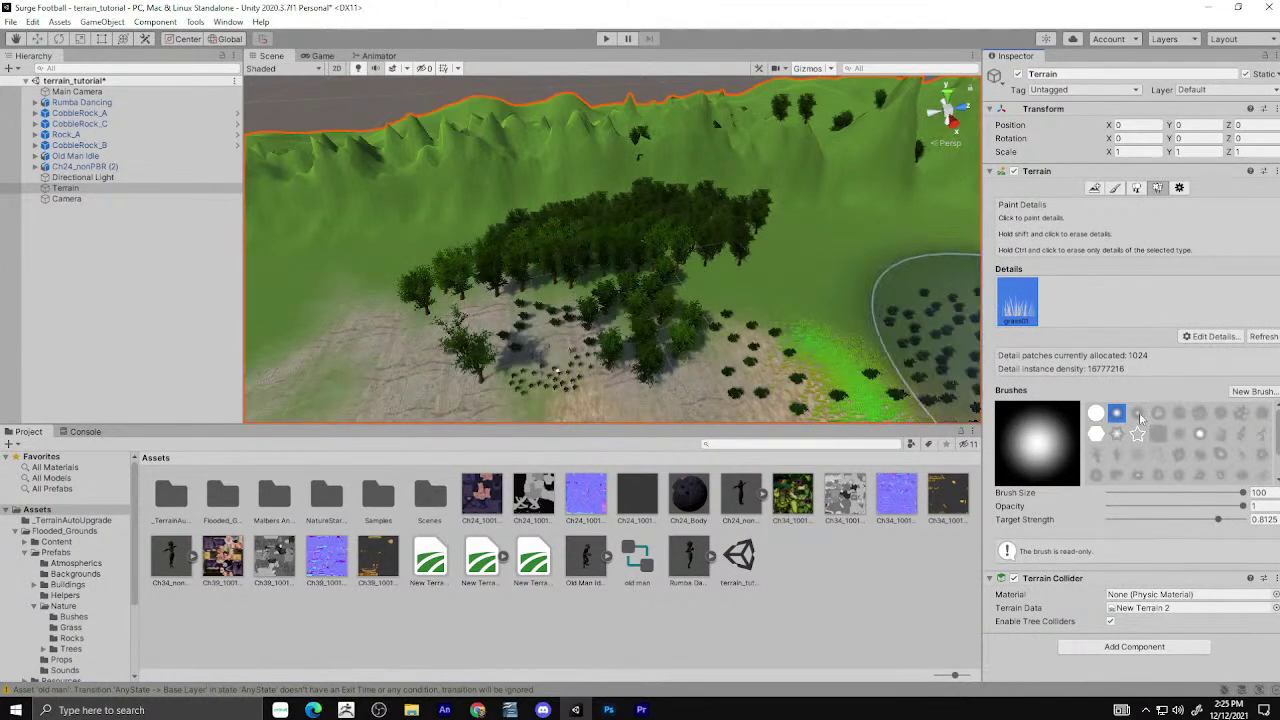
left_click(1138, 413)
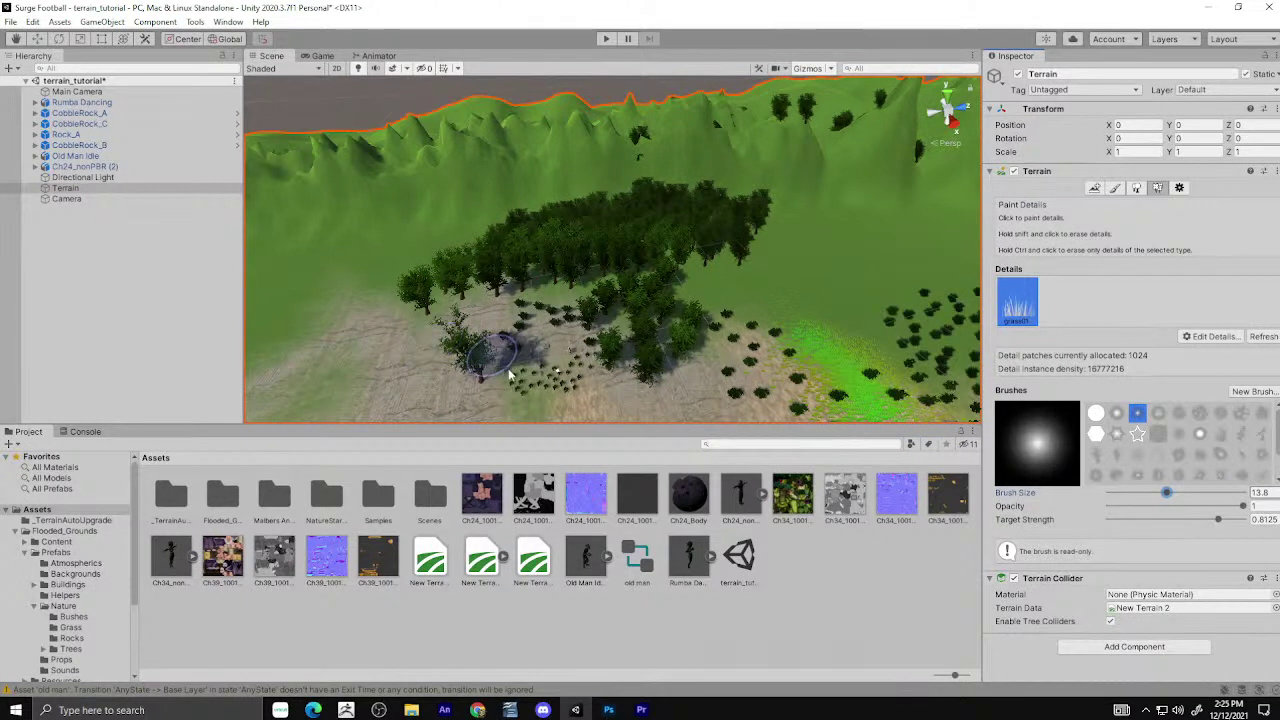
mouse_move(460, 360)
left_mouse_down("alt")
mouse_move(472, 342)
mouse_move(585, 352)
mouse_move(657, 263)
left_mouse_up("alt")
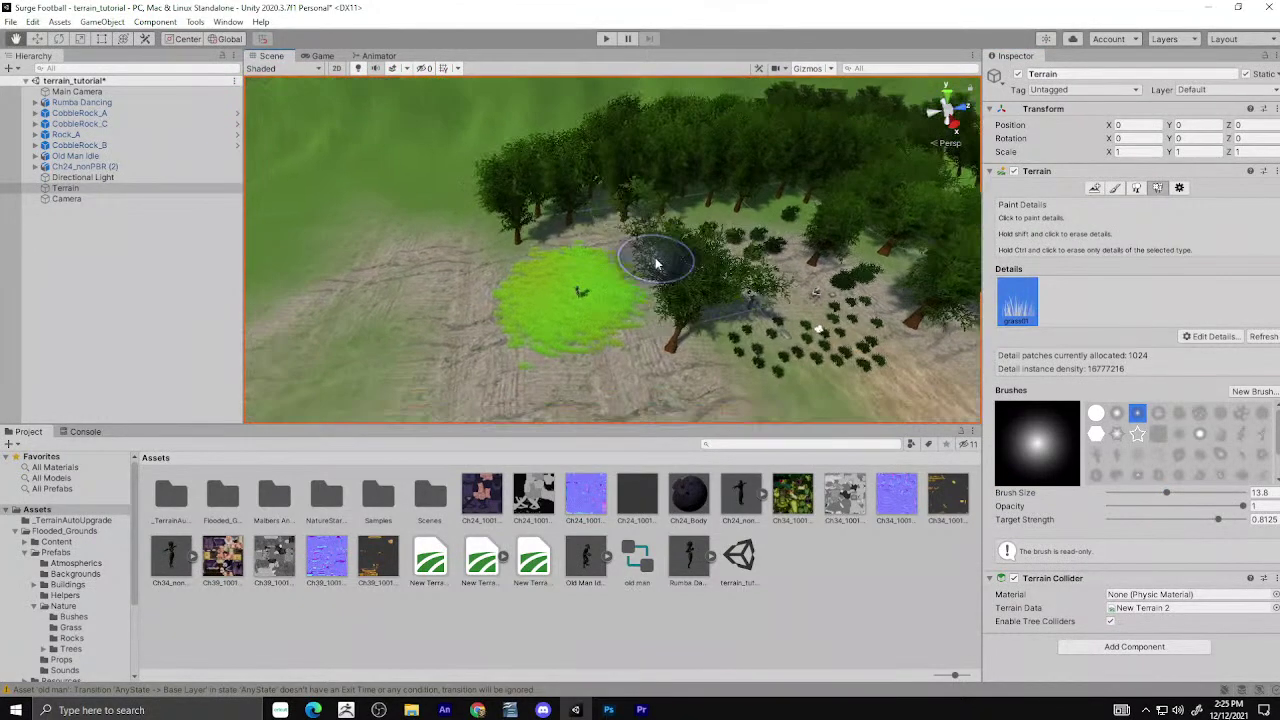
scroll(657, 263, "up", 1)
scroll(655, 268, "up", 1)
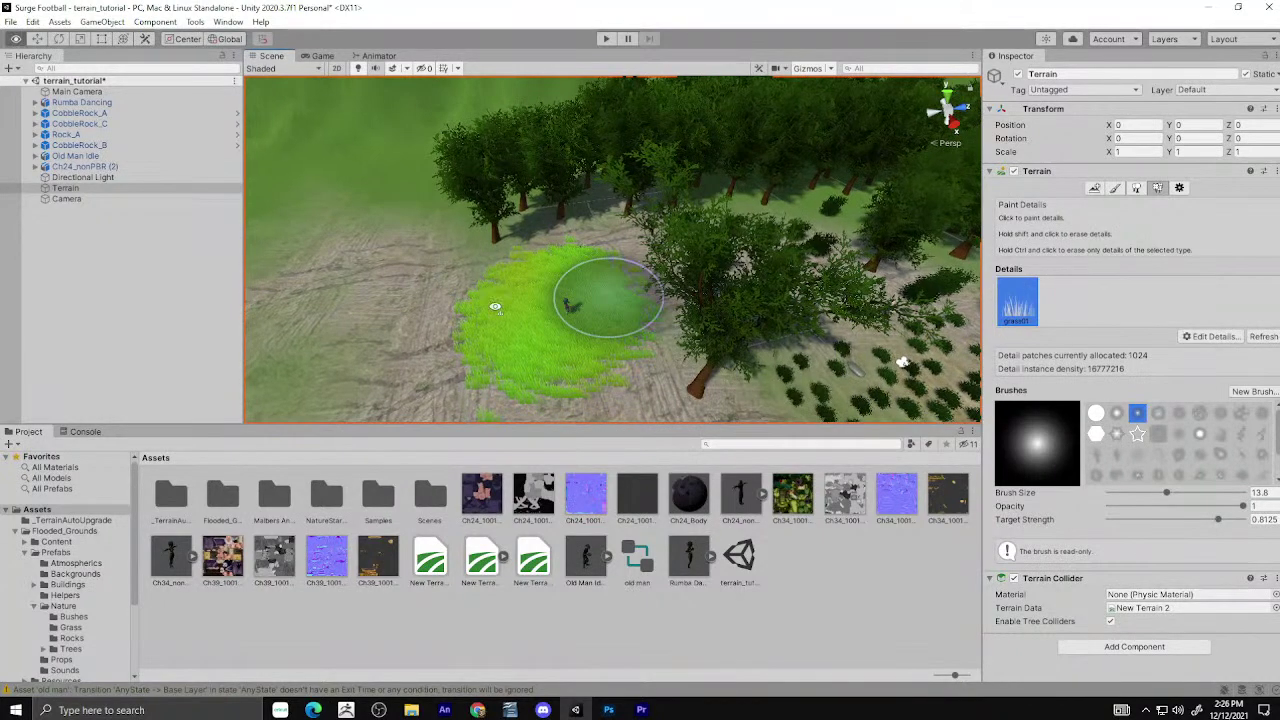
right_click_drag(606, 293, 495, 200)
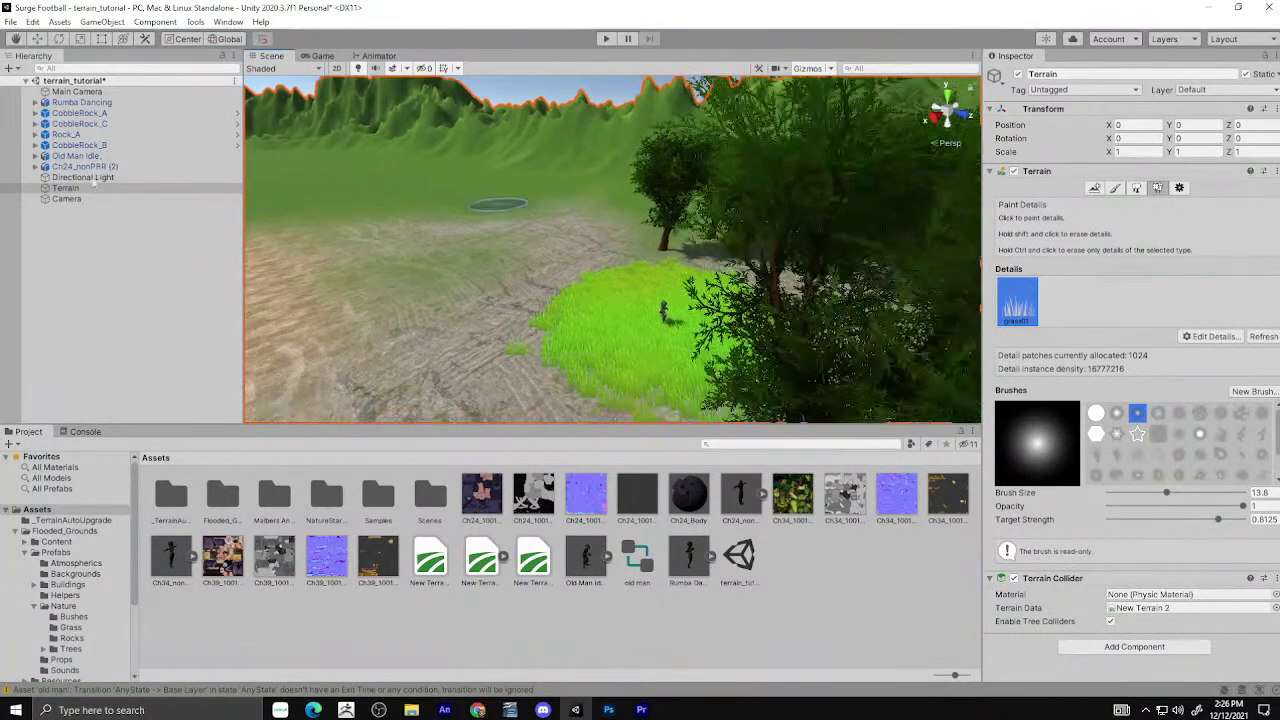
Duplicate the Camera as Camera (1) and move it toward the grass patch along Z and X.
left_click(66, 199)
right_click(100, 199)
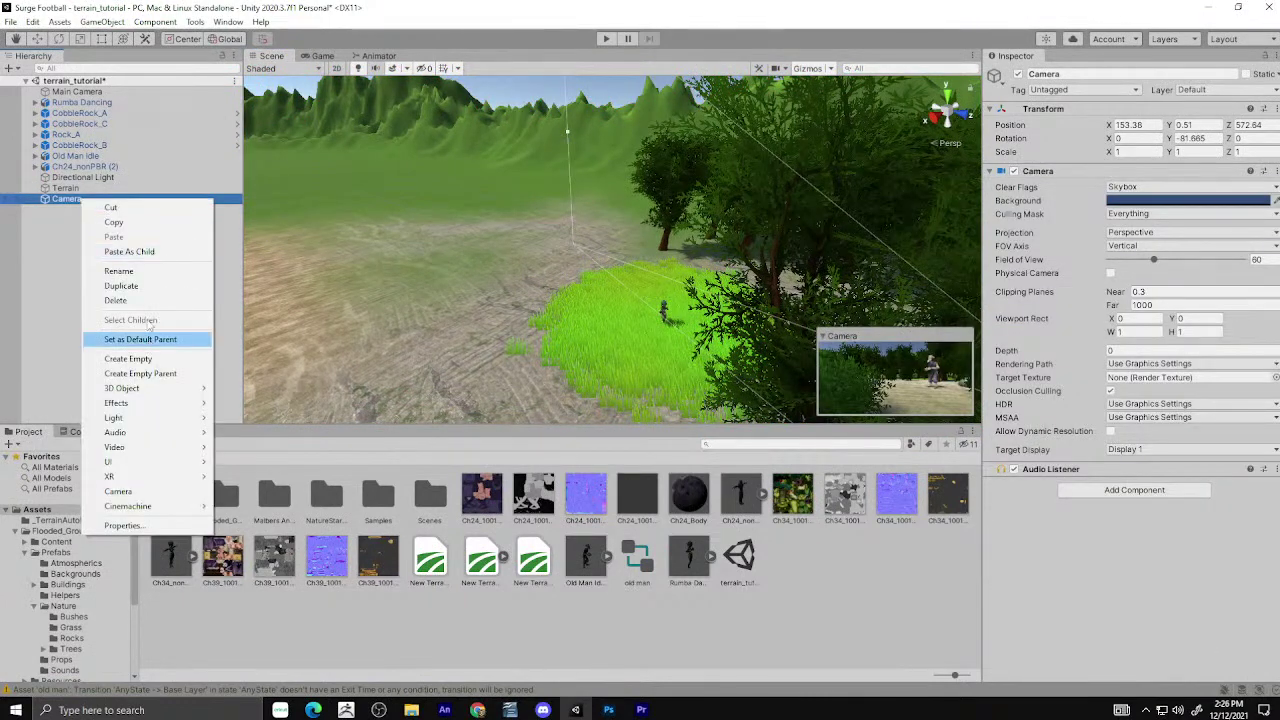
left_click(121, 286)
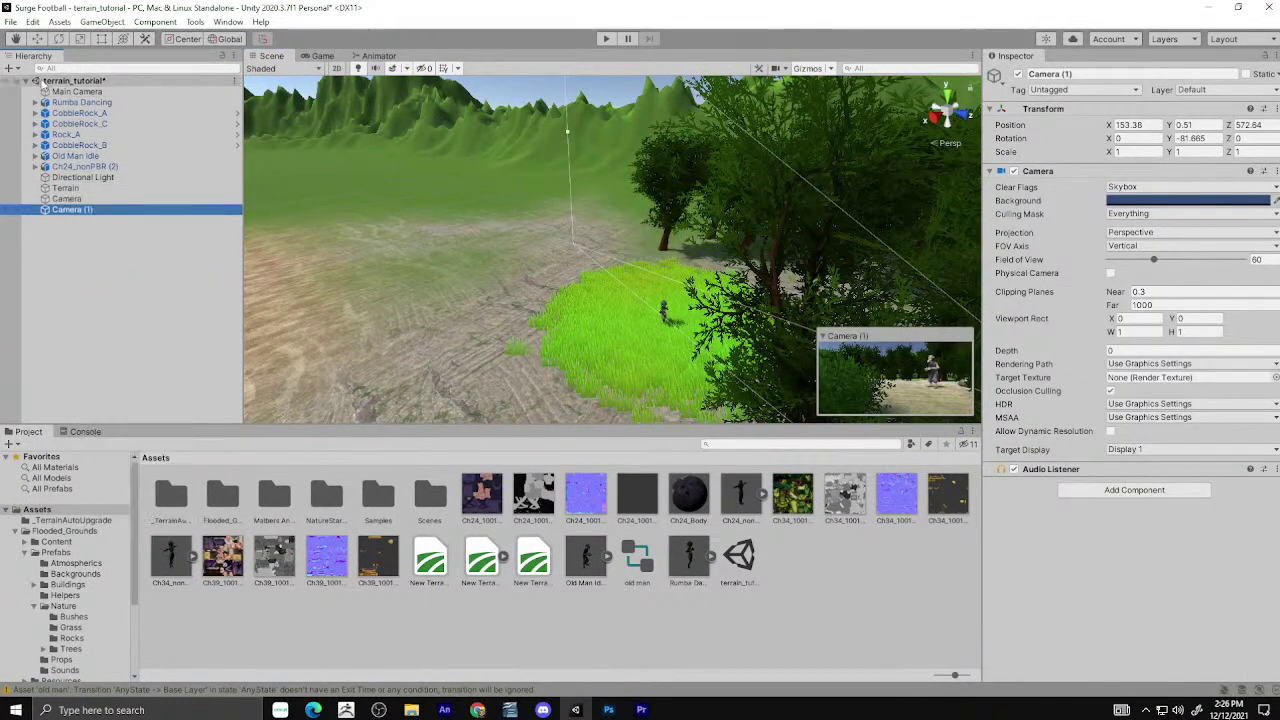
left_click(41, 41)
scroll(823, 228, "down", 10)
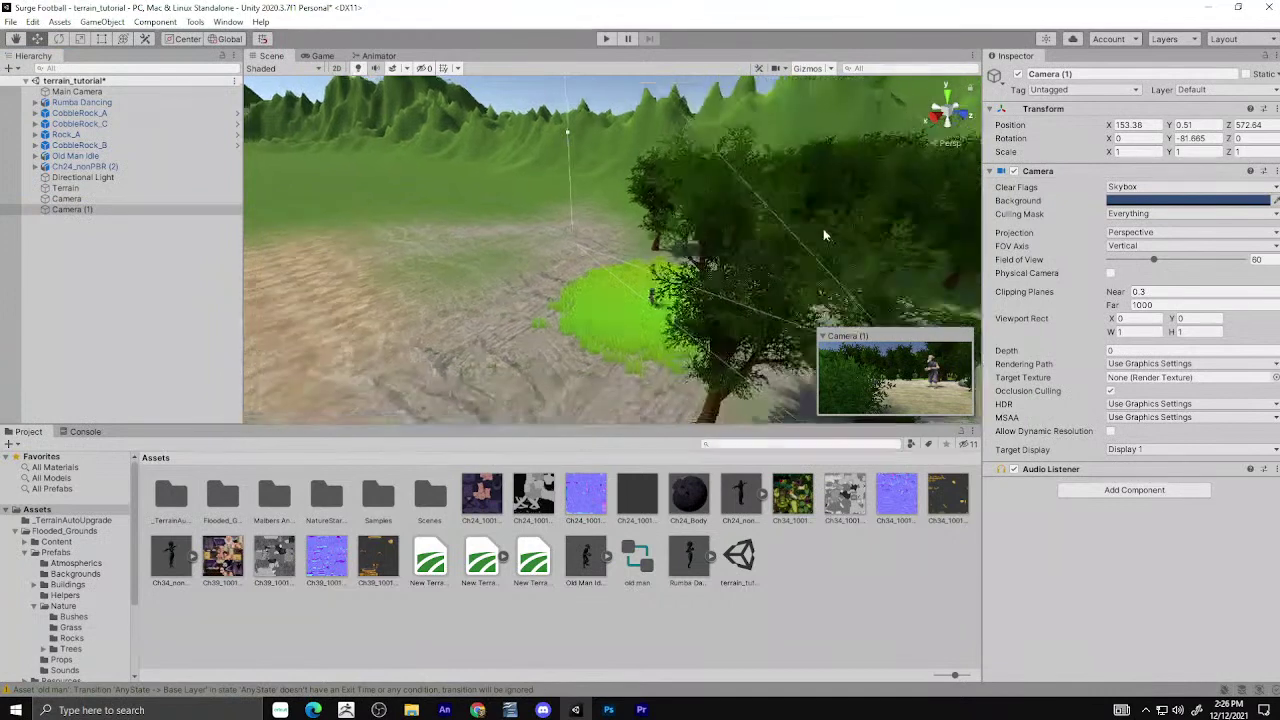
scroll(770, 343, "down", 3)
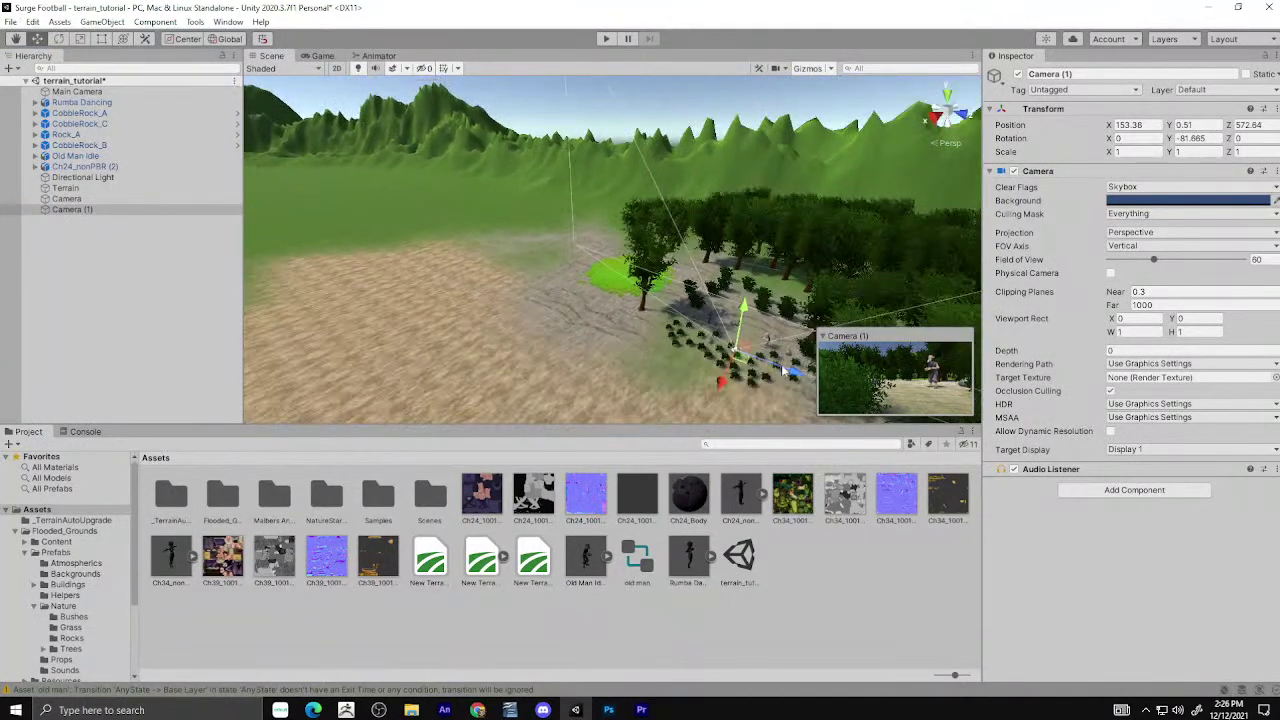
mouse_move(665, 332)
left_mouse_down()
mouse_move(596, 338)
mouse_move(625, 308)
left_mouse_up()
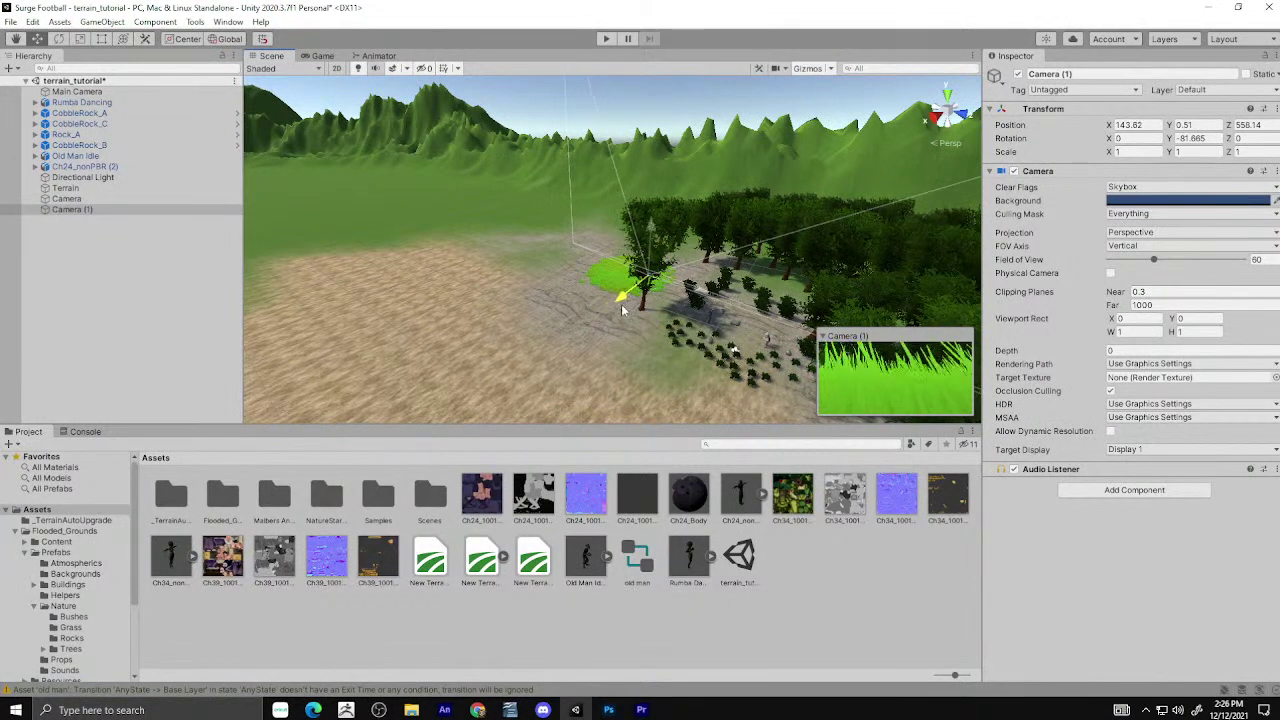
mouse_move(625, 305)
left_mouse_down()
mouse_move(810, 303)
mouse_move(862, 284)
left_mouse_up()
Set Camera (1) Y rotation to -180 and position it at 143.34, 1.35, 559.15.
left_click(58, 40)
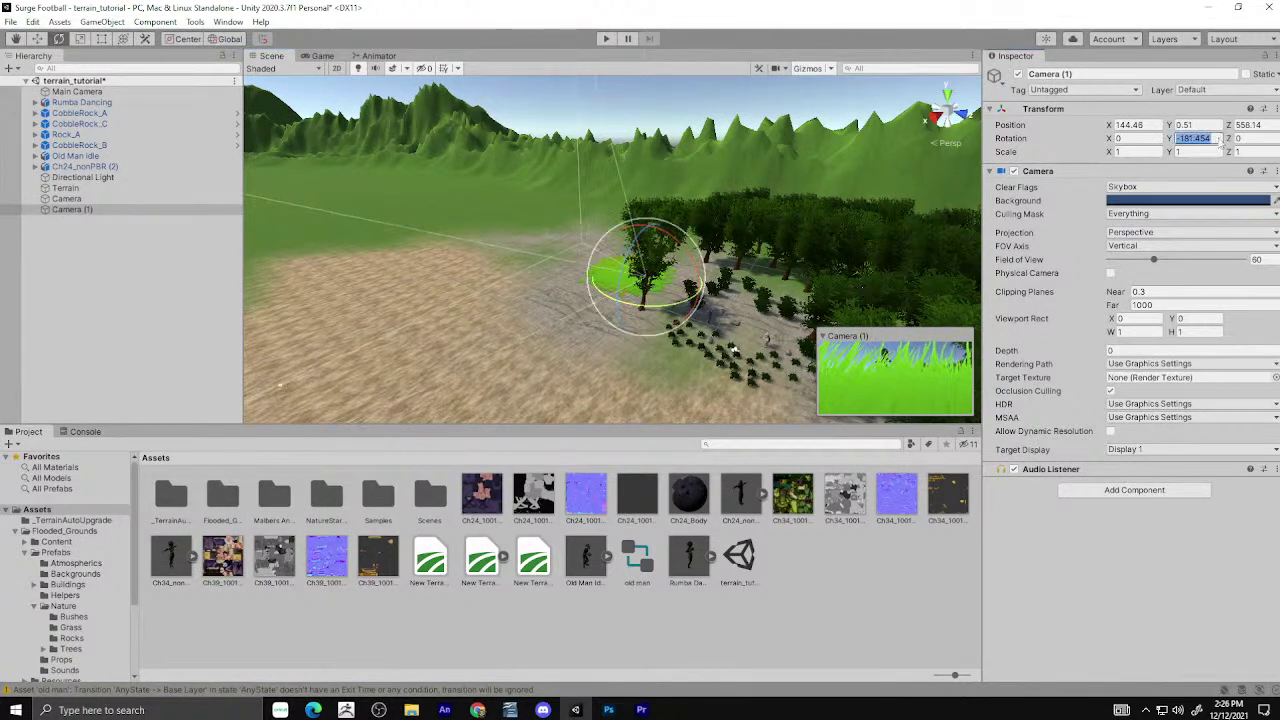
key("BackSpace")
type("-18")
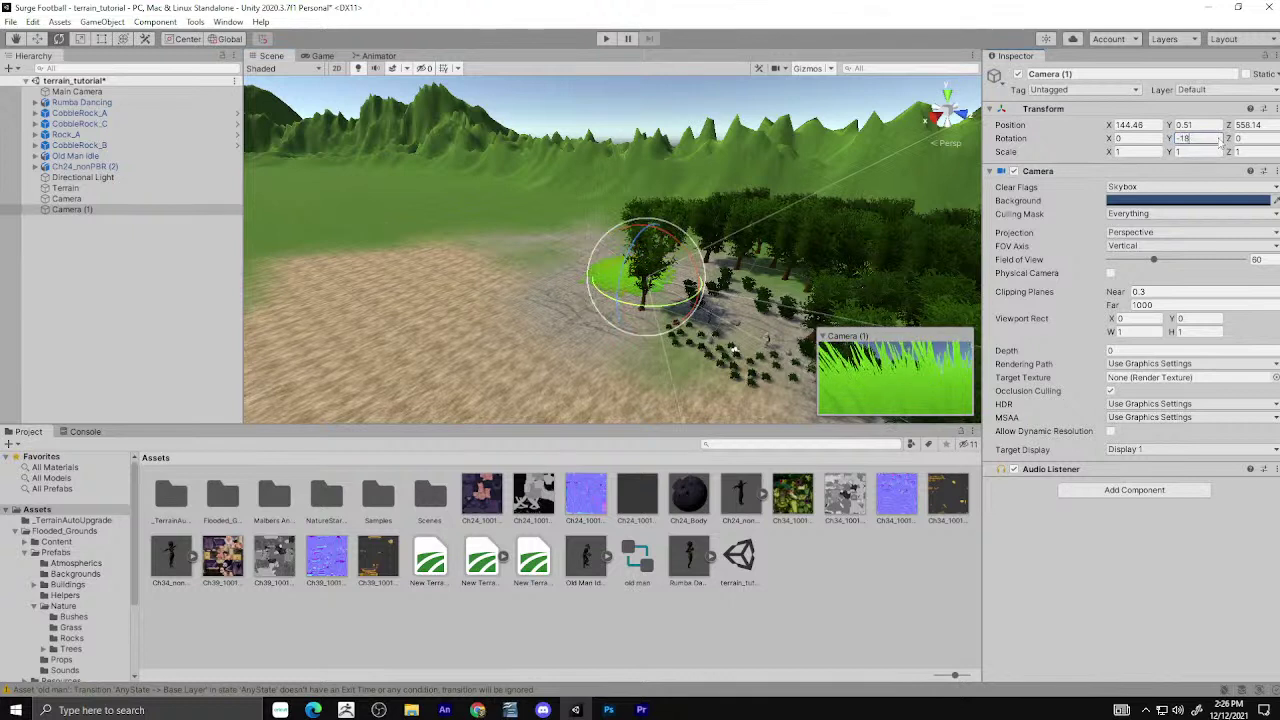
type("0")
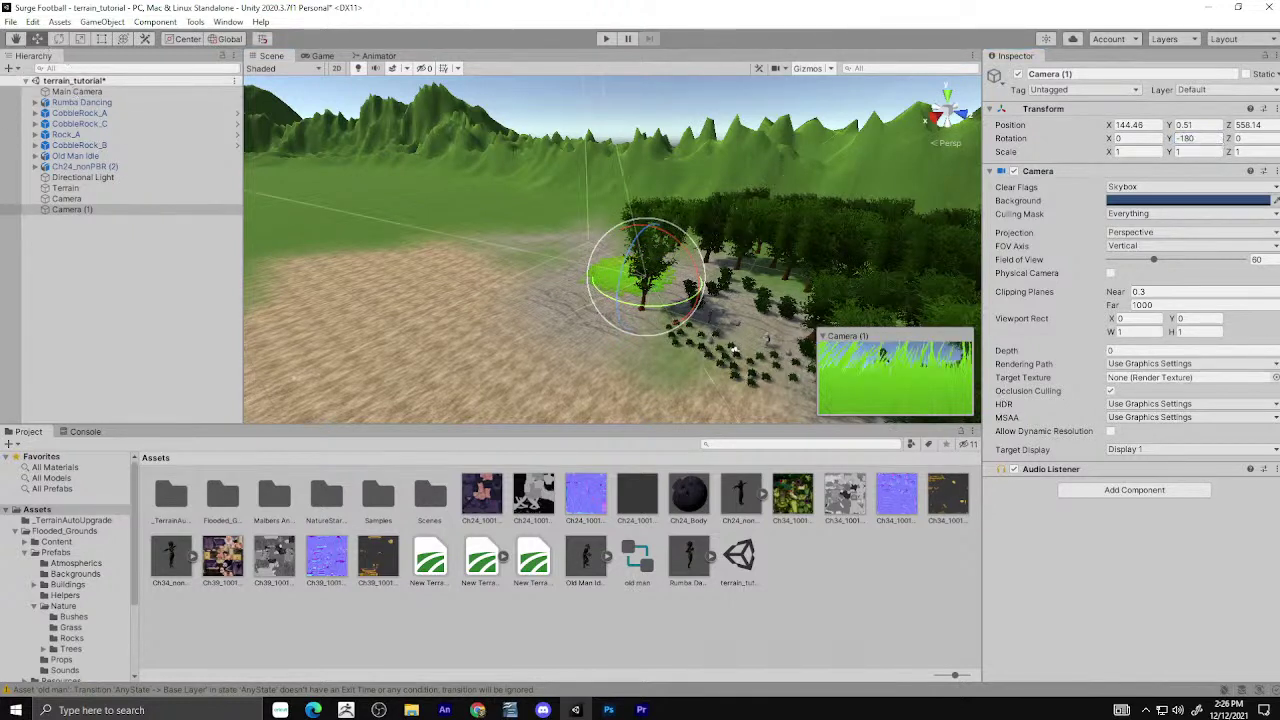
left_click(37, 38)
key("f")
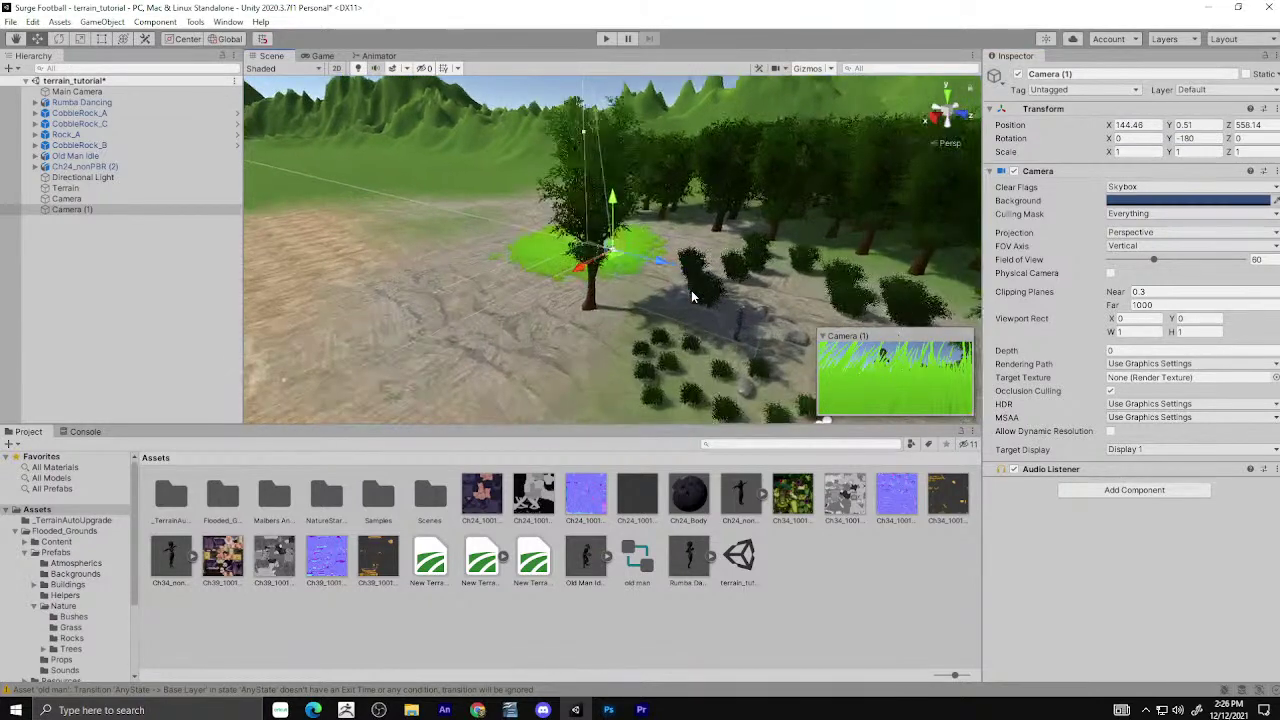
left_click_drag(666, 264, 655, 204)
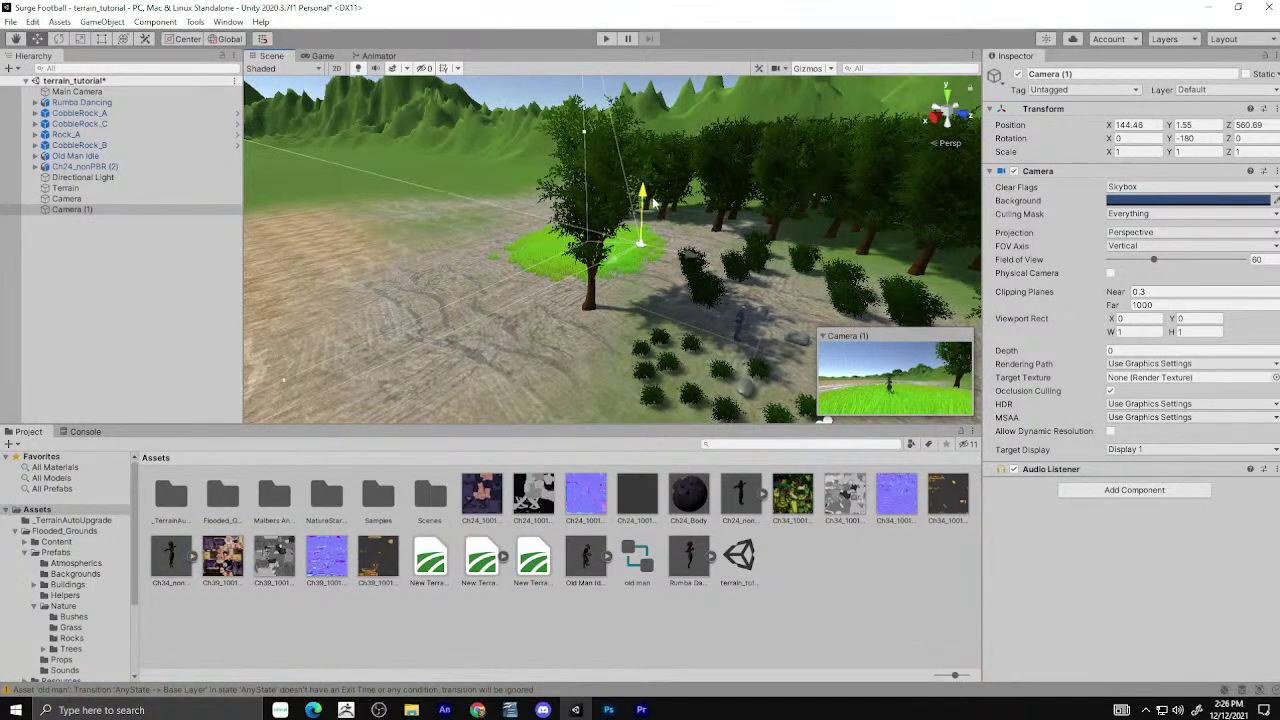
left_click_drag(678, 258, 672, 250)
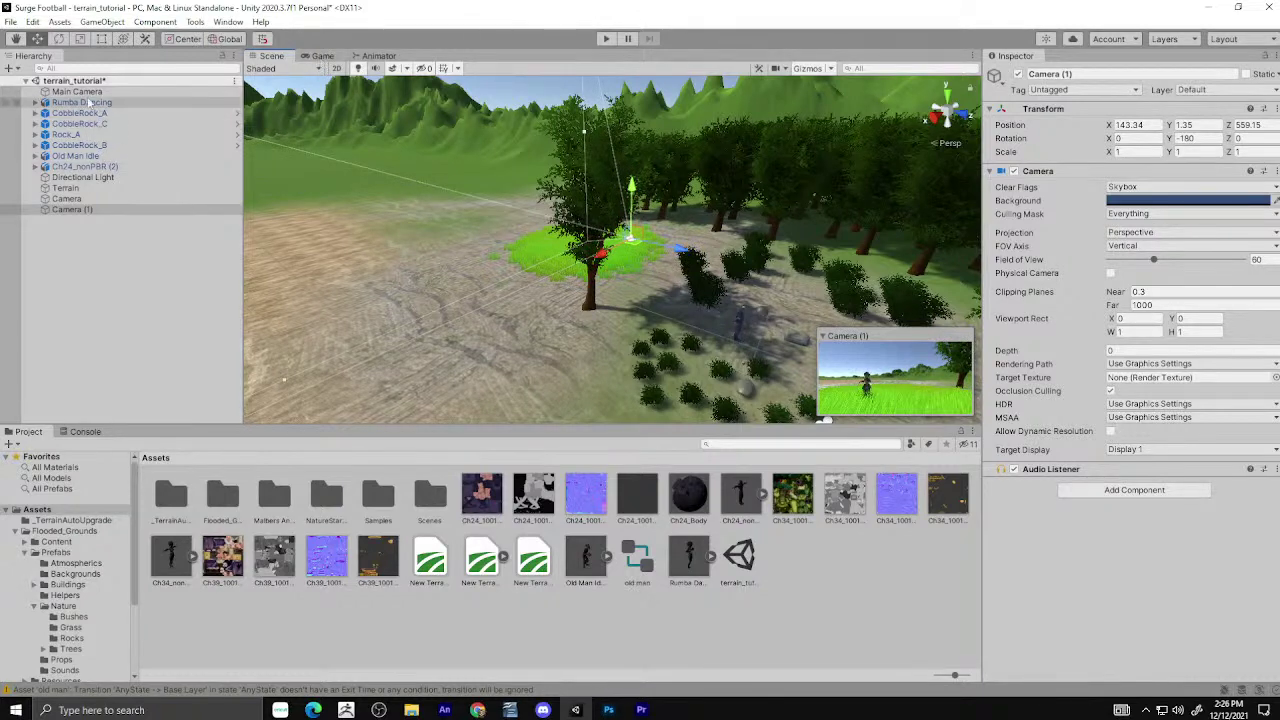
mouse_move(505, 276)
left_mouse_down("alt")
mouse_move(576, 258)
mouse_move(608, 282)
left_mouse_up("alt")
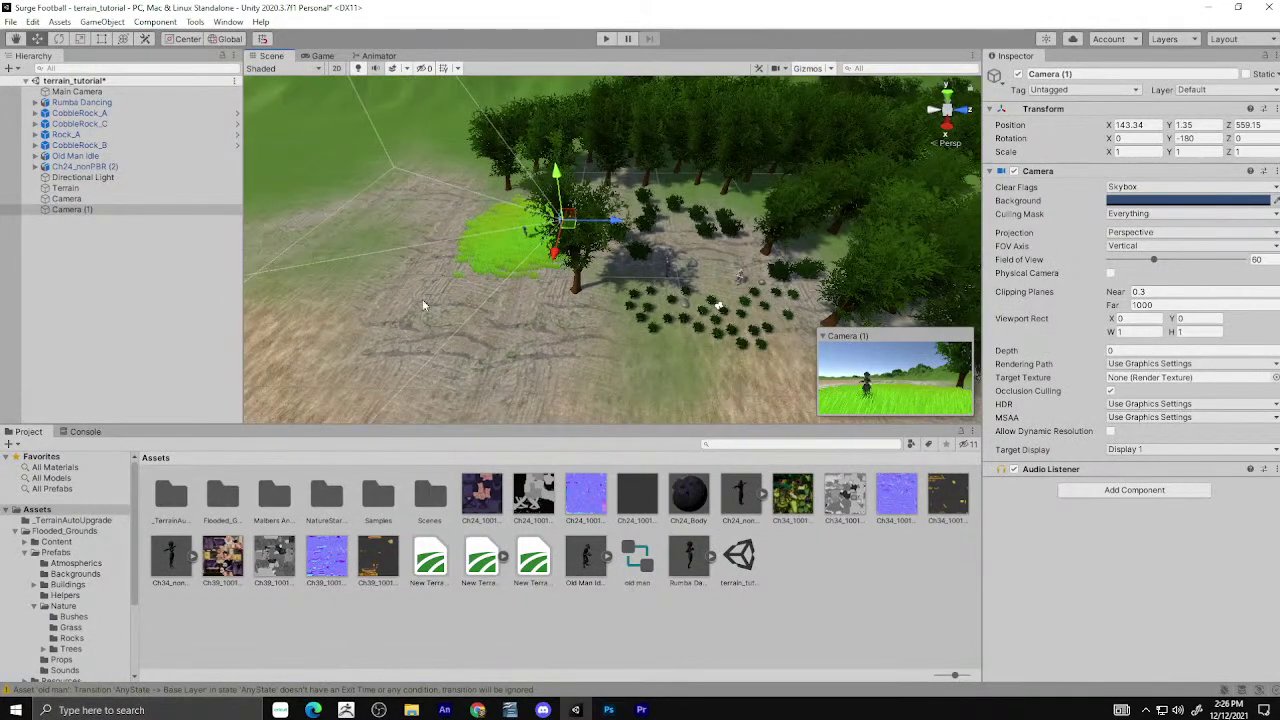
left_click(422, 299)
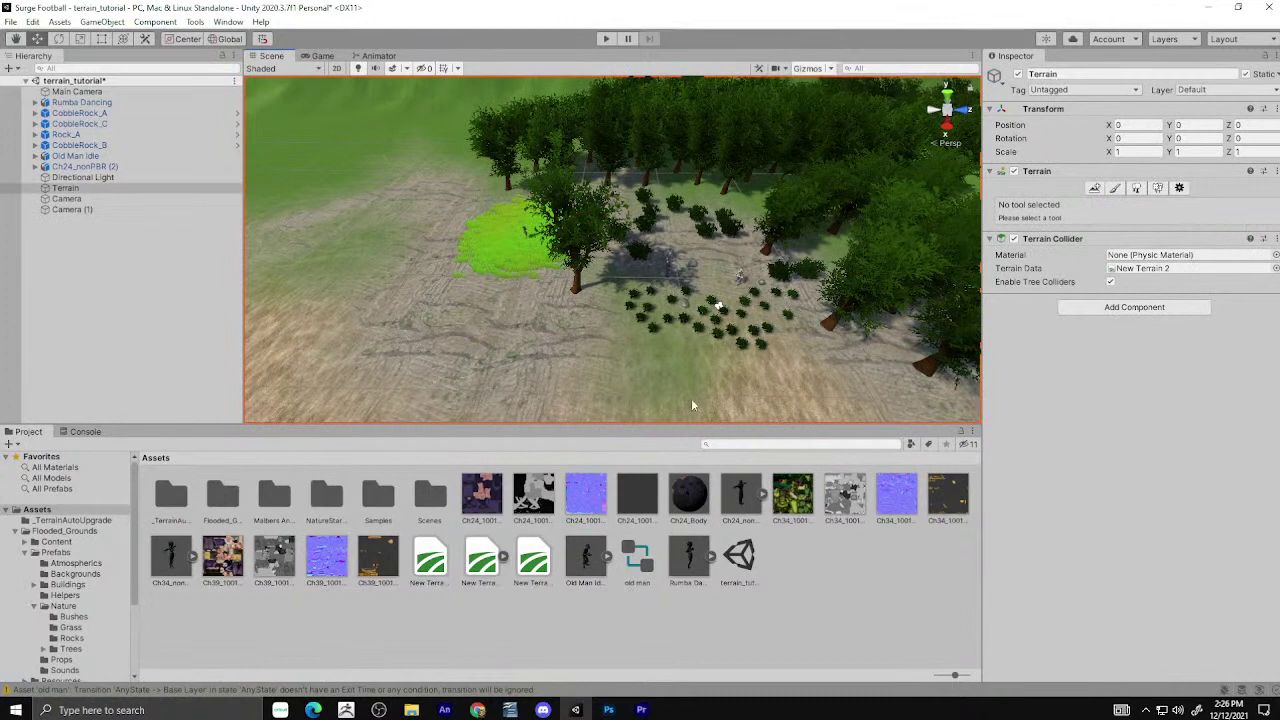
Choose Paint Trees with brush size 9, tree density 52, and tree02 selected.
mouse_move(377, 123)
left_mouse_down("alt")
mouse_move(677, 181)
mouse_move(738, 232)
mouse_move(1121, 205)
left_mouse_up("alt")
left_click(1097, 190)
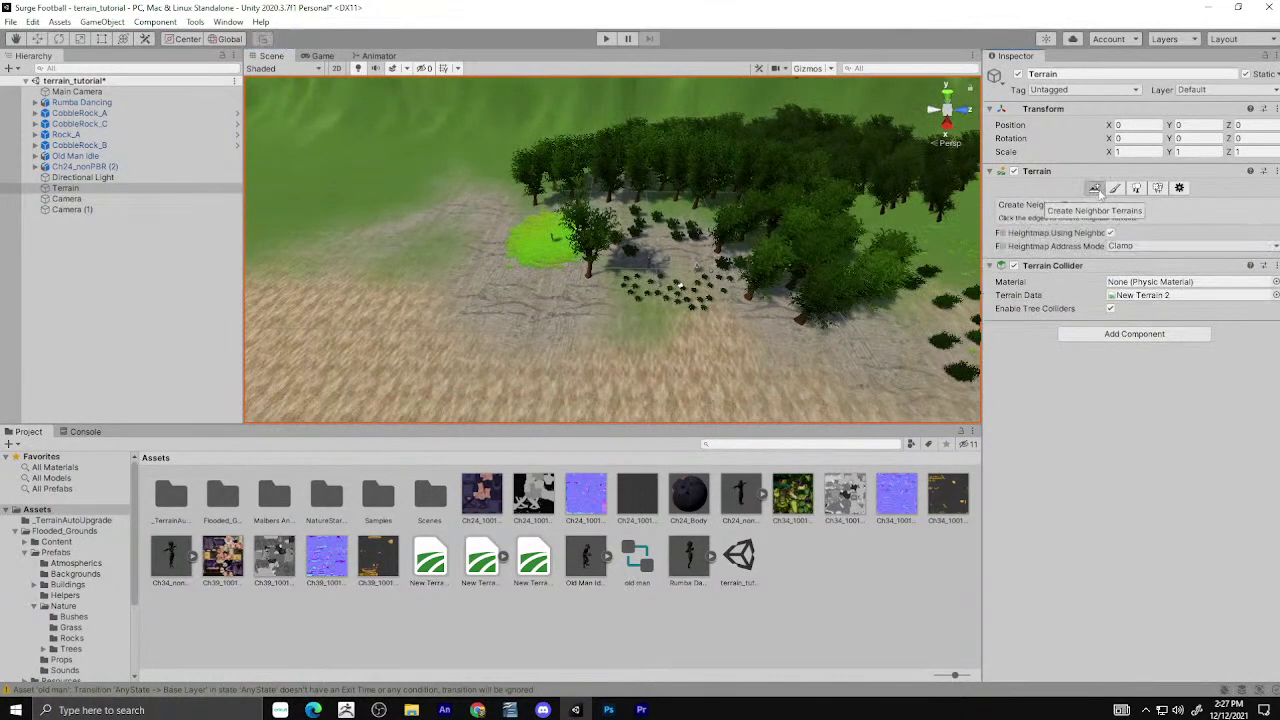
left_click(1113, 190)
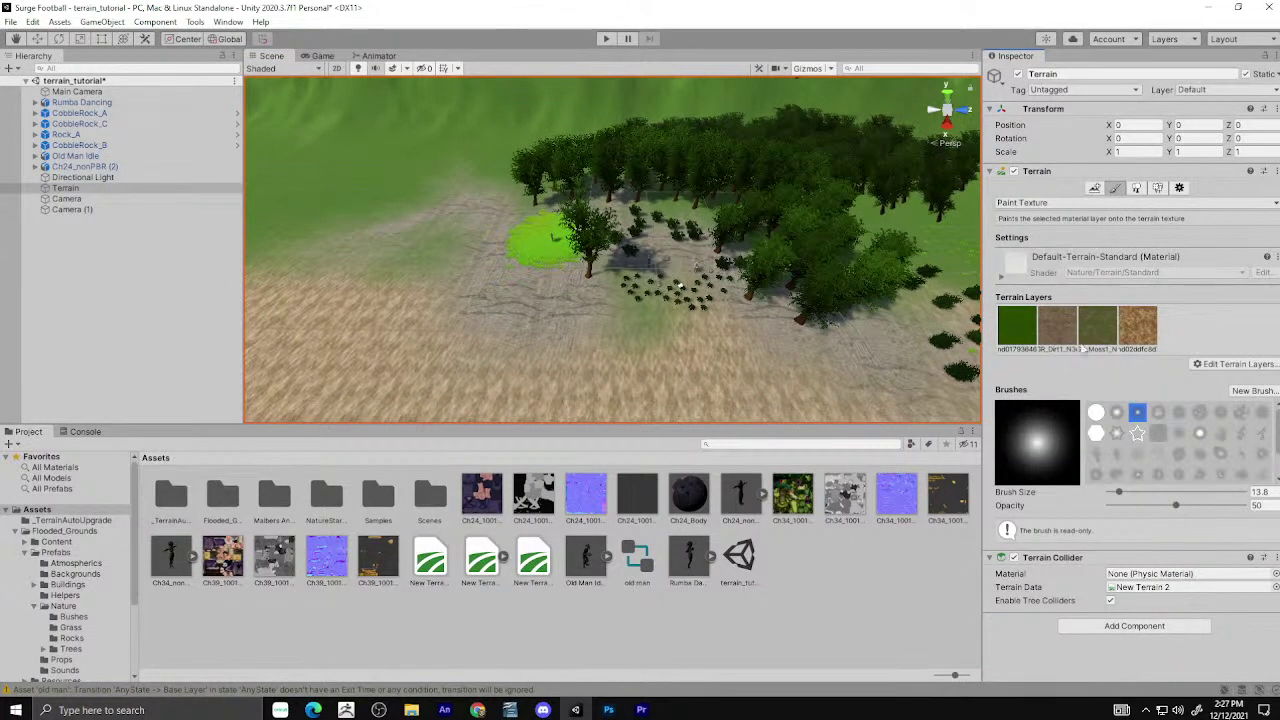
left_click(1097, 191)
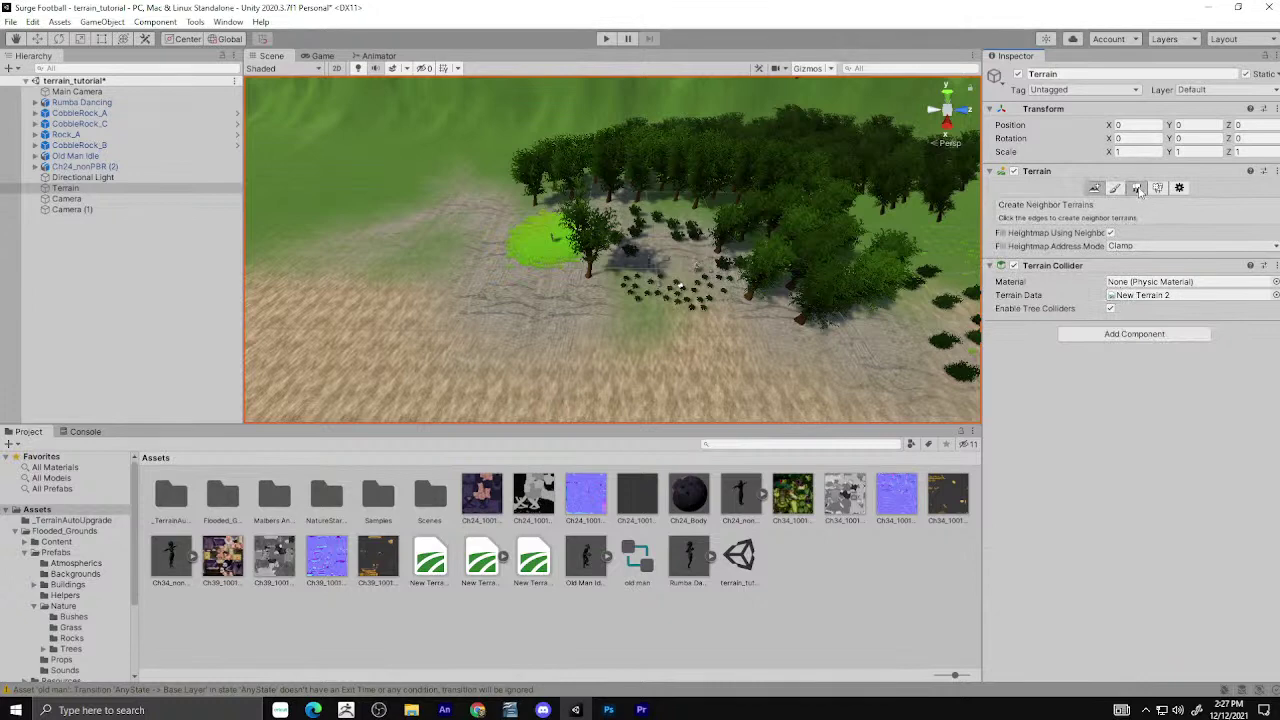
left_click(1138, 190)
left_click(1097, 292)
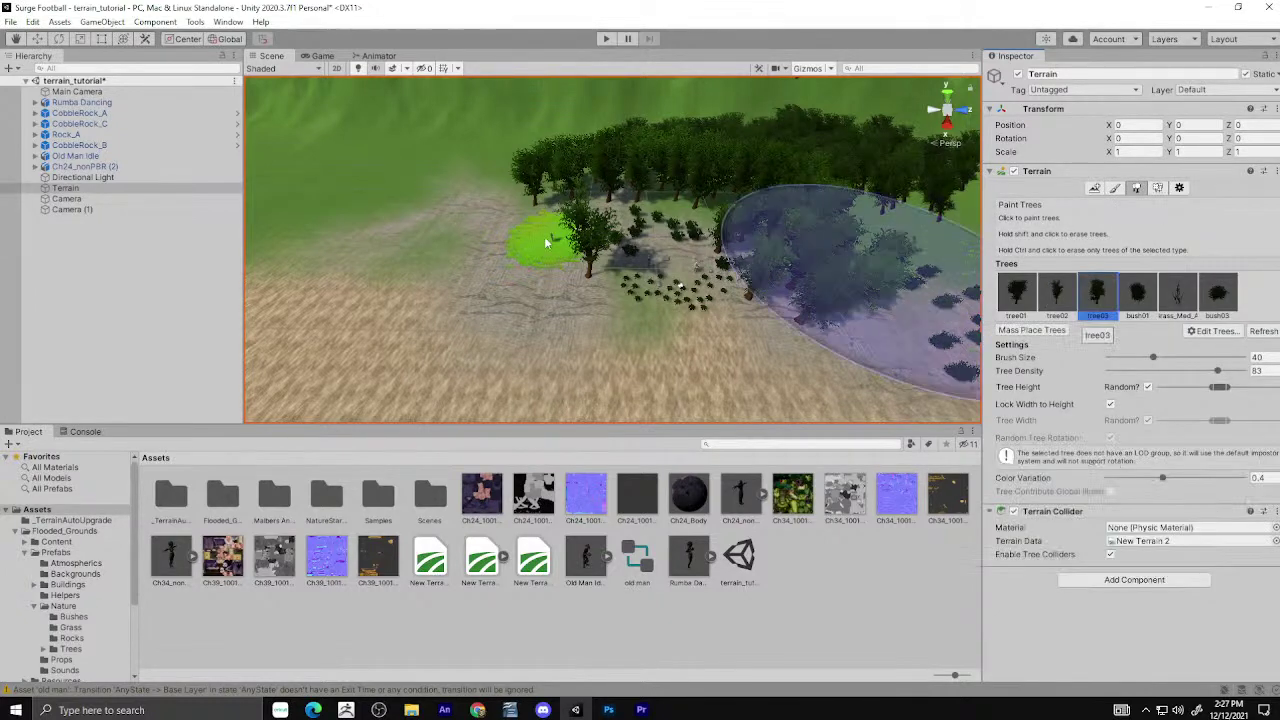
left_click_drag(1153, 357, 1146, 360)
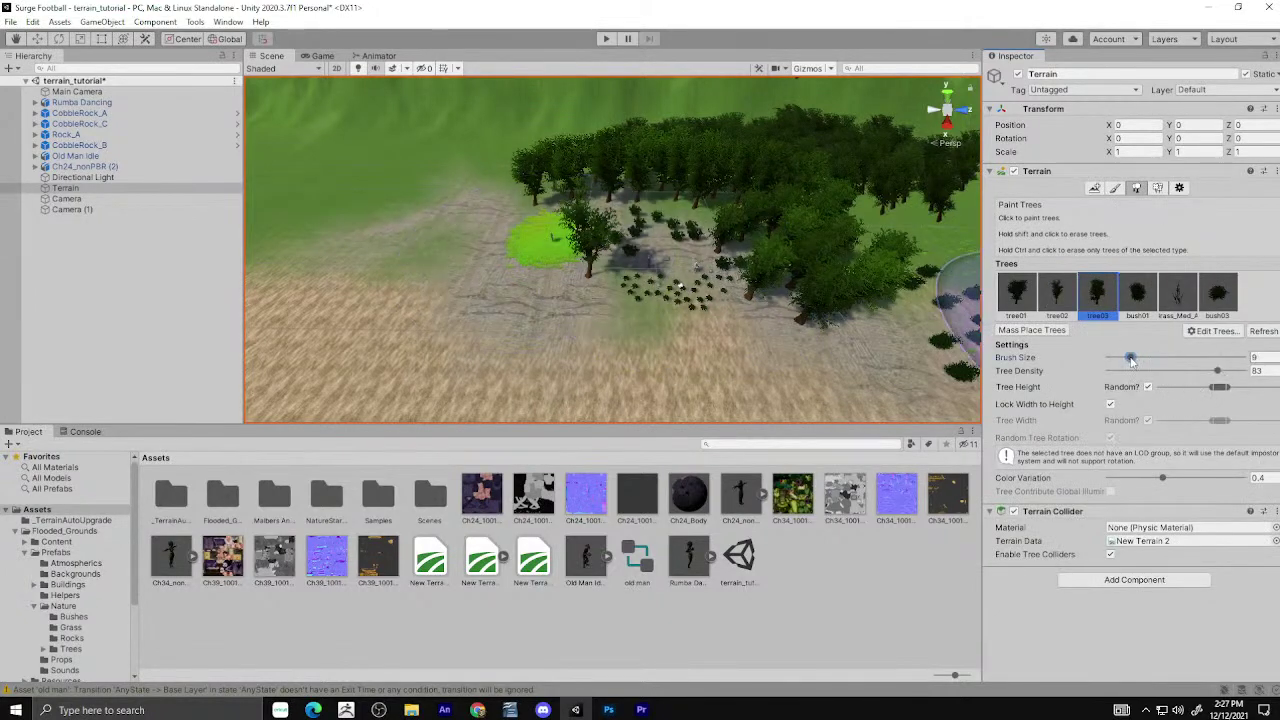
left_click(1064, 306)
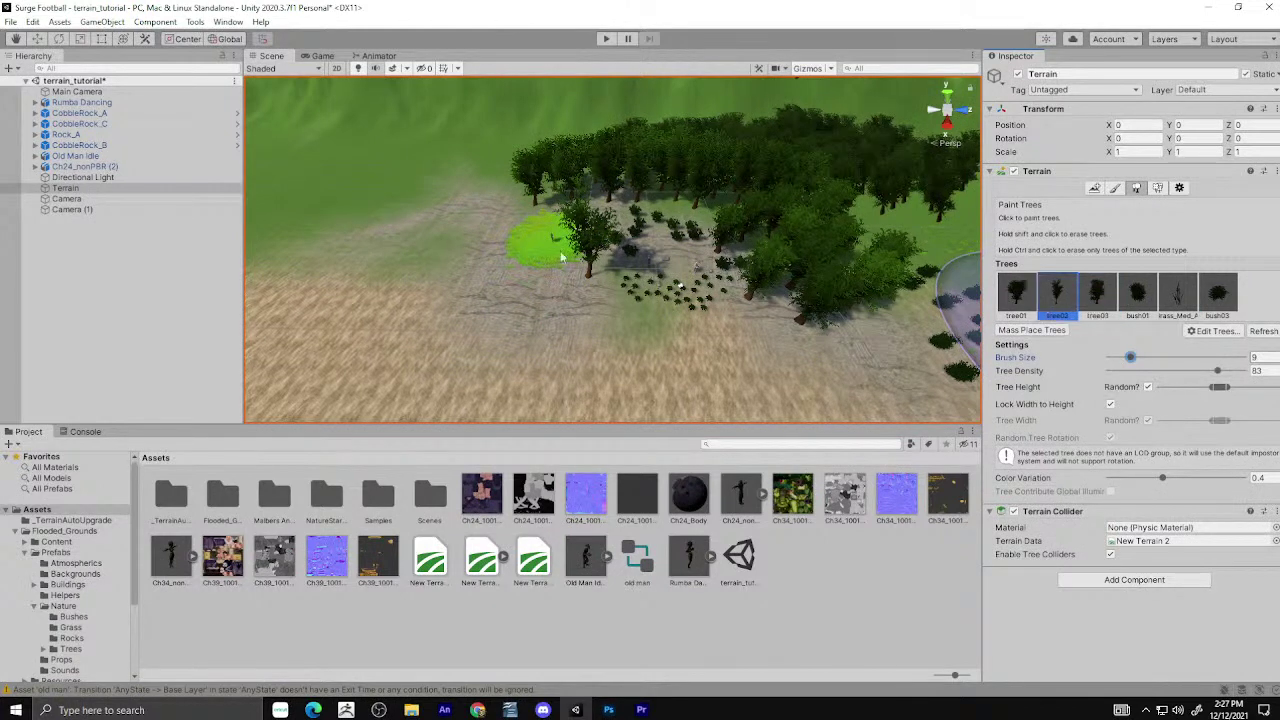
Plant tree02 trees left of the grass patch, undoing a tree03 stroke over the patch.
left_click(492, 203)
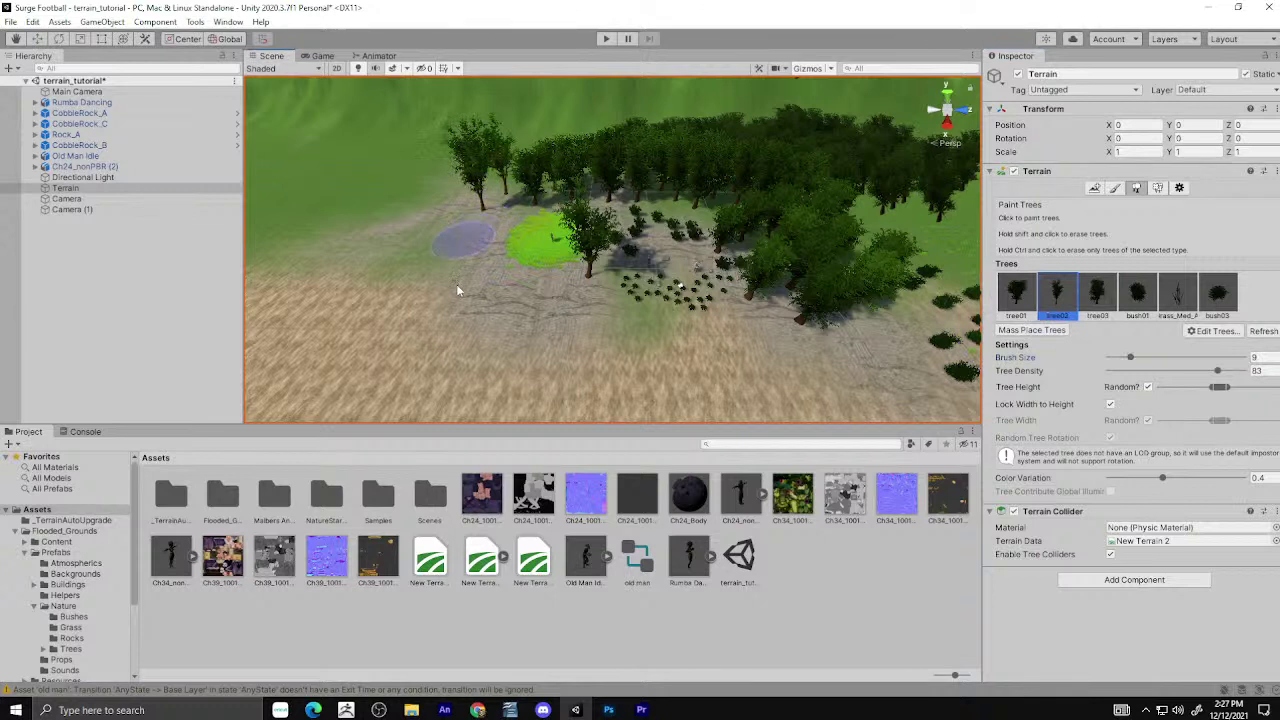
left_click_drag(456, 284, 410, 292)
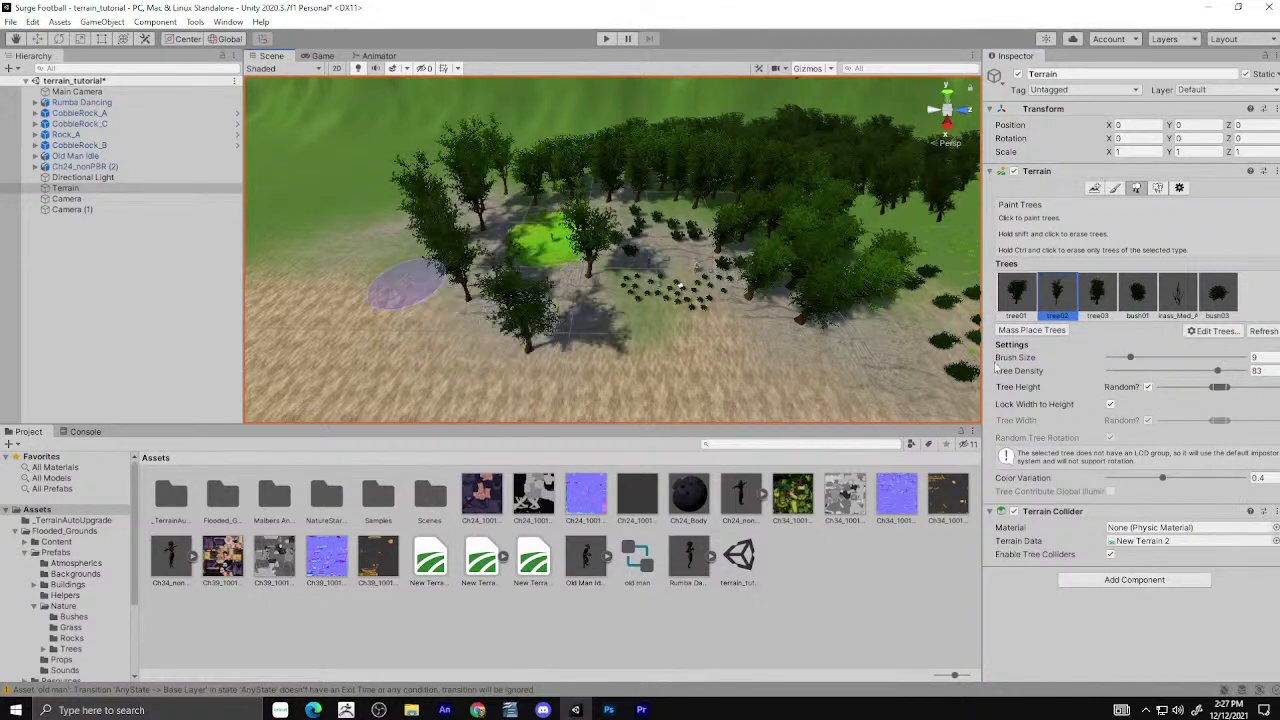
left_click(1092, 296)
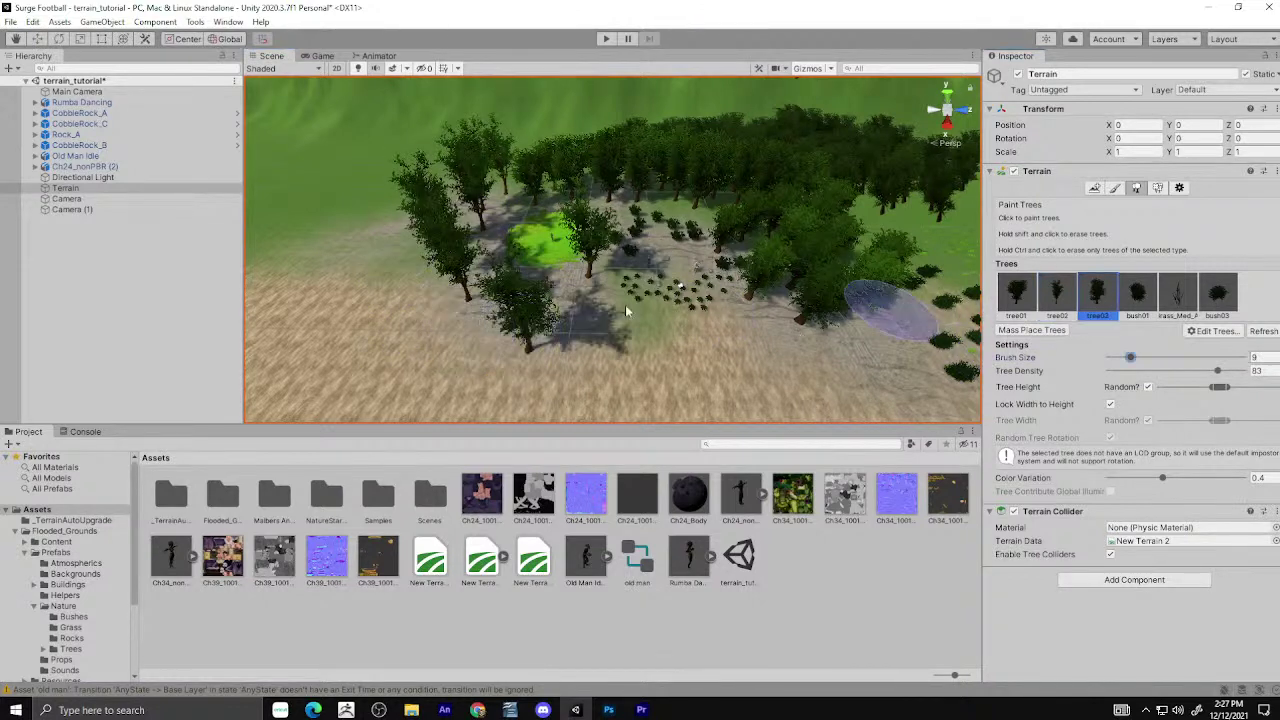
left_click_drag(543, 272, 540, 245)
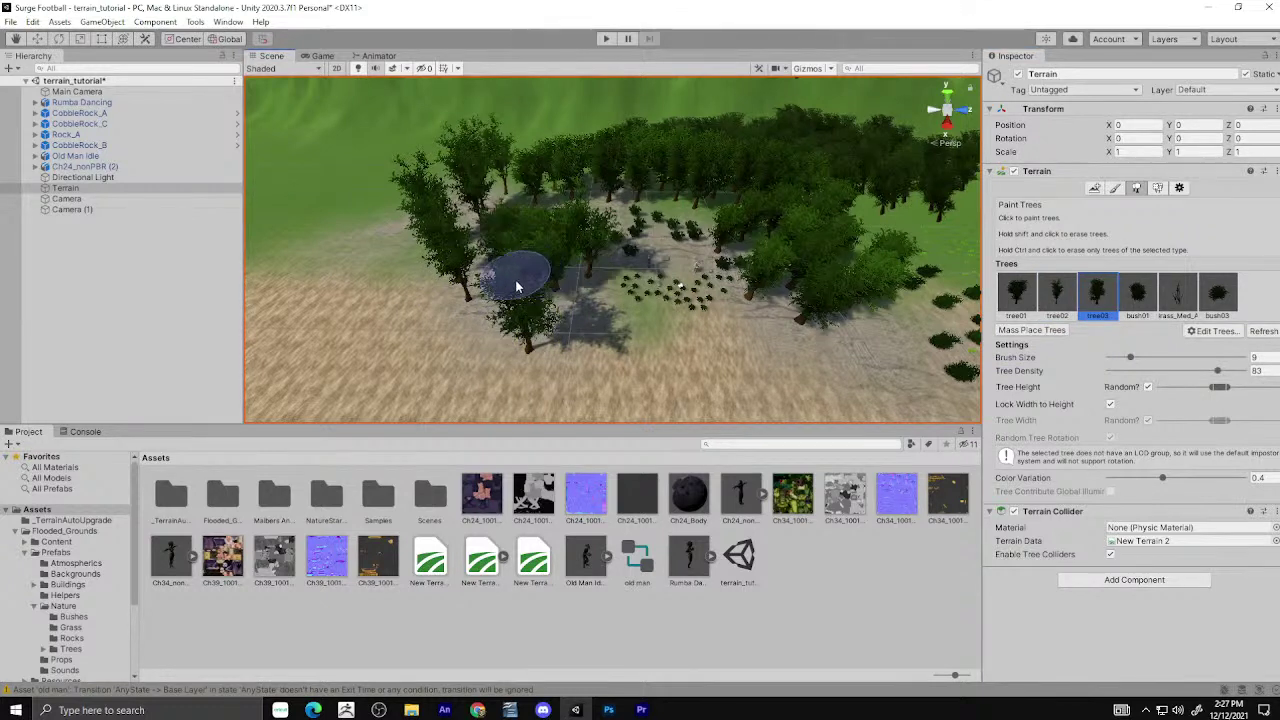
key("ctrl+z")
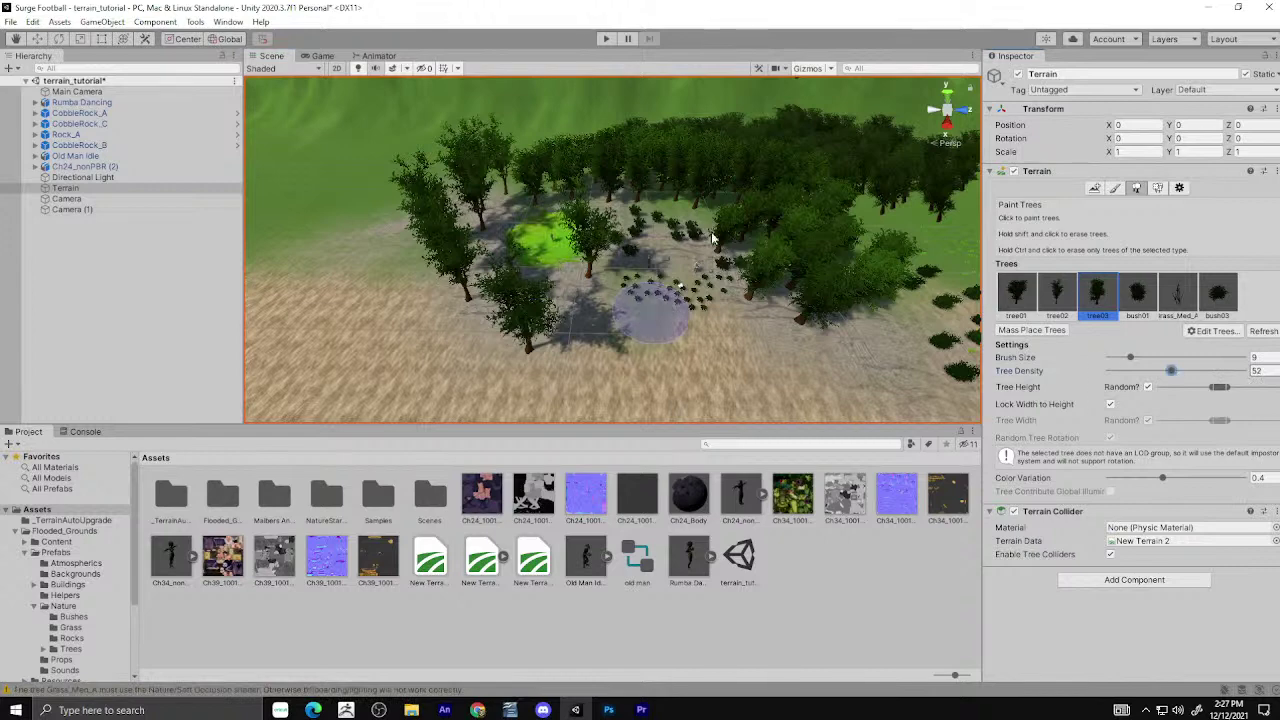
Paint more tree03 trees beside and above the grass patch, erasing some on its right.
left_click_drag(712, 238, 514, 300, "alt")
left_click(460, 308)
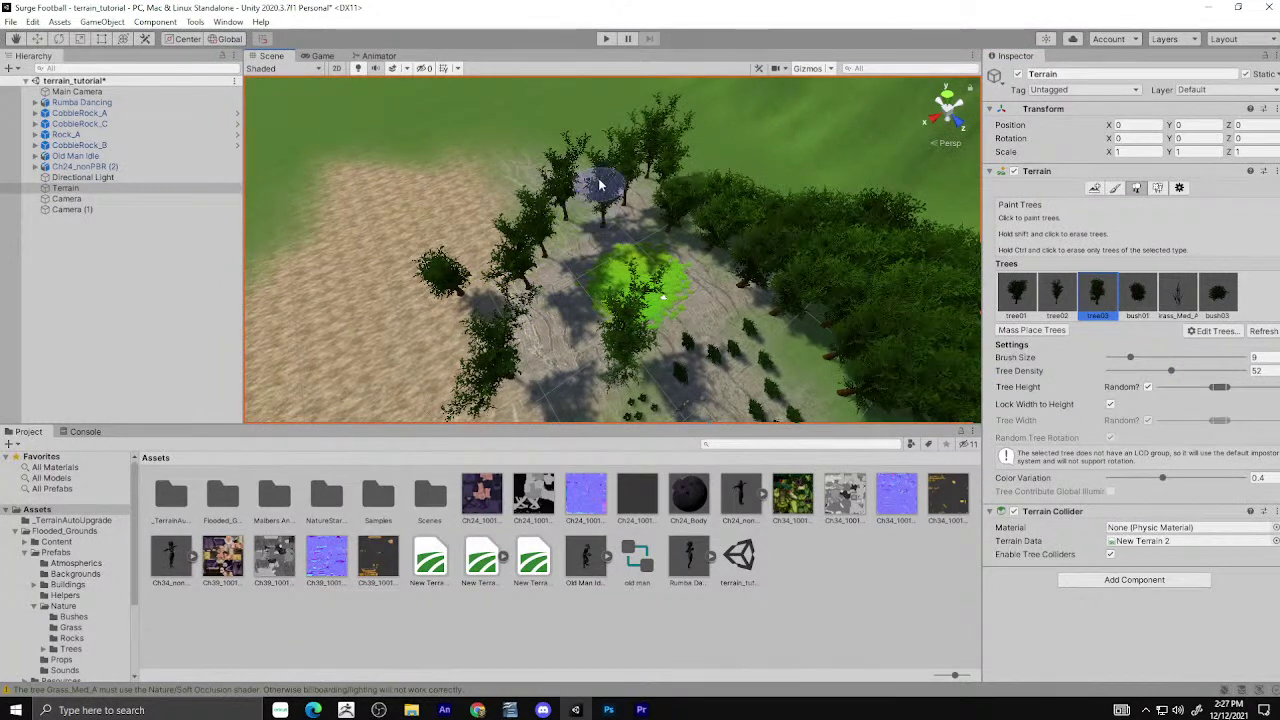
left_click_drag(598, 197, 503, 220)
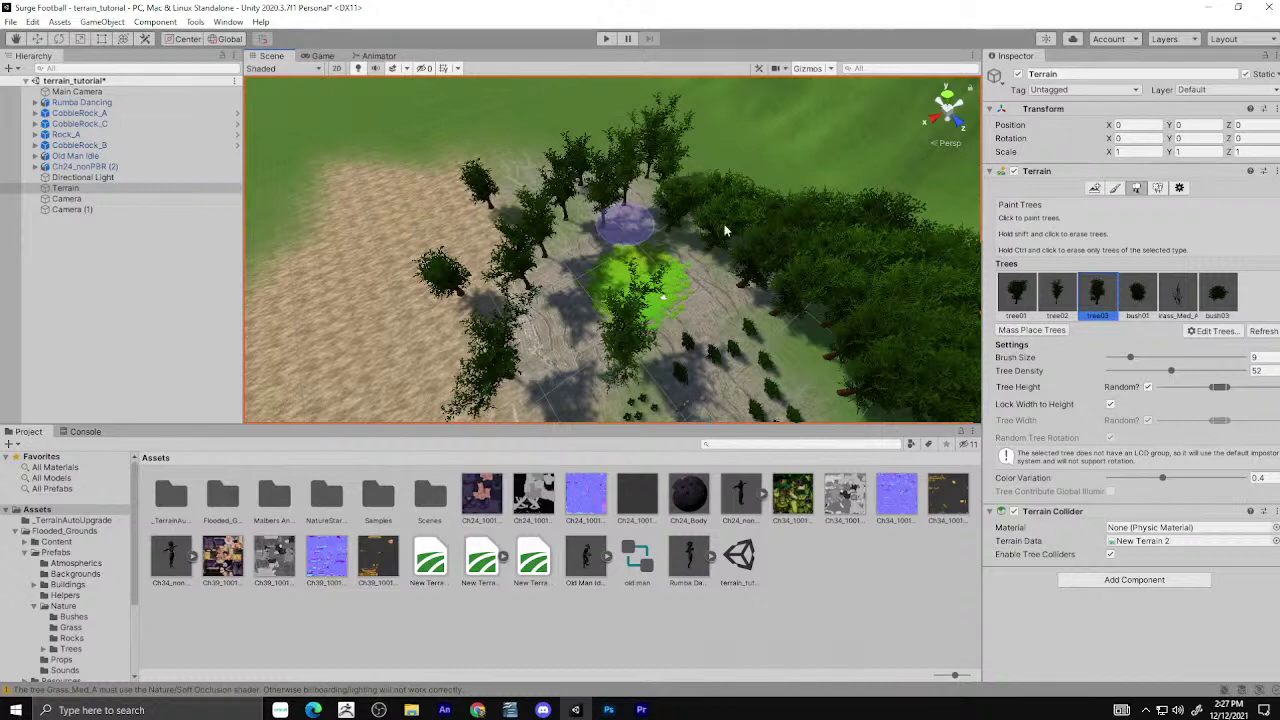
right_click_drag(645, 227, 641, 206)
left_click_drag(641, 206, 837, 355, "shift")
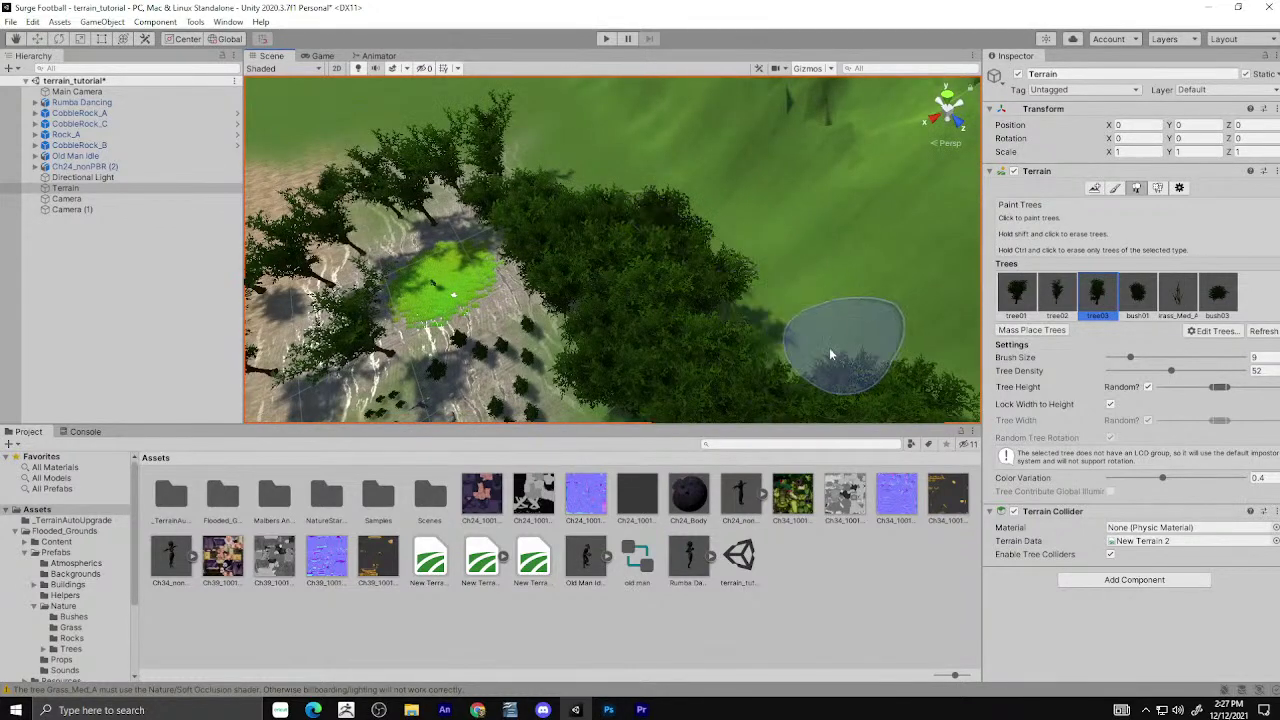
Shrink the tree brush to size 13 and add more tree03 trees around the dirt clearing.
scroll(829, 347, "down", 2)
scroll(829, 347, "down", 3)
scroll(815, 342, "down", 3)
scroll(810, 345, "up", 1)
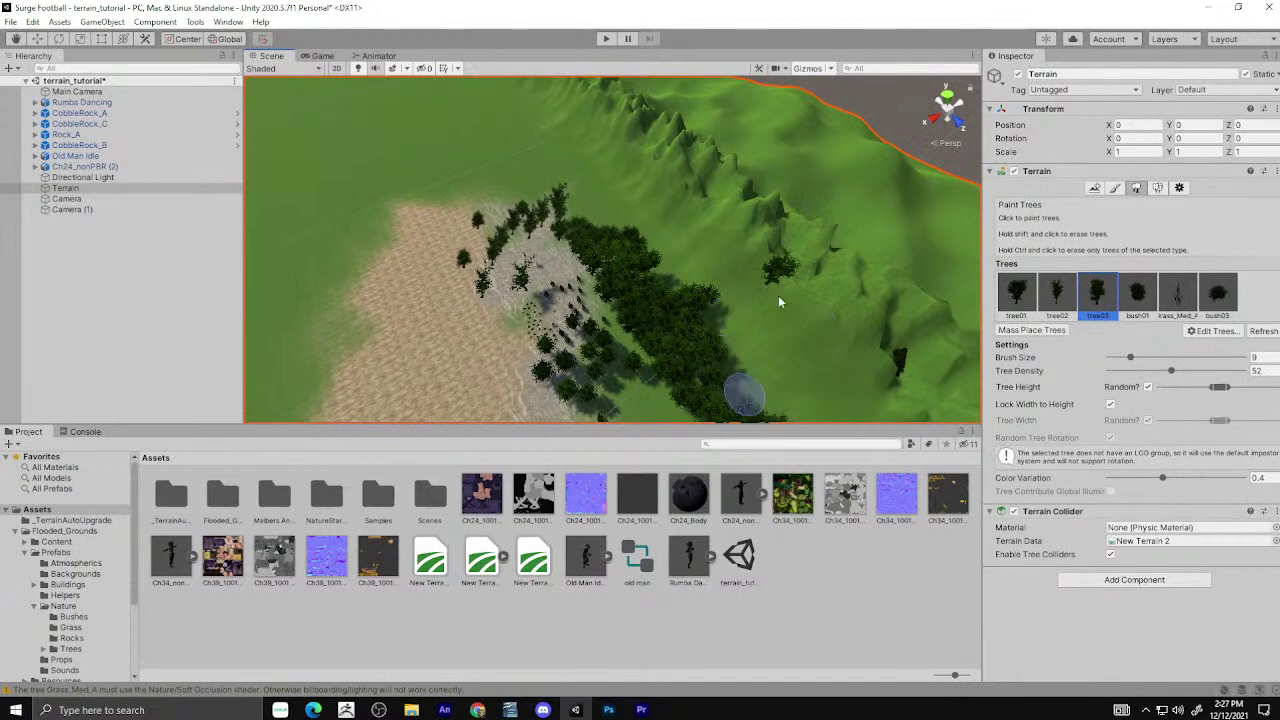
scroll(773, 325, "down", 3)
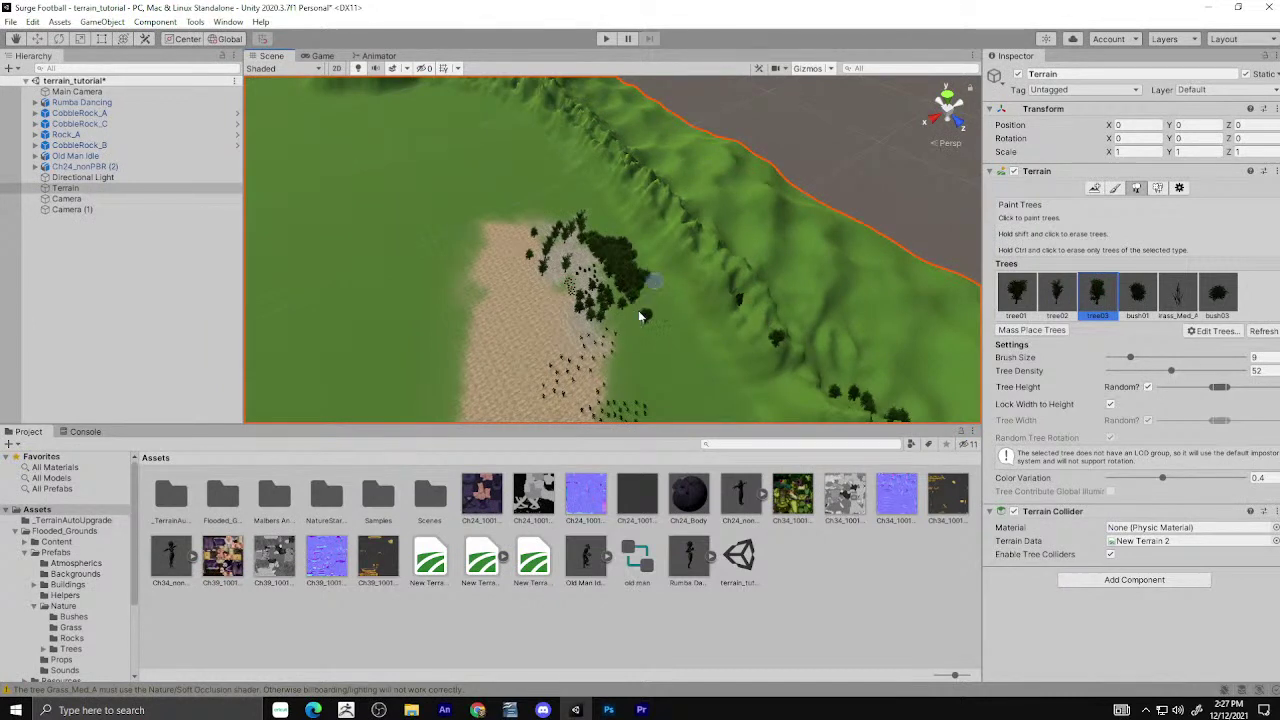
scroll(680, 392, "down", 2)
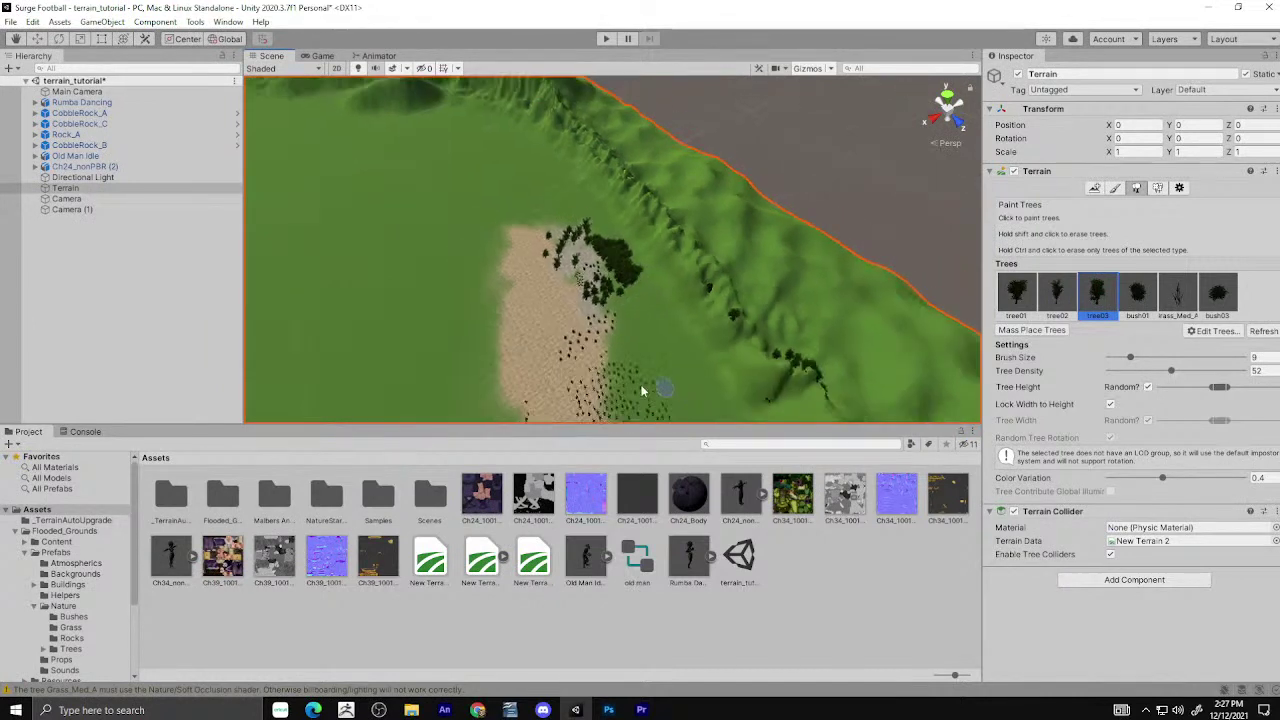
scroll(645, 370, "down", 2)
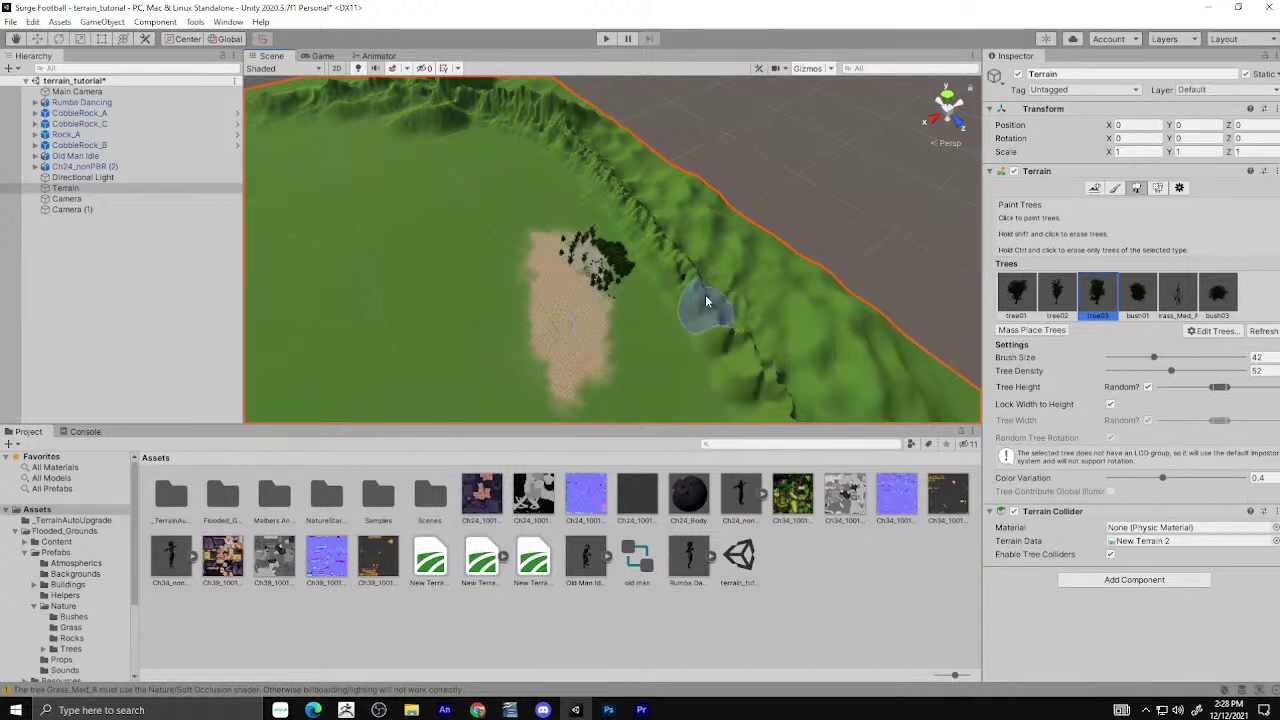
scroll(588, 275, "up", 2)
scroll(591, 293, "up", 2)
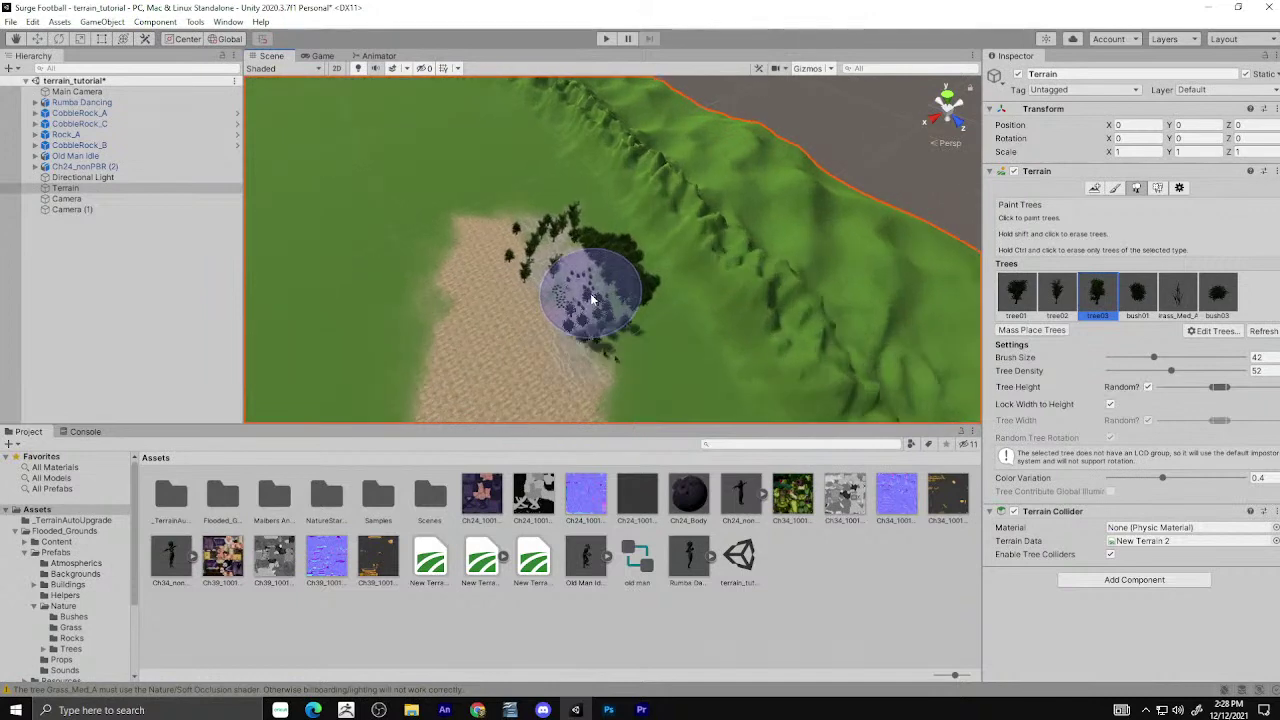
scroll(593, 298, "up", 3)
scroll(600, 325, "up", 2)
middle_click_drag(560, 350, 637, 252)
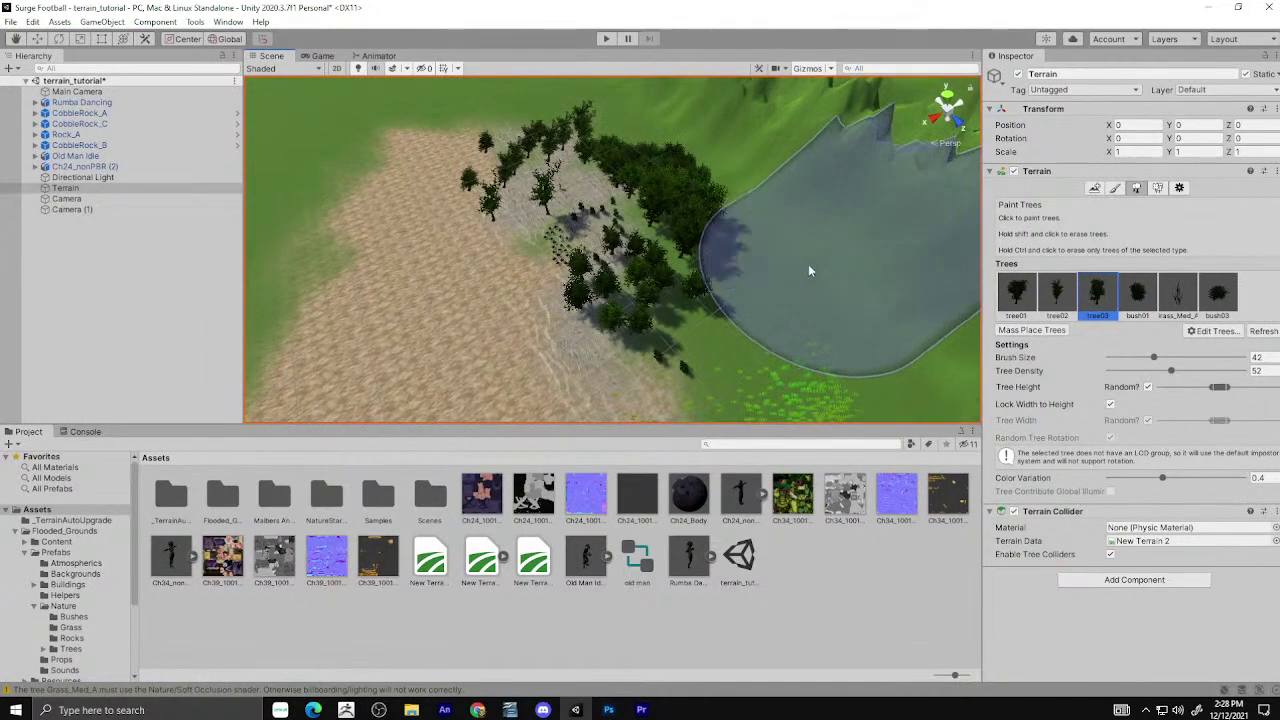
left_click(1136, 358)
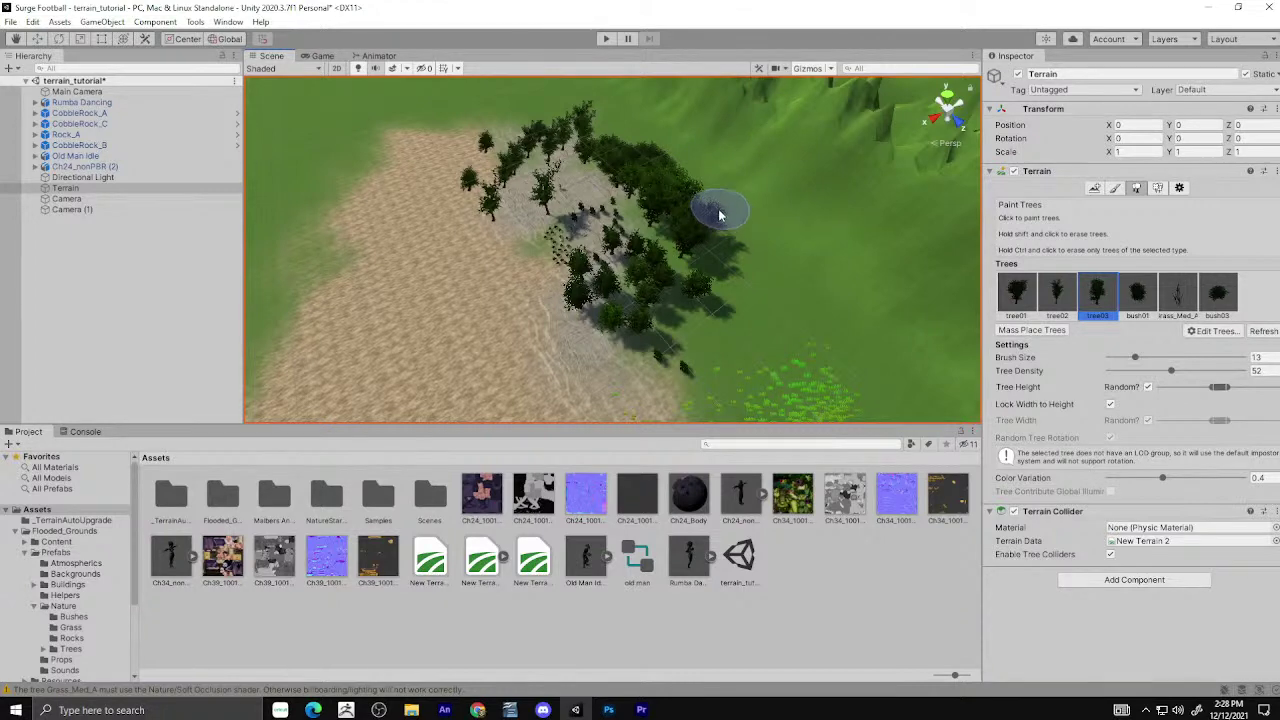
mouse_move(718, 213)
left_mouse_down("alt")
mouse_move(694, 337)
mouse_move(730, 290)
left_mouse_up("alt")
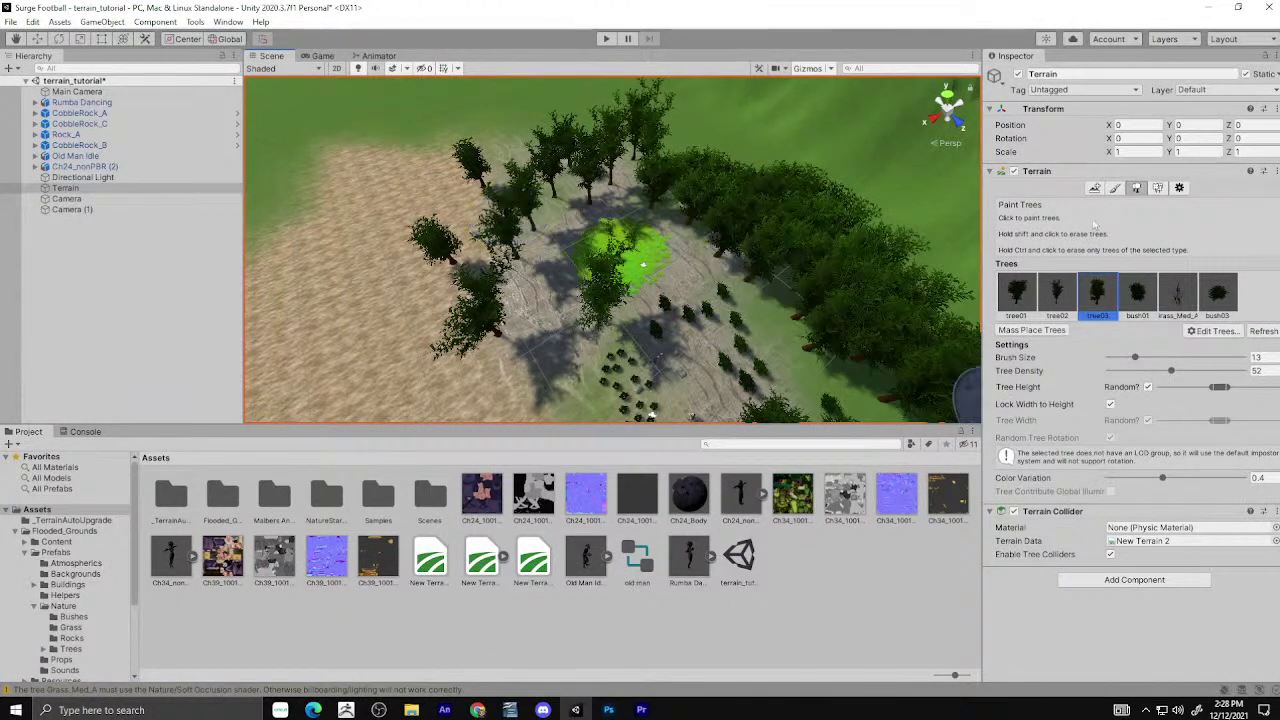
Switch the Terrain tool to Paint Texture and select the green ground layer.
left_click(1094, 188)
left_click(1116, 188)
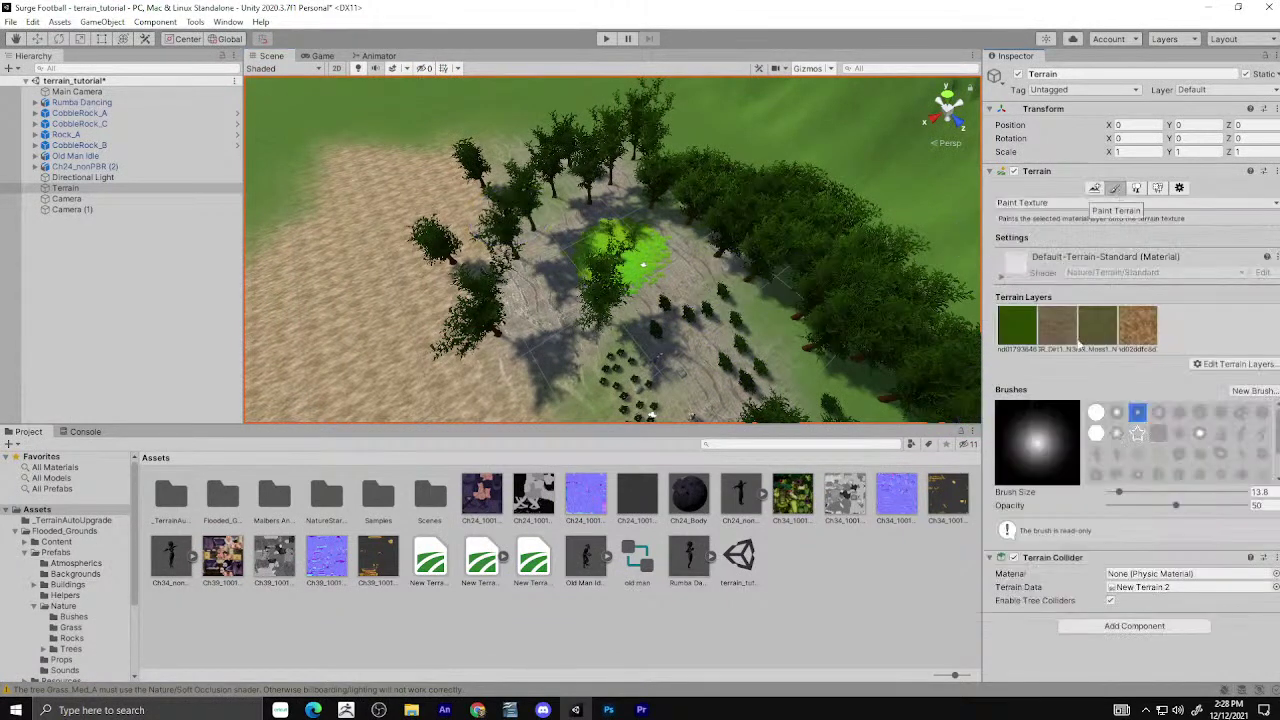
left_click(1048, 342)
left_click(1016, 328)
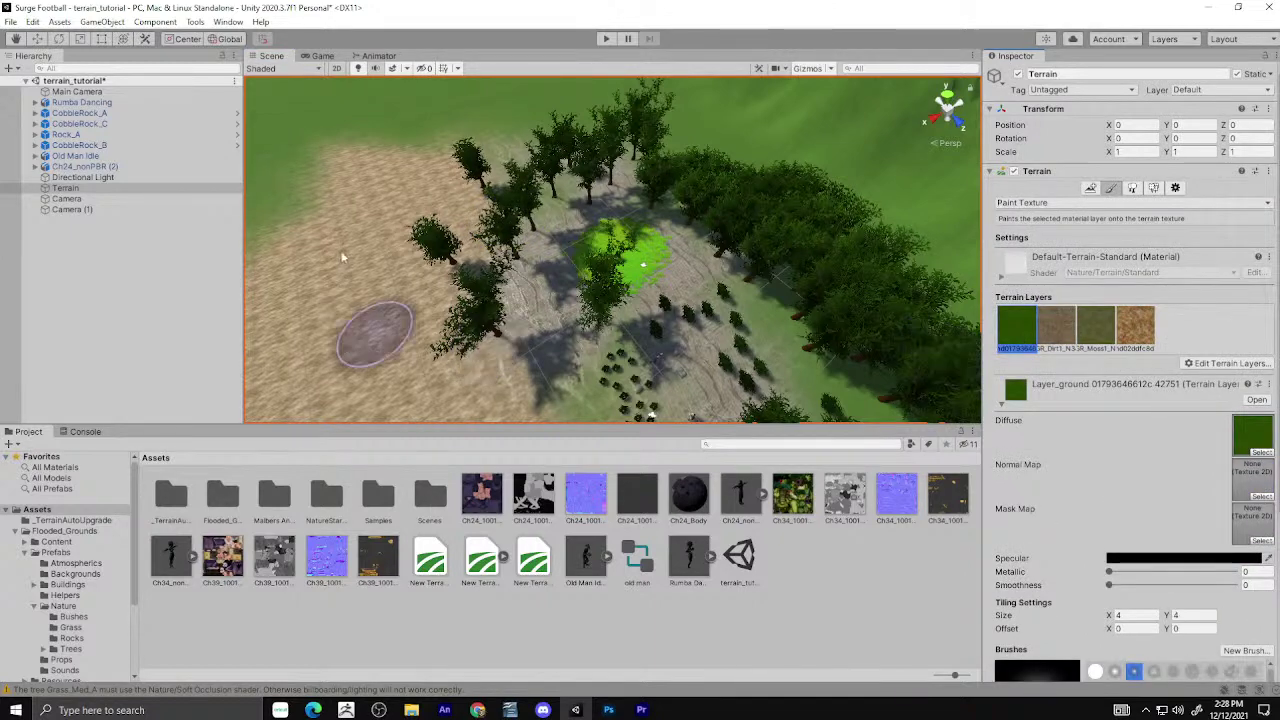
scroll(330, 300, "up", 3)
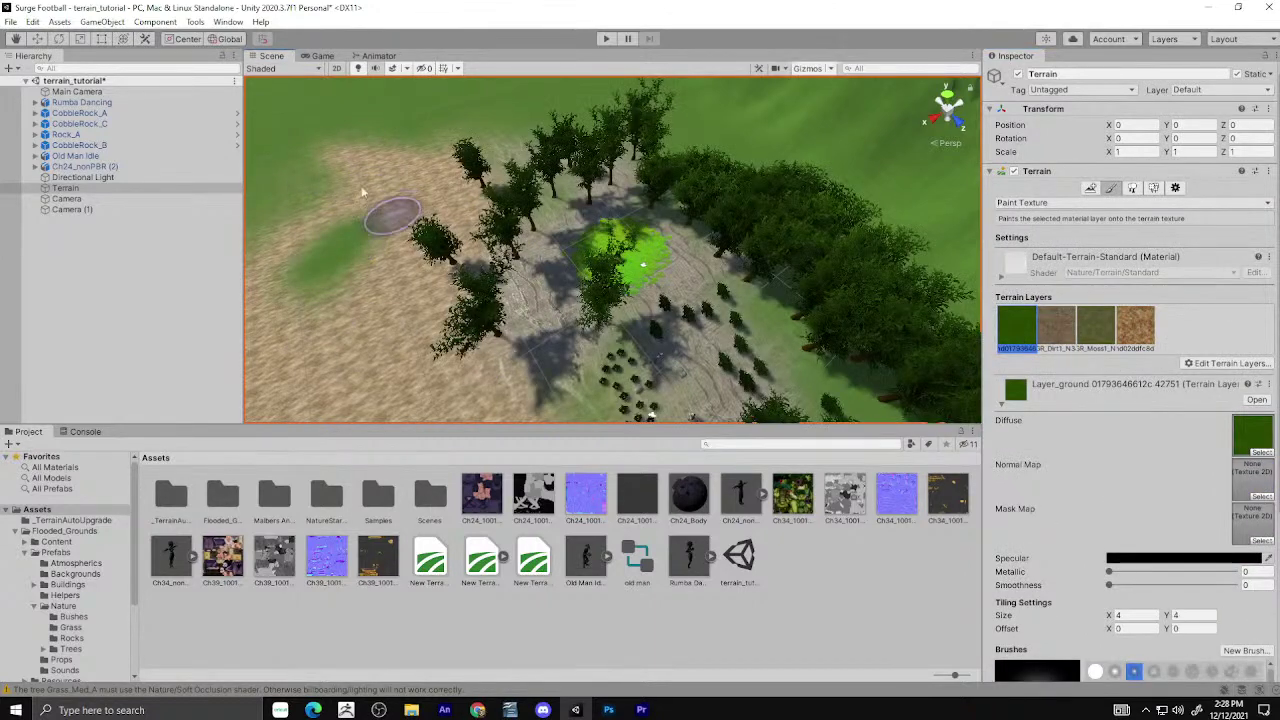
Paint green ground over the dirt at upper left, lower left and down its edge.
left_click_drag(347, 185, 356, 131)
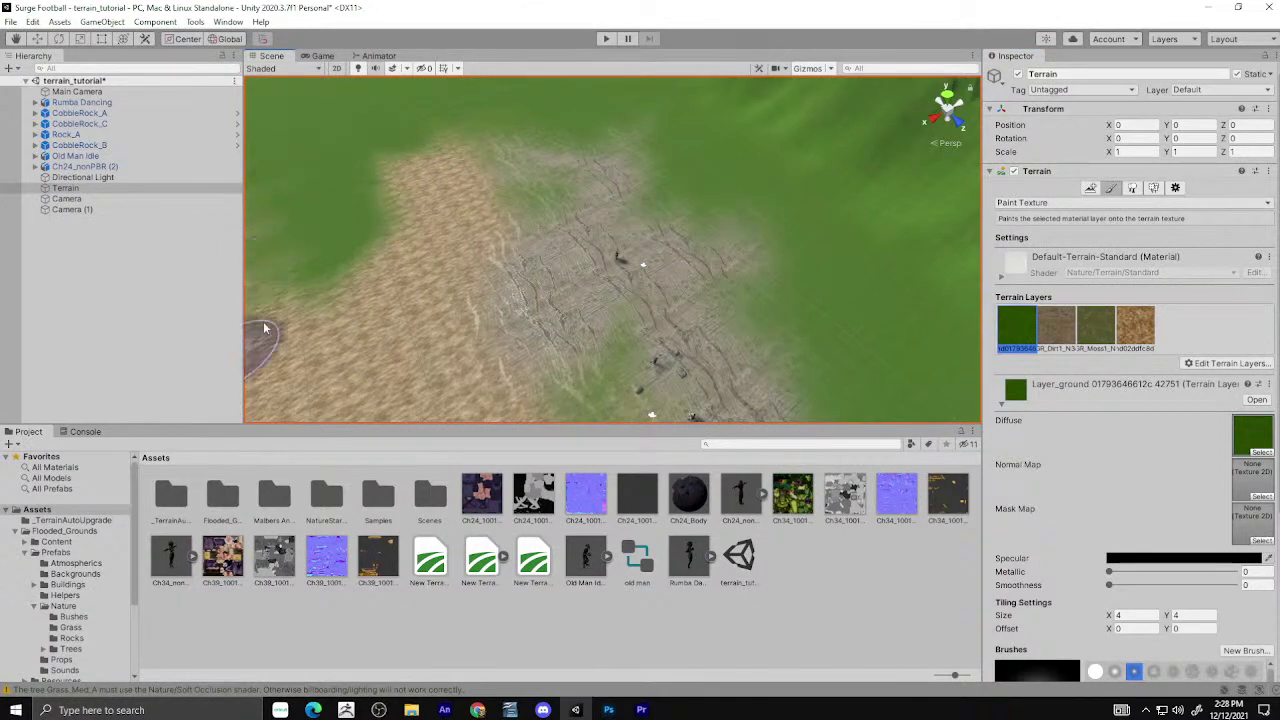
left_click_drag(265, 328, 281, 381)
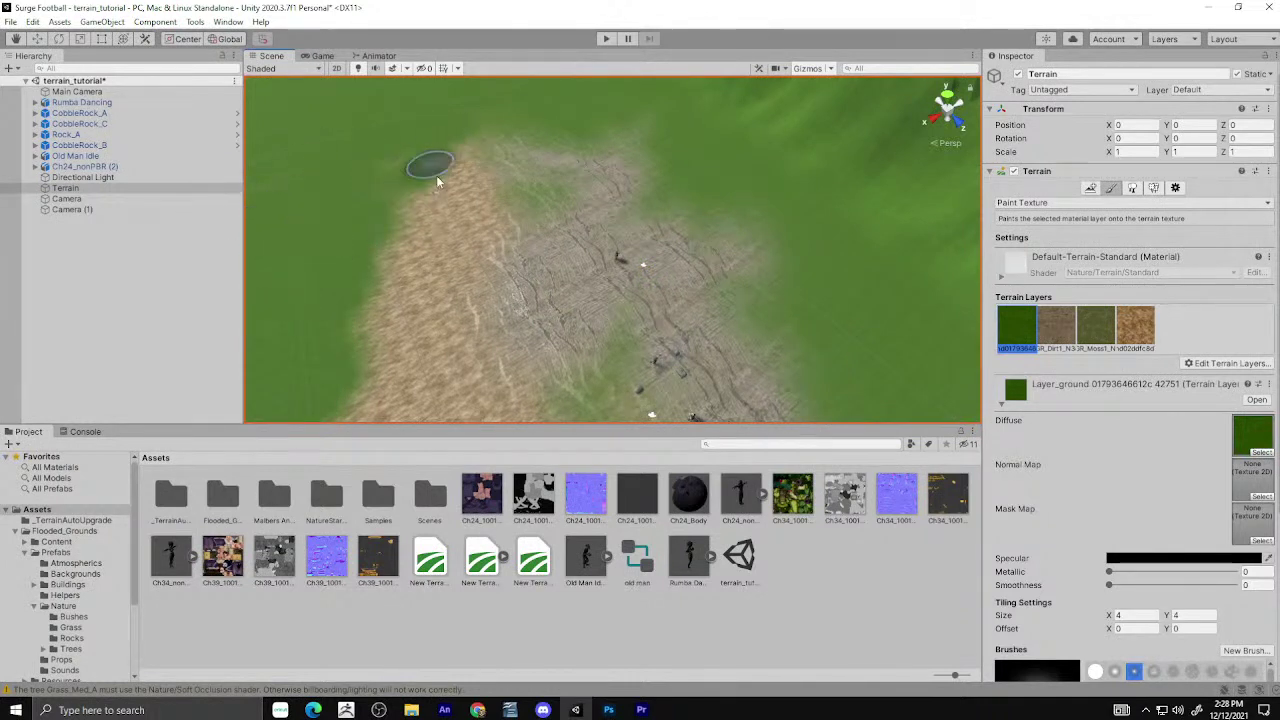
left_click_drag(436, 180, 386, 222)
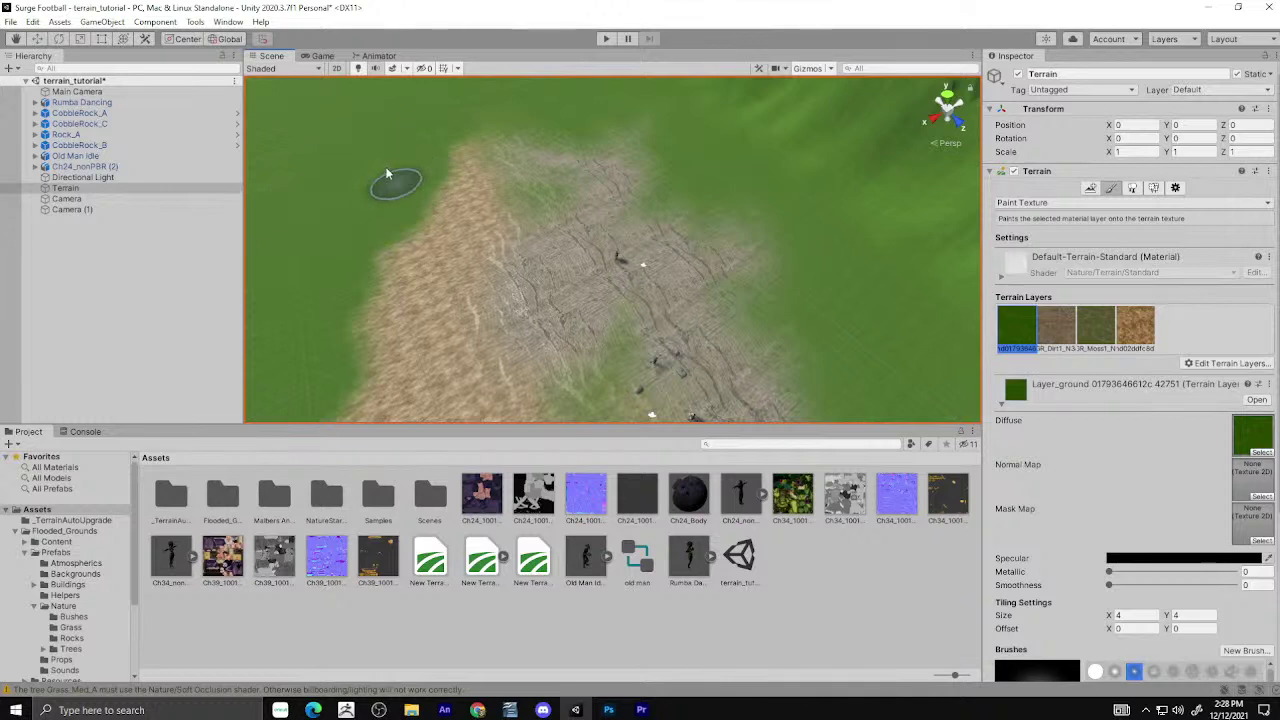
left_click_drag(386, 174, 447, 376)
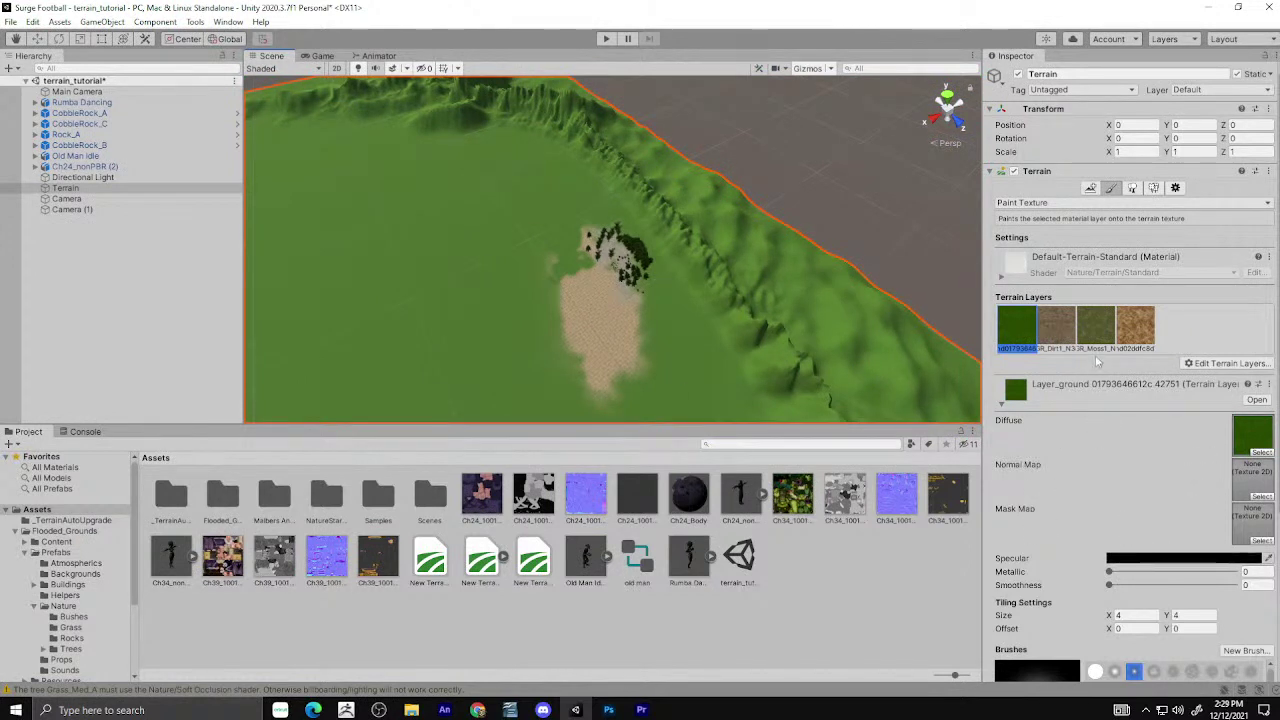
scroll(1122, 273, "down", 5)
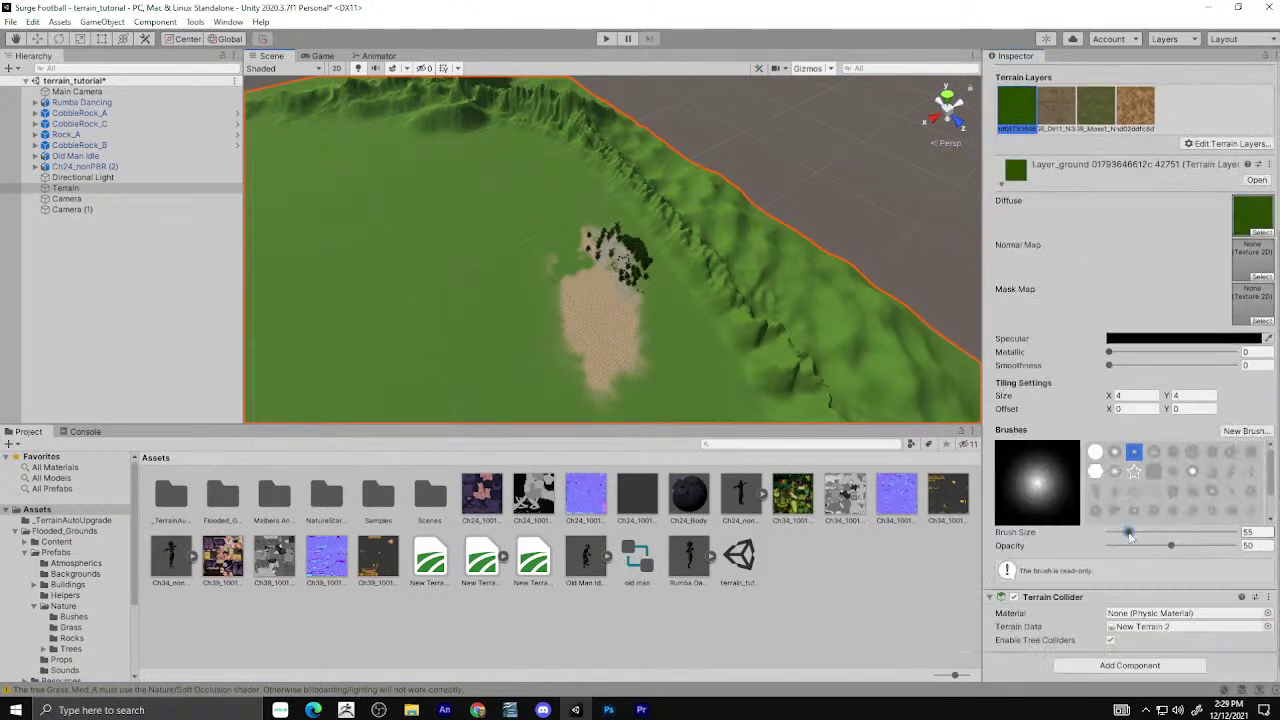
Paint the remaining pinkish sandy dirt patch green with brush size 187.
mouse_move(632, 373)
left_mouse_down()
mouse_move(564, 342)
mouse_move(724, 291)
left_mouse_up()
scroll(686, 277, "up", 4)
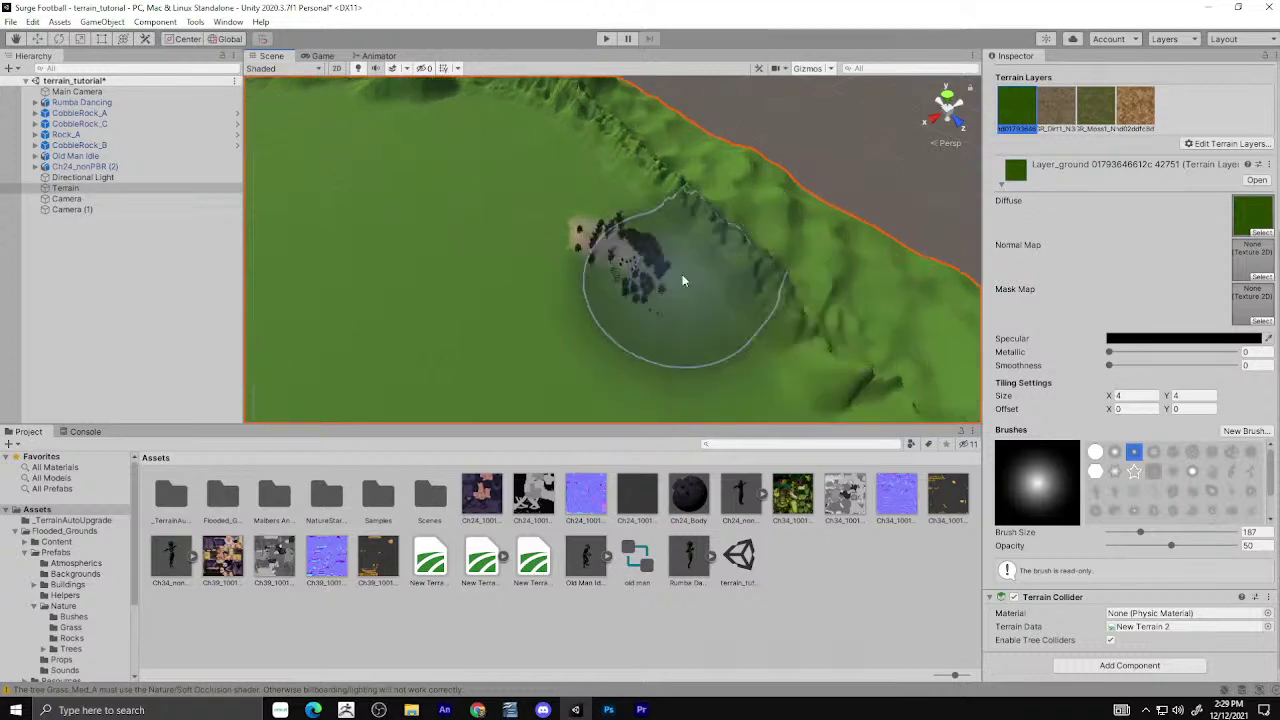
scroll(690, 283, "up", 3)
scroll(694, 286, "up", 3)
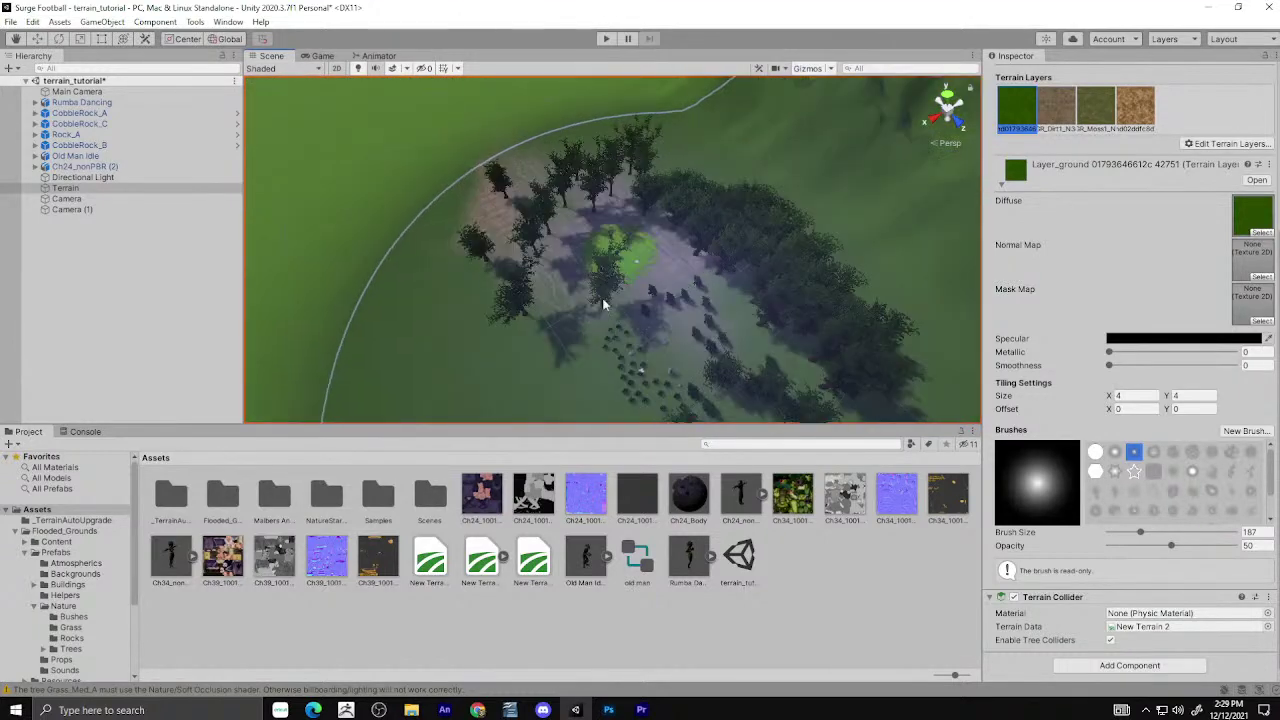
left_click_drag(614, 290, 605, 310)
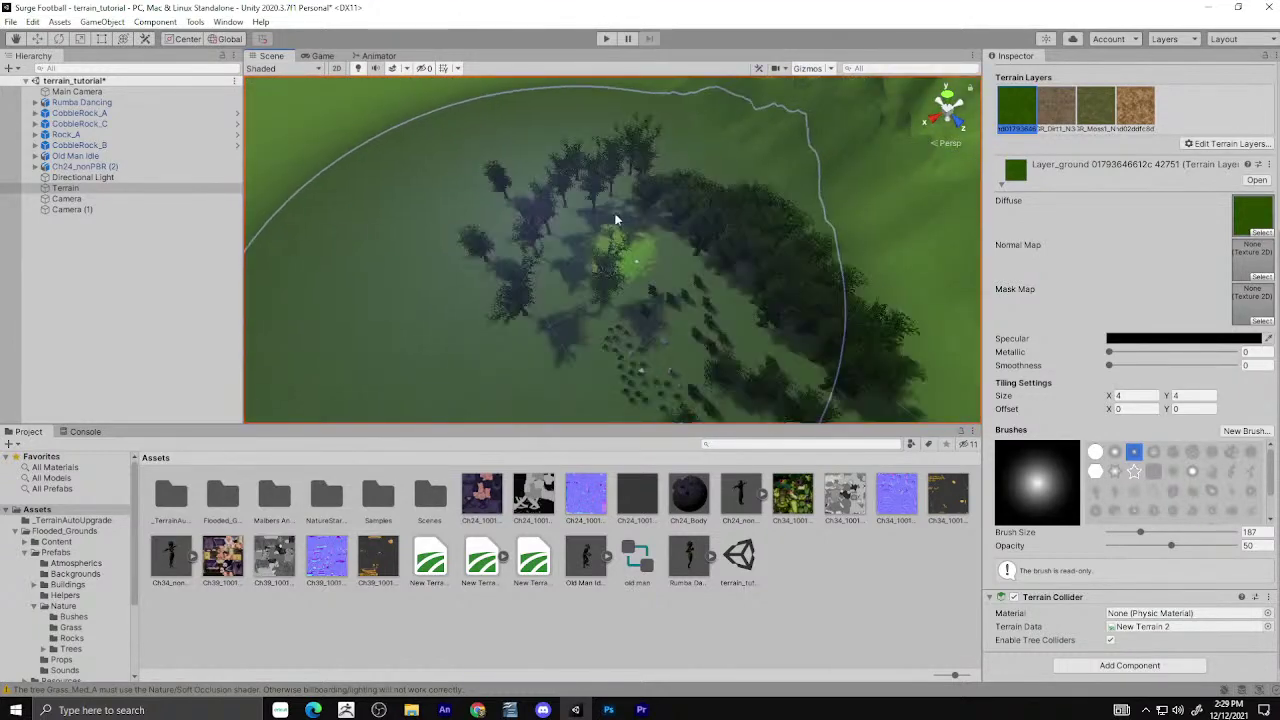
scroll(580, 303, "up", 2)
scroll(569, 300, "up", 4)
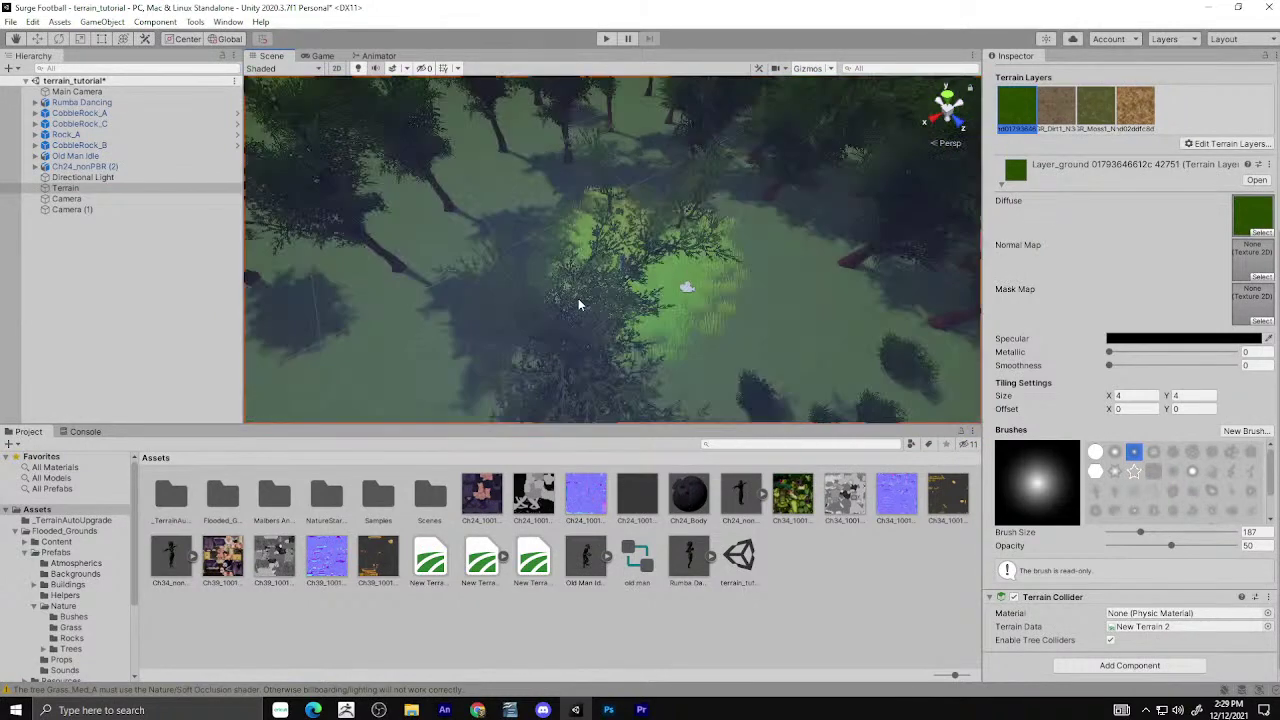
middle_click_drag(628, 272, 669, 236)
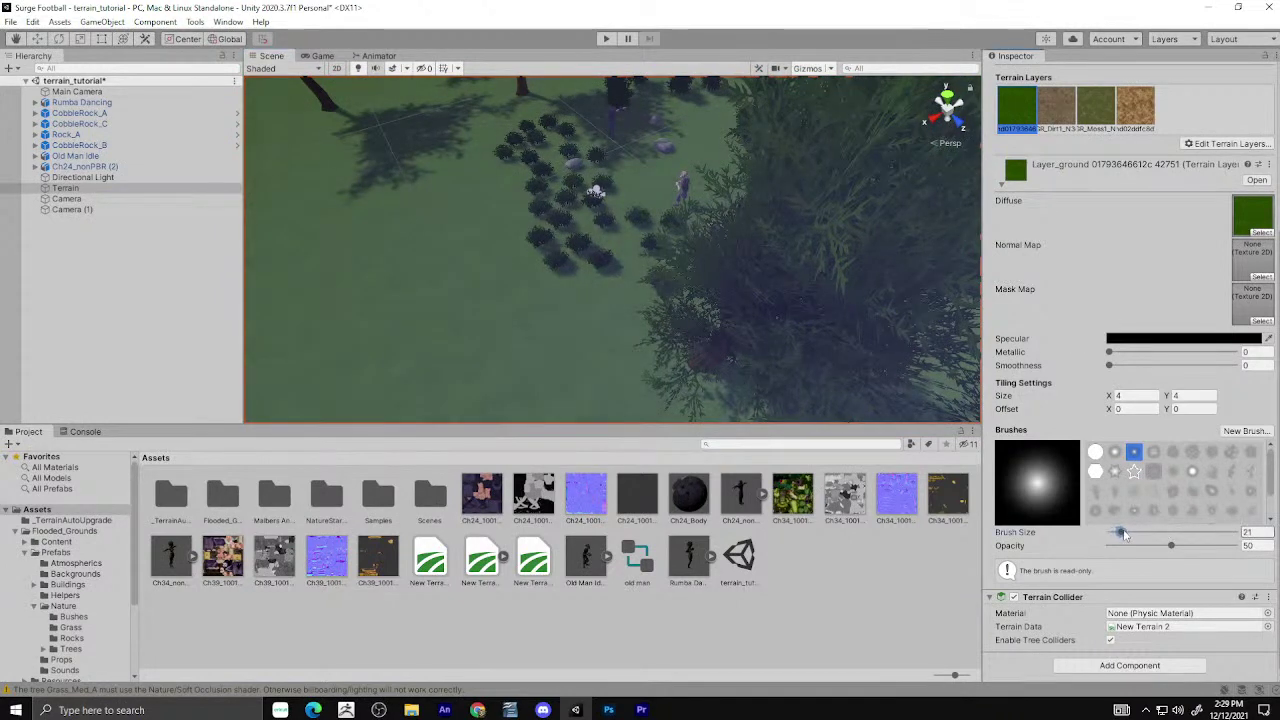
Choose the terrainstamp_canyon03 brush at size 26 and select the Dirt terrain layer.
left_click(1232, 472)
scroll(632, 232, "down", 5)
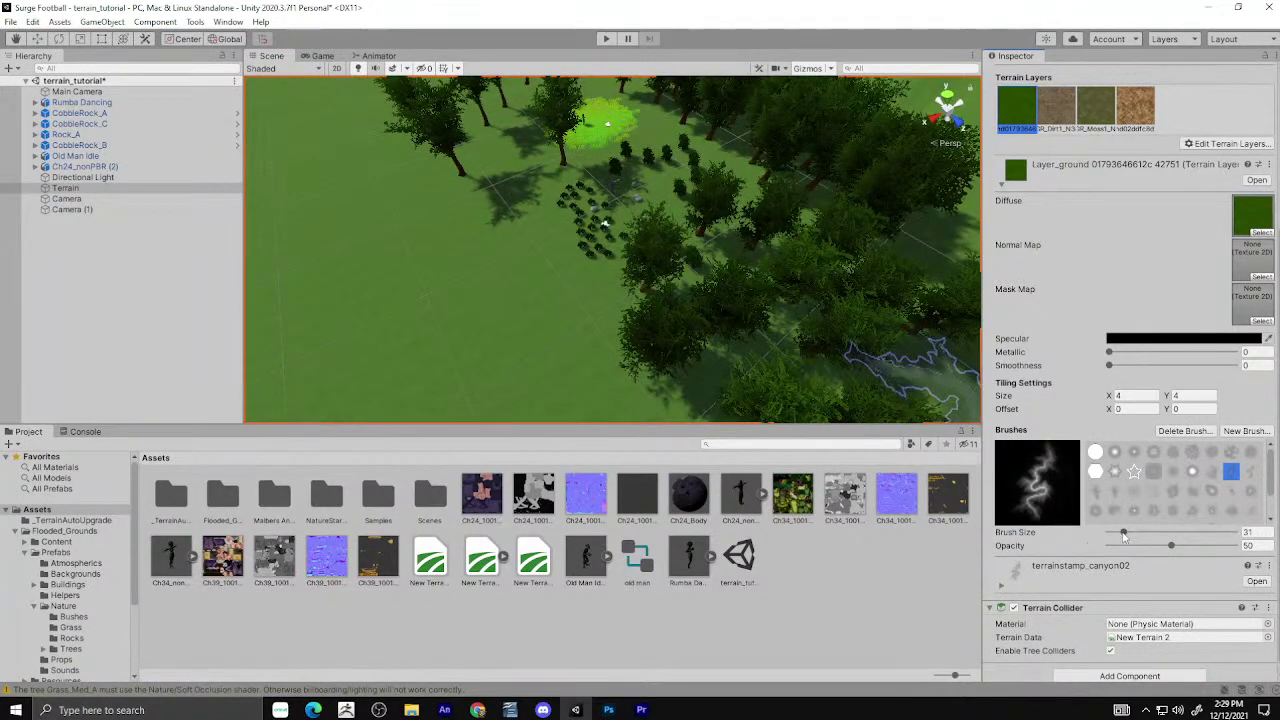
left_click_drag(618, 236, 786, 320, "alt")
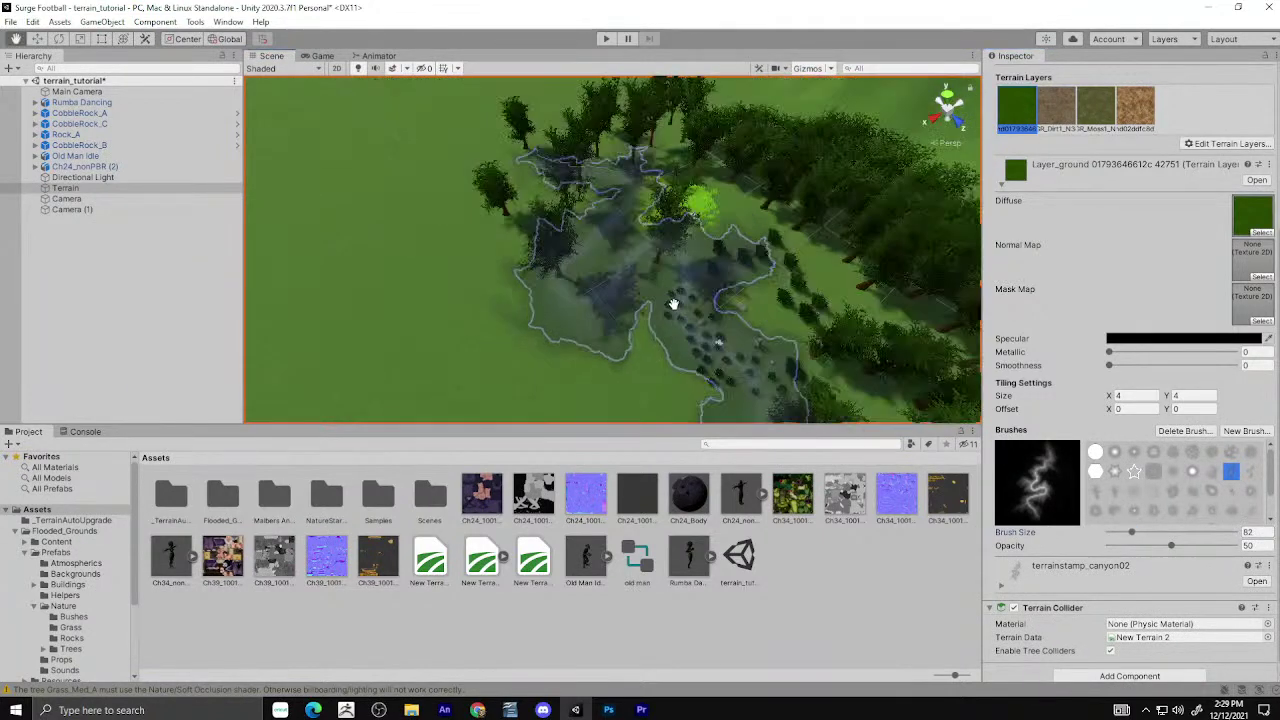
left_click_drag(1132, 534, 1129, 537)
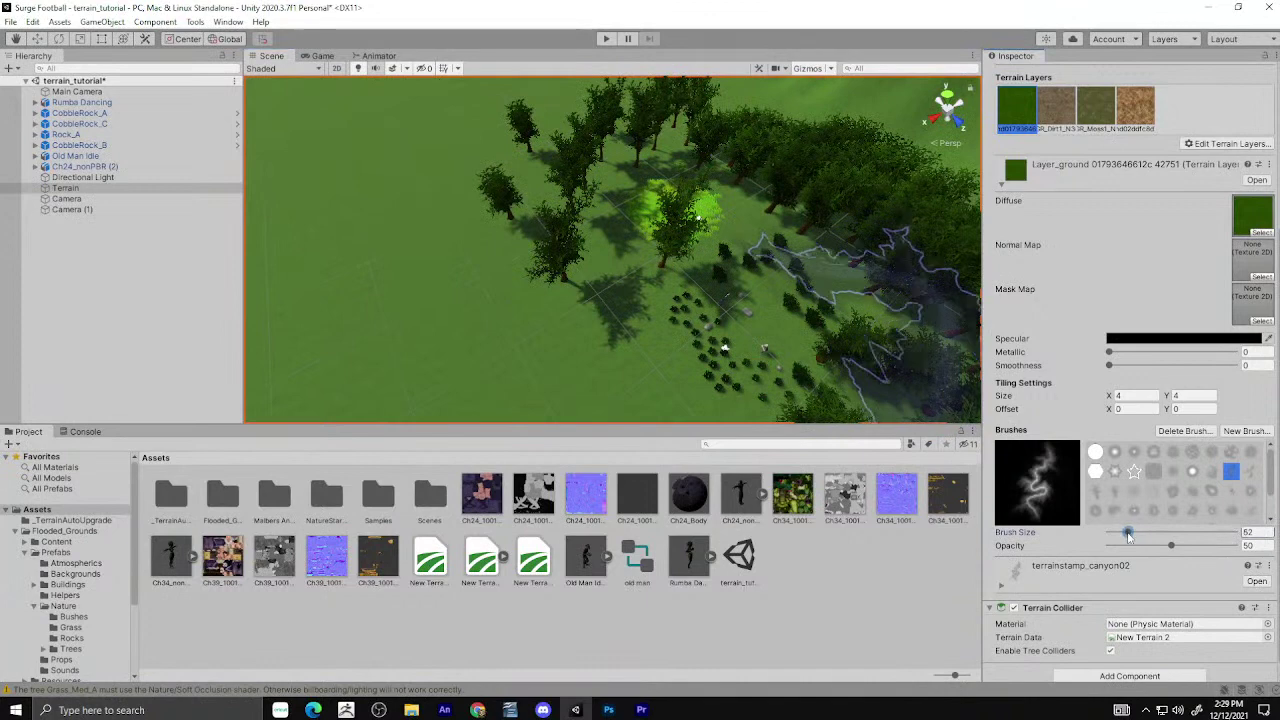
left_click(1250, 473)
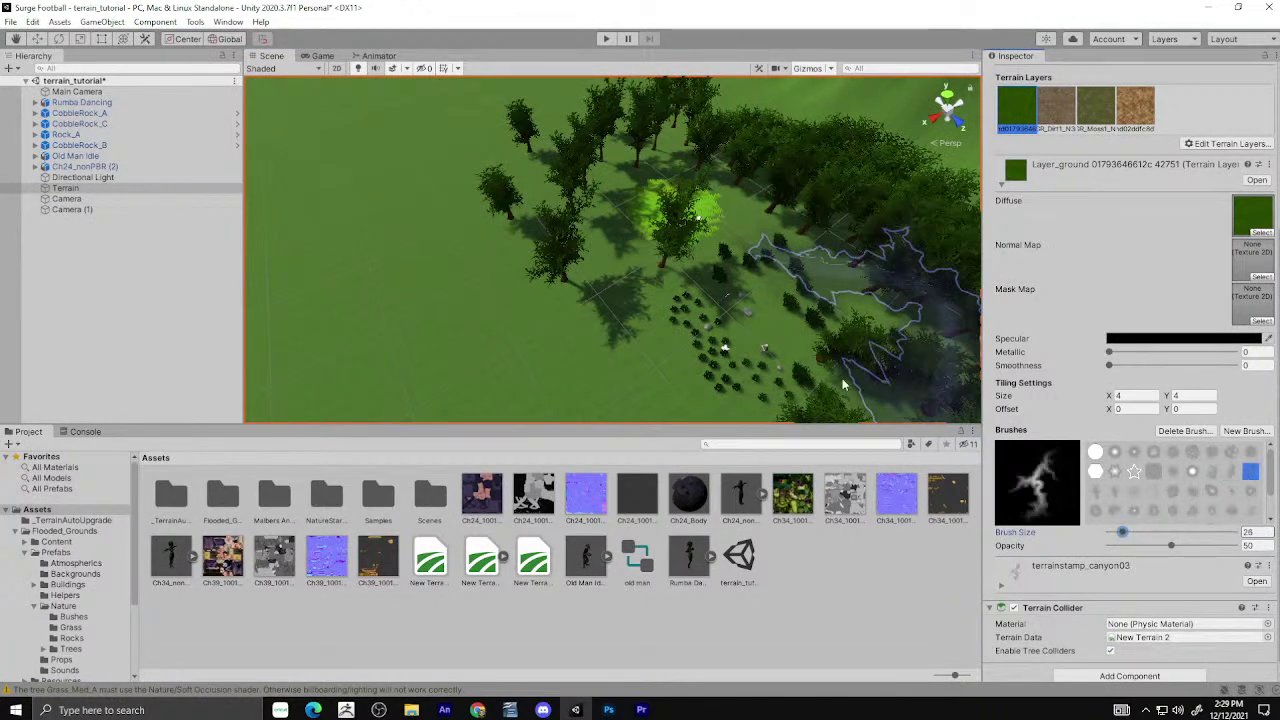
left_click(1062, 110)
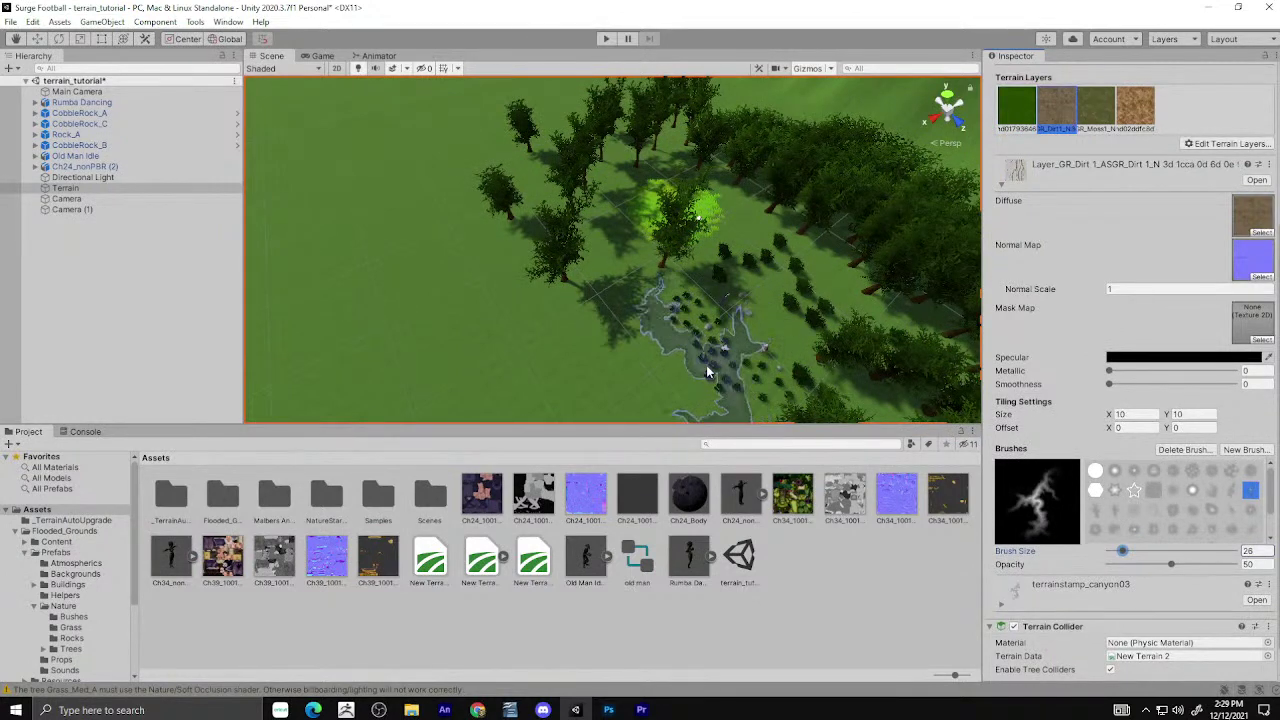
Stamp canyon-shaped dirt streaks among the bushes, then select the sandy fourth ground layer.
mouse_move(716, 360)
left_mouse_down()
mouse_move(668, 398)
mouse_move(607, 403)
left_mouse_up()
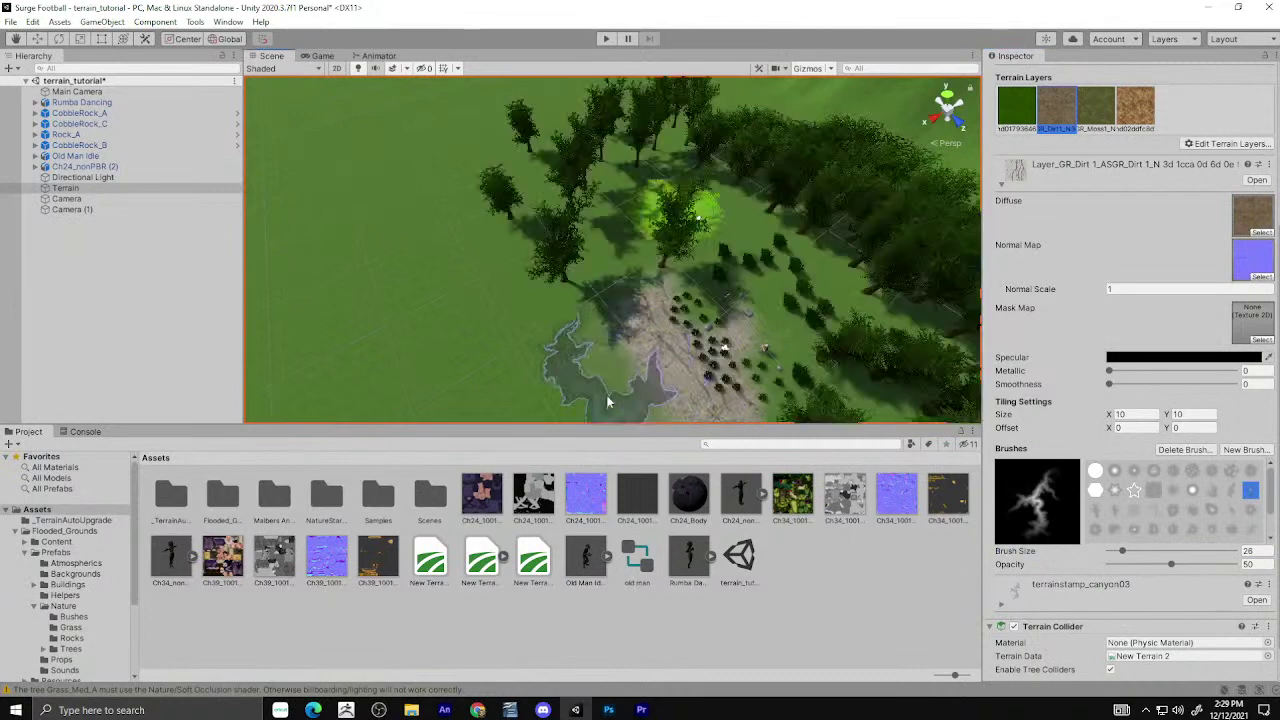
scroll(612, 400, "down", 3)
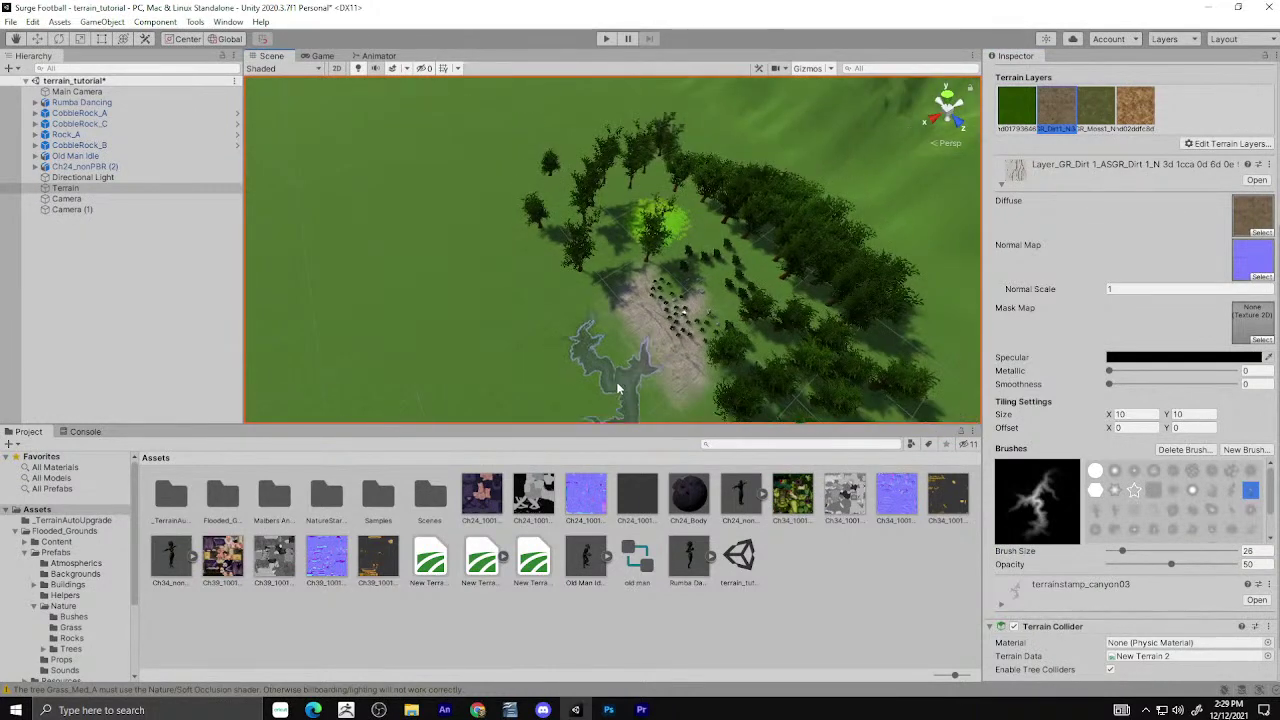
left_click_drag(597, 393, 630, 386)
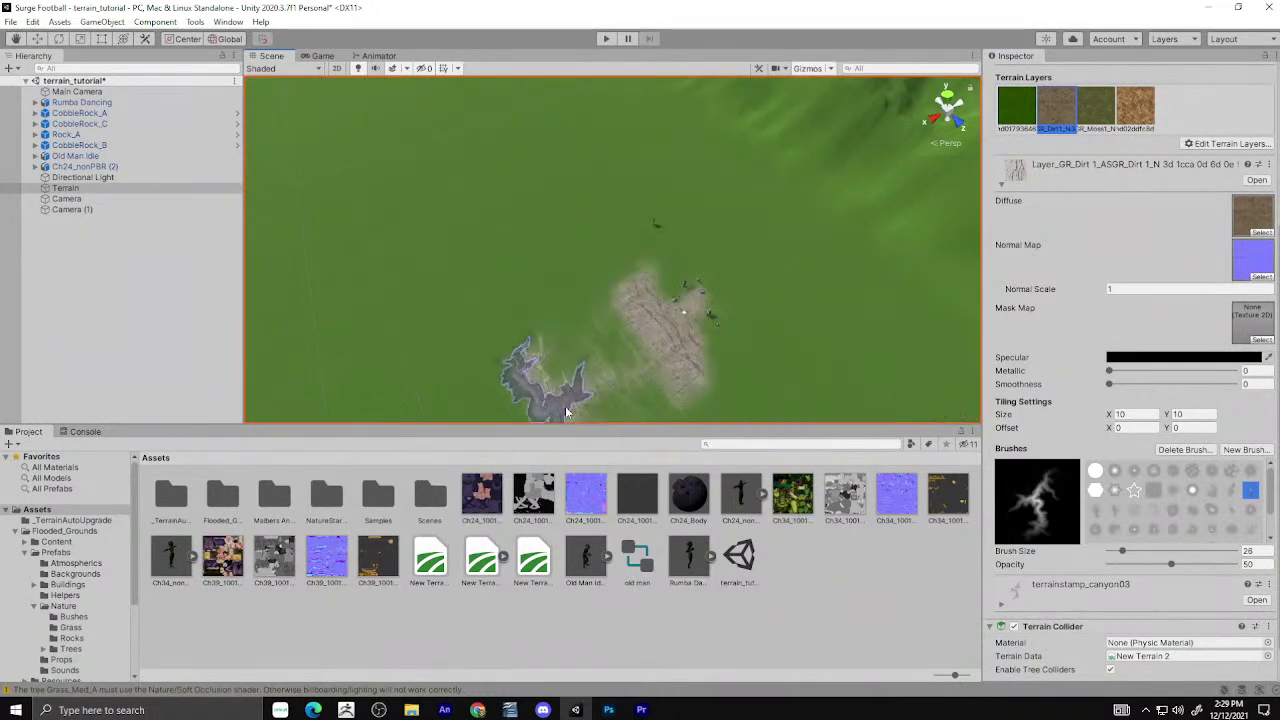
scroll(720, 357, "up", 5)
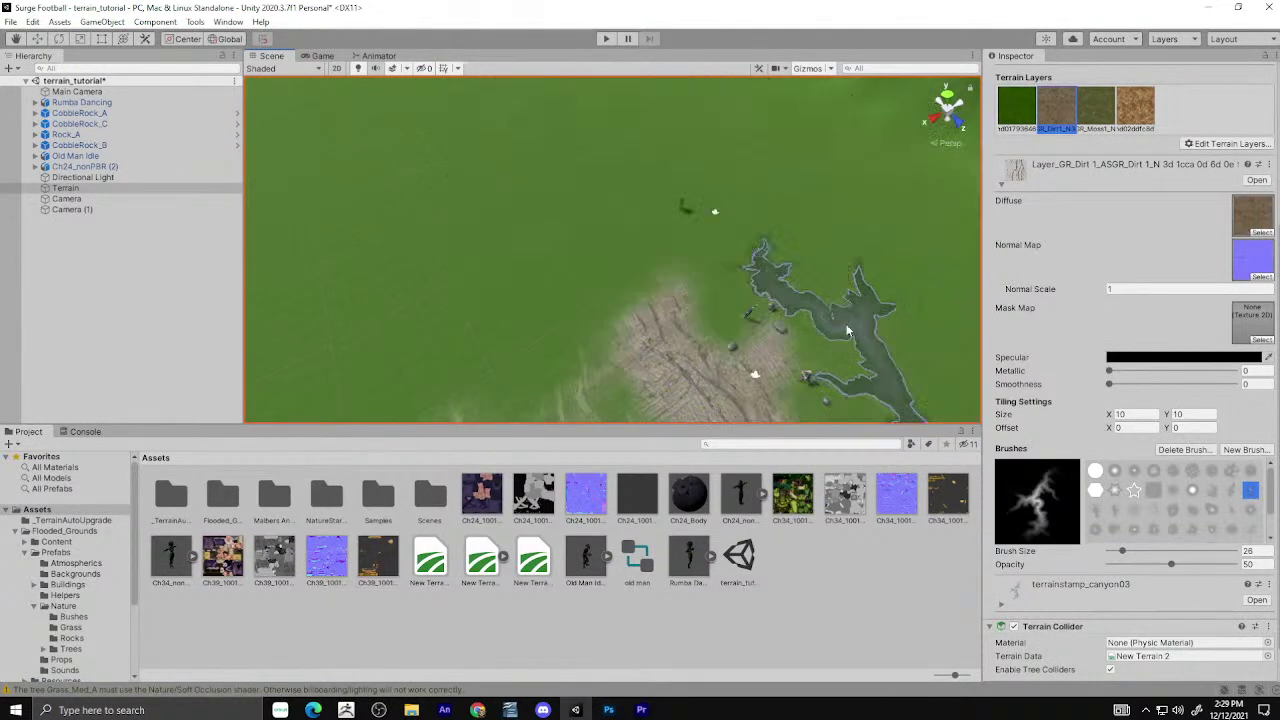
left_click(878, 314)
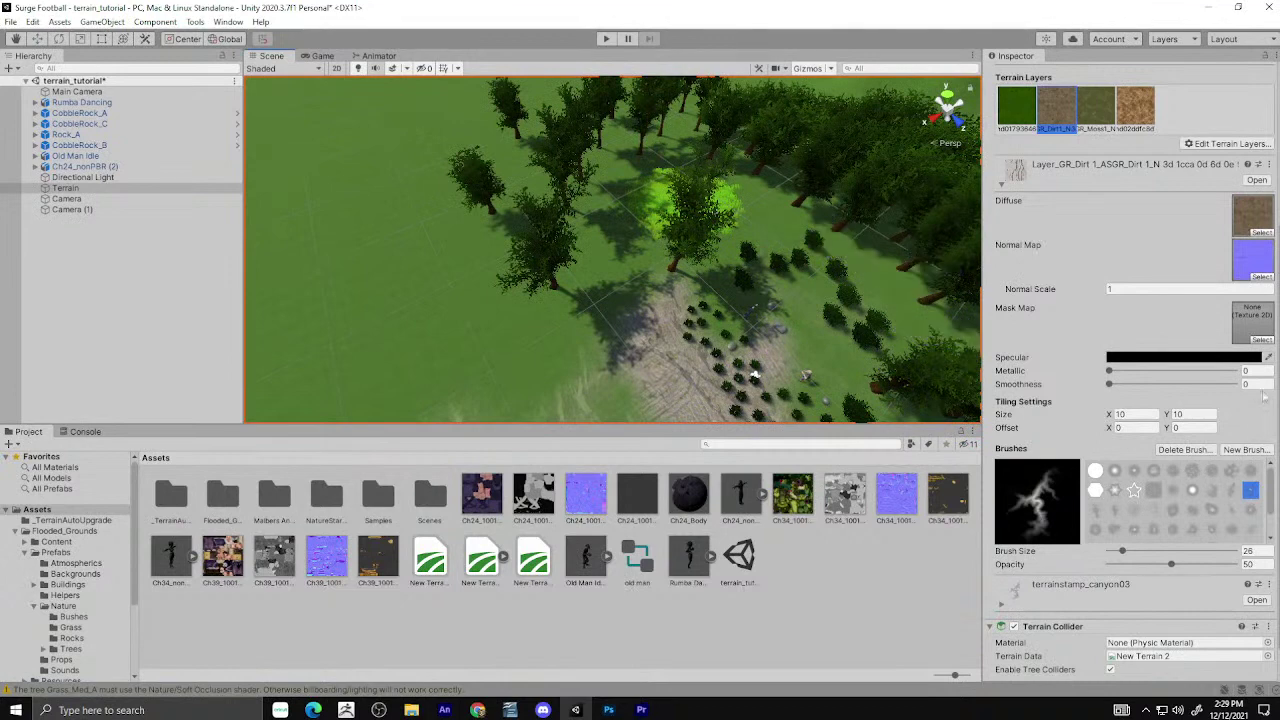
left_click(1149, 113)
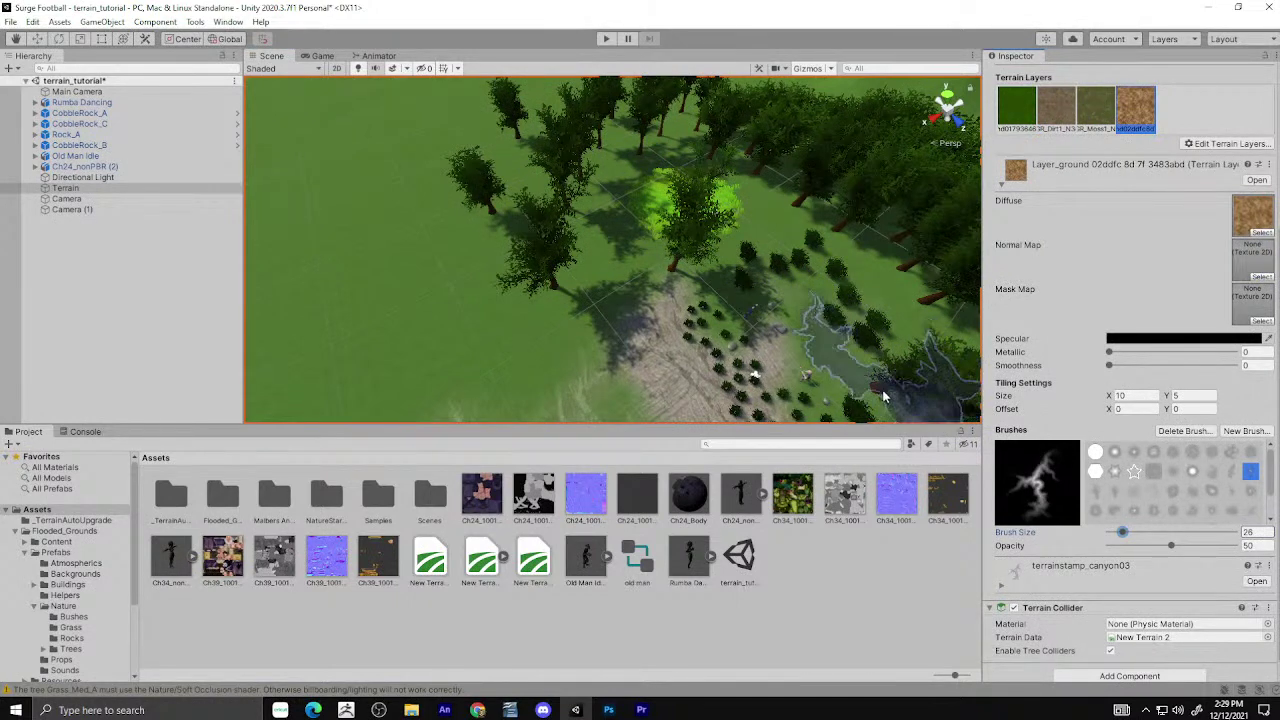
Paint a sandy streak with the canyon01 brush, then select the Layer_GR_Moss layer.
left_click(1214, 471)
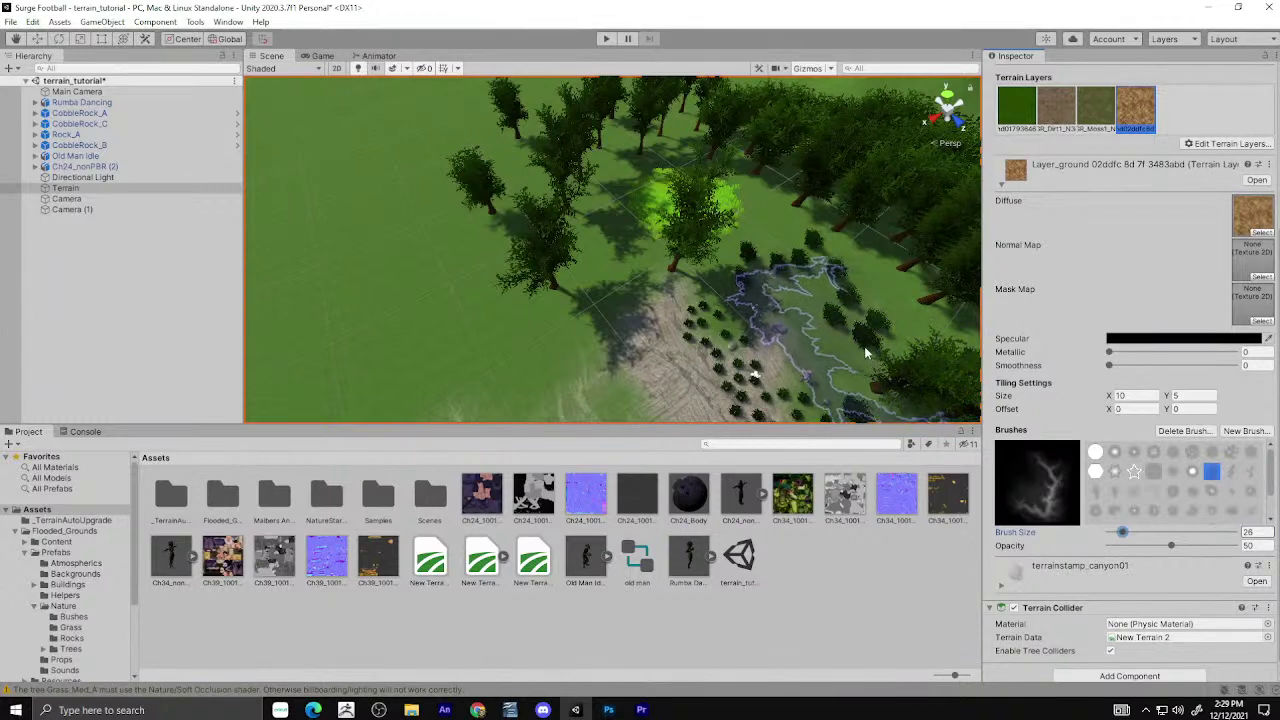
left_click_drag(868, 352, 902, 317)
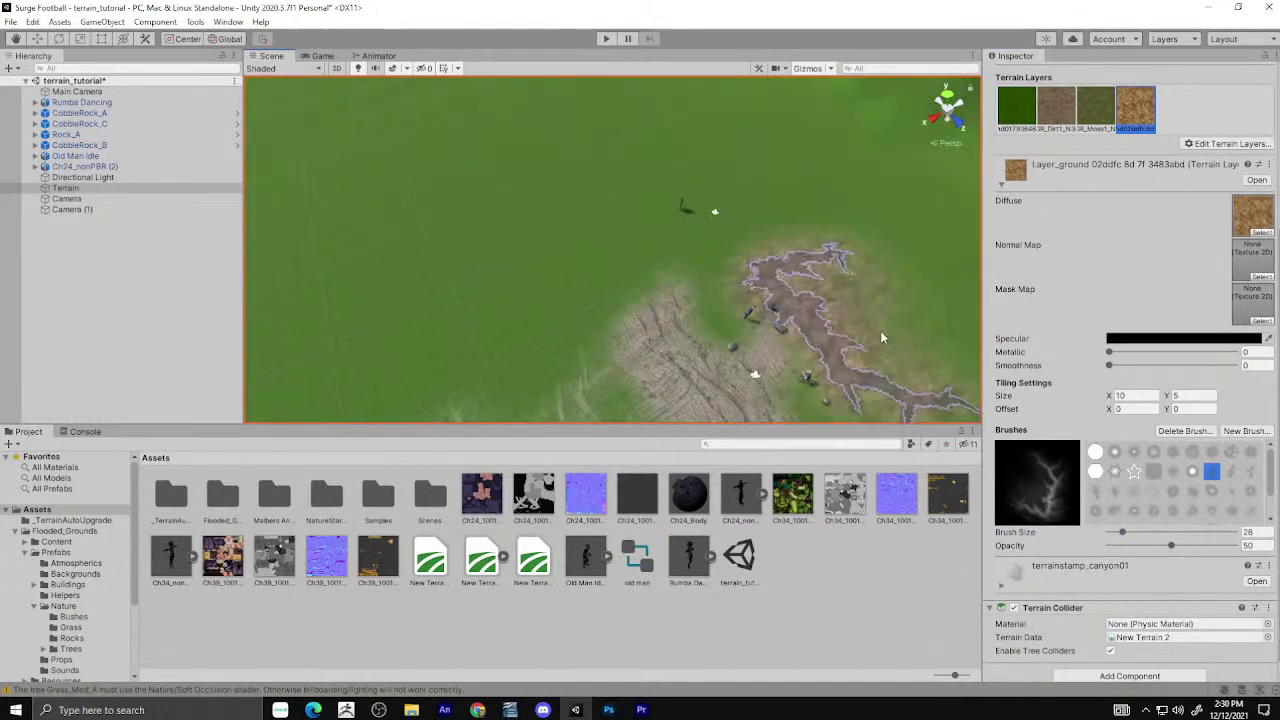
mouse_move(950, 283)
left_mouse_down("alt")
mouse_move(926, 352)
mouse_move(905, 325)
left_mouse_up("alt")
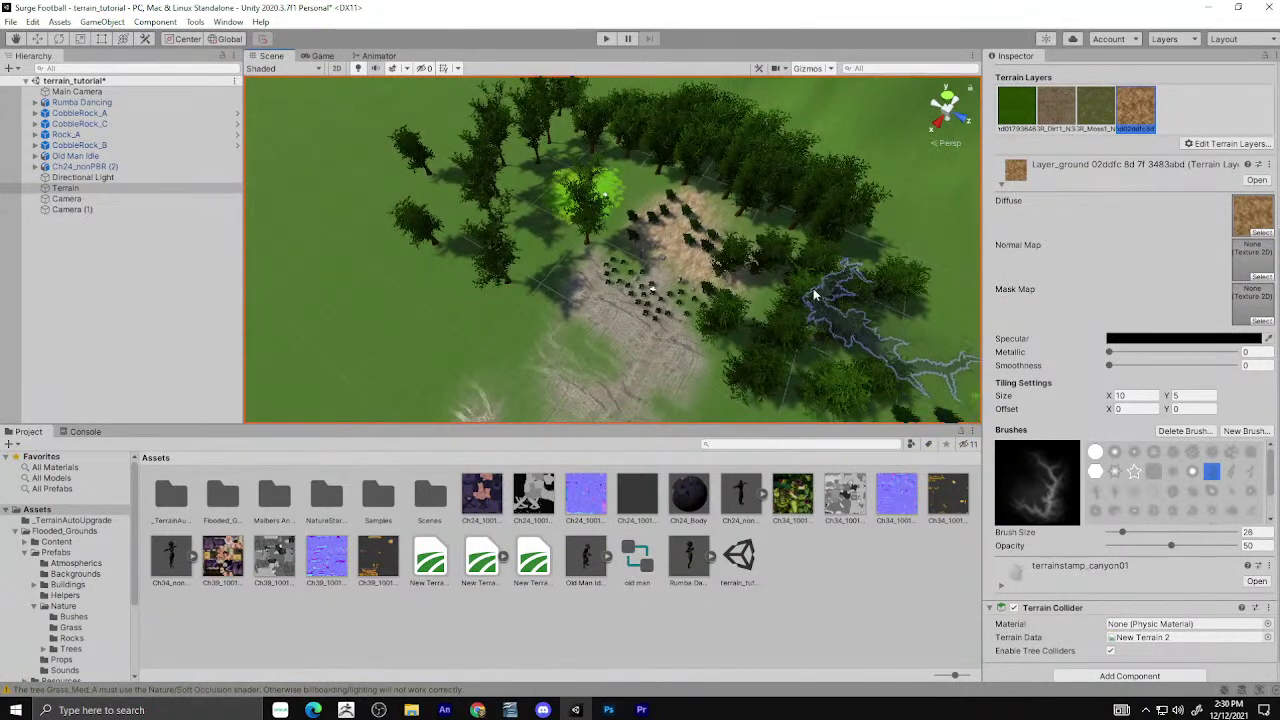
scroll(745, 166, "up", 3)
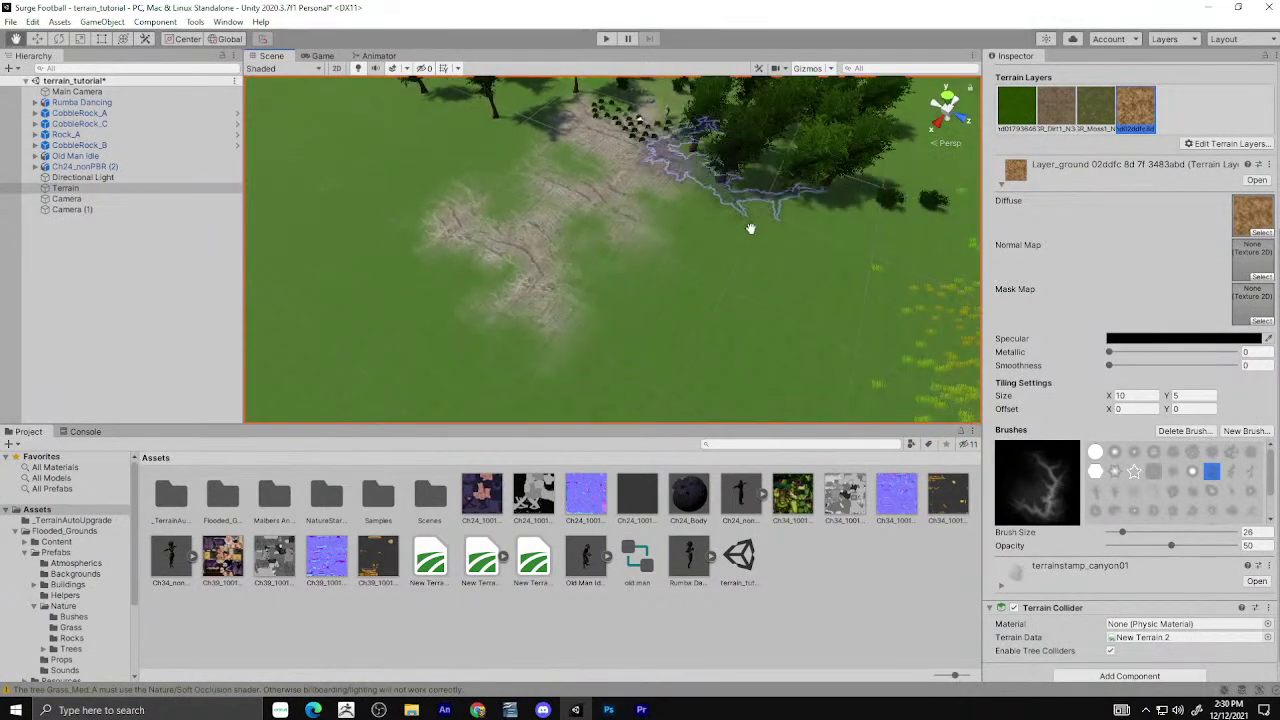
scroll(749, 166, "down", 3)
left_click(1095, 108)
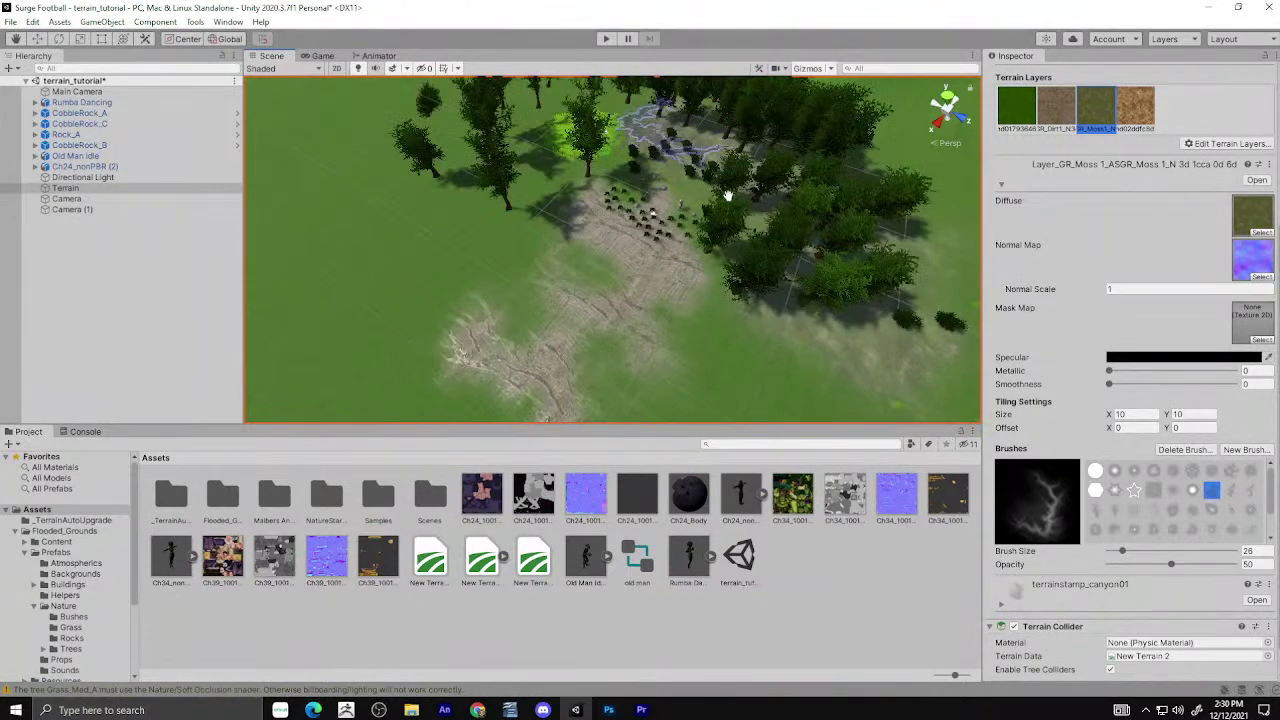
Pick the terrainstamp_canyon05 brush and bring the view down near the grassy patch.
scroll(722, 180, "up", 3)
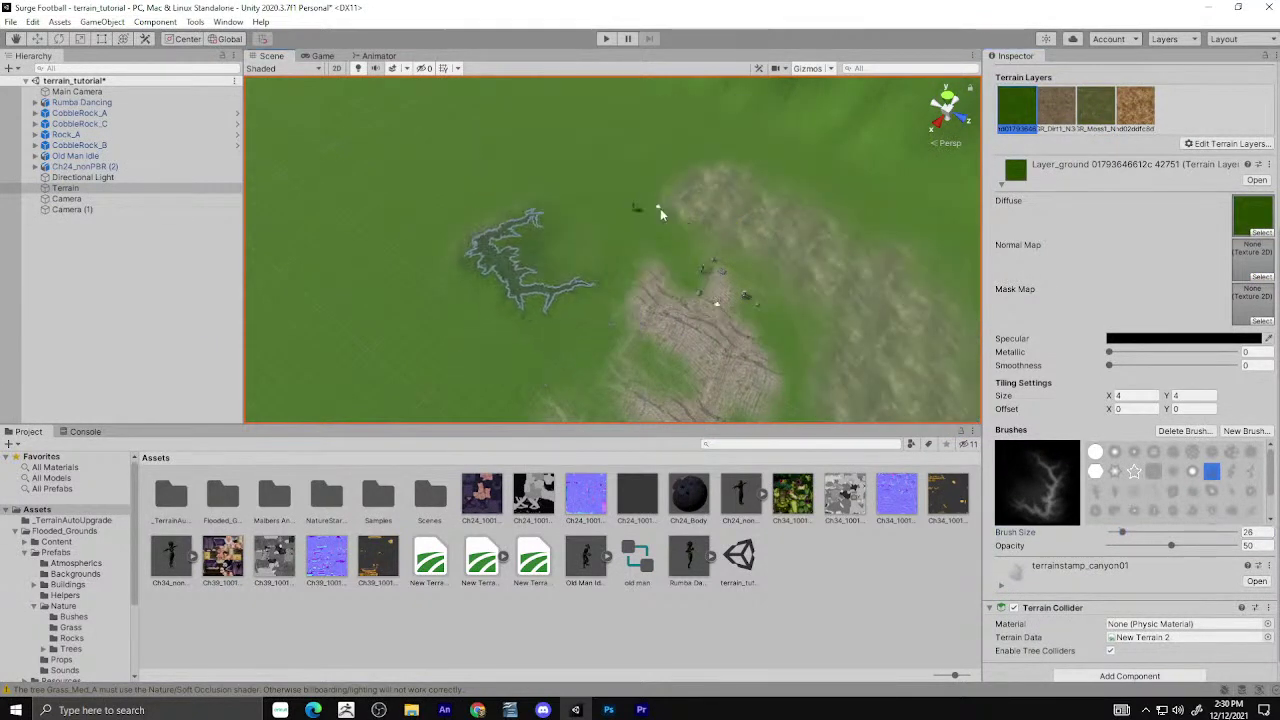
left_click(1114, 490)
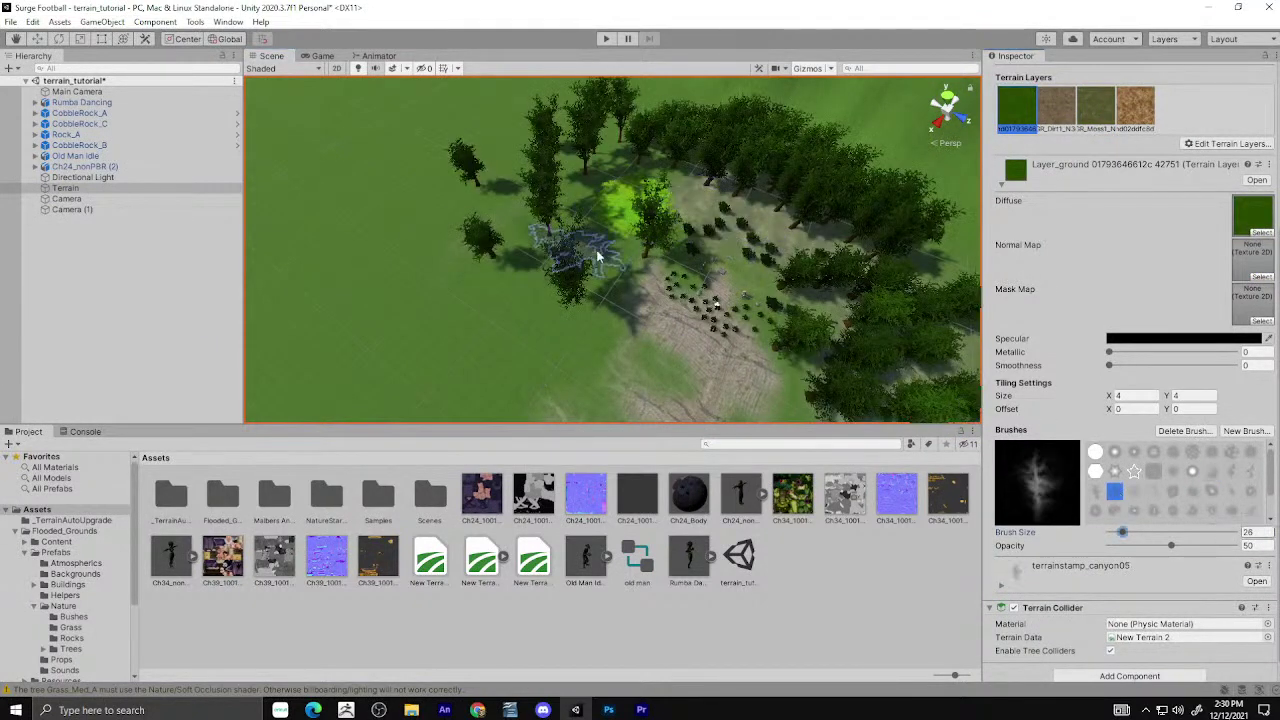
scroll(617, 255, "up", 3)
scroll(620, 256, "up", 2)
scroll(645, 262, "up", 2)
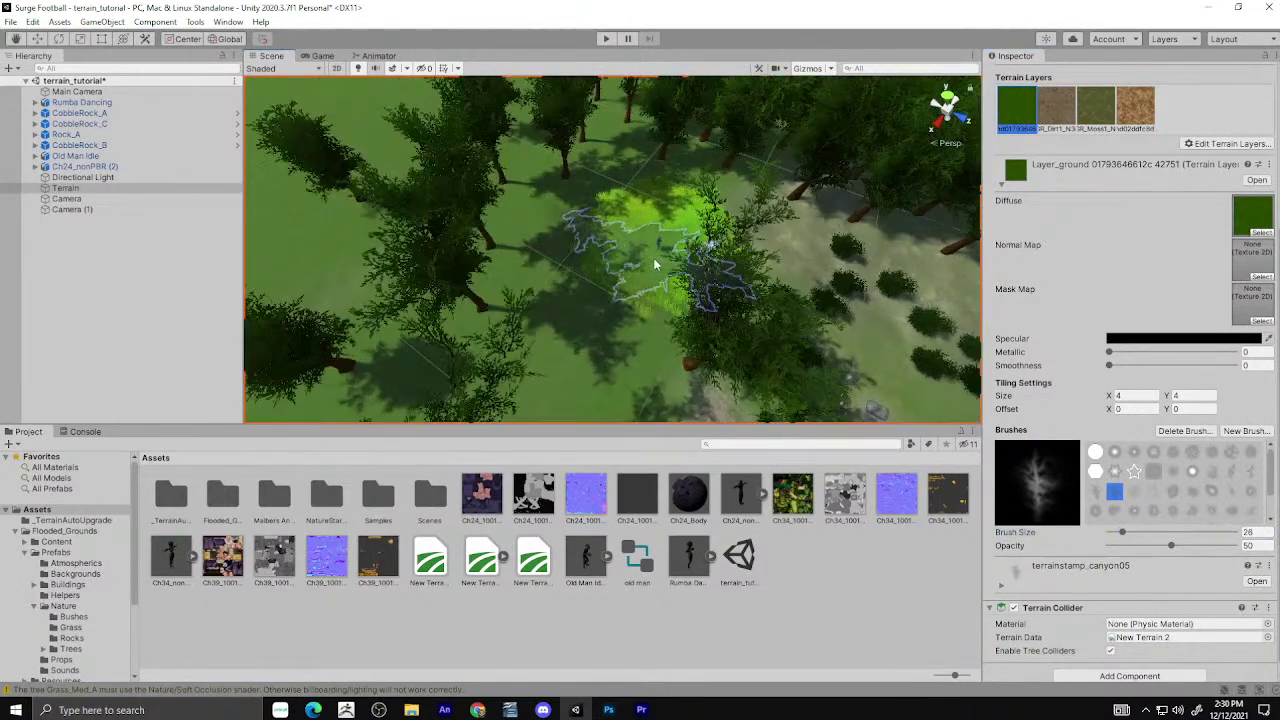
scroll(655, 265, "up", 2)
scroll(760, 272, "up", 2)
scroll(771, 272, "up", 2)
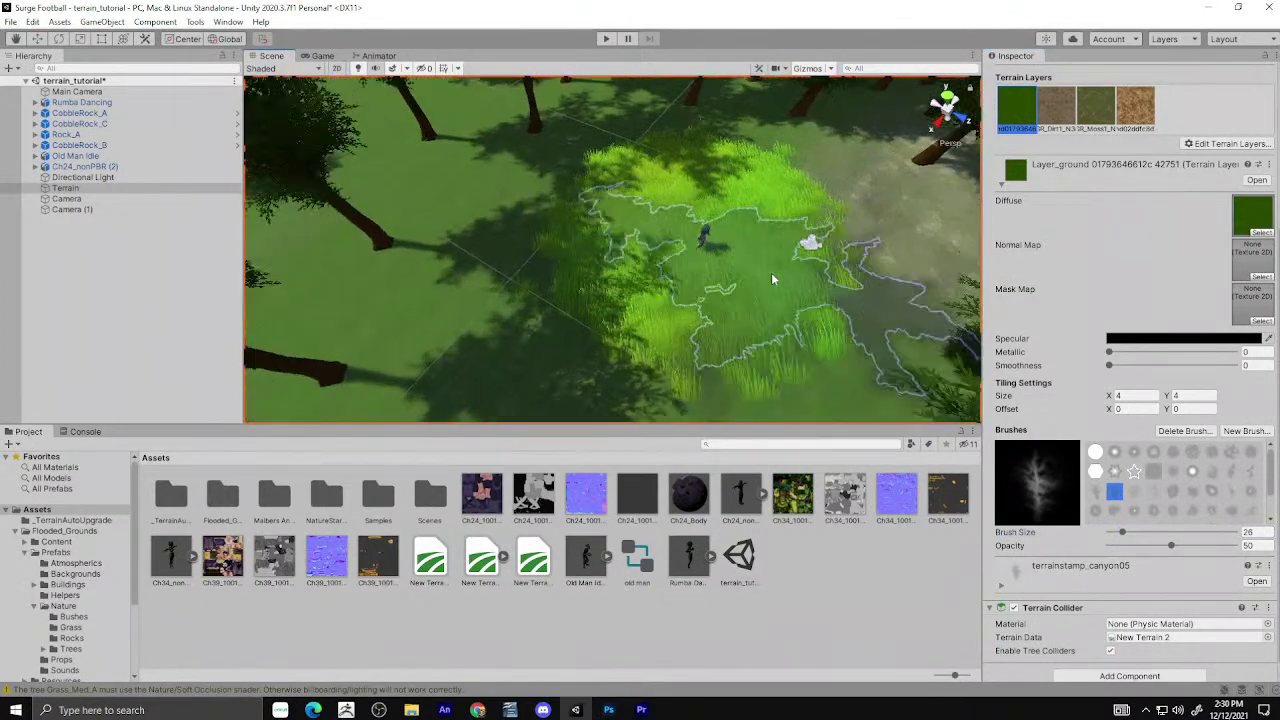
scroll(675, 227, "up", 2)
left_click_drag(675, 227, 686, 263, "alt")
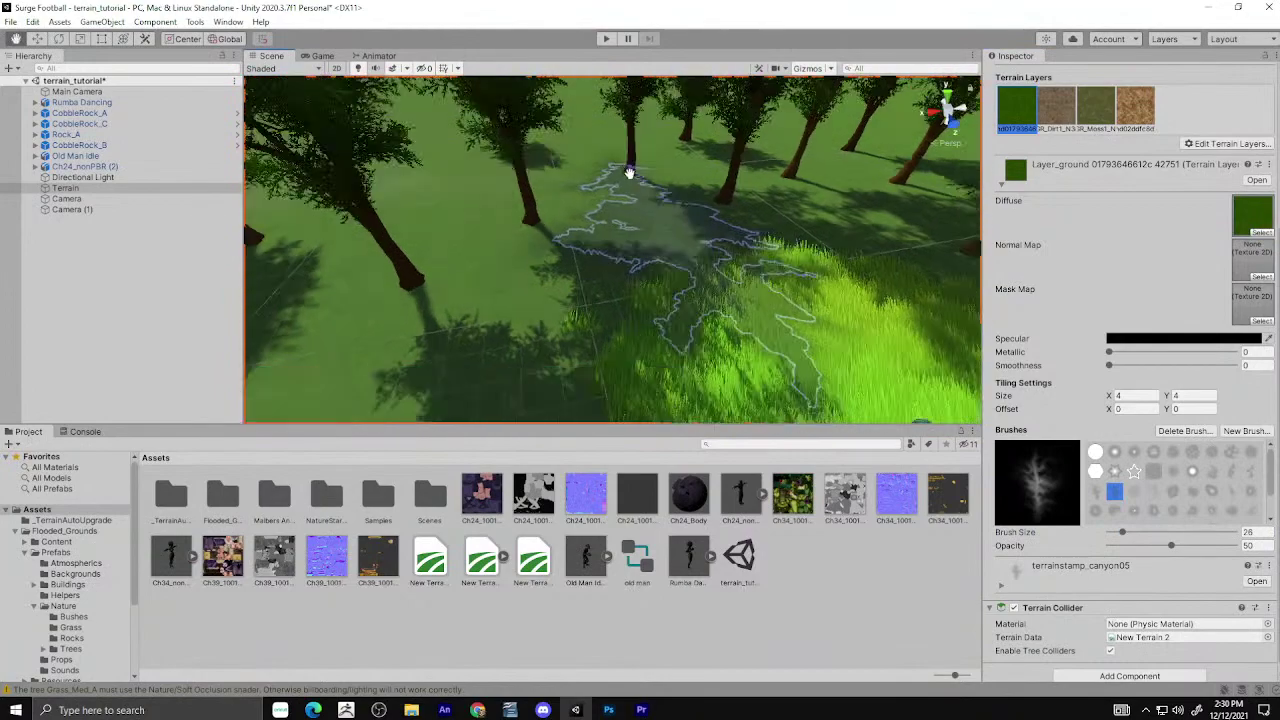
mouse_move(629, 171)
left_mouse_down("alt")
mouse_move(600, 153)
mouse_move(733, 248)
left_mouse_up("alt")
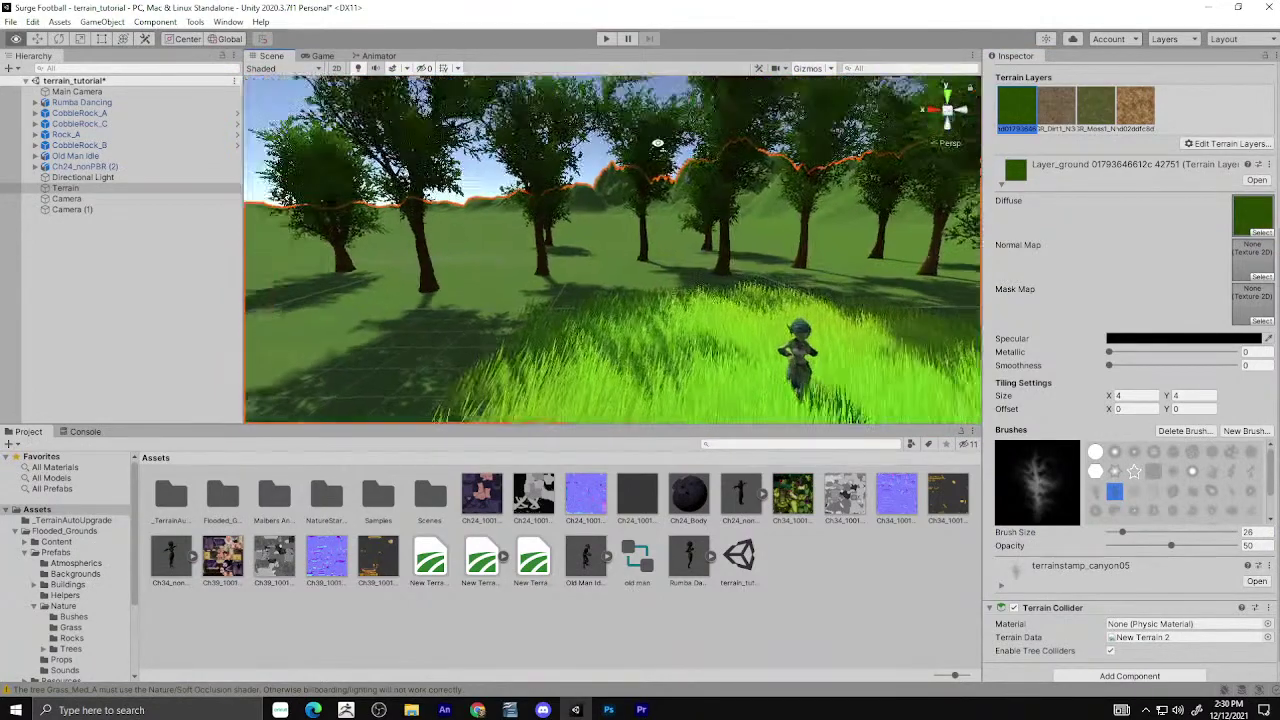
Drop the view into the tall grass and open the NatureStarterKit2 project folder.
mouse_move(733, 248)
middle_mouse_down()
mouse_move(708, 240)
mouse_move(684, 440)
middle_mouse_up()
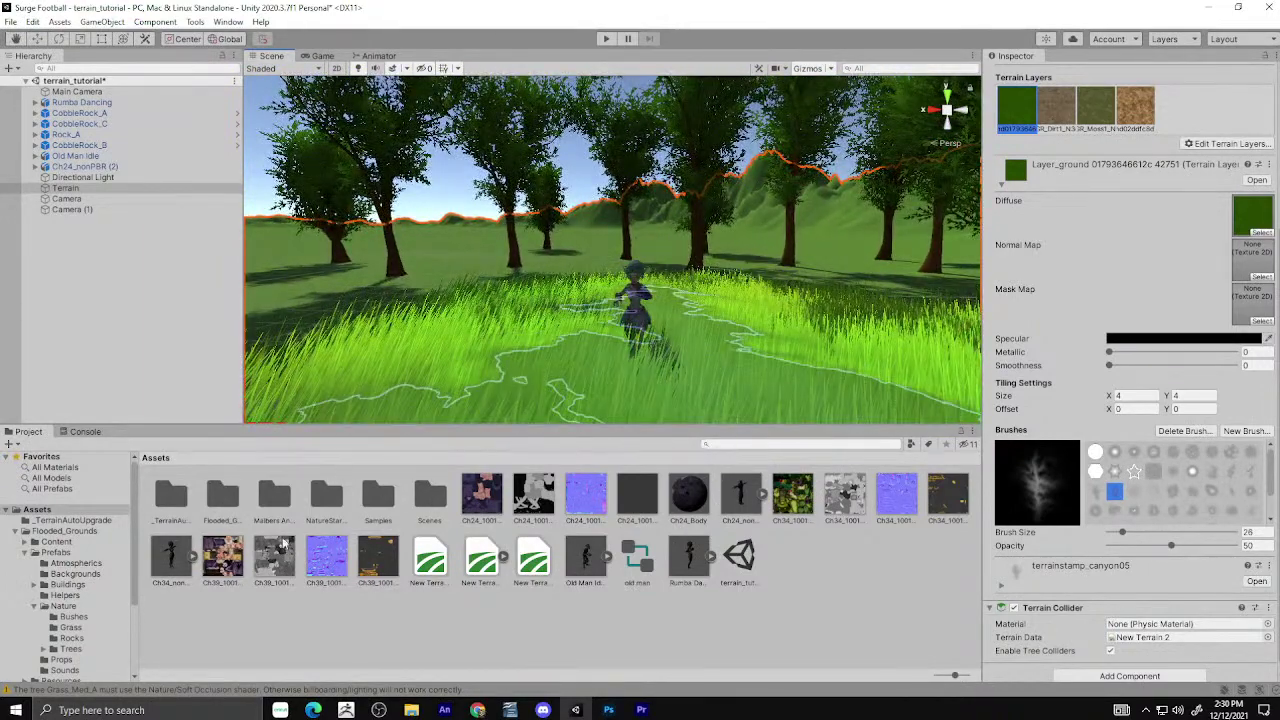
double_click(326, 495)
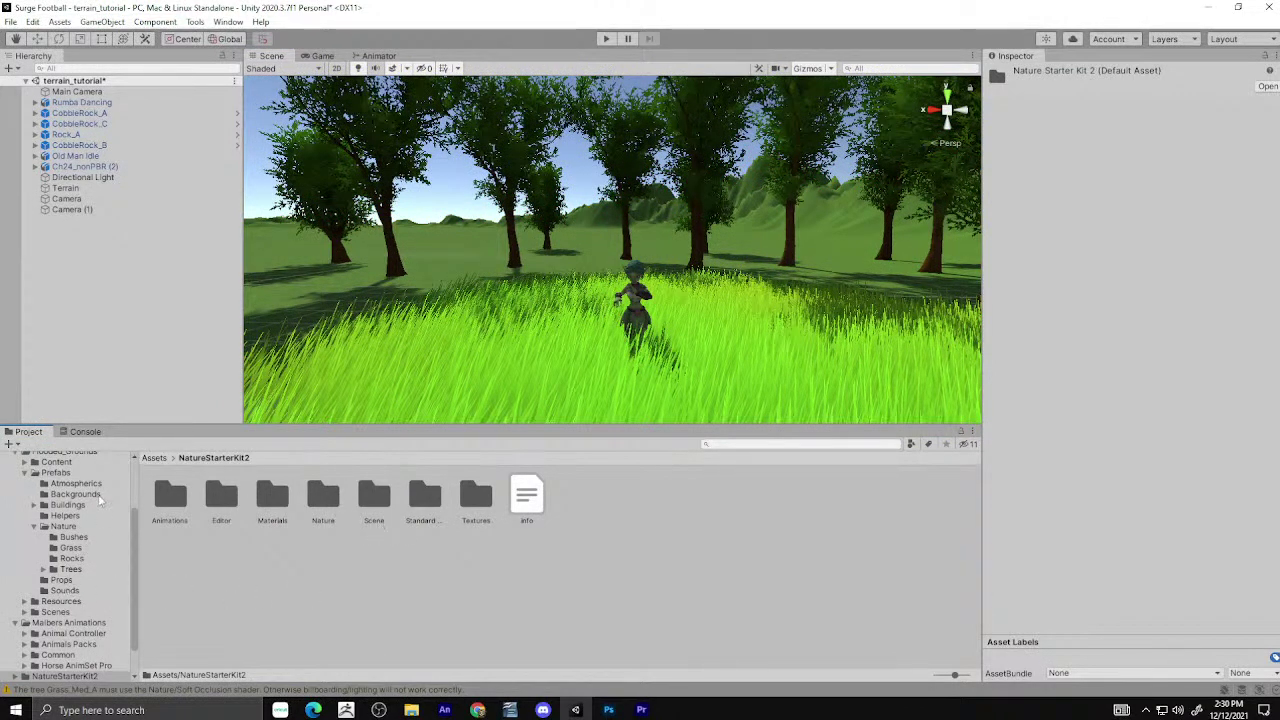
scroll(86, 513, "down", 2)
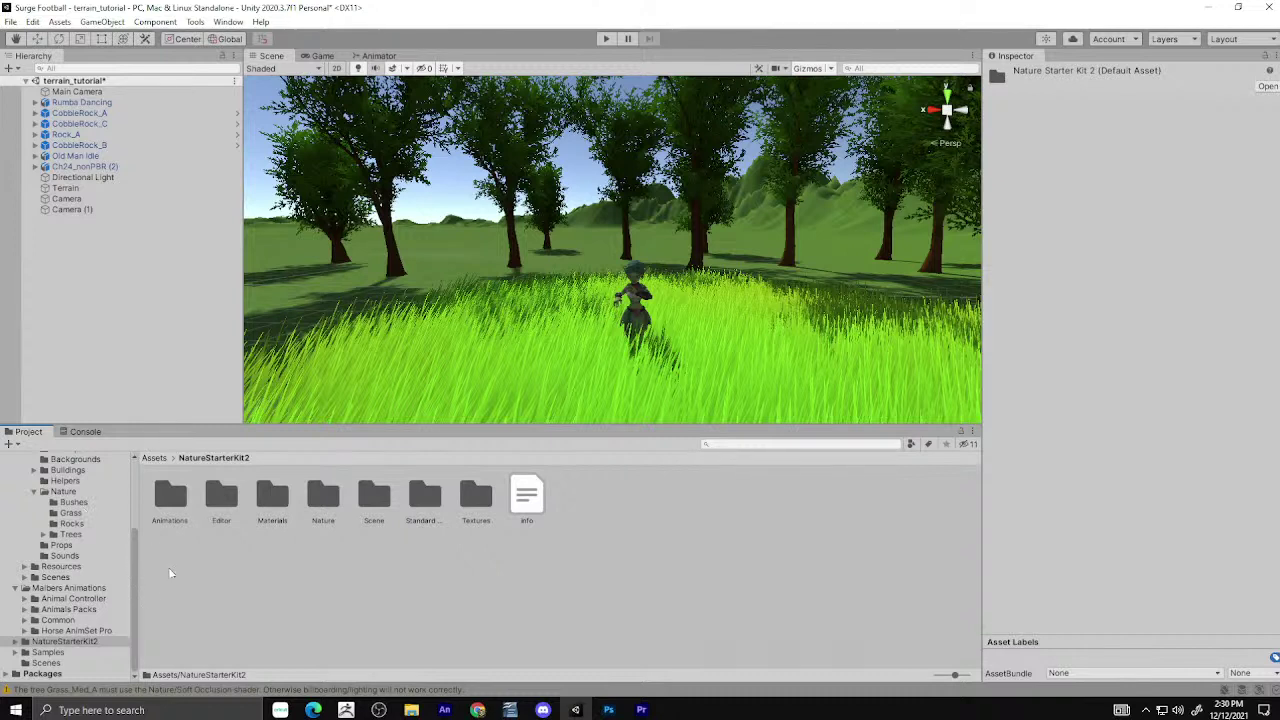
Go to Animals Packs > 01 Forest Pack > Wolf > Fluffy and launch Requires Fluffy's Asset Store link.
left_click(95, 612)
double_click(171, 496)
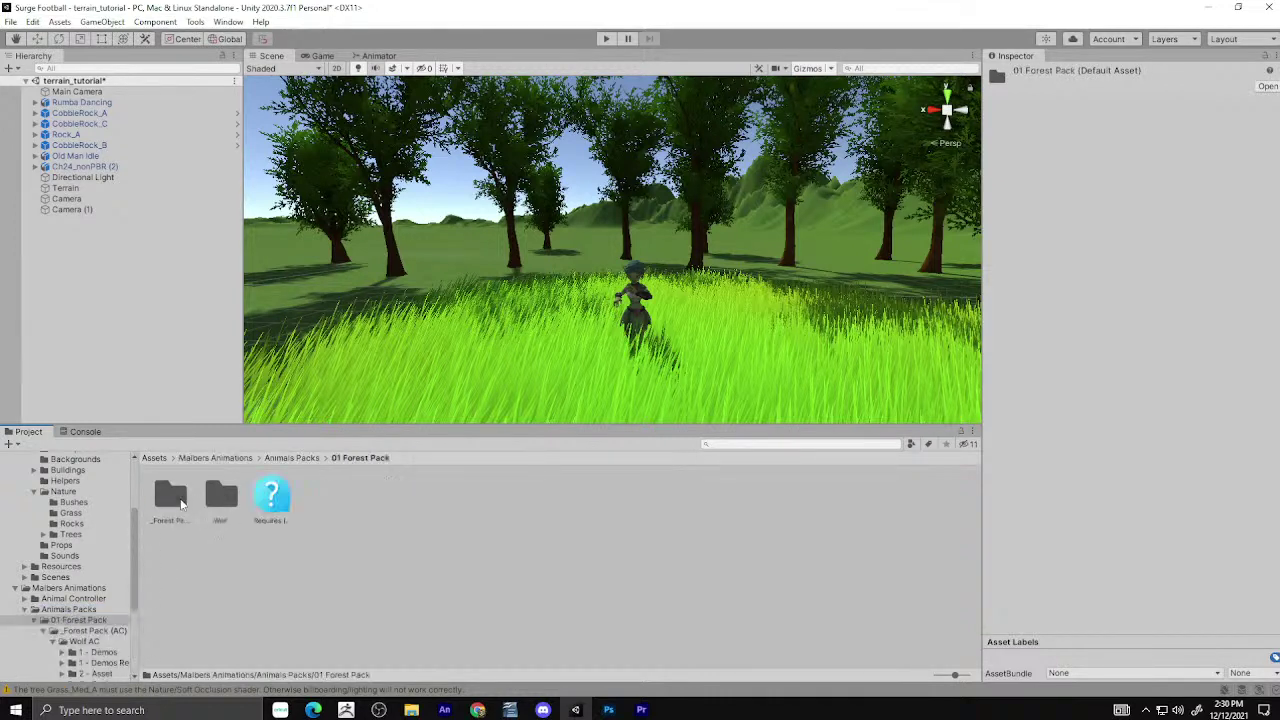
double_click(222, 510)
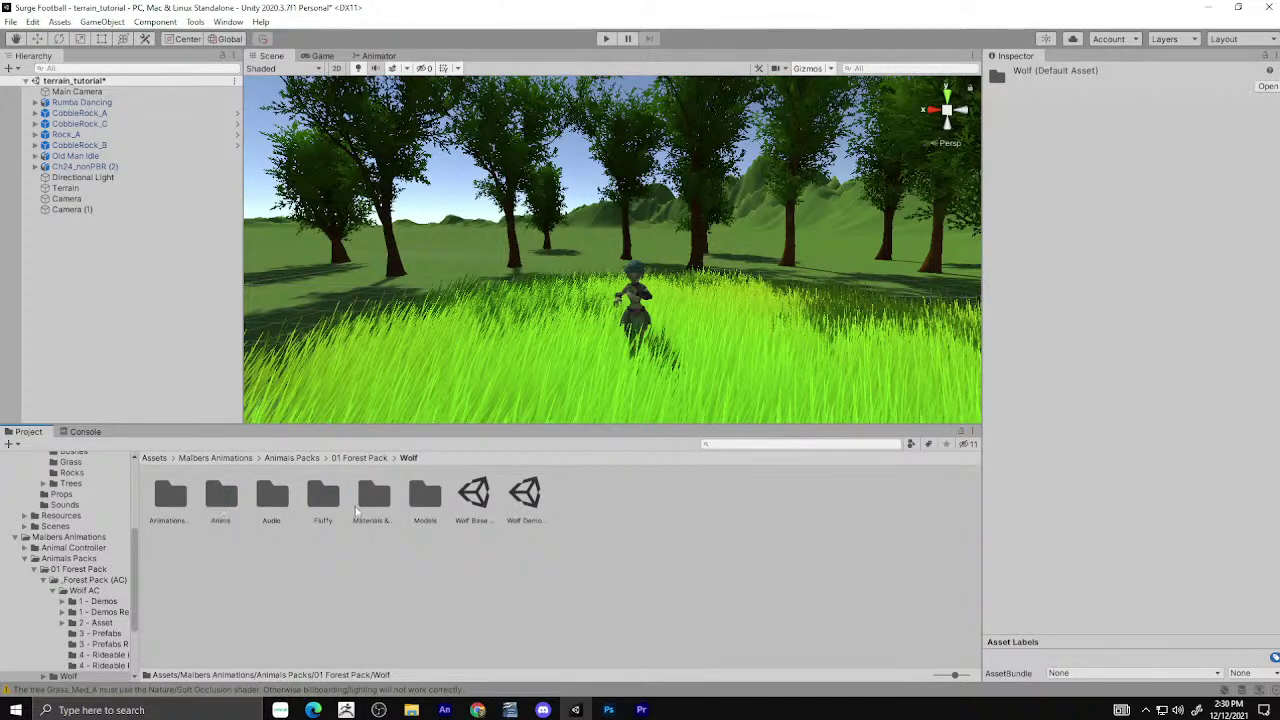
double_click(323, 497)
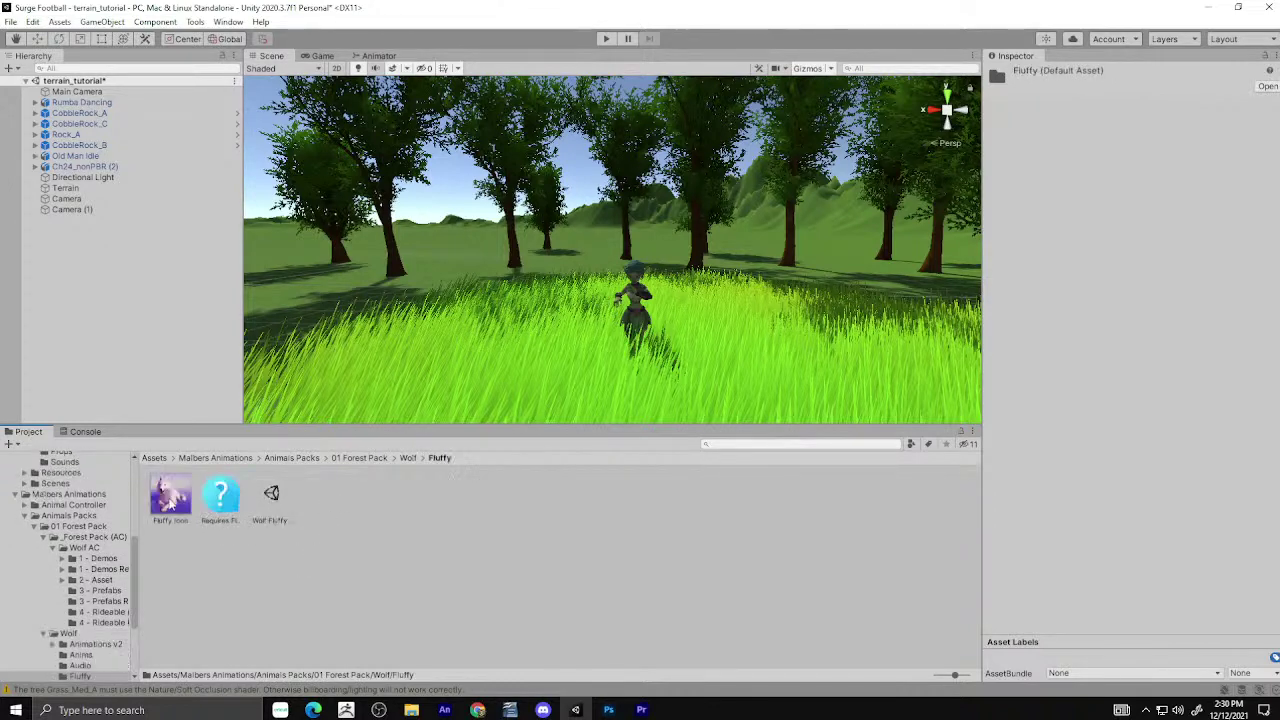
left_click(214, 500)
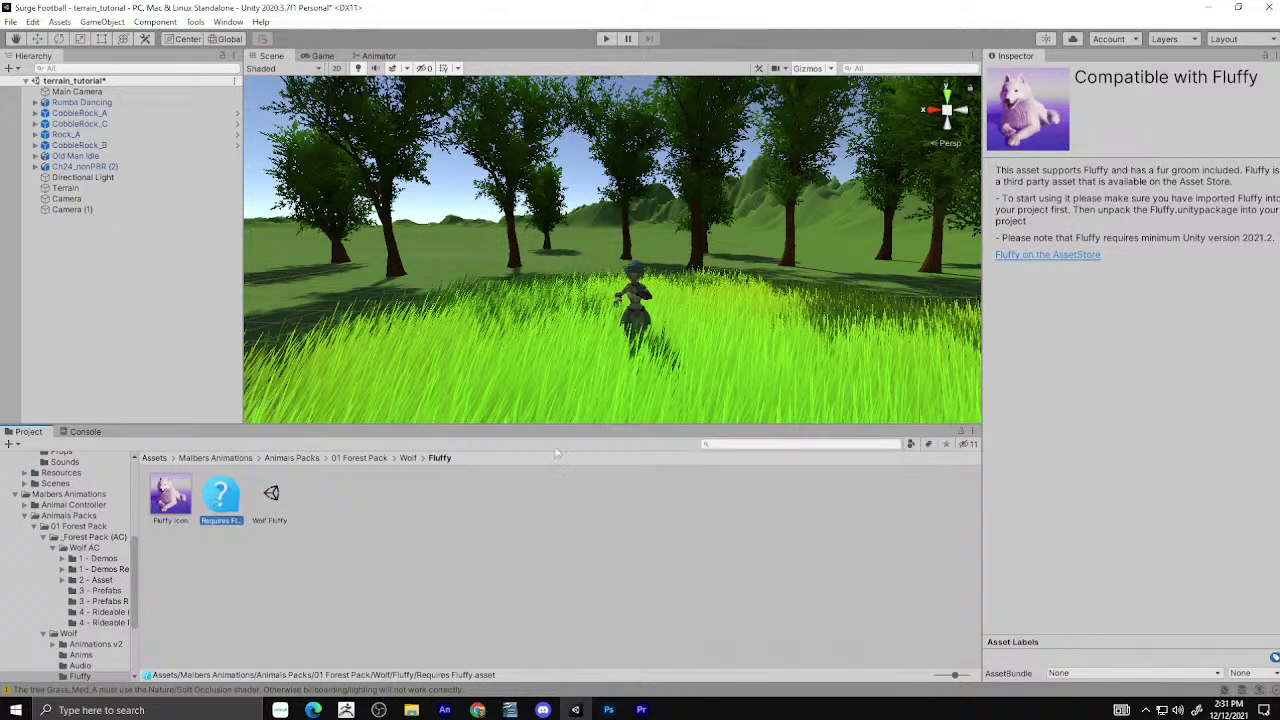
left_click(1094, 256)
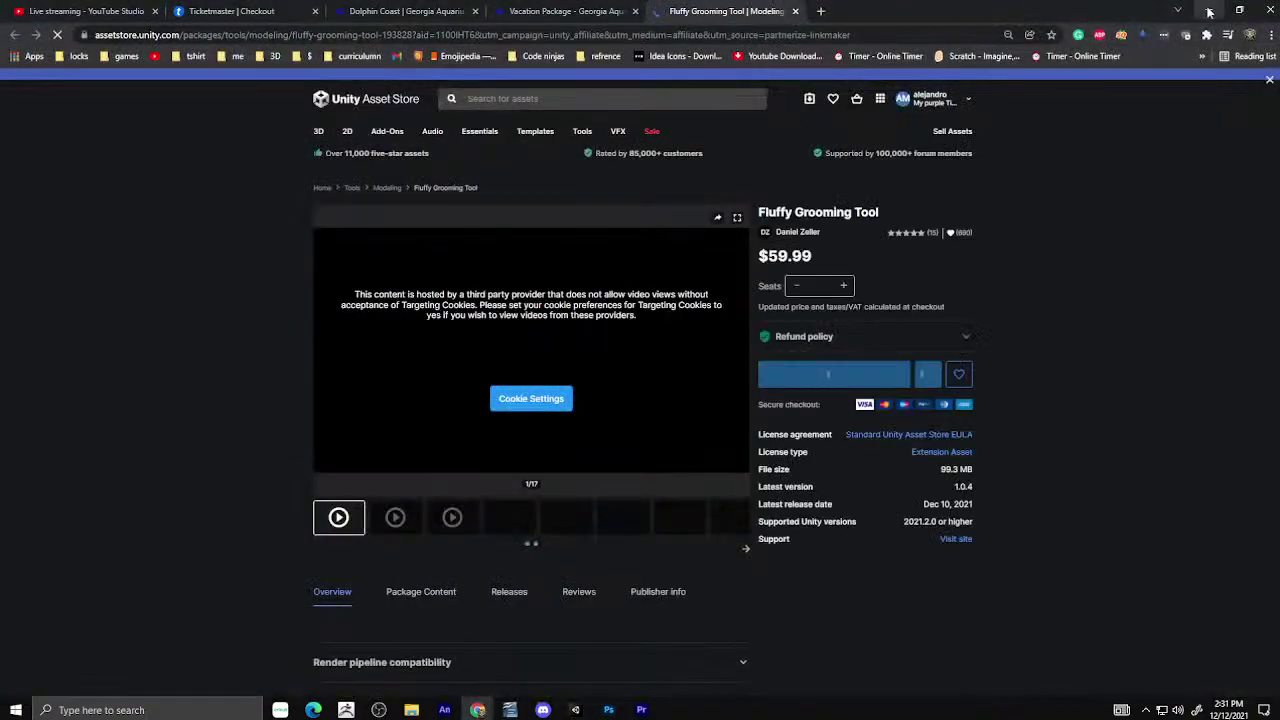
View the fourth and fifth Fluffy Grooming Tool preview images, then minimize Chrome back to Unity.
left_click(1208, 10)
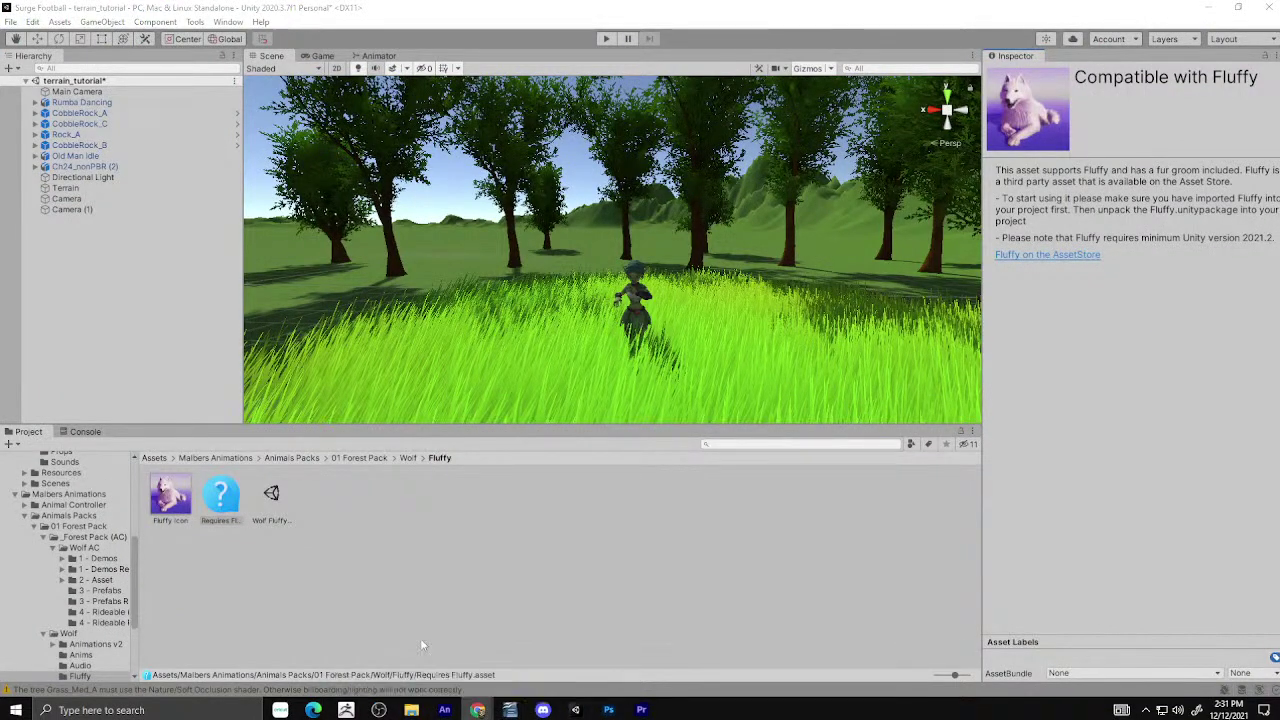
key("alt+Tab")
left_click(490, 563)
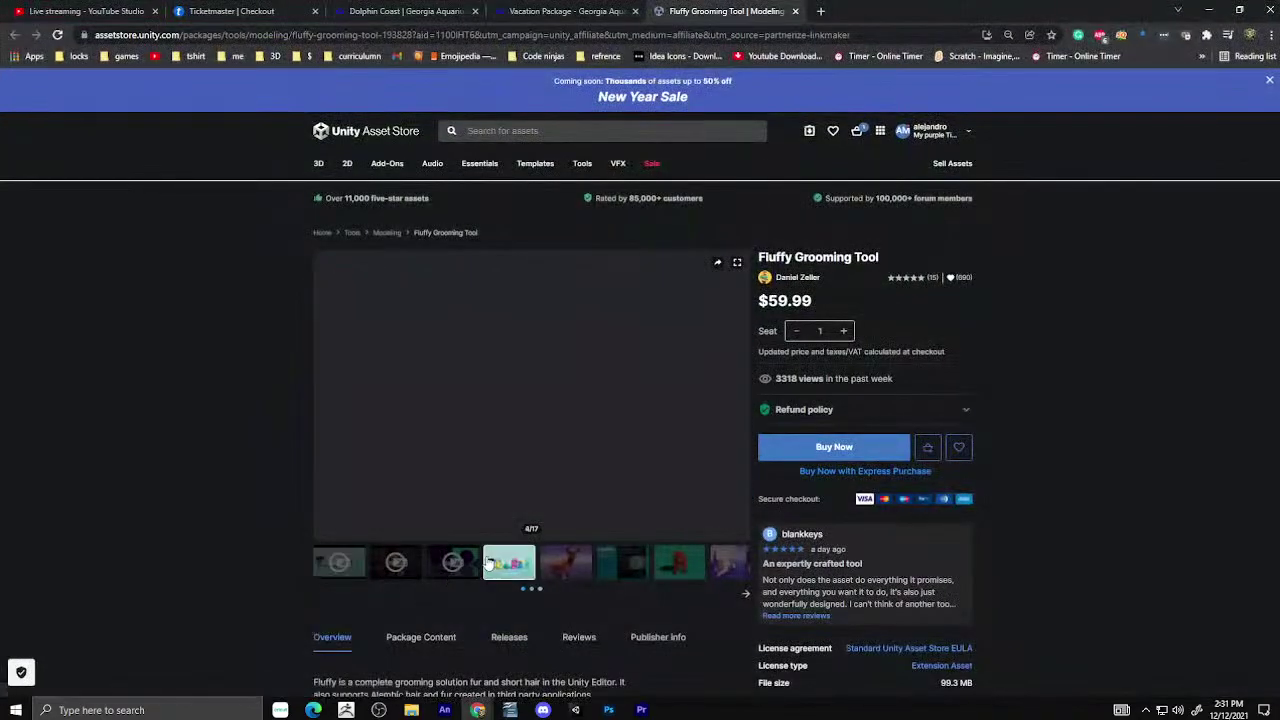
left_click(550, 566)
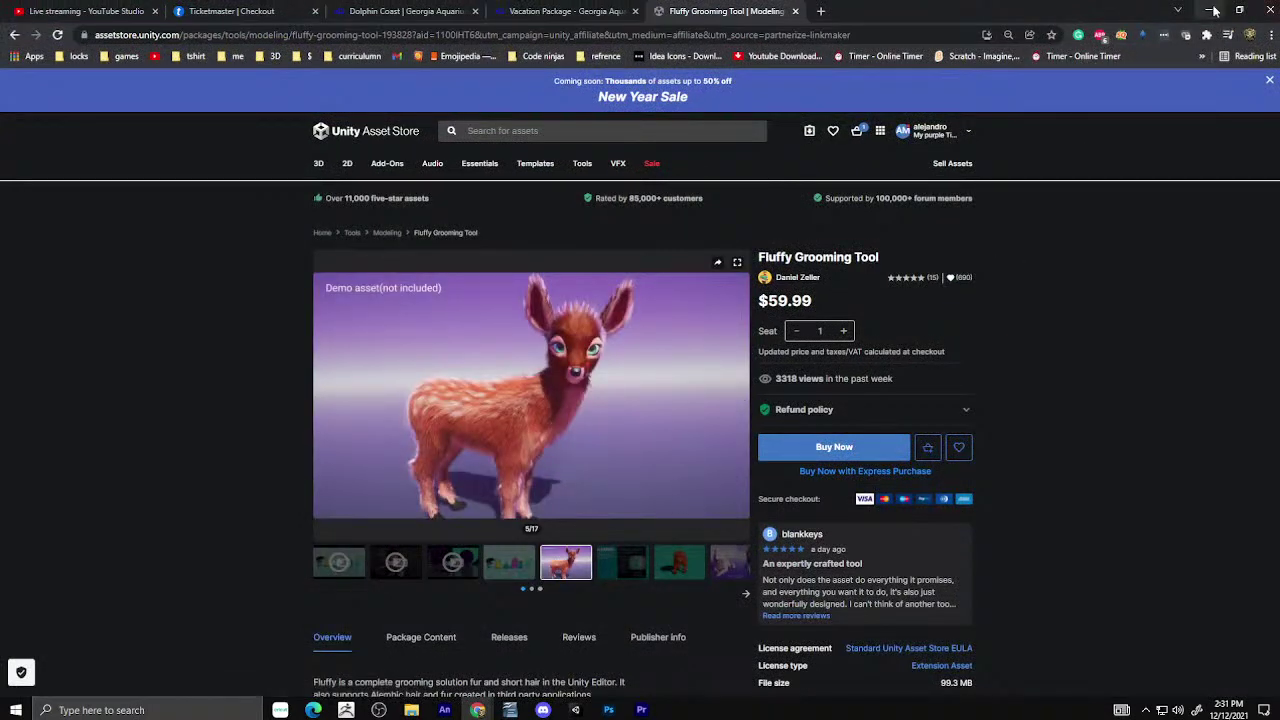
left_click(1212, 10)
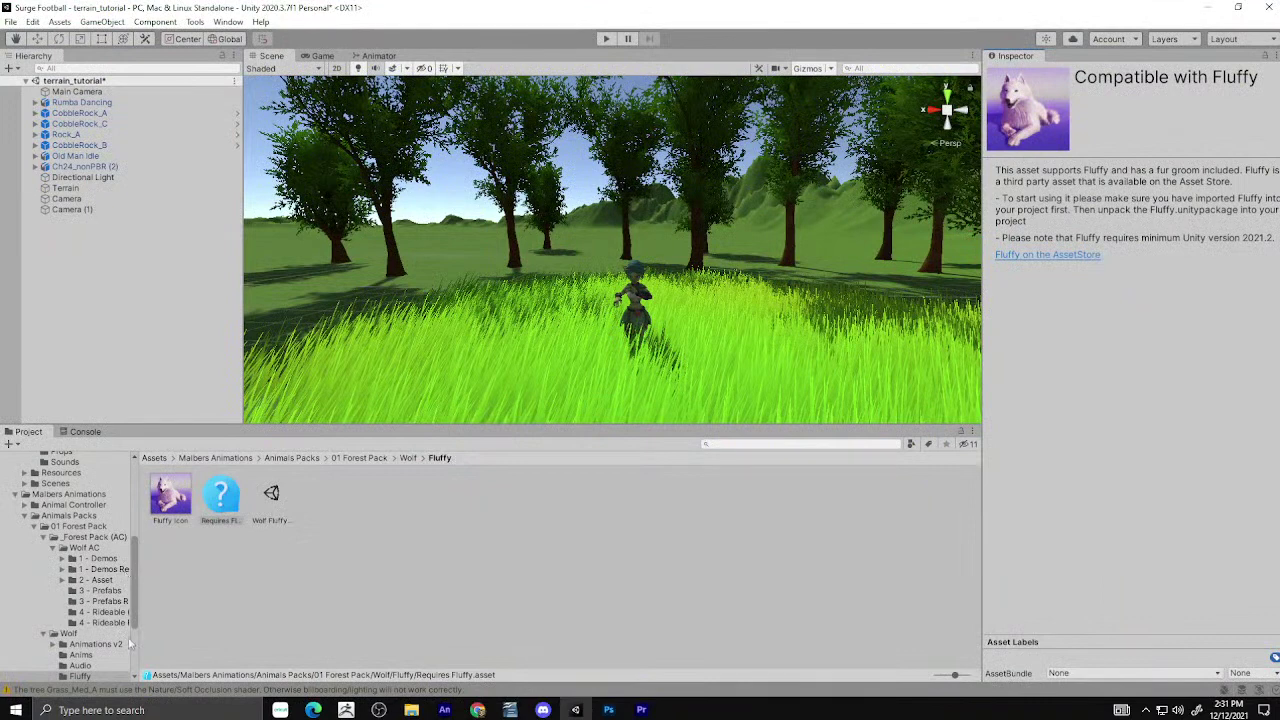
Open the Wolf Models folder and preview the Wolf Realistic model from the front.
left_click(123, 634)
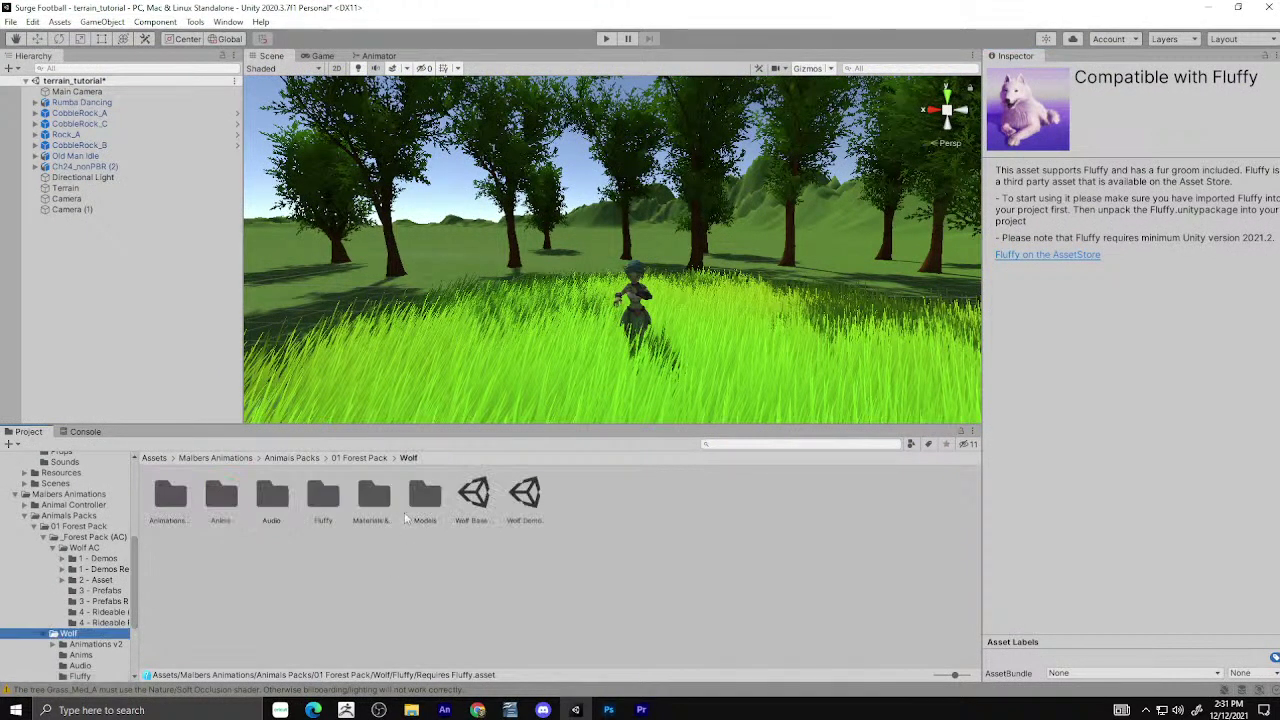
double_click(430, 502)
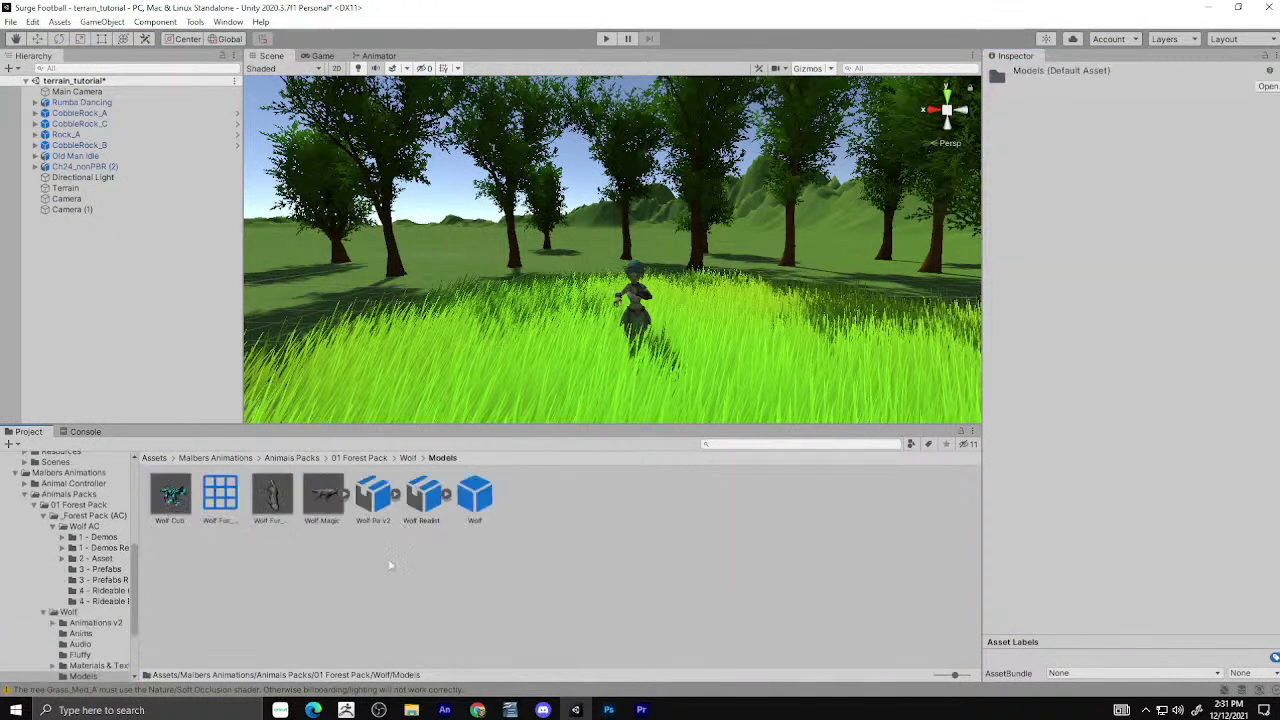
left_click(425, 500)
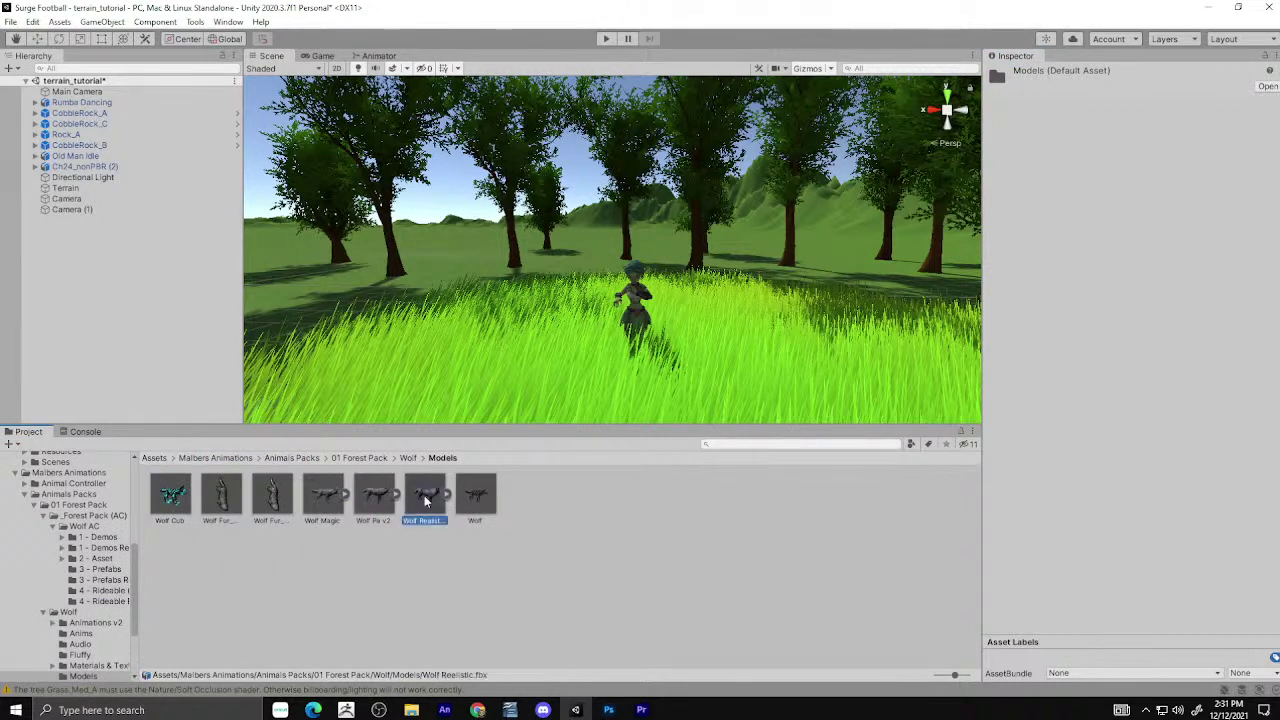
left_click_drag(1030, 481, 627, 498)
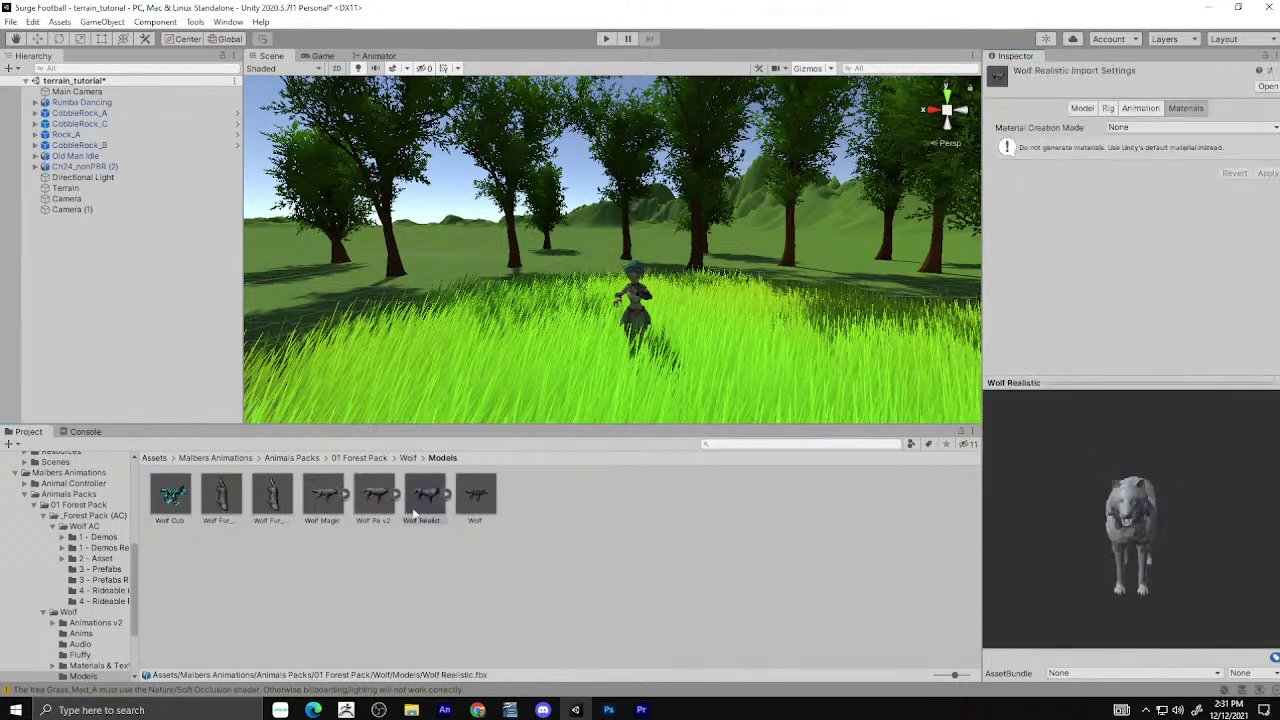
Browse through 01 Forest Pack > _Forest Pack (AC) > Wolf AC into the 3 - Prefabs Re folder.
left_click(368, 459)
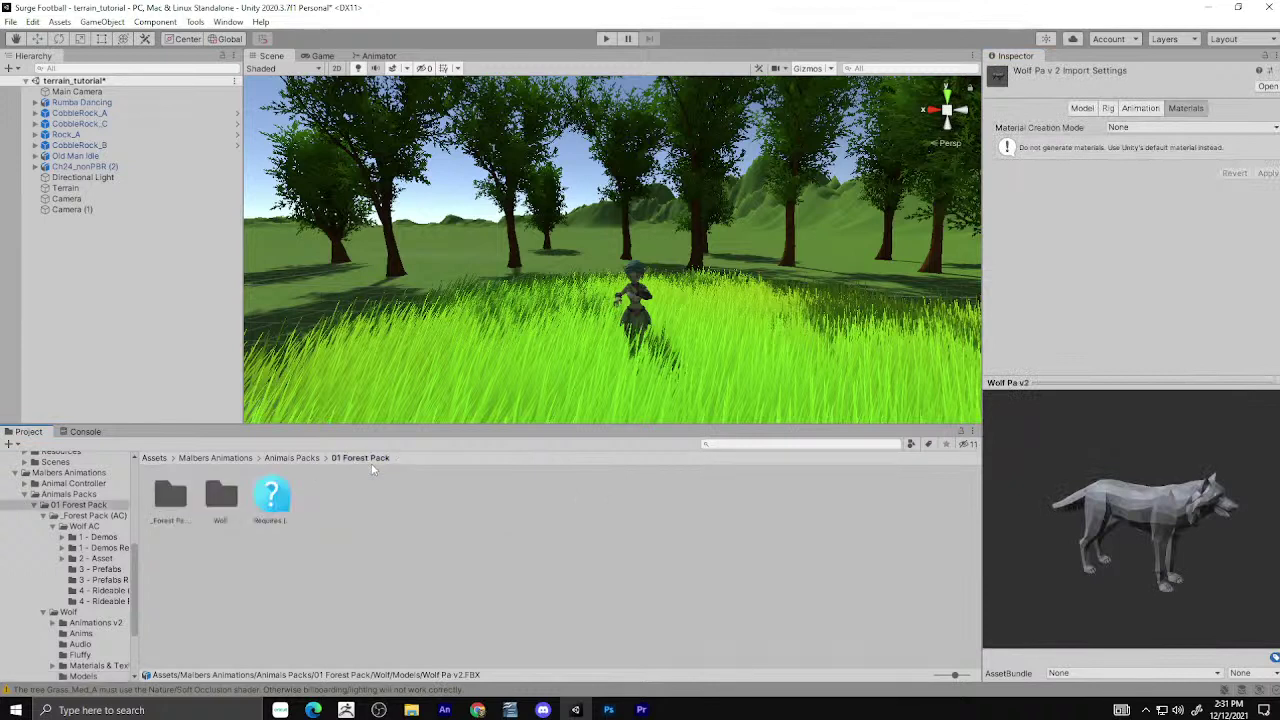
double_click(222, 495)
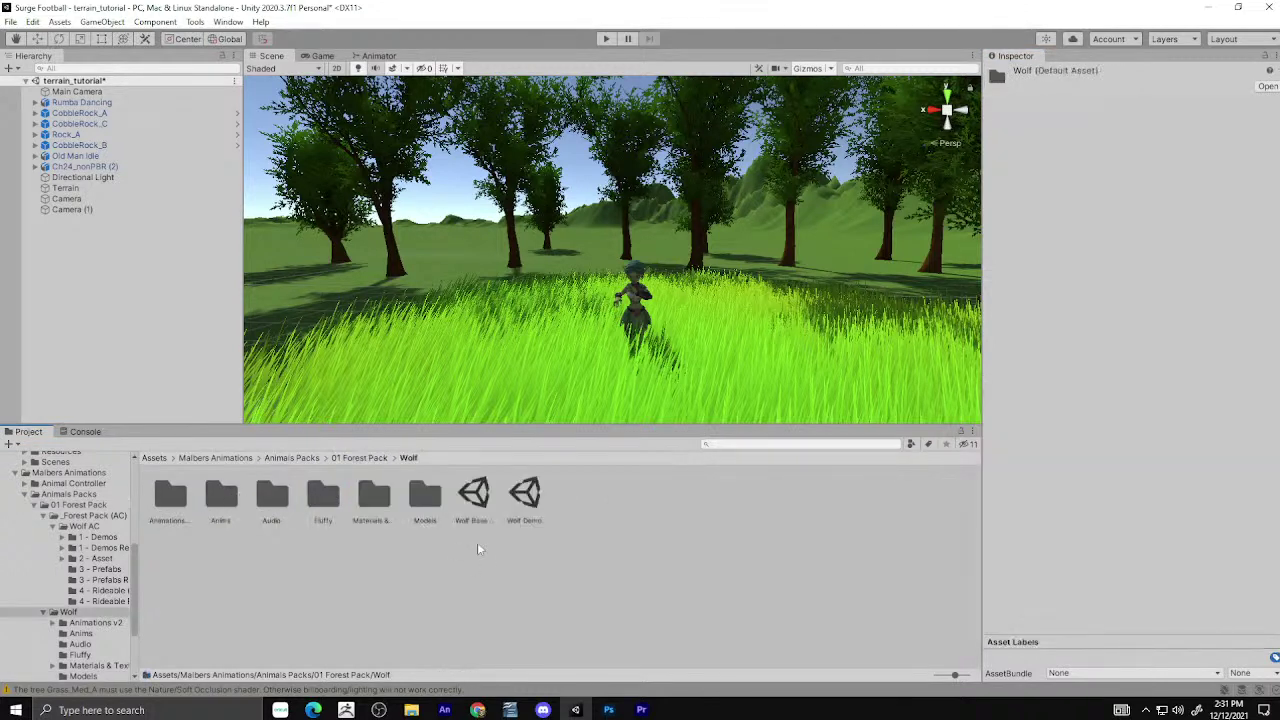
left_click(98, 624)
left_click_drag(138, 590, 160, 590)
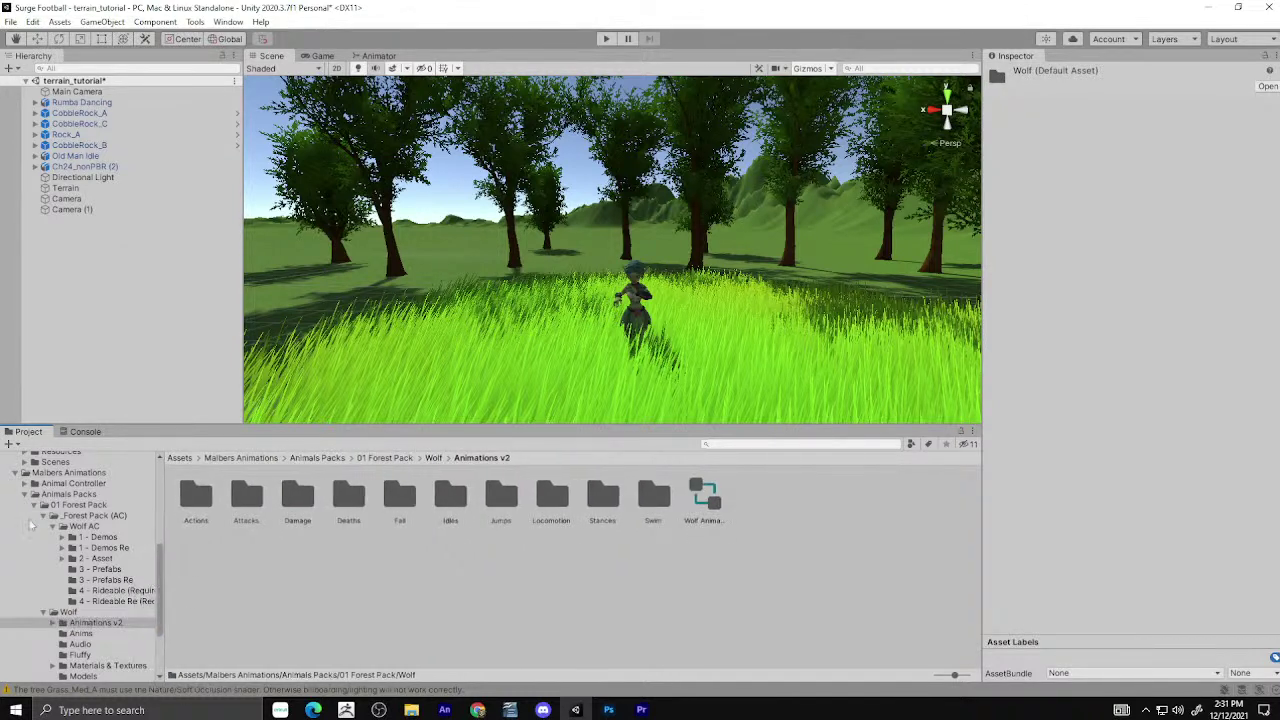
left_click(68, 494)
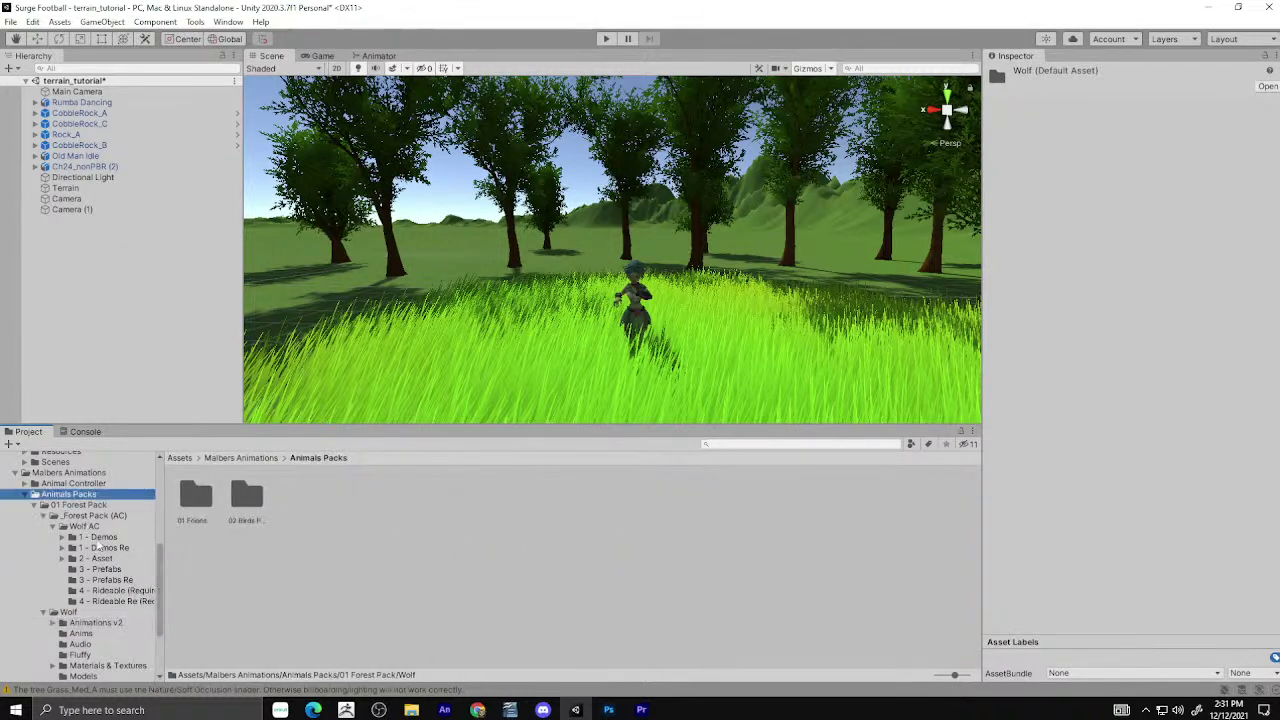
left_click(100, 517)
left_click(120, 507)
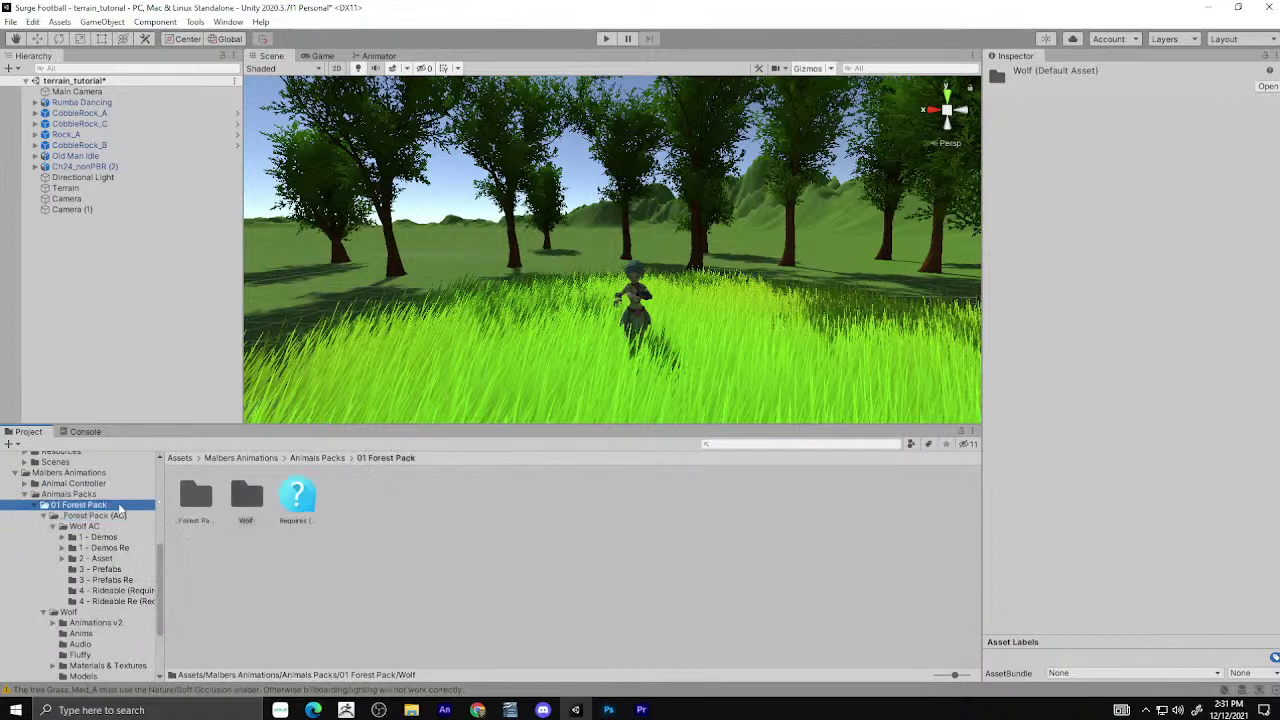
double_click(200, 505)
double_click(210, 508)
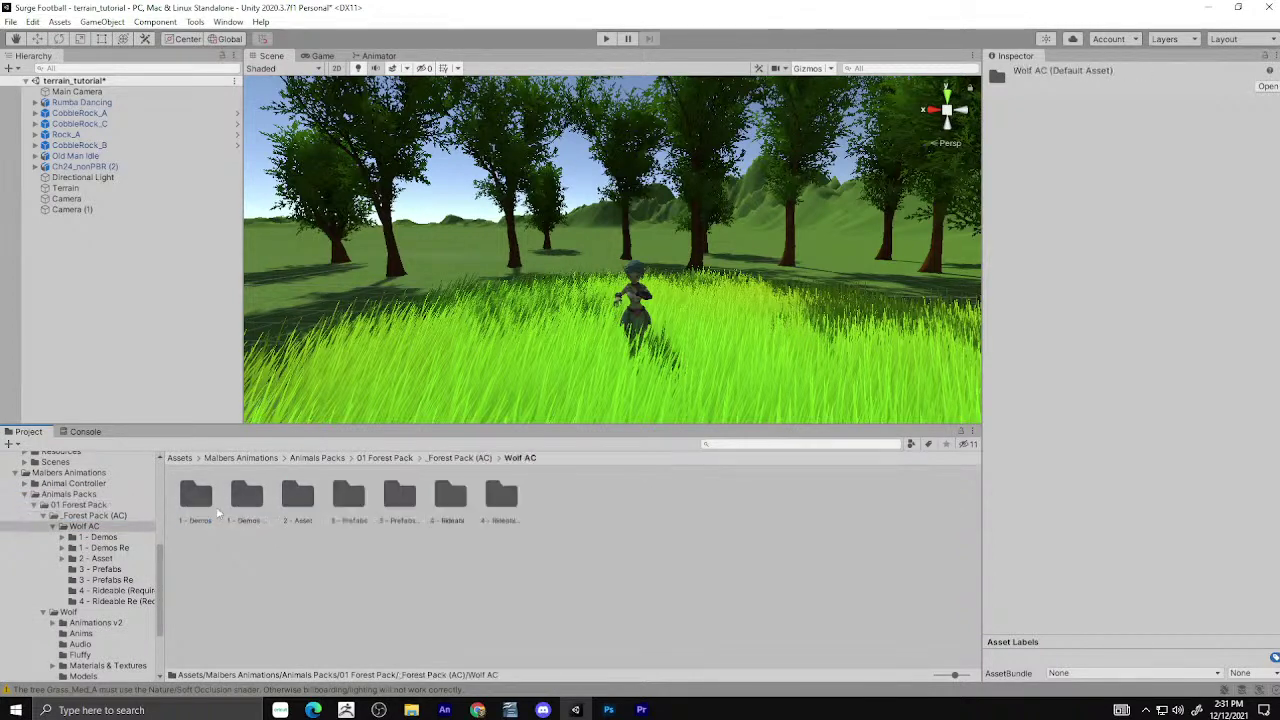
double_click(400, 493)
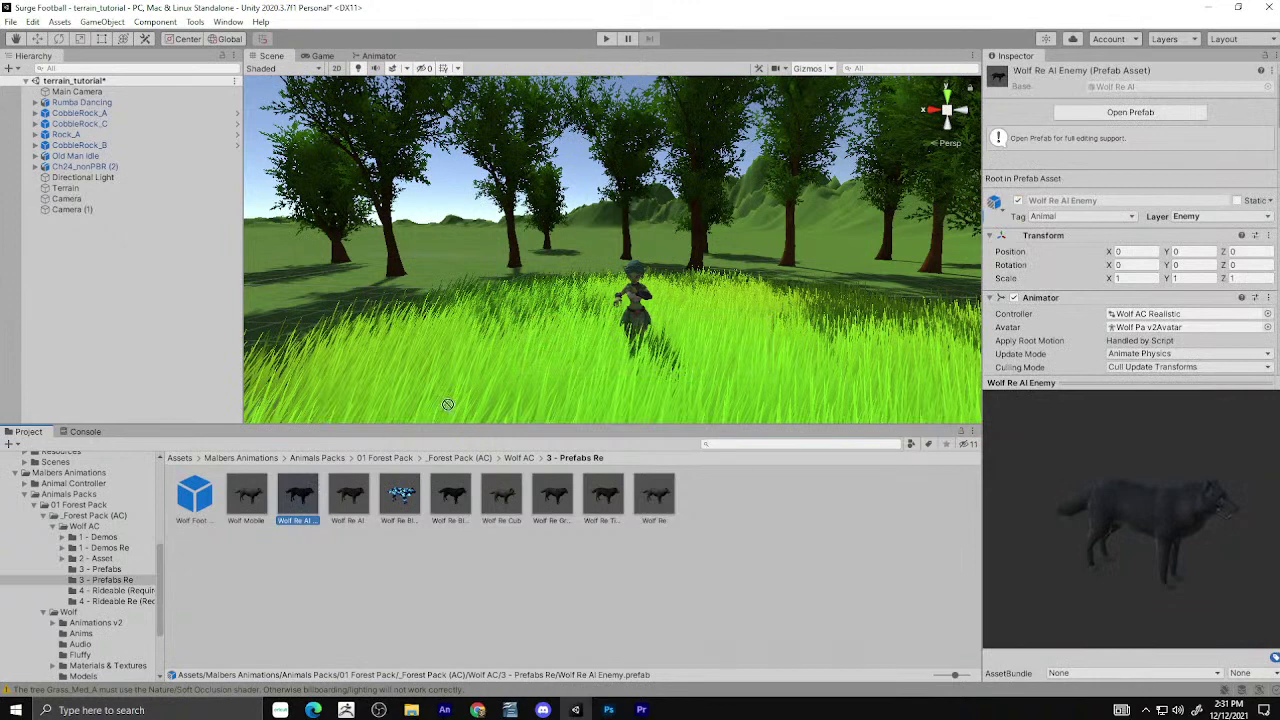
Drop Wolf Re AI Enemy beside the dancer, compare the Mobile, Re AI and Re Black wolves, then Play.
left_click_drag(448, 404, 521, 346)
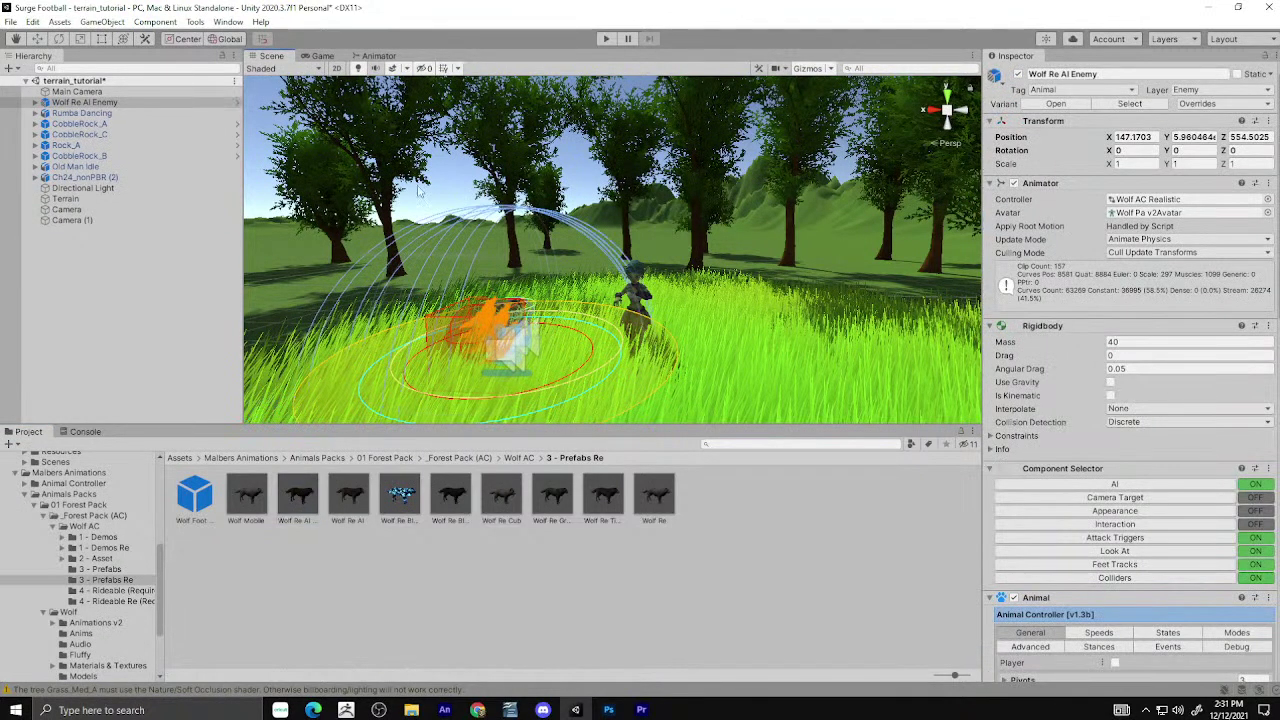
left_click(300, 500)
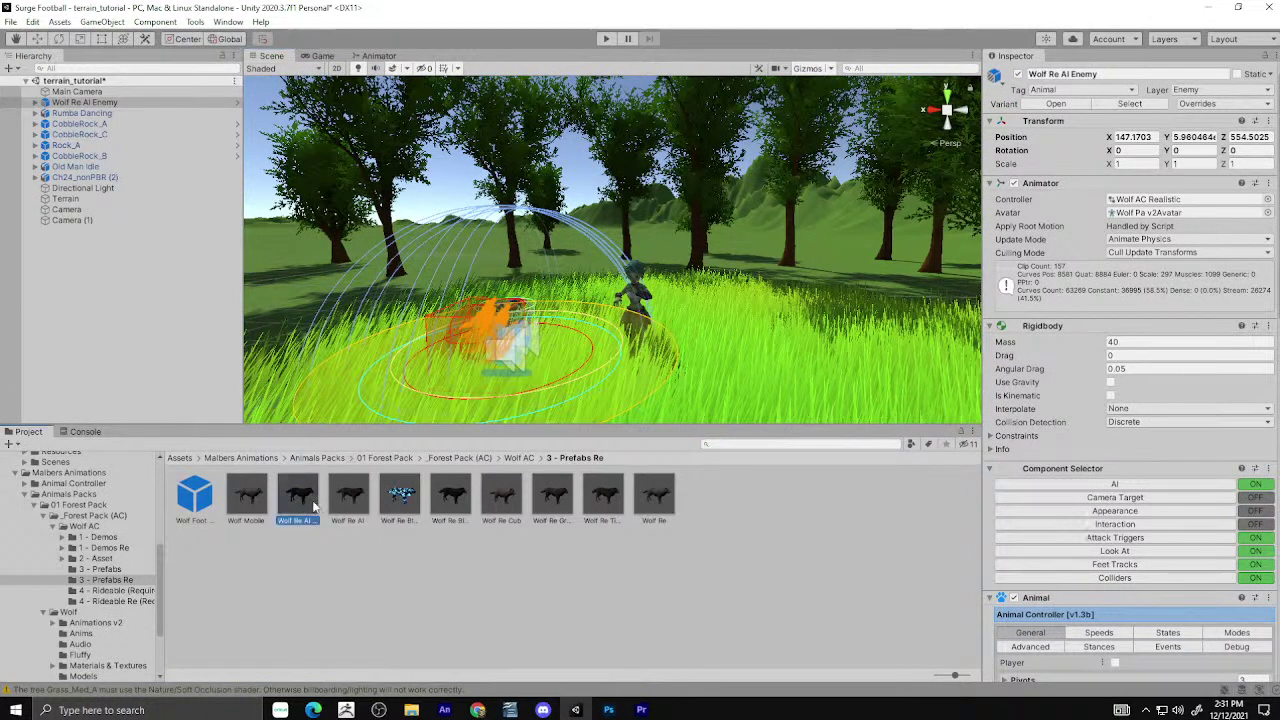
left_click(243, 505)
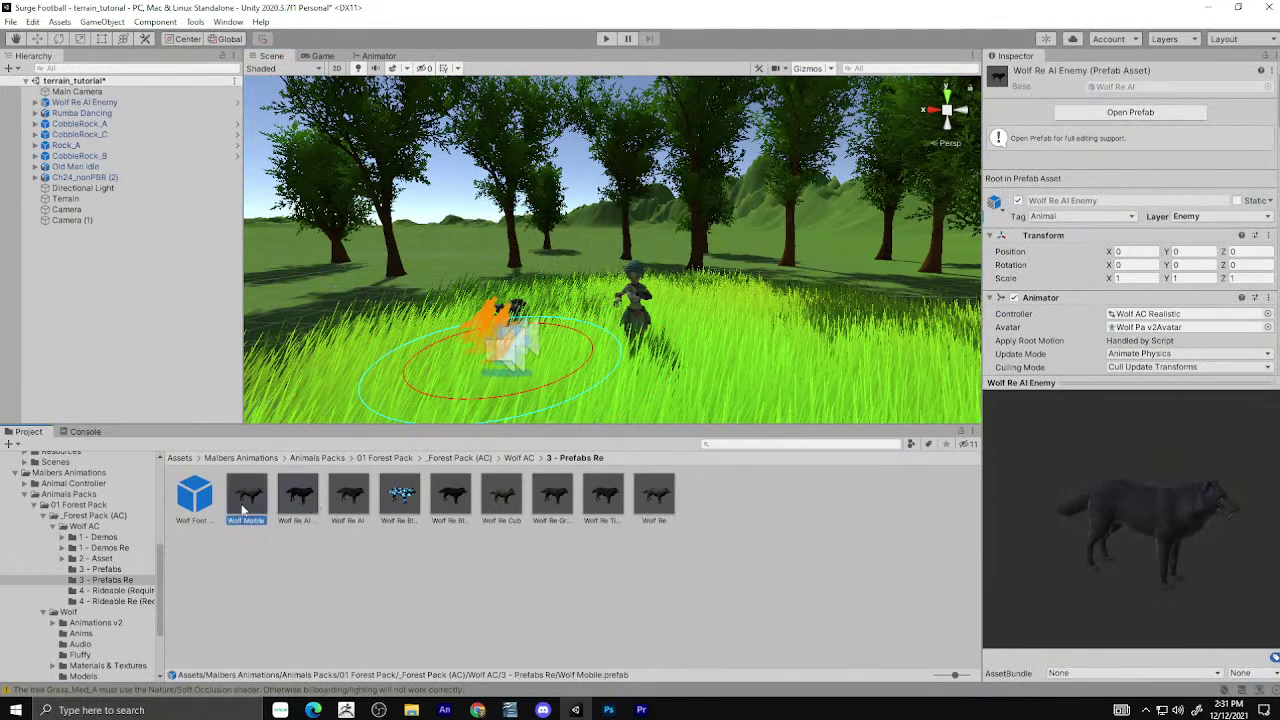
left_click(348, 495)
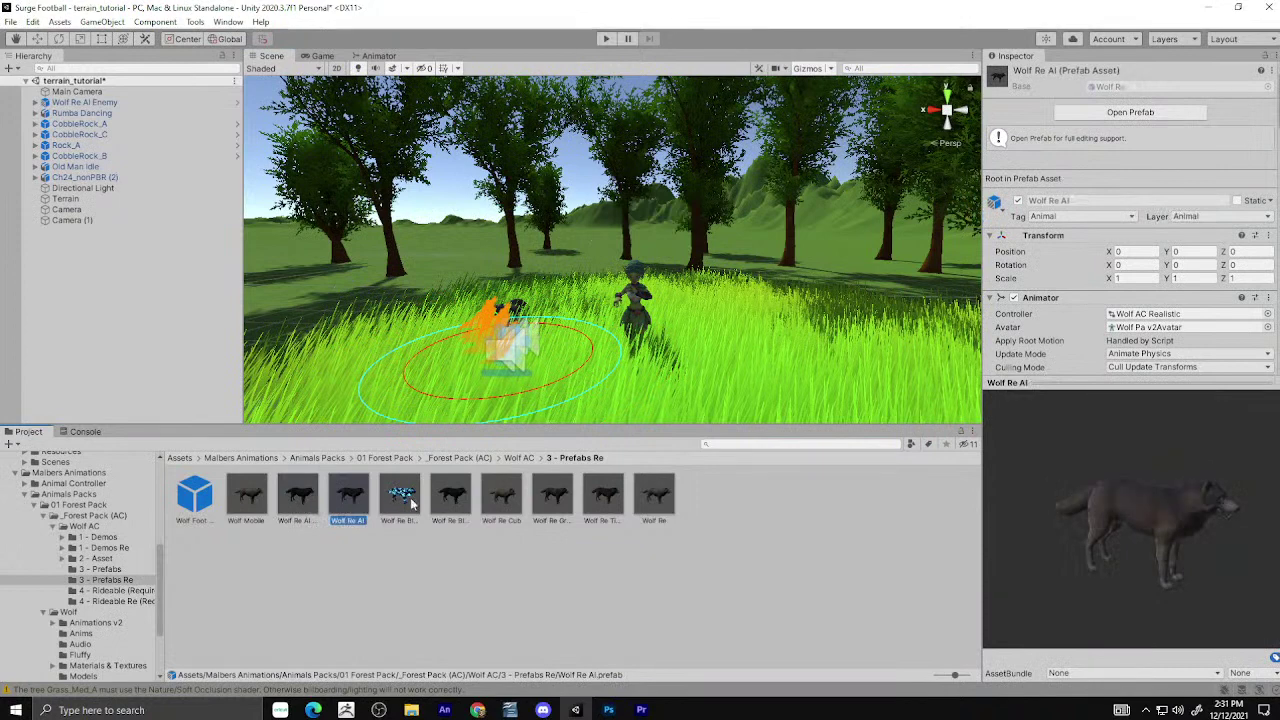
left_click(403, 500)
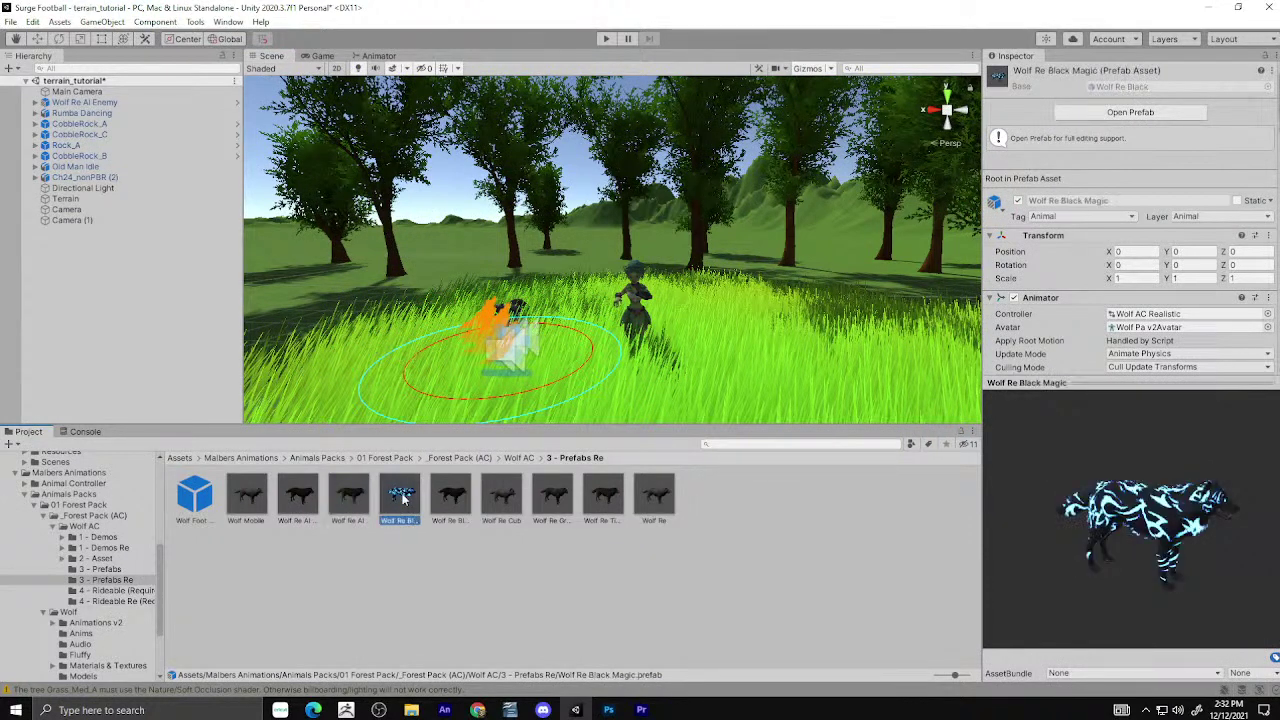
left_click(461, 506)
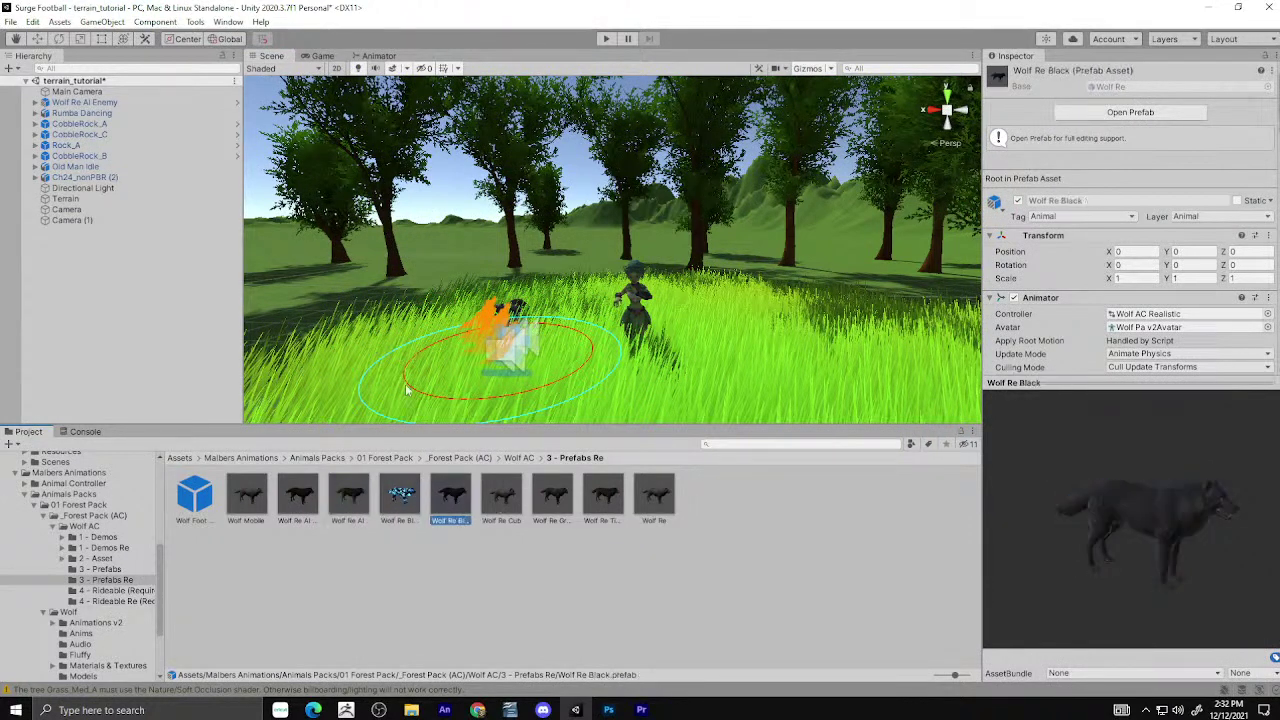
left_click(604, 40)
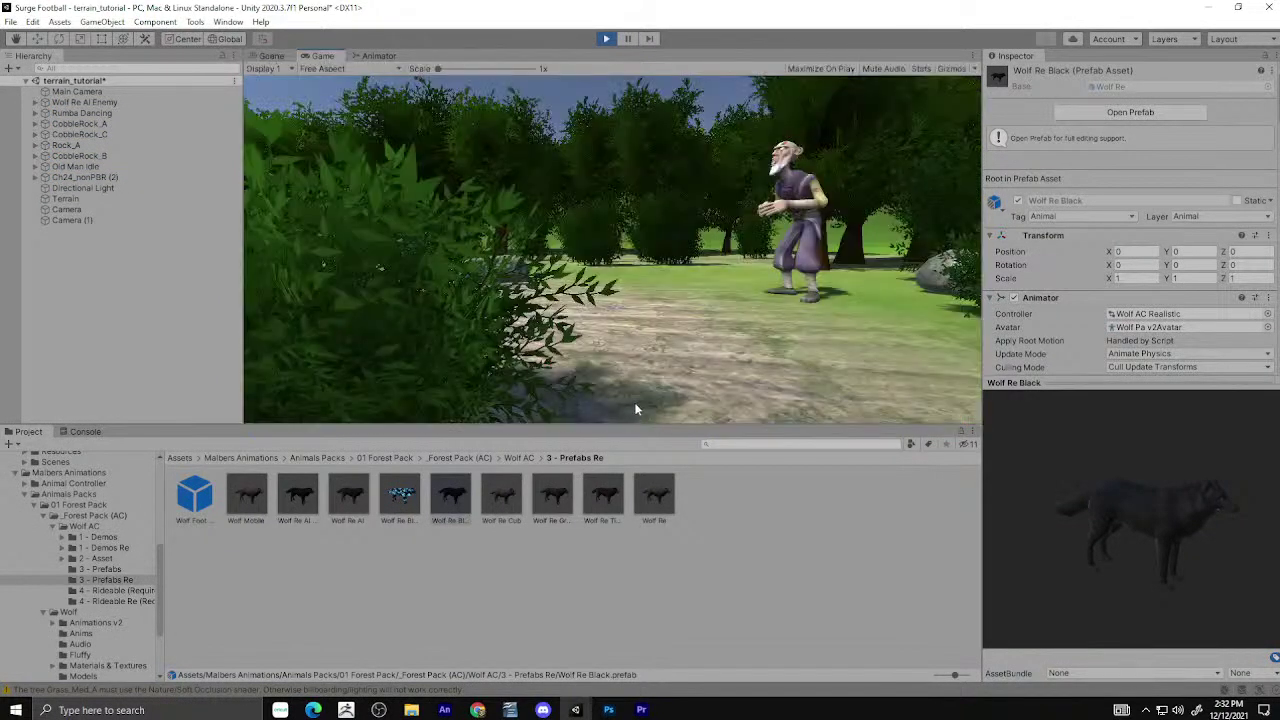
Check the Game view's Display 2 and Display 3, then stop the game and select Camera (1).
left_click(276, 70)
left_click(282, 97)
left_click(286, 70)
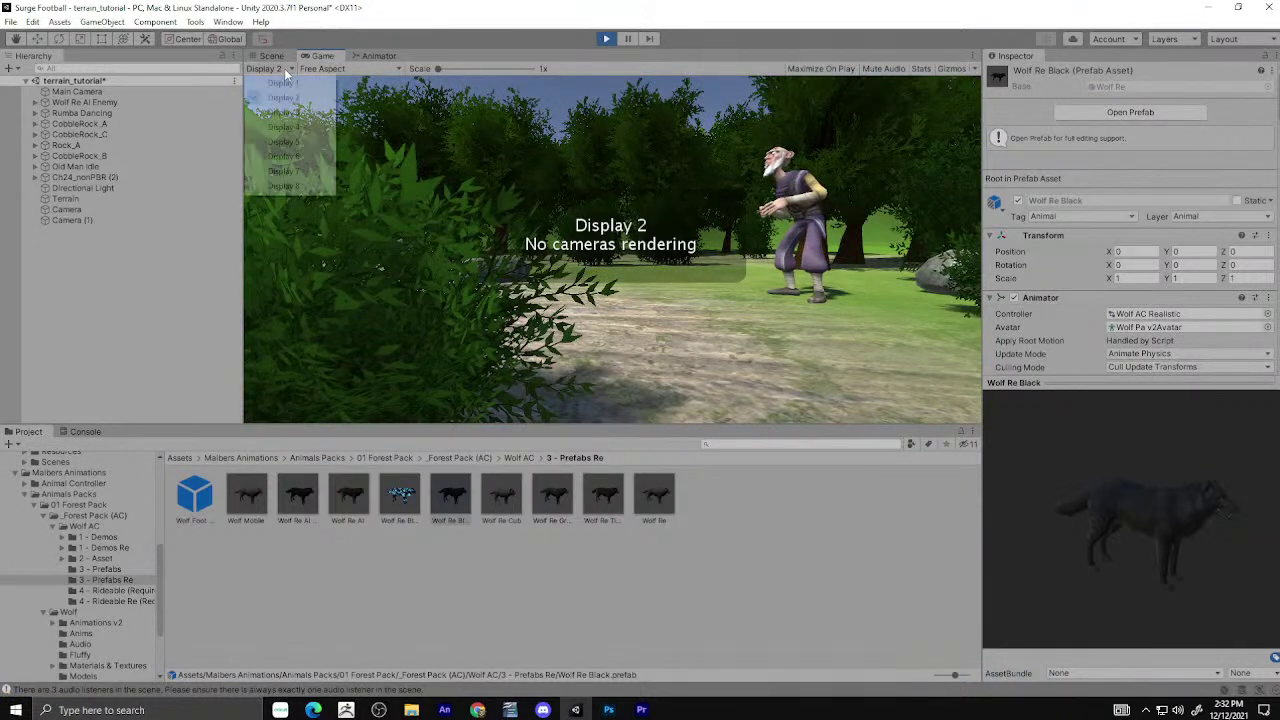
left_click(282, 112)
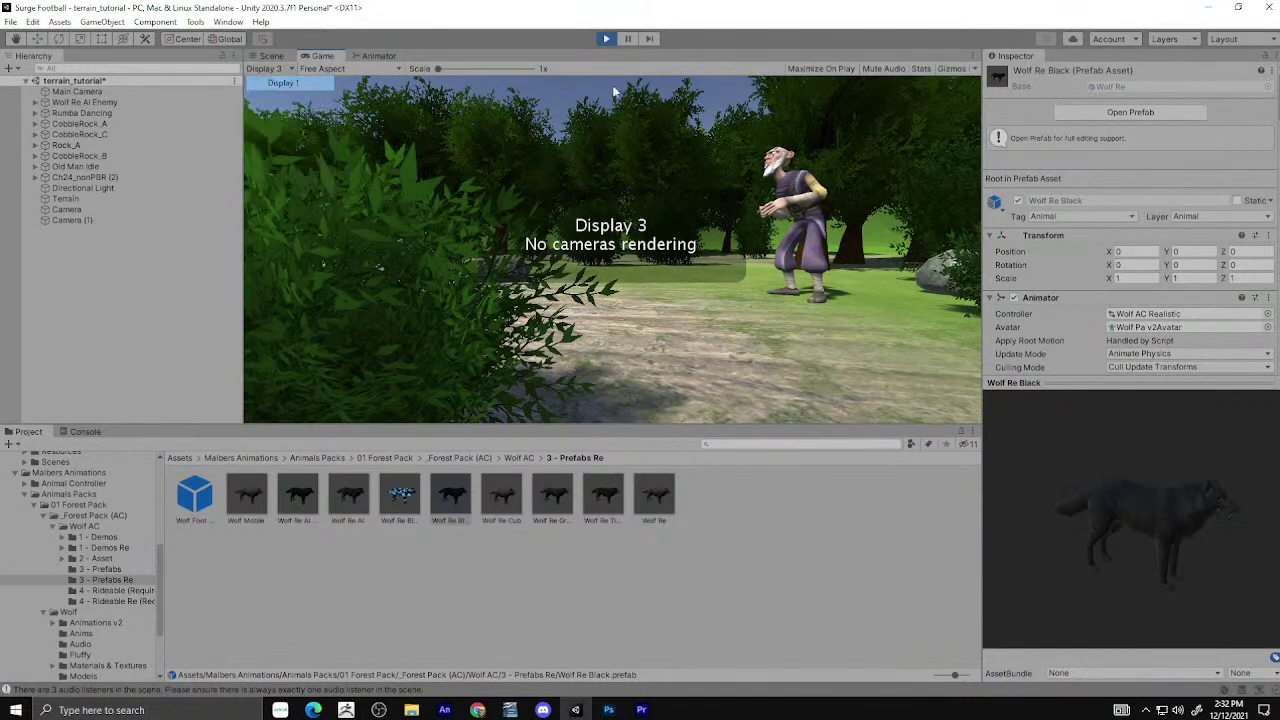
left_click(606, 40)
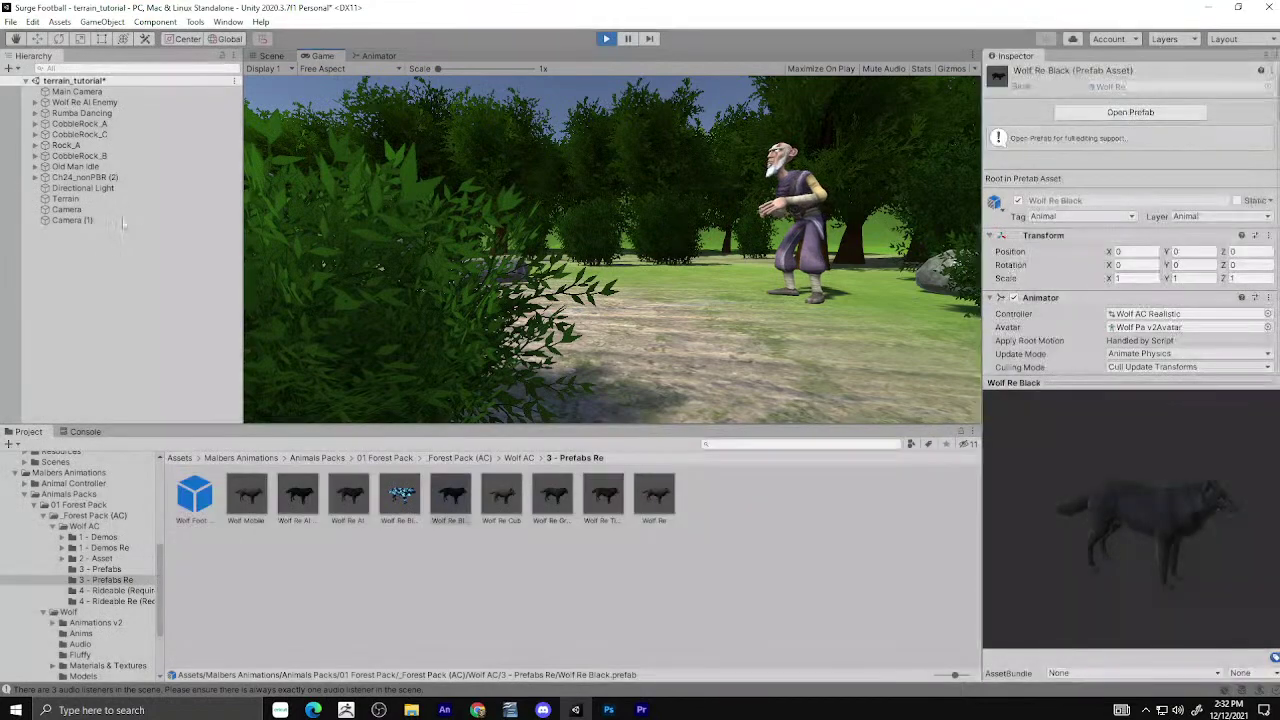
left_click(86, 221)
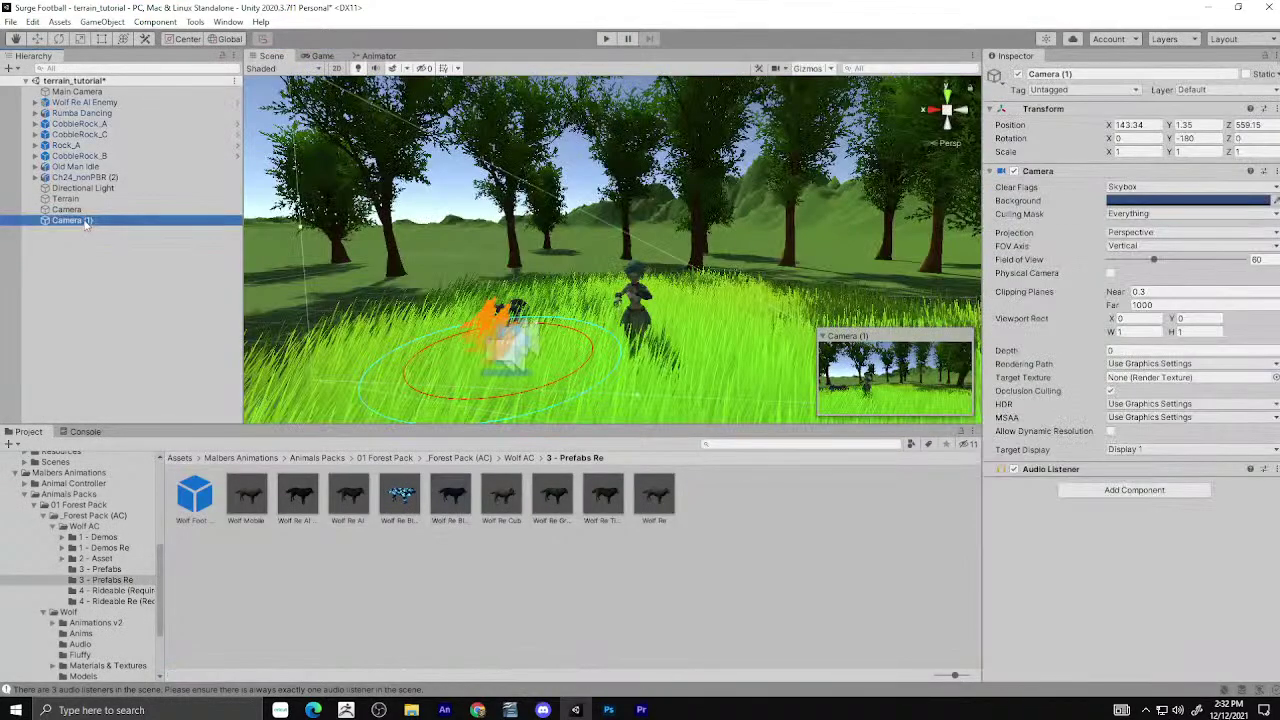
Set Camera (1)'s Target Display to Display 2.
double_click(86, 221)
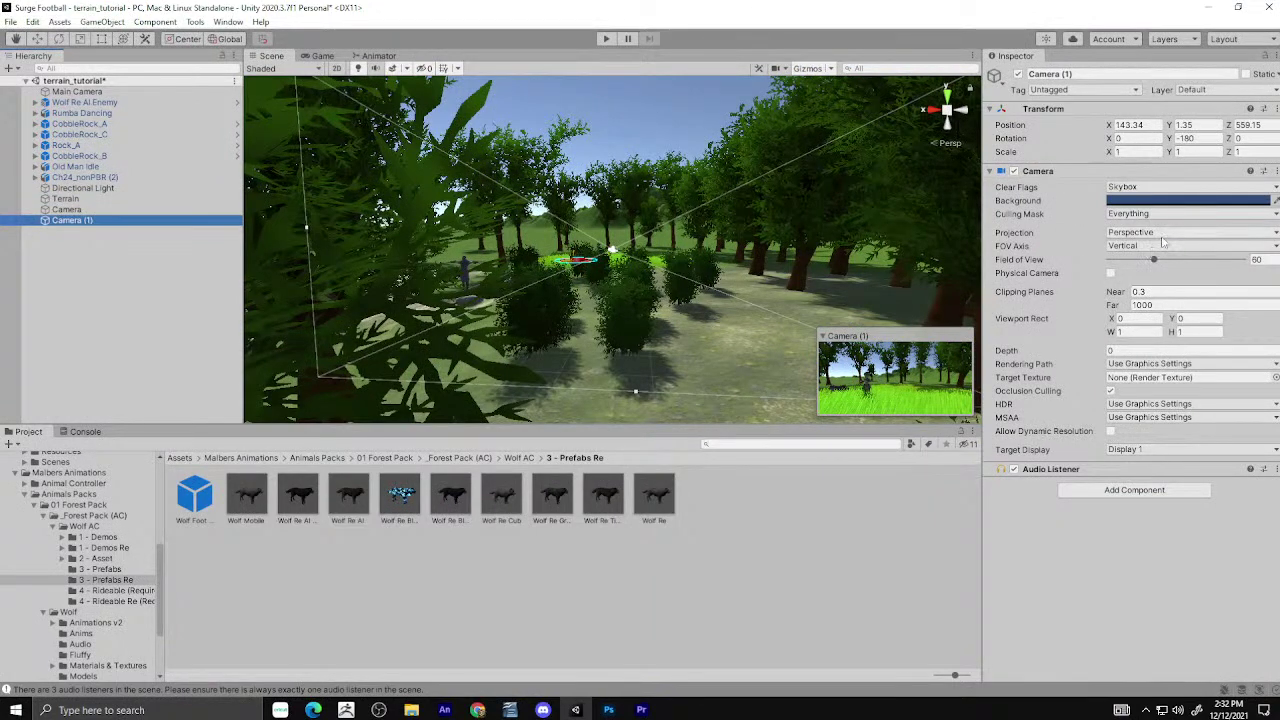
left_click(1172, 450)
left_click(1176, 480)
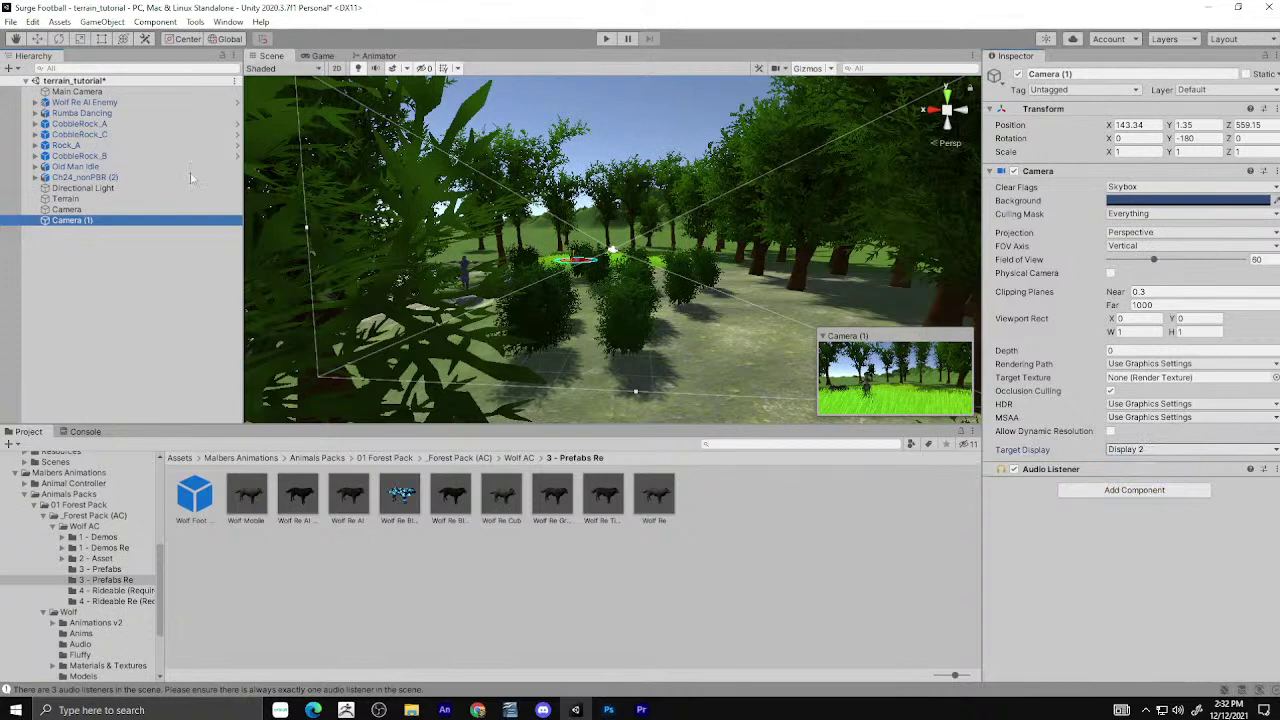
Shift Camera (1) along its X axis with the Move tool.
left_click(91, 222)
double_click(86, 222)
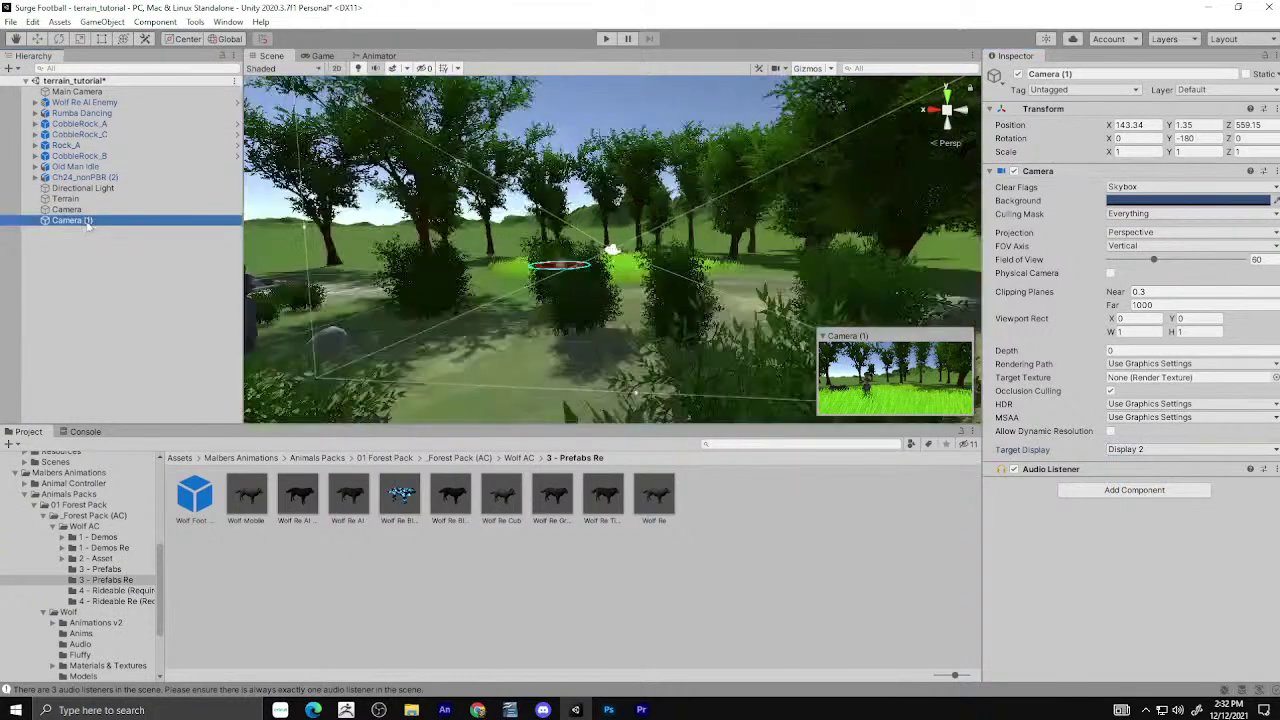
left_click(37, 38)
scroll(683, 308, "down", 4)
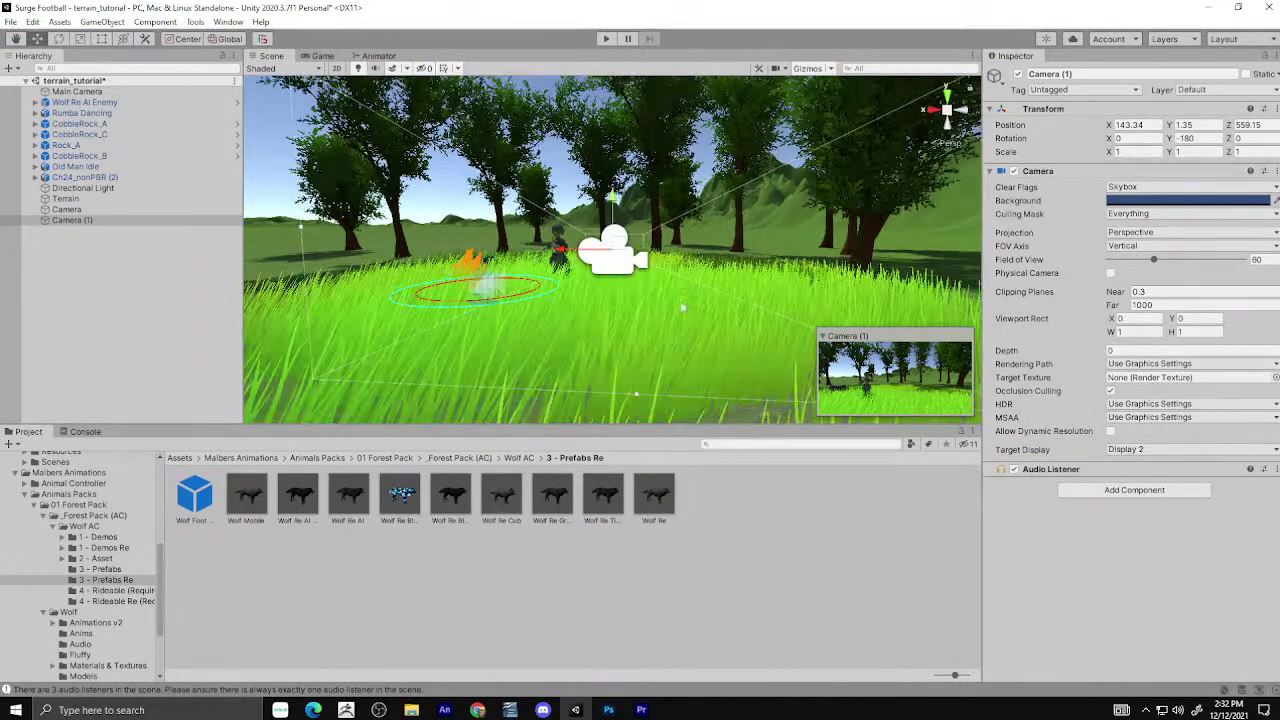
left_click_drag(576, 253, 497, 262)
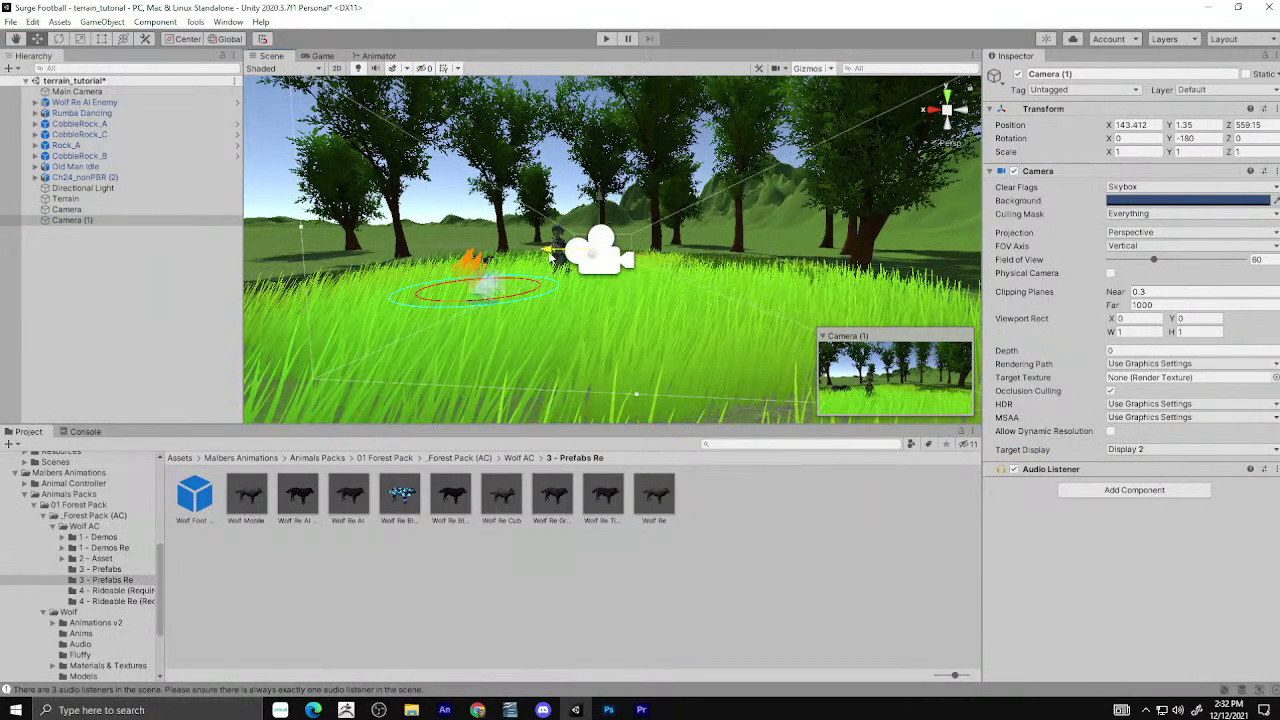
left_click_drag(472, 265, 344, 279)
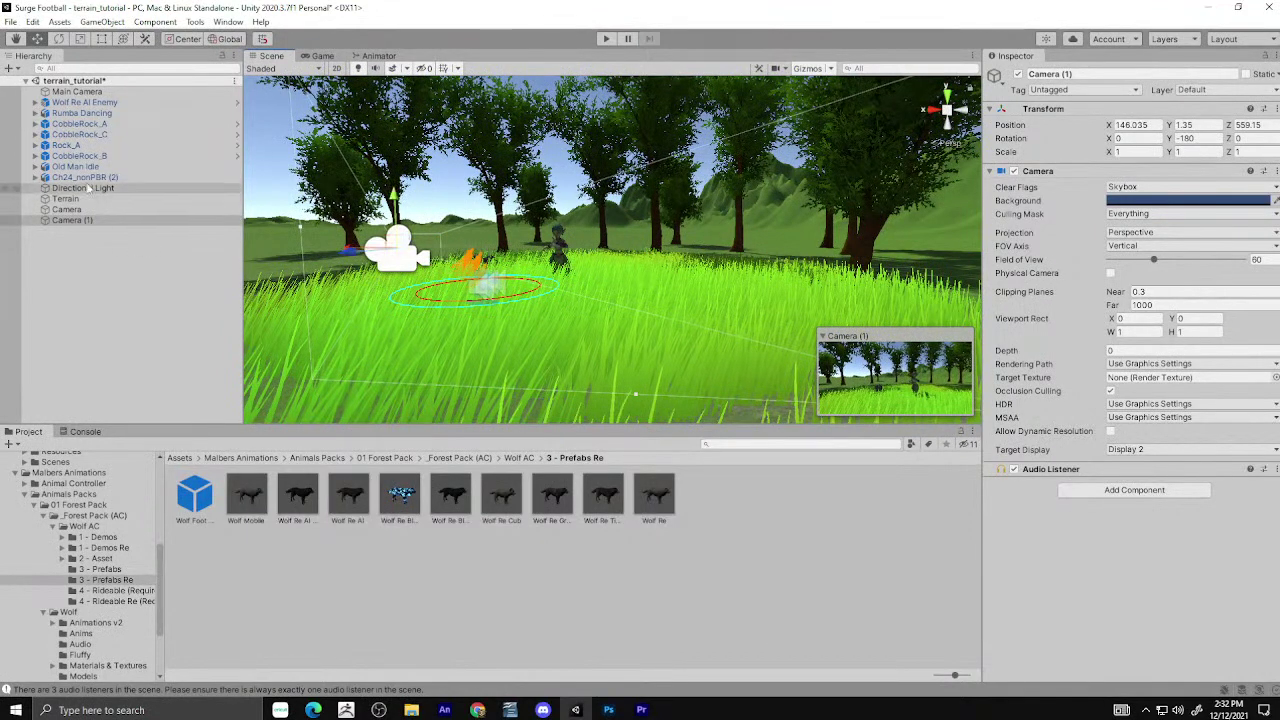
Move the Wolf Re AI Enemy along Z to 556.73 and view it through the game camera.
left_click(88, 102)
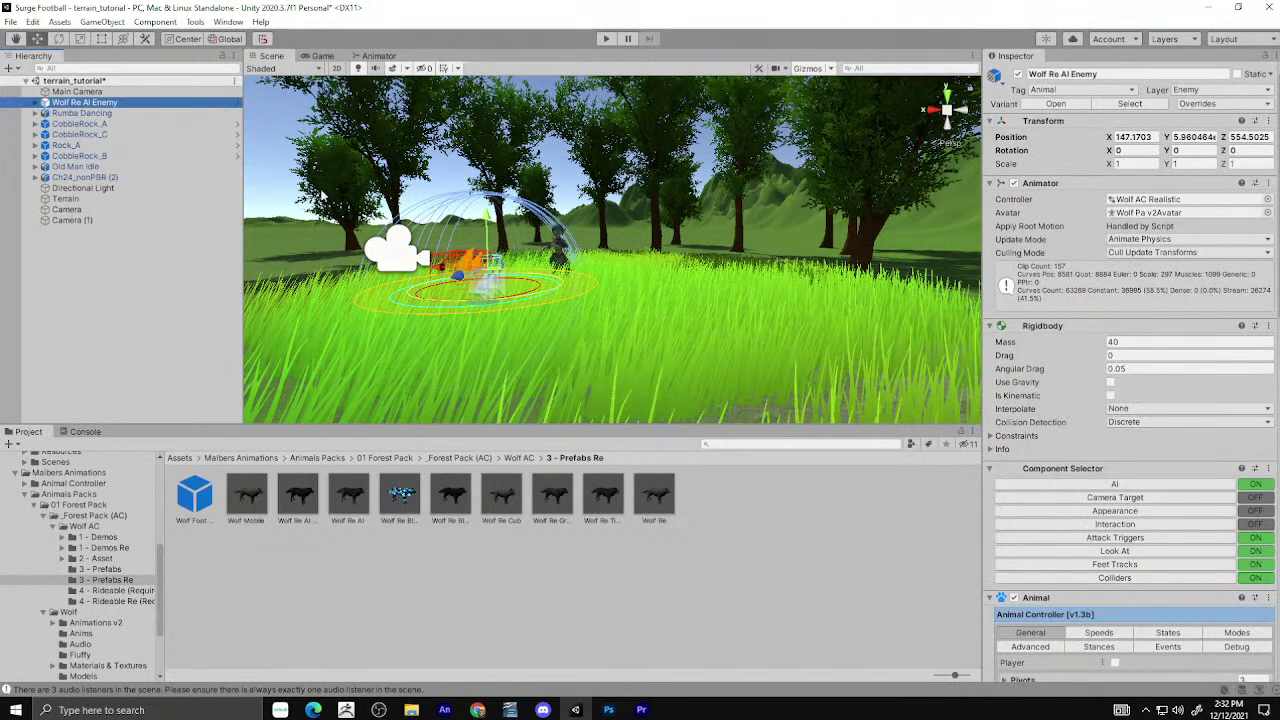
left_click_drag(455, 283, 404, 330)
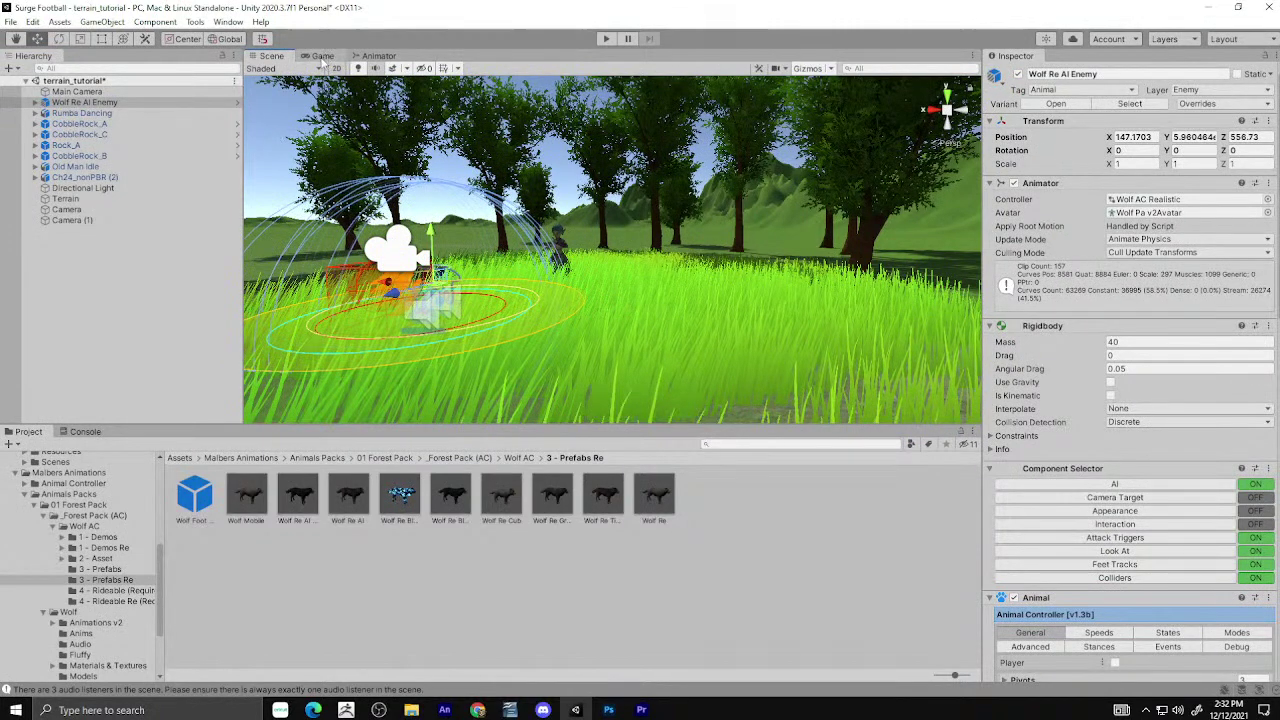
left_click(320, 56)
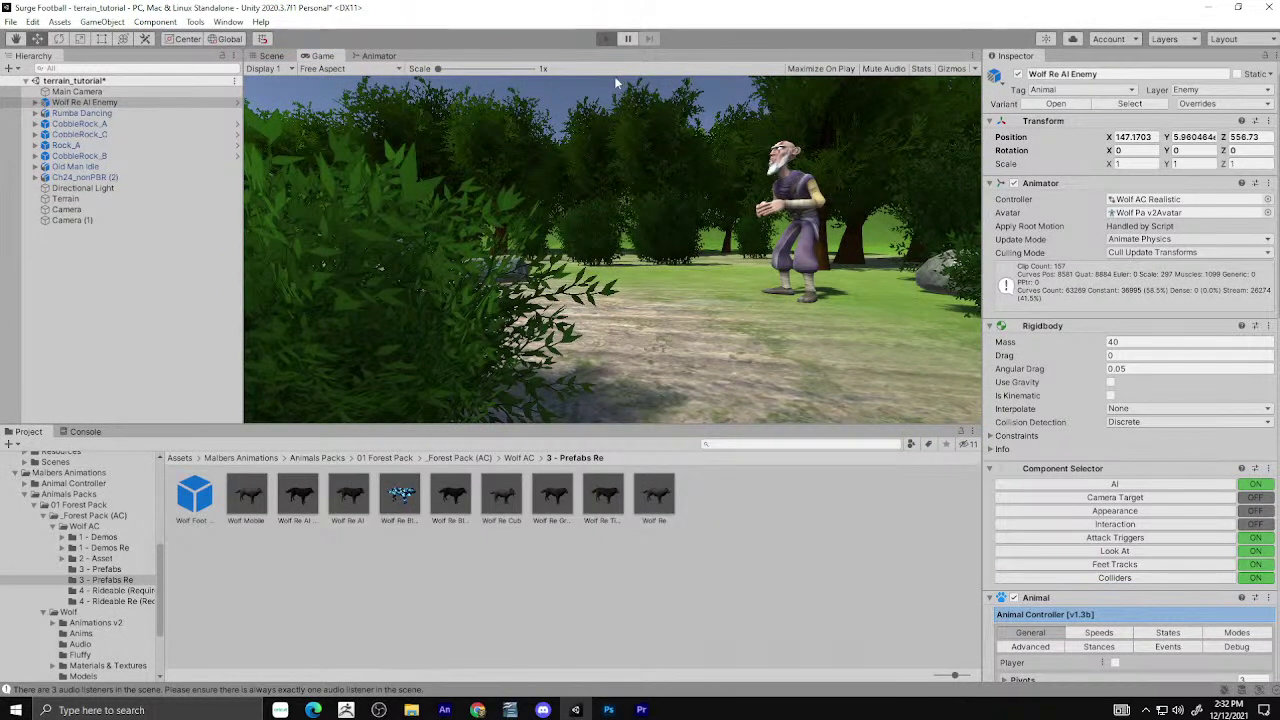
Run the game, confirm Display 2 shows the dancer and wolf, then stop and return to the Scene view.
left_click(605, 38)
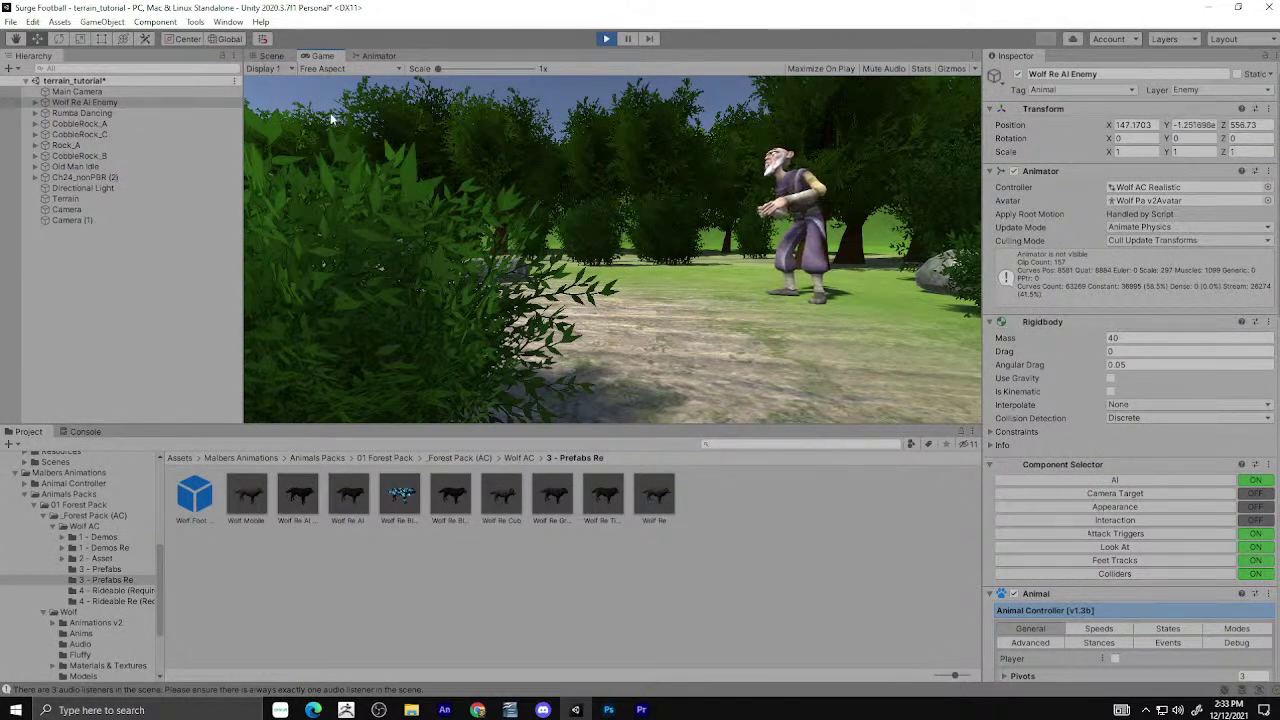
left_click(272, 70)
left_click(312, 103)
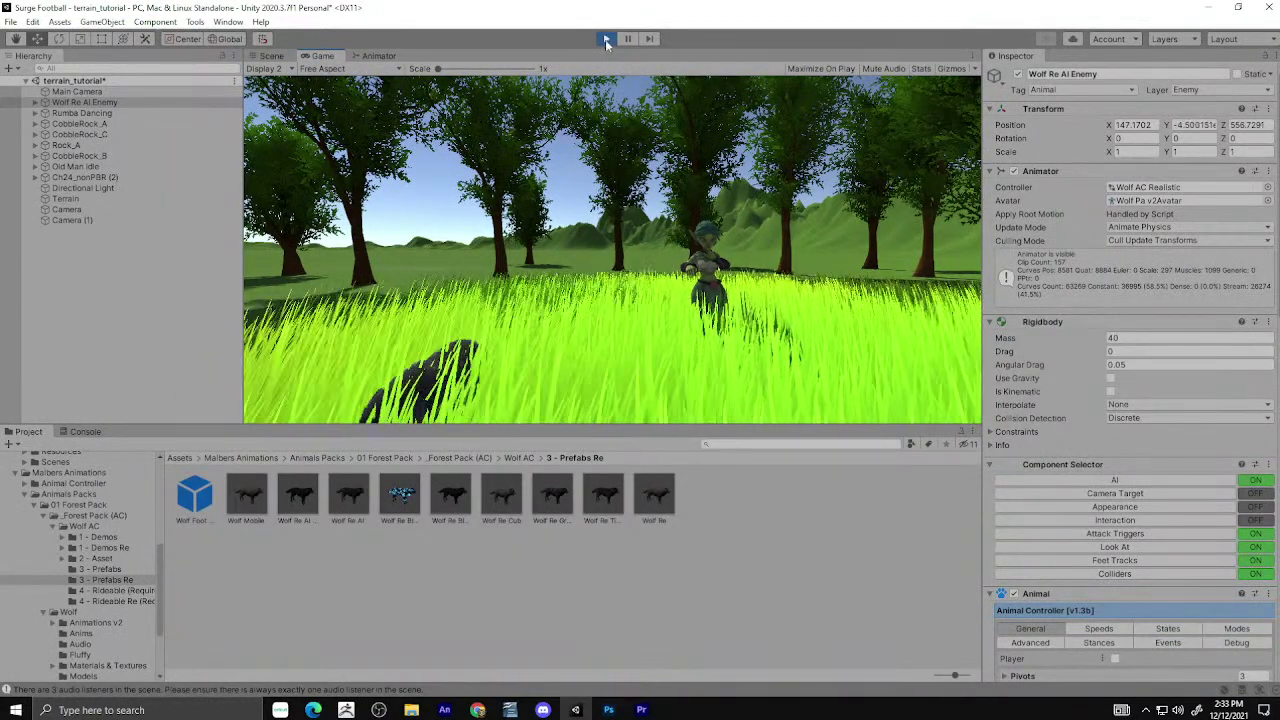
left_click(606, 40)
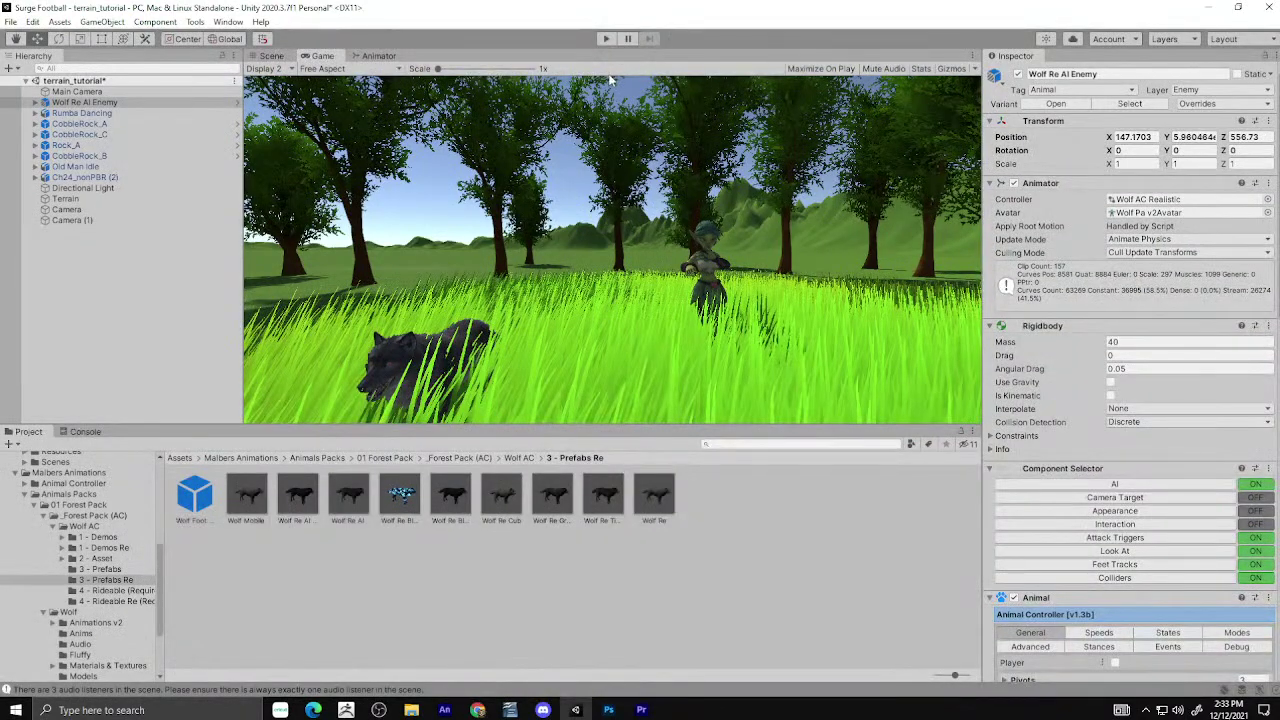
left_click(271, 56)
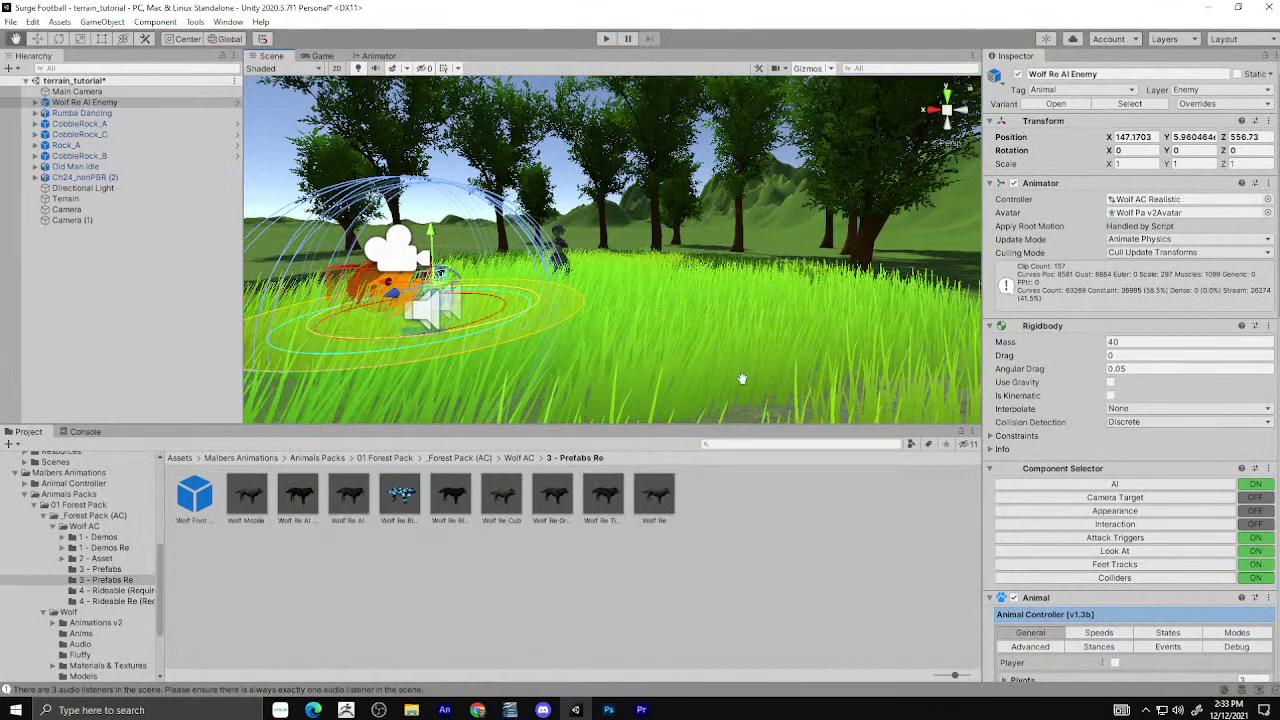
Frame the wolf, orbit over the trees, and select Terrain in the Hierarchy.
key("f")
left_click_drag(626, 311, 629, 349, "alt")
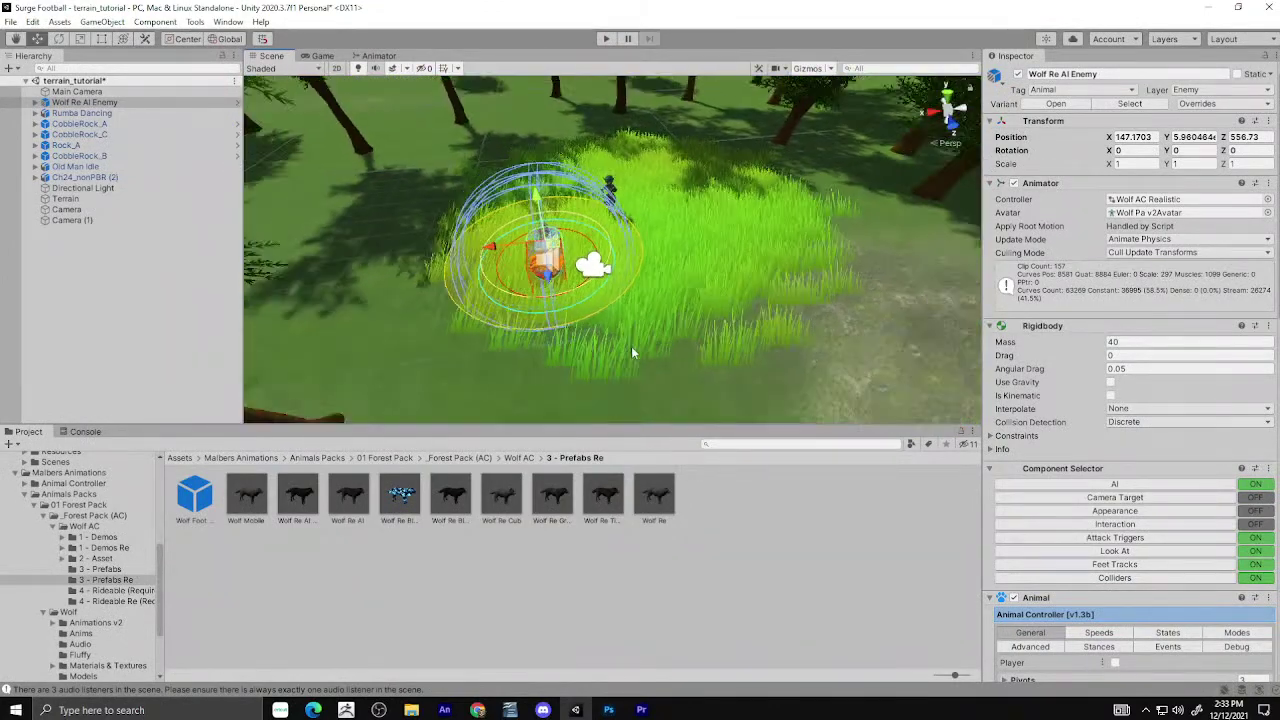
scroll(632, 346, "down", 5)
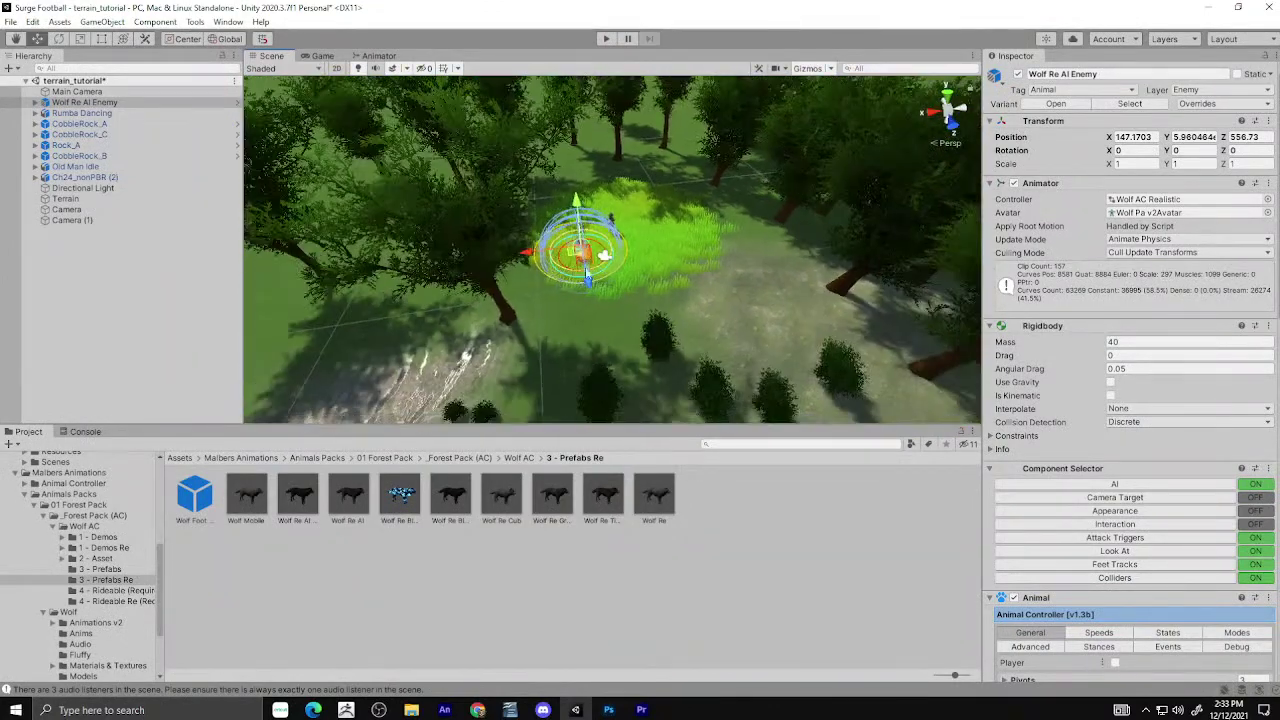
left_click_drag(665, 418, 642, 380, "alt")
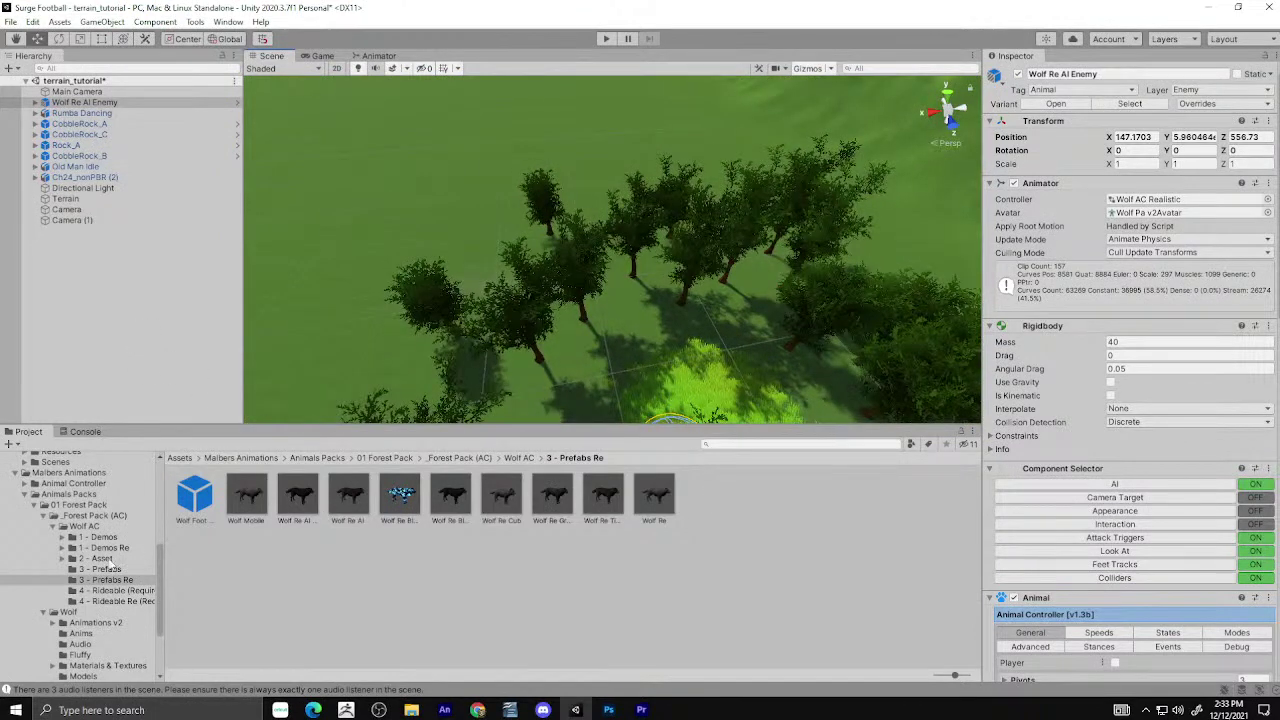
scroll(75, 493, "up", 3)
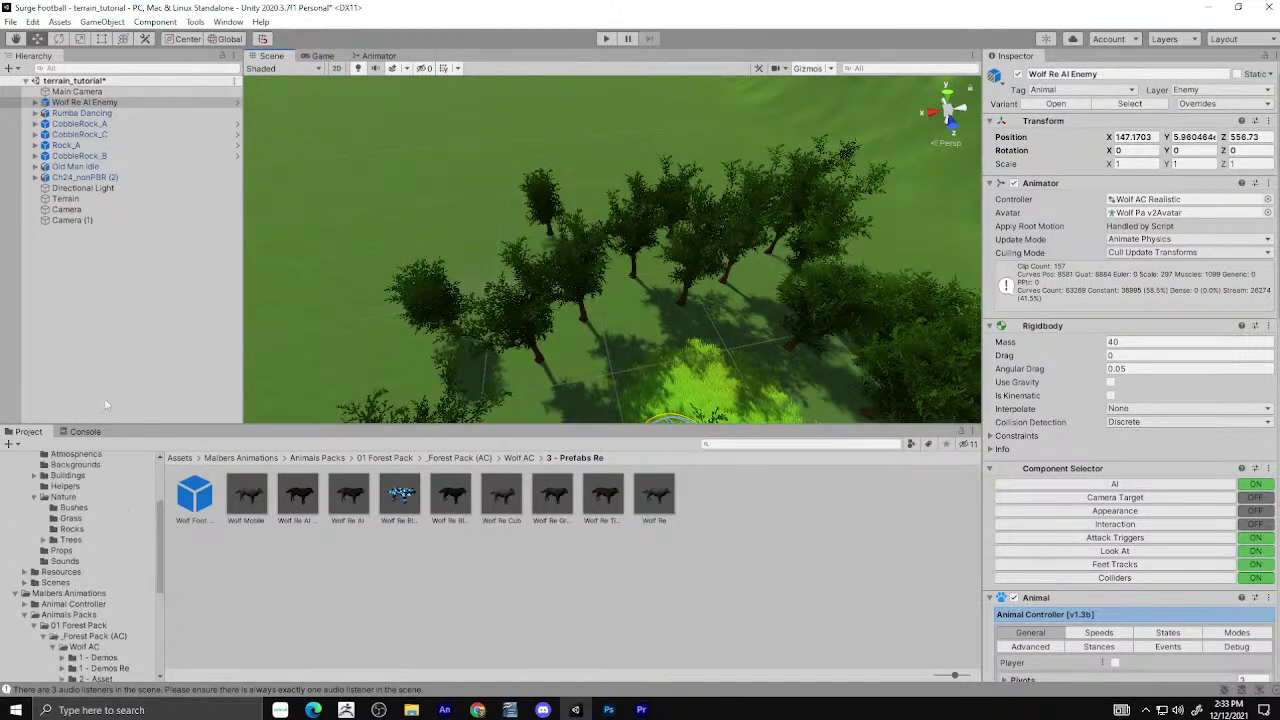
left_click(97, 201)
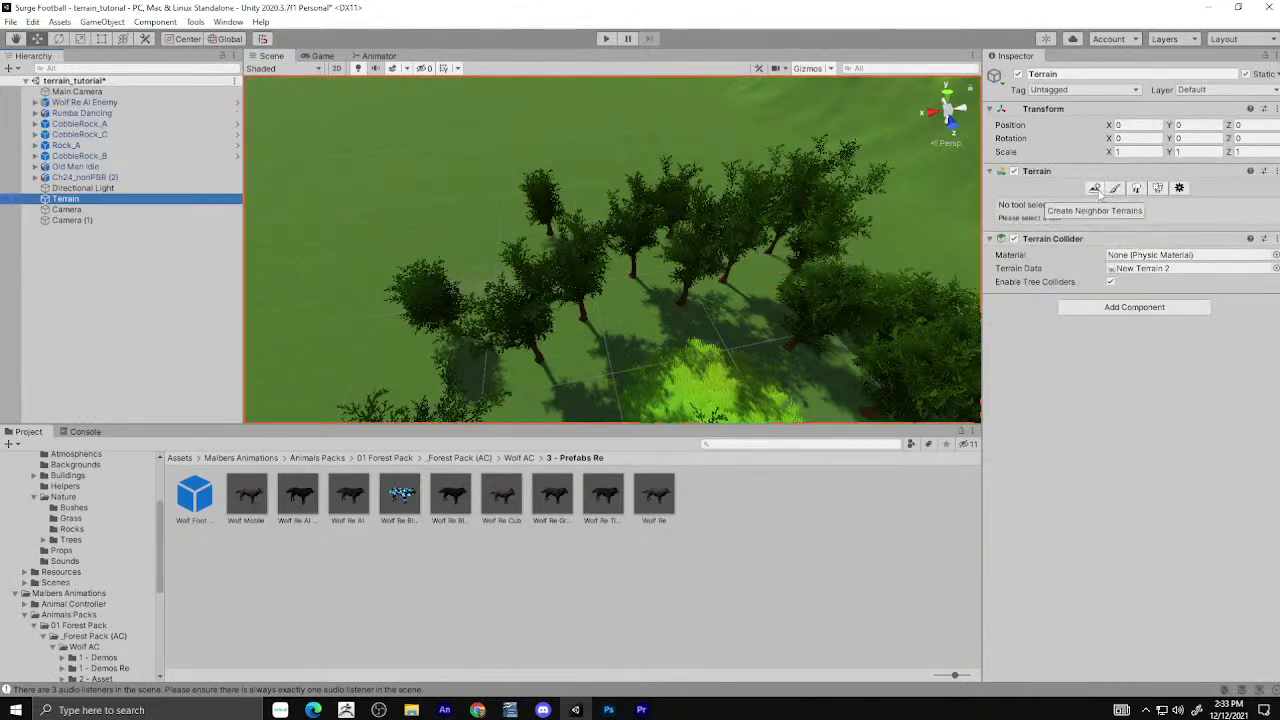
Paint clusters of bush03 on the left side of the terrain with the Paint Trees tool.
left_click(1117, 189)
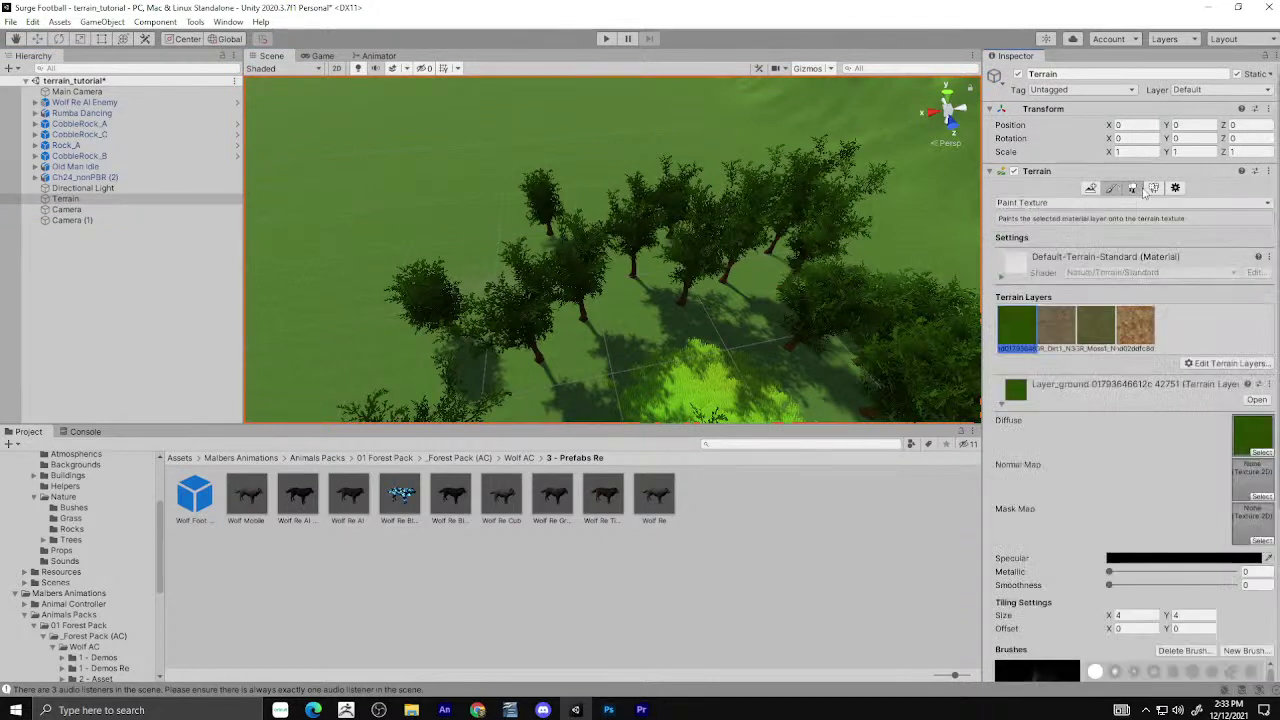
left_click(1137, 189)
left_click(1214, 299)
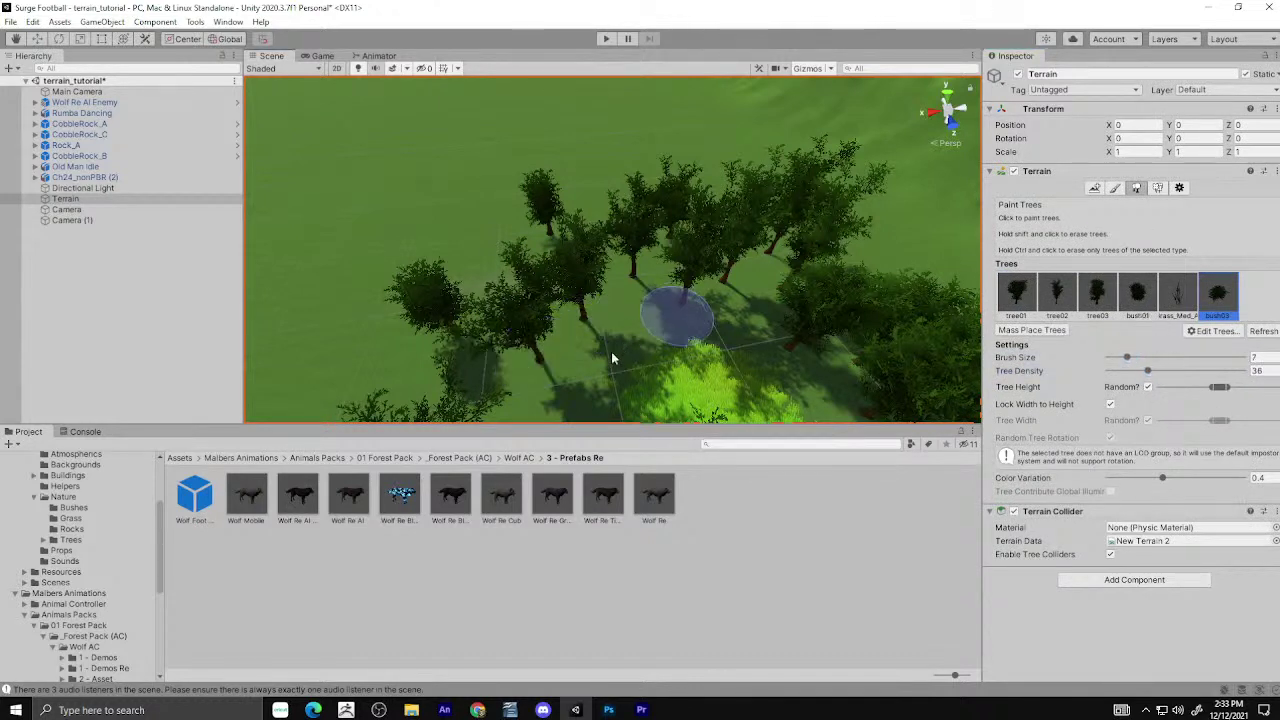
scroll(610, 330, "down", 3)
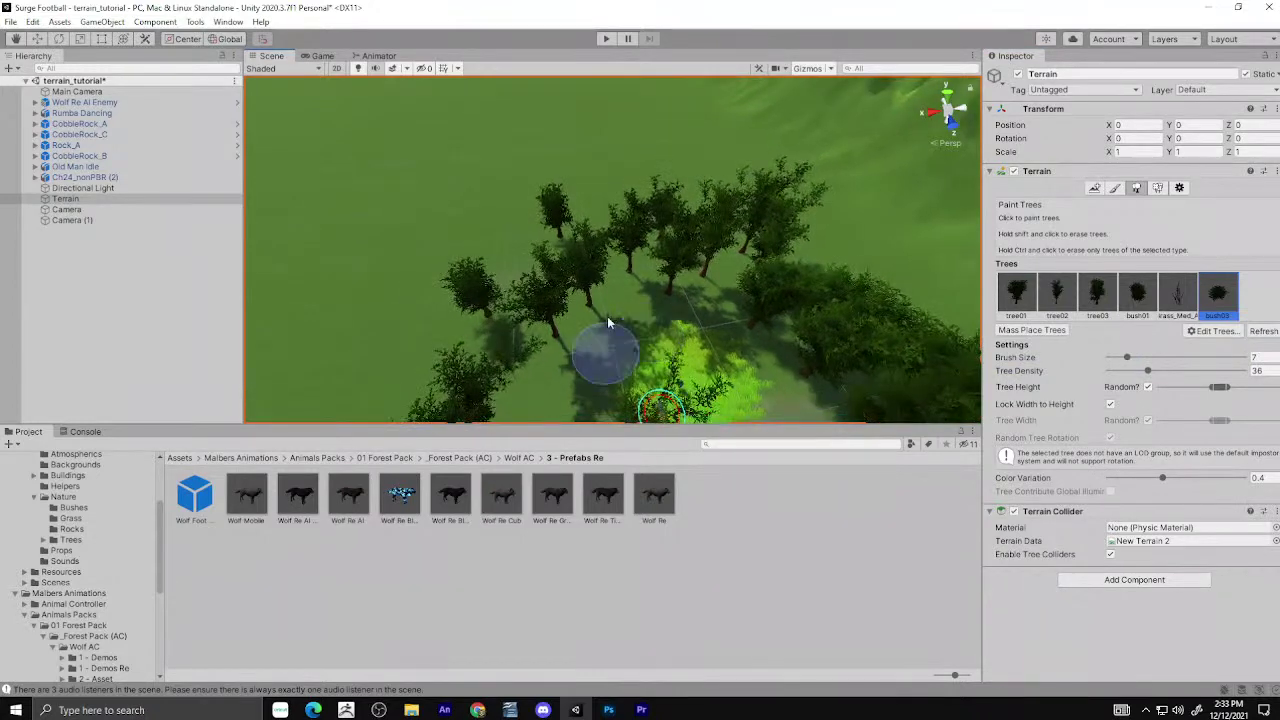
mouse_move(430, 343)
left_mouse_down()
mouse_move(579, 215)
mouse_move(685, 261)
left_mouse_up()
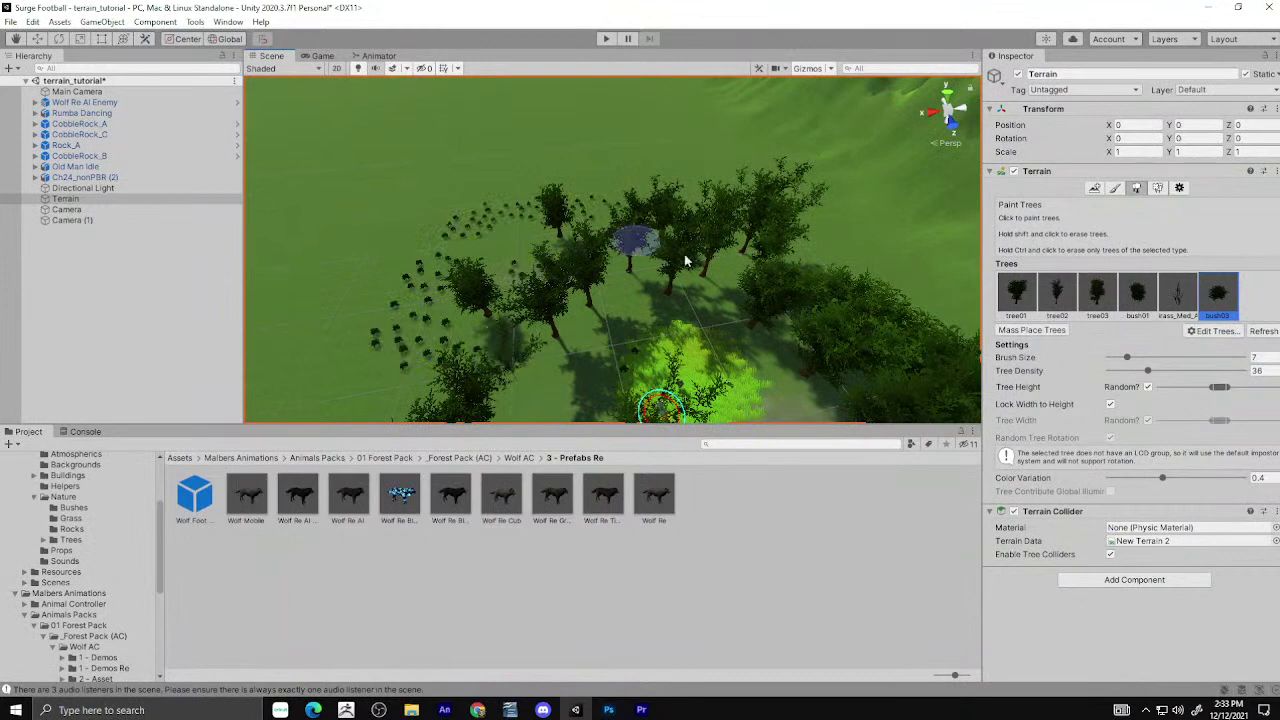
Paint tree03 trees from lower left toward top centre at Tree Density 68.
left_click(1017, 292)
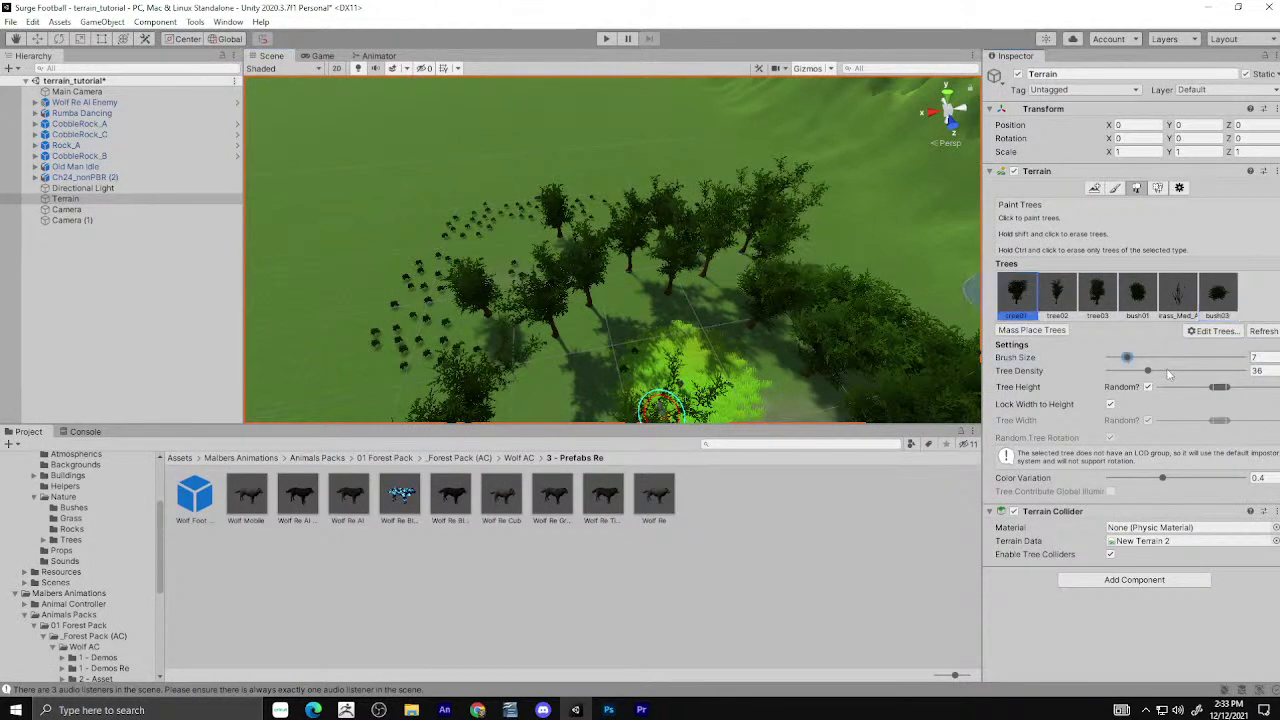
left_click(1102, 303)
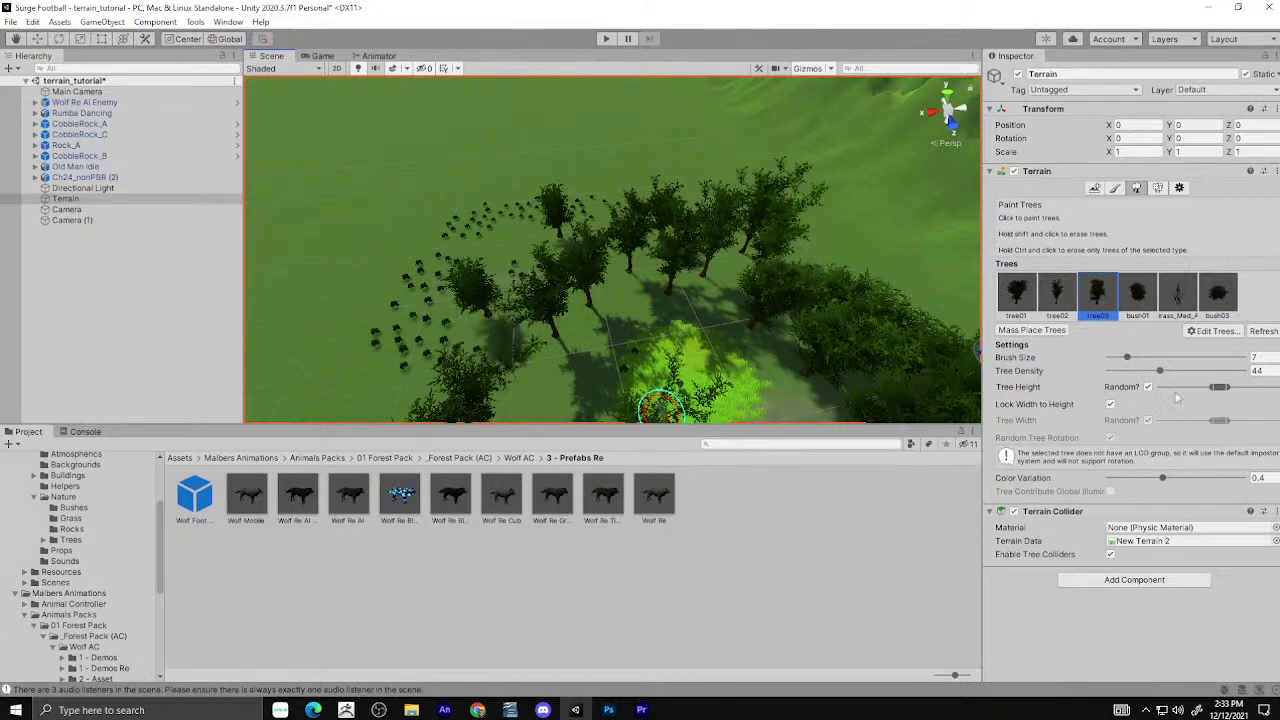
left_click_drag(1162, 372, 1195, 372)
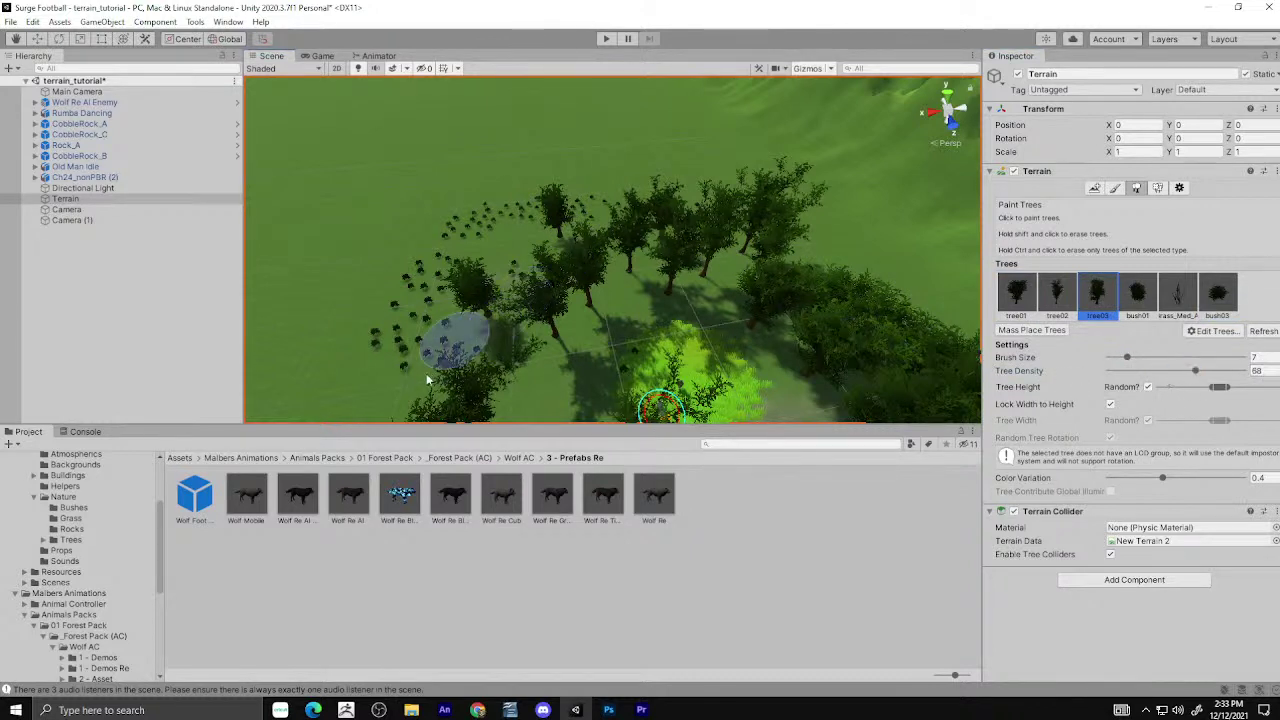
left_click_drag(485, 298, 743, 243)
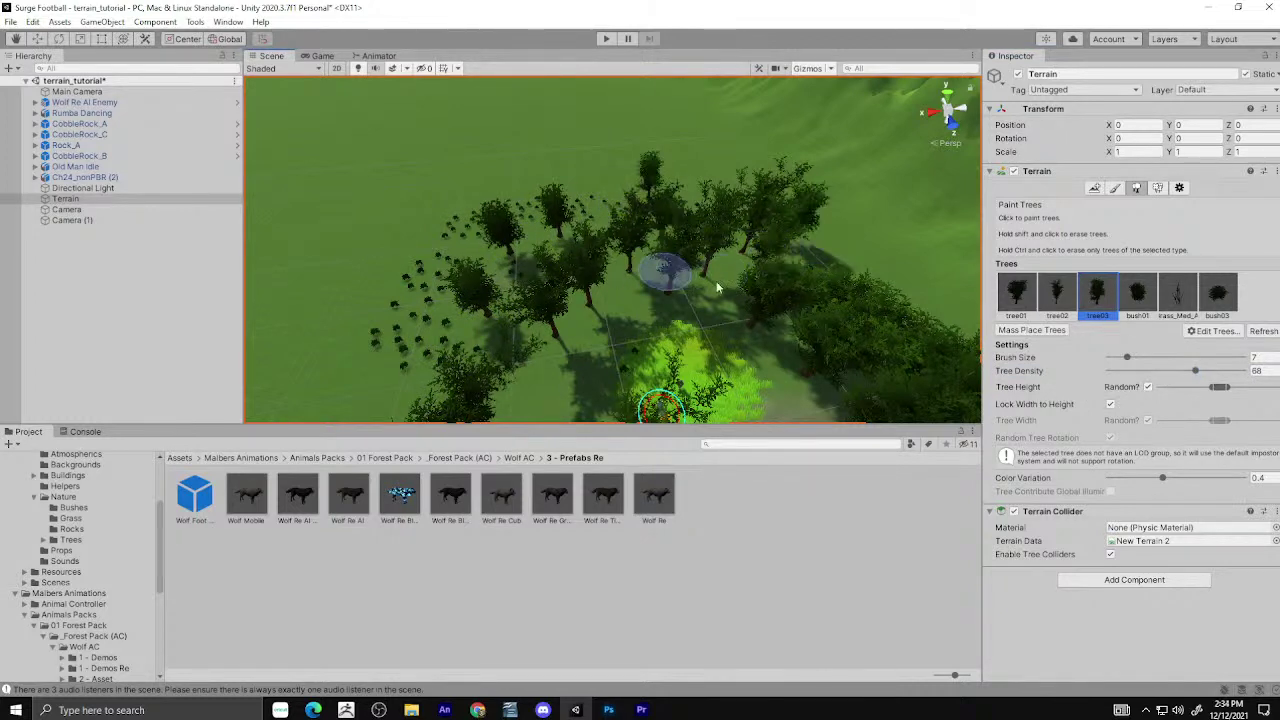
Paint a broad band of tree01 with brush size about 23, then run the game.
left_click(1010, 300)
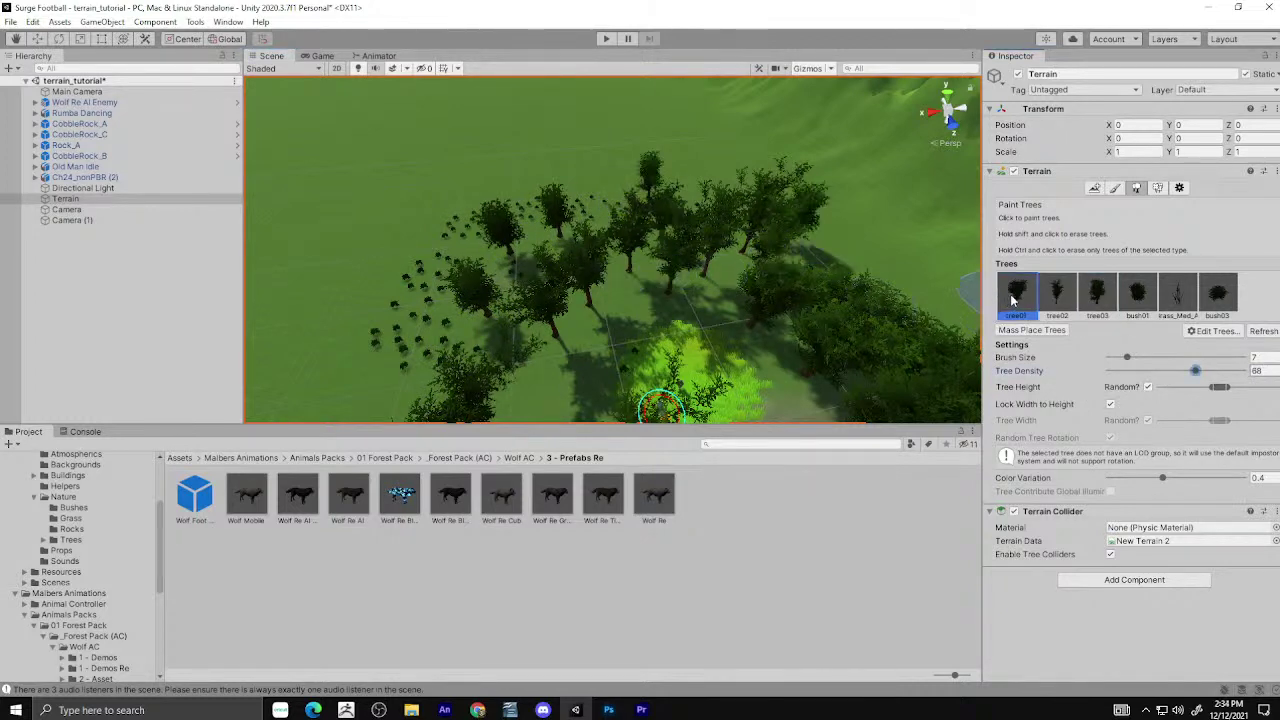
left_click(1146, 359)
mouse_move(657, 175)
left_mouse_down()
mouse_move(479, 285)
mouse_move(428, 366)
left_mouse_up()
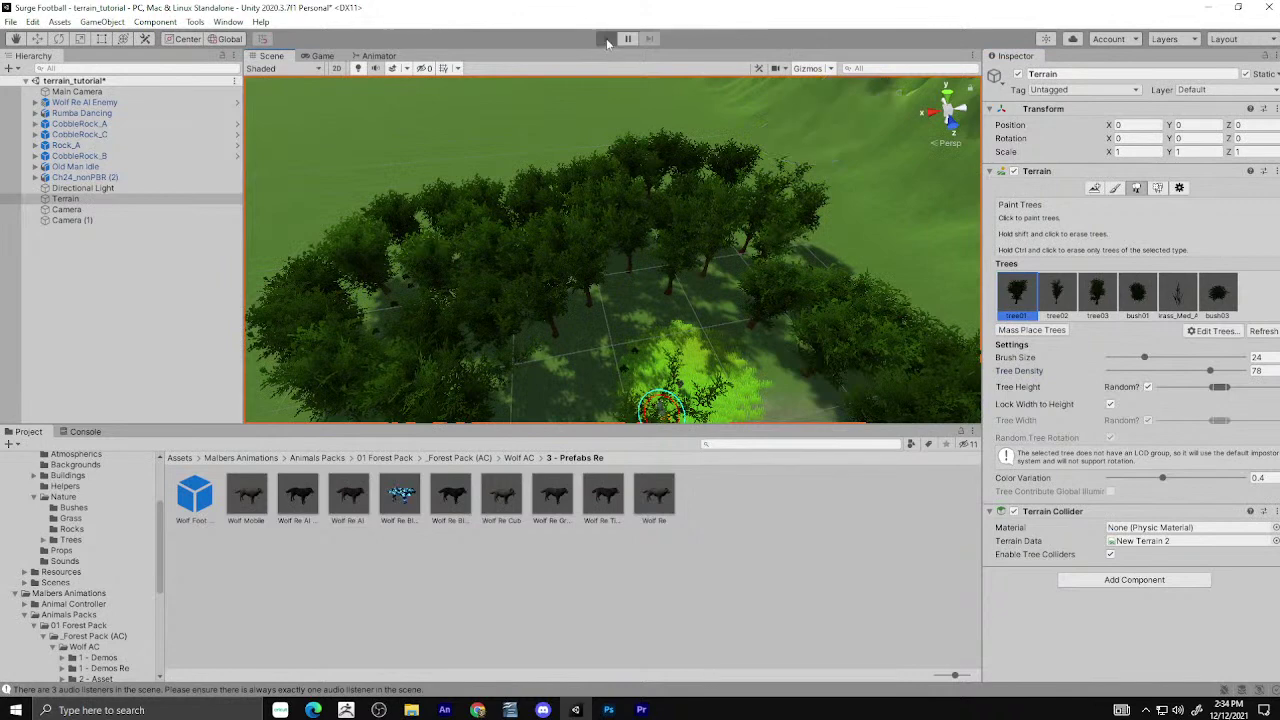
left_click(606, 38)
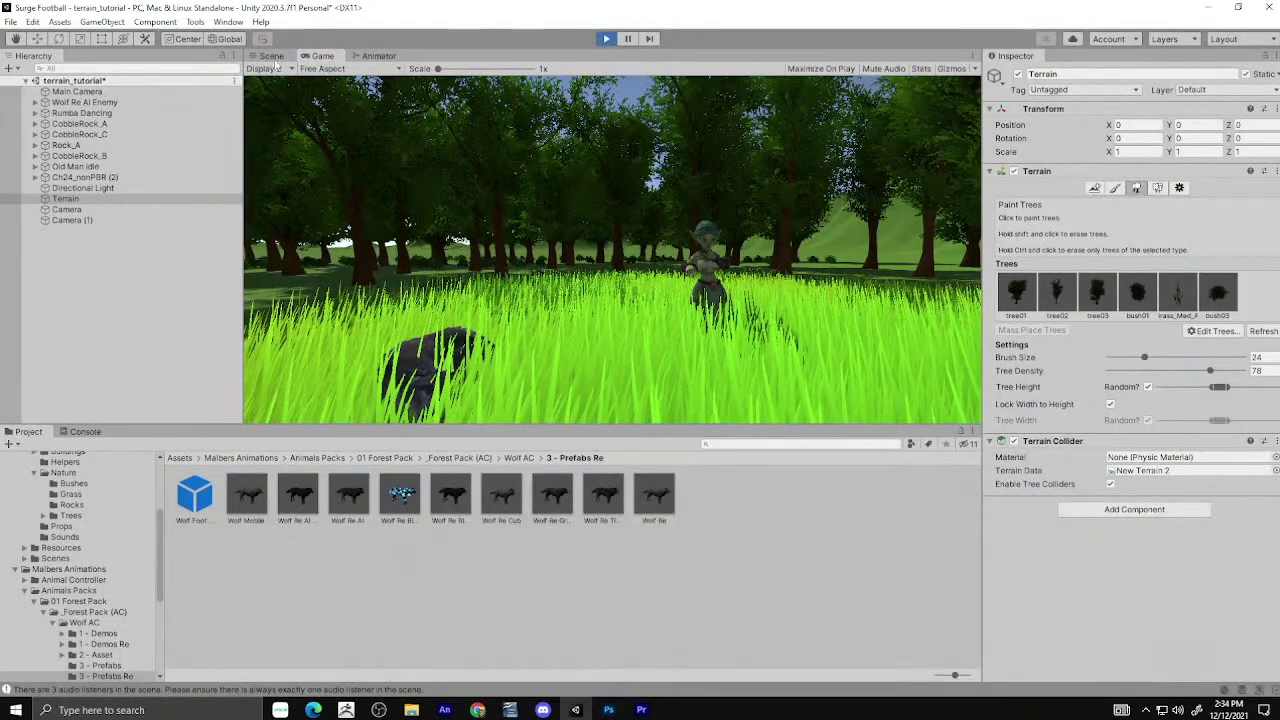
Zoom into the clearing, select the Rumba Dancing character and frame it against the forest.
left_click(271, 57)
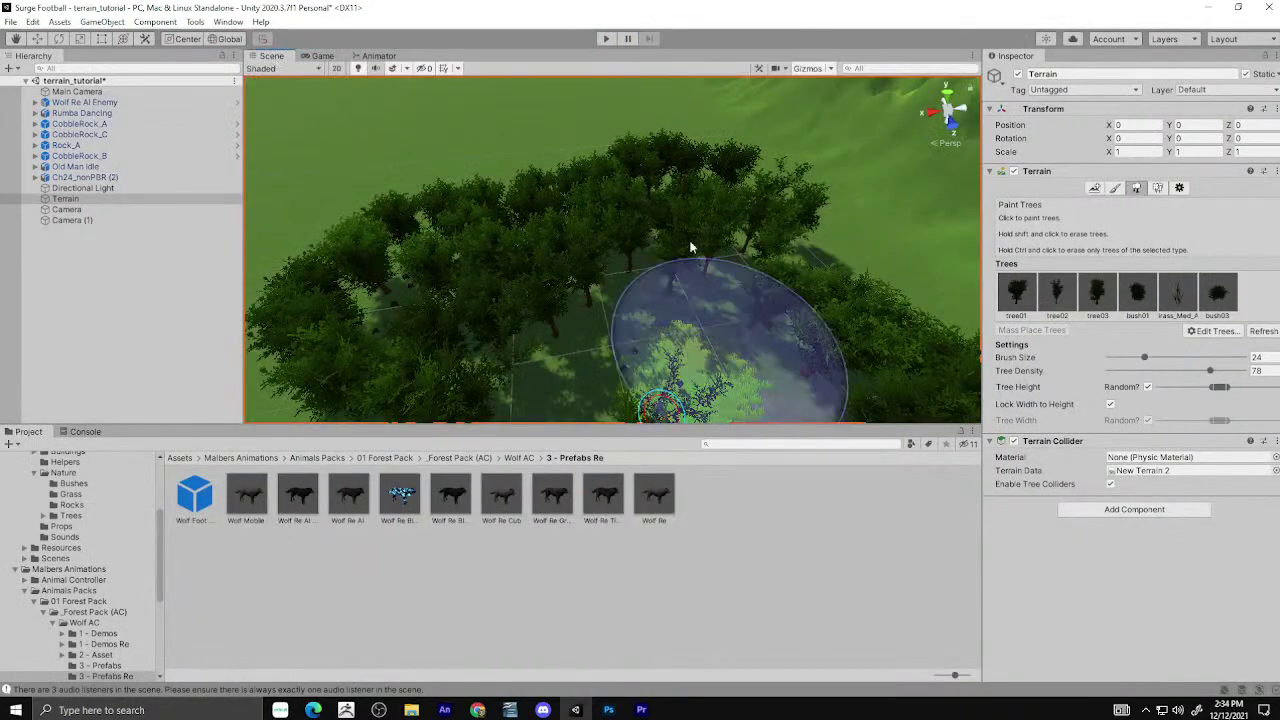
scroll(700, 250, "up", 2)
scroll(641, 218, "up", 2)
scroll(641, 218, "up", 1)
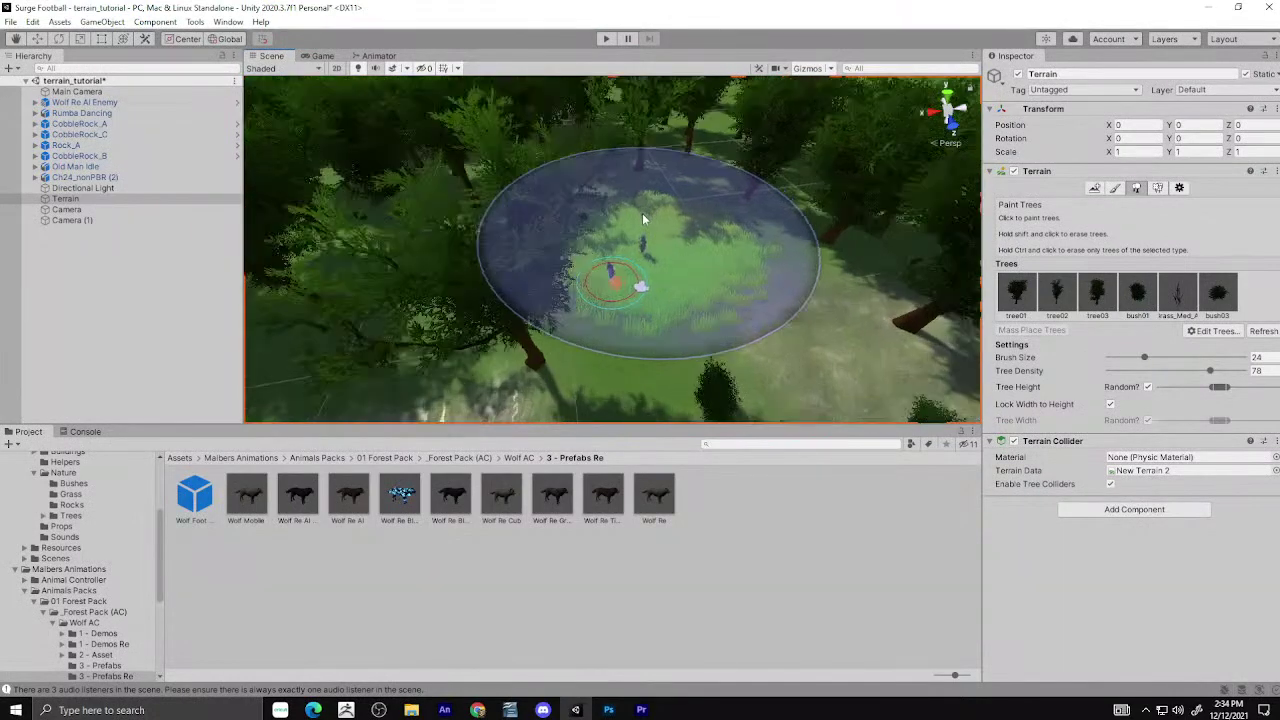
scroll(641, 218, "up", 2)
left_click(37, 38)
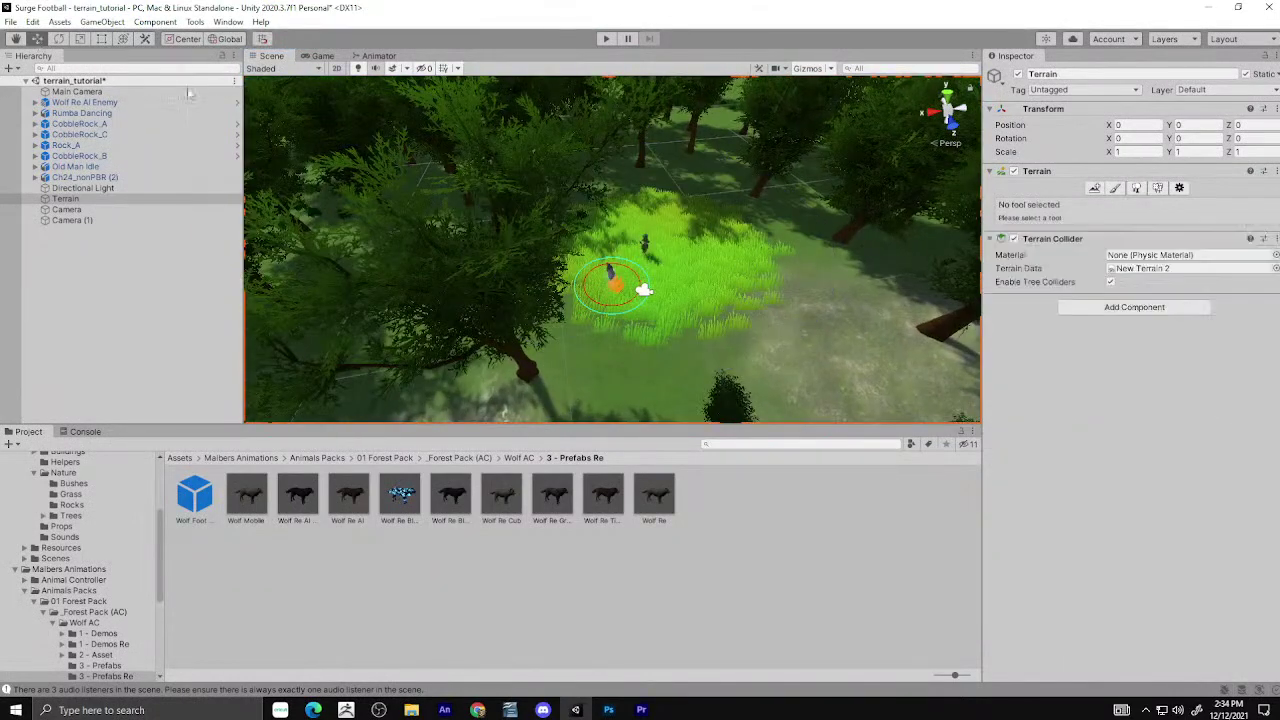
left_click(645, 246)
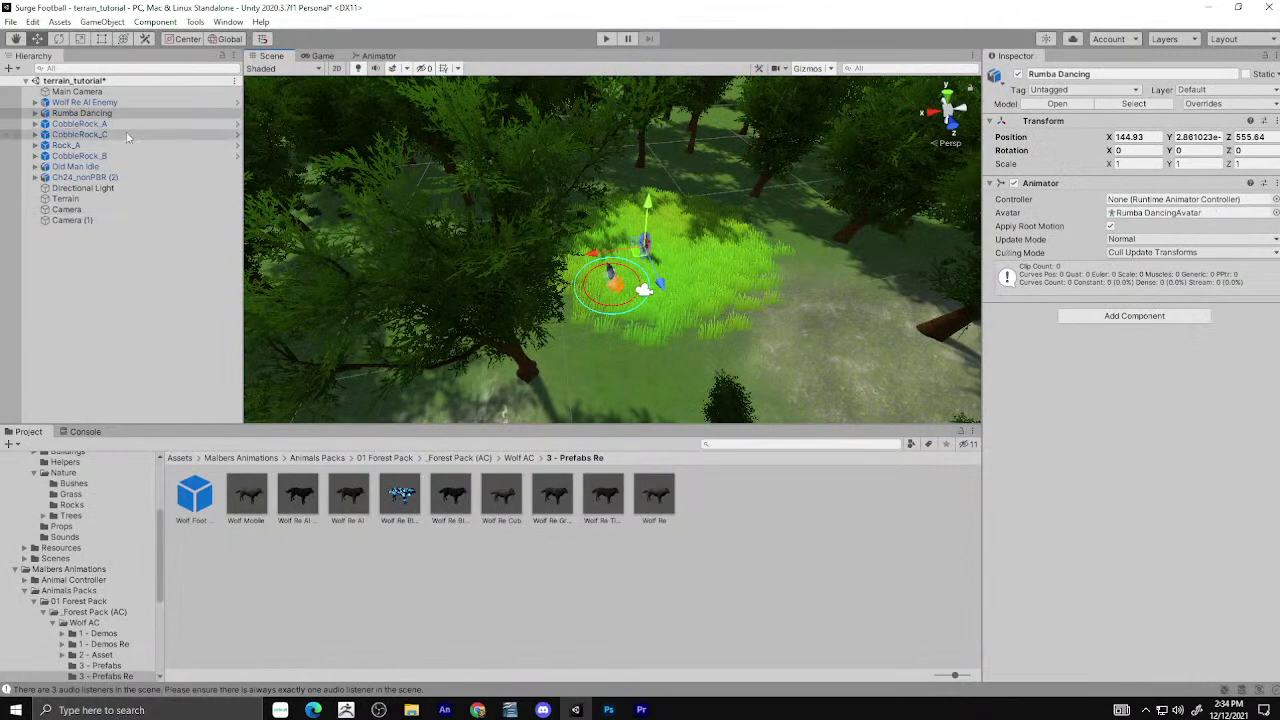
double_click(100, 113)
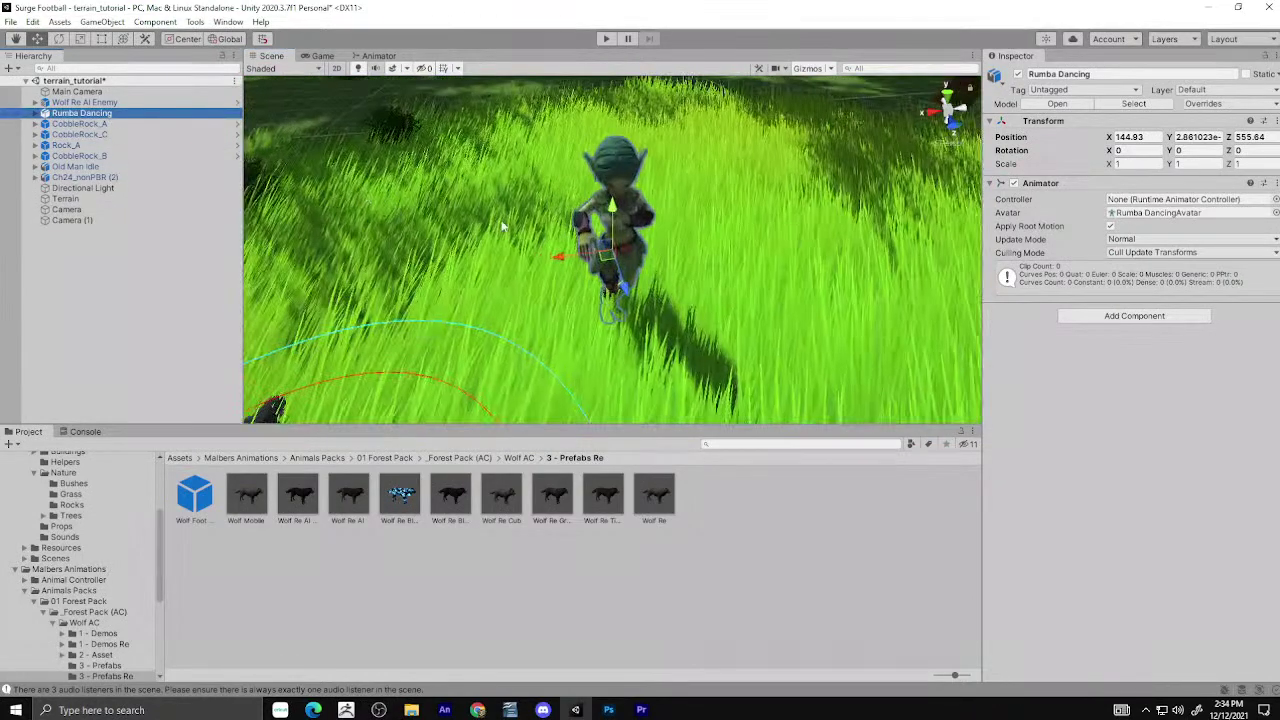
right_click_drag(838, 374, 838, 250)
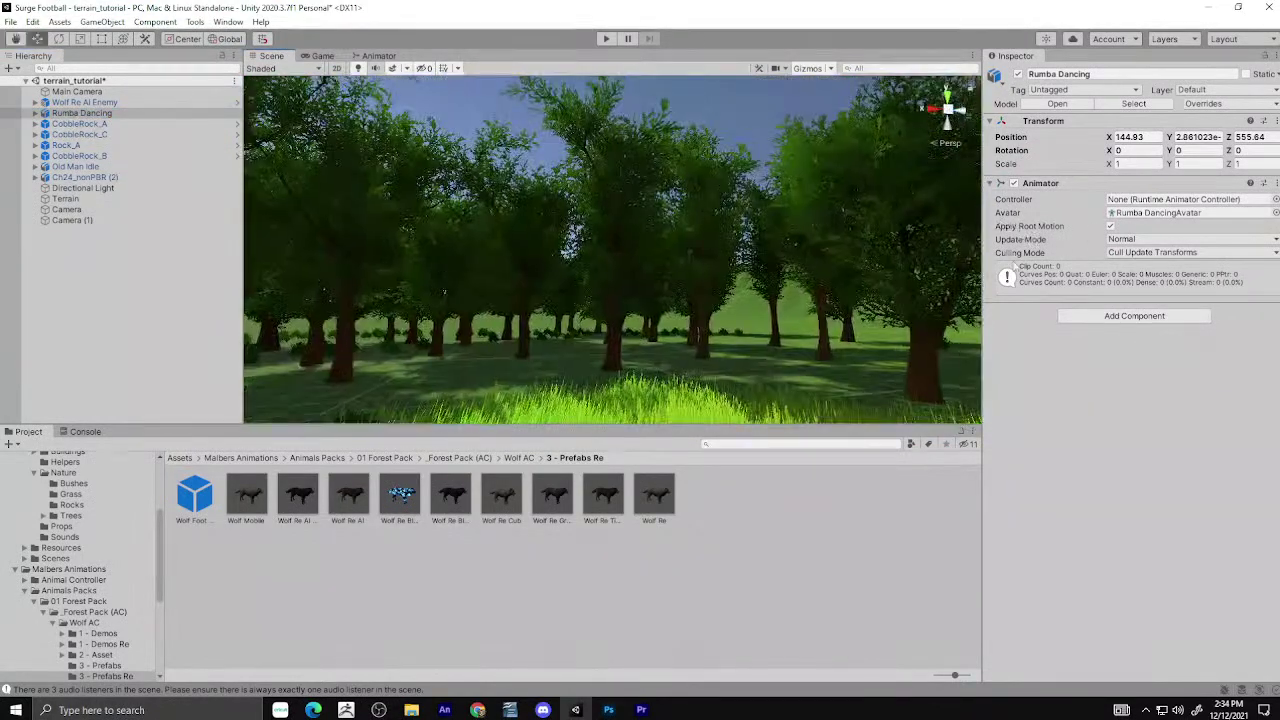
scroll(70, 560, "up", 3)
Create an Animator Controller named dance in Assets and assign it to Rumba Dancing's Animator.
left_click(52, 510)
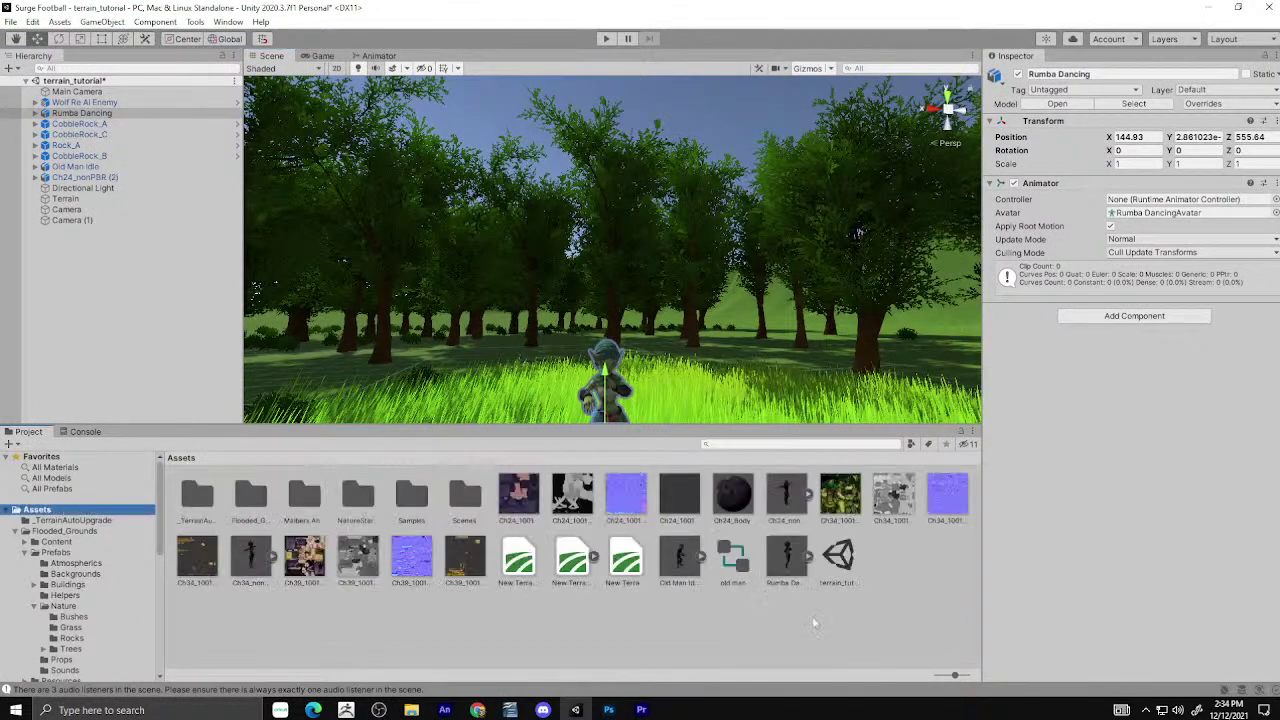
right_click(883, 584)
mouse_move(958, 213)
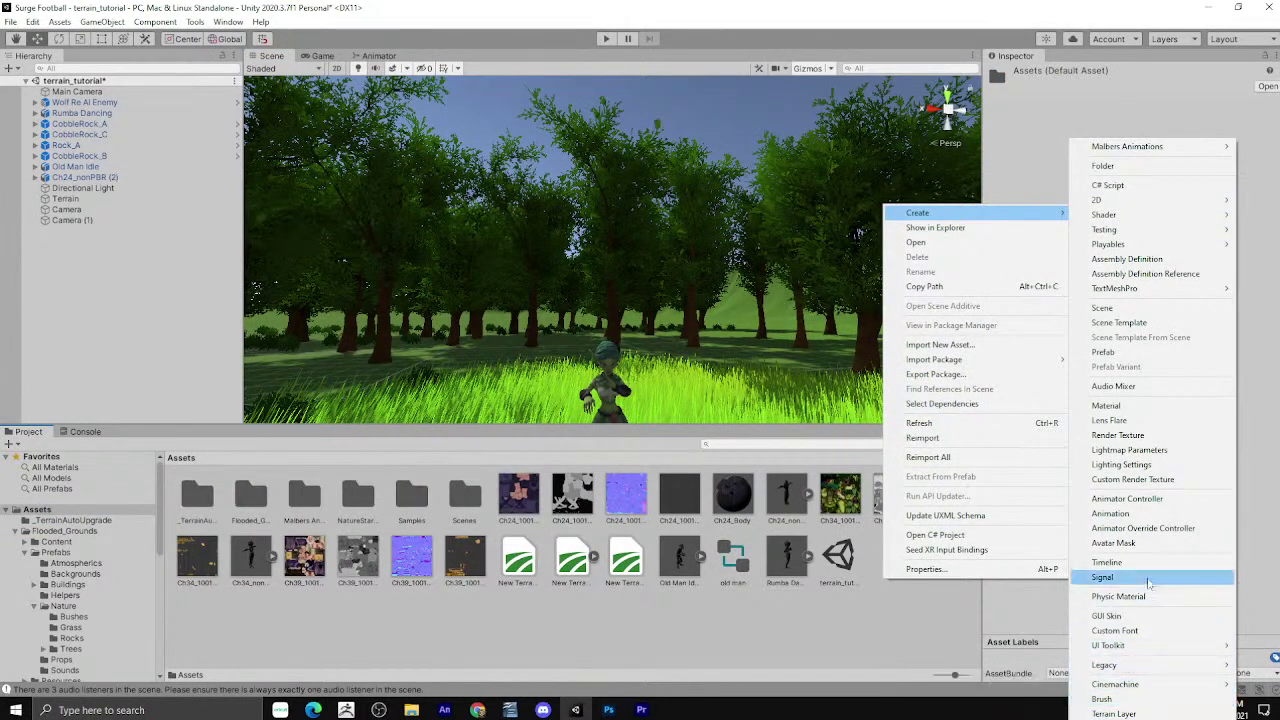
left_click(1155, 500)
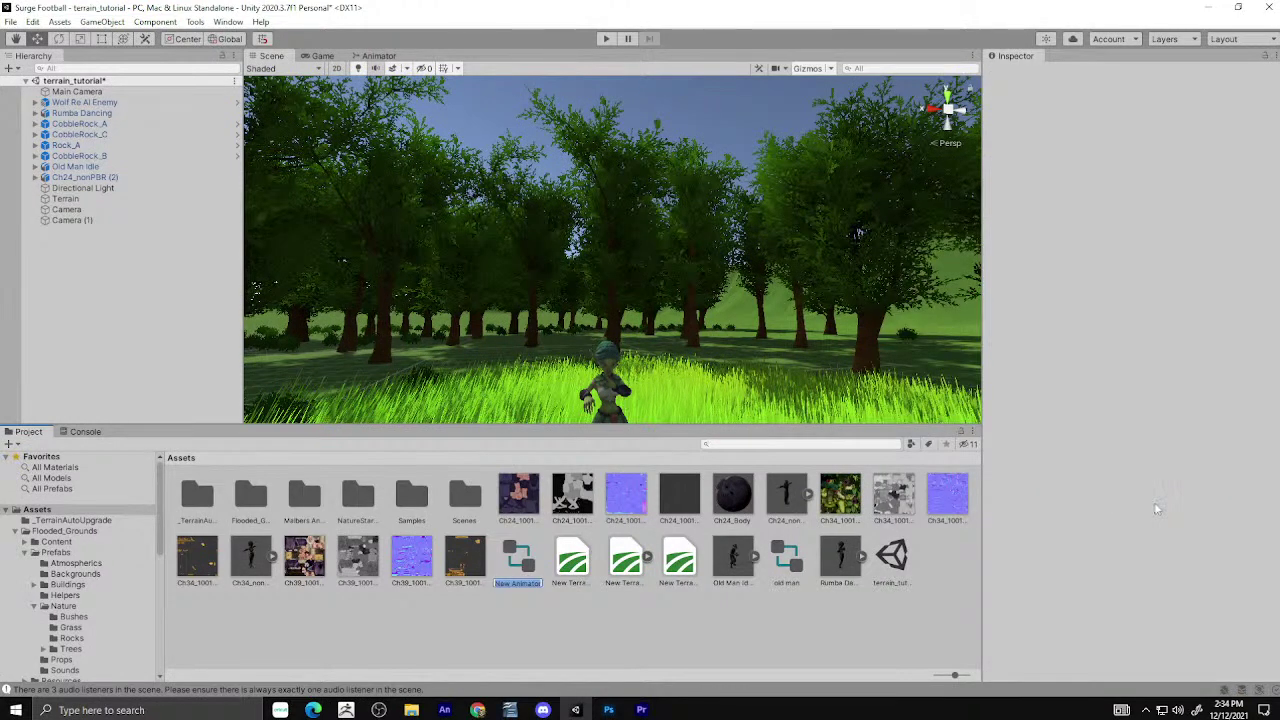
type("dance")
key("Return")
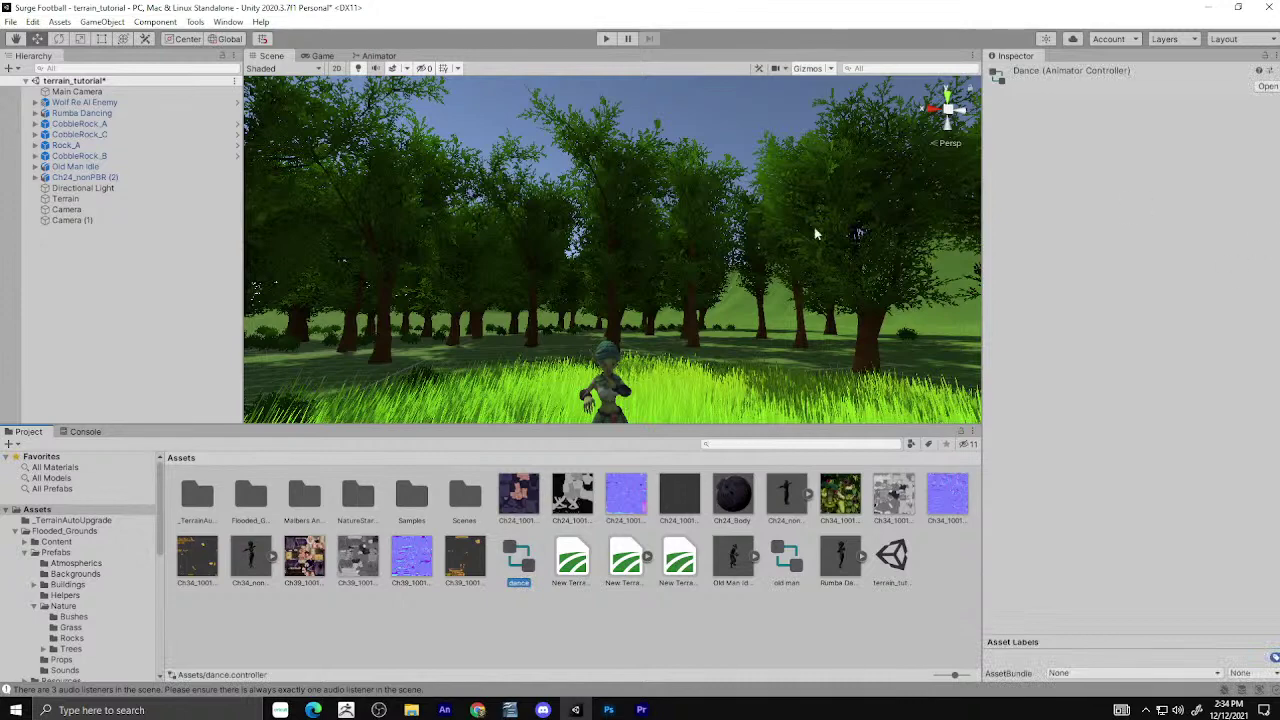
left_click(617, 362)
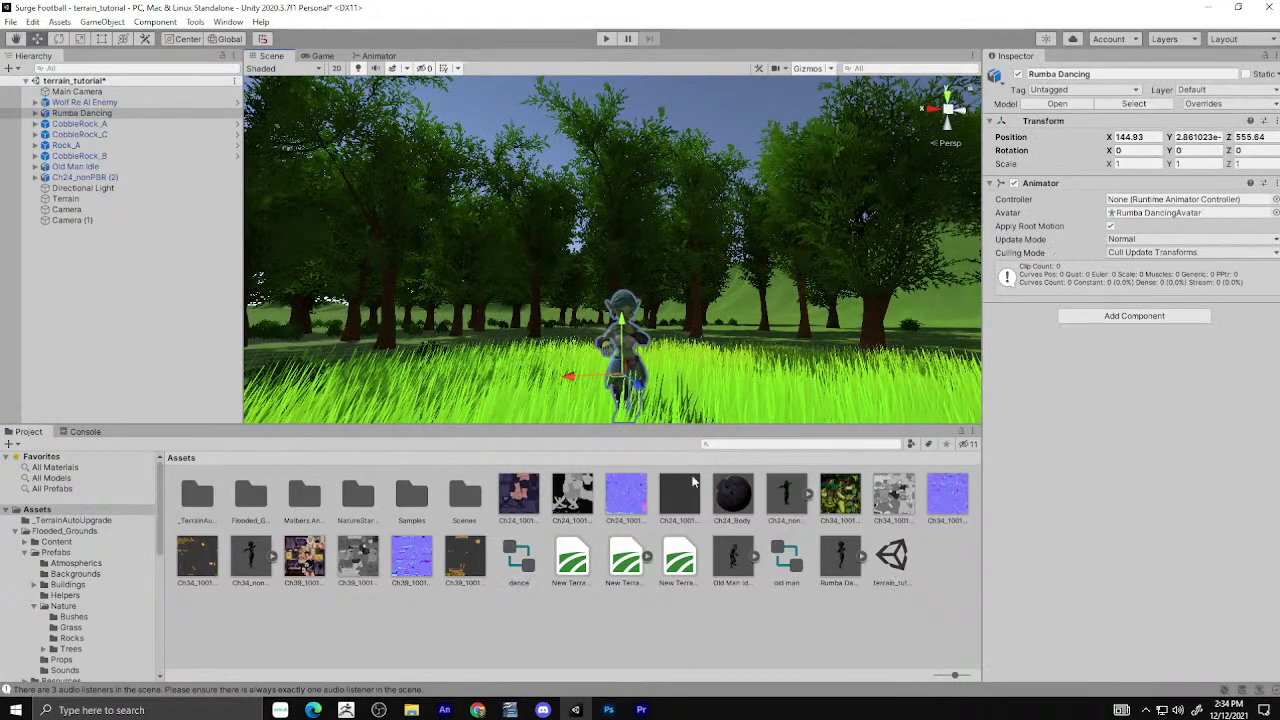
left_click_drag(1033, 245, 1136, 202)
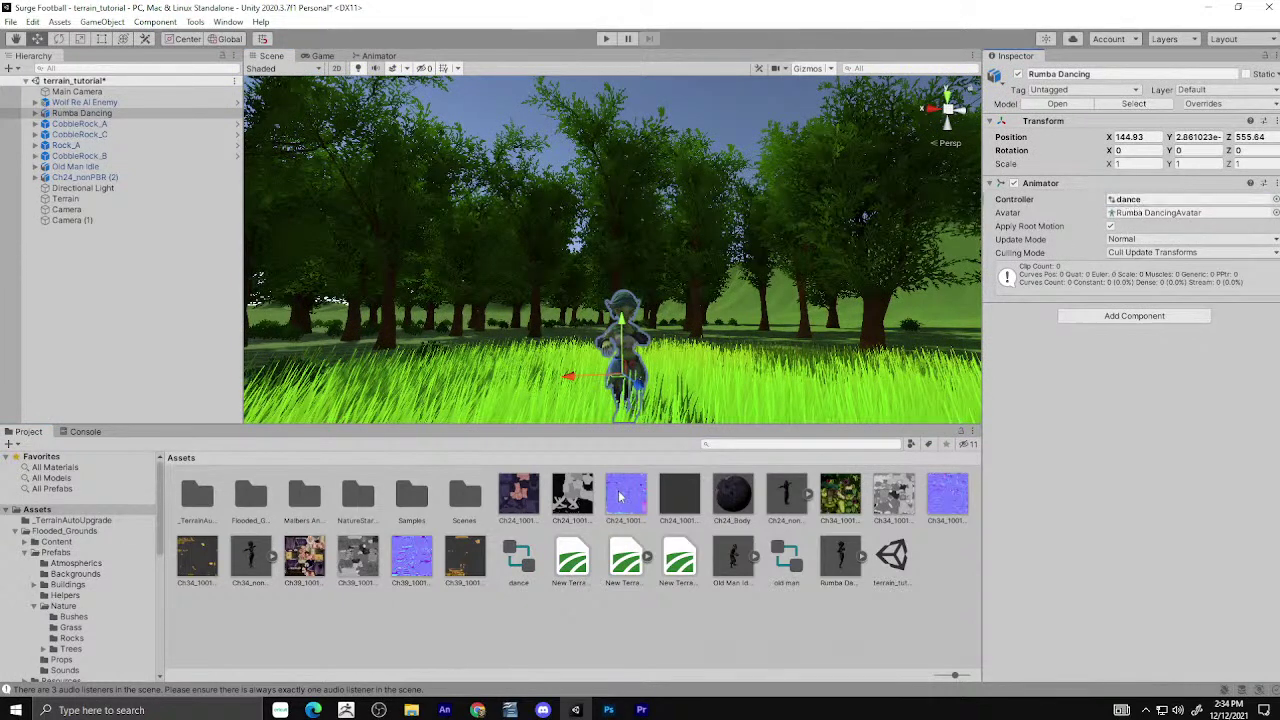
Open the Rumba Dancing model's import settings on the Animation tab.
left_click(841, 560)
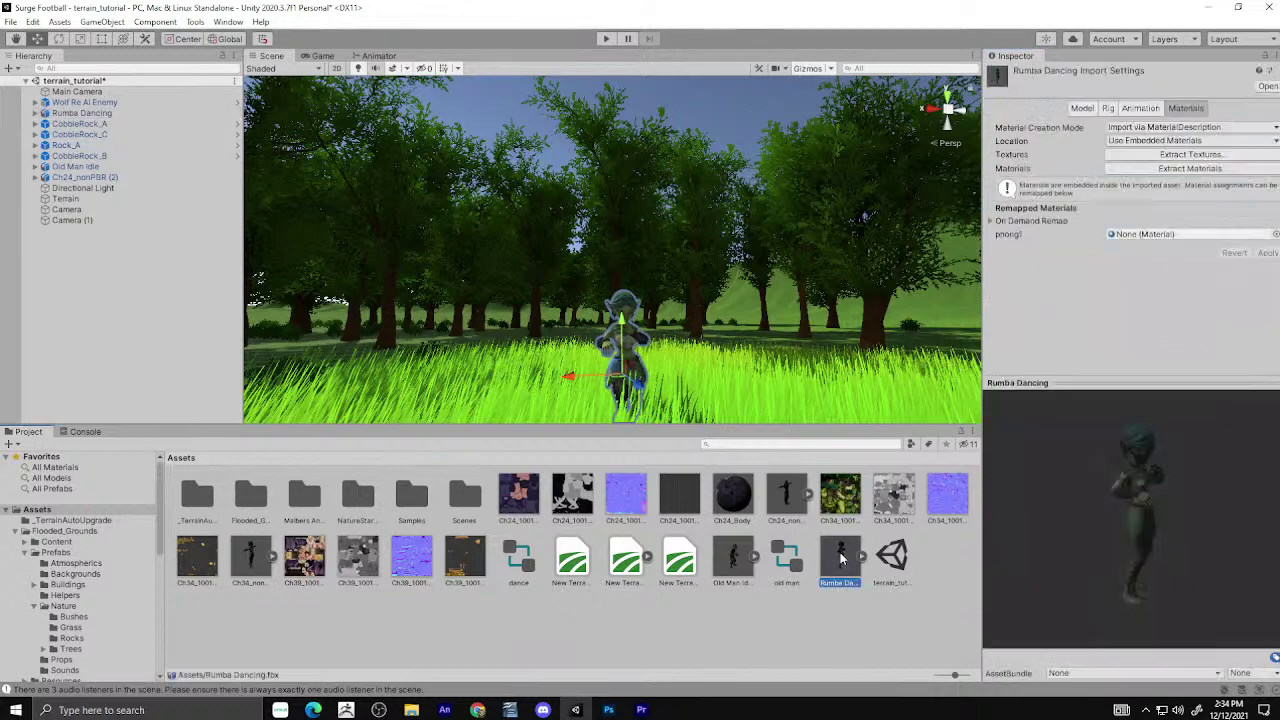
left_click(1108, 108)
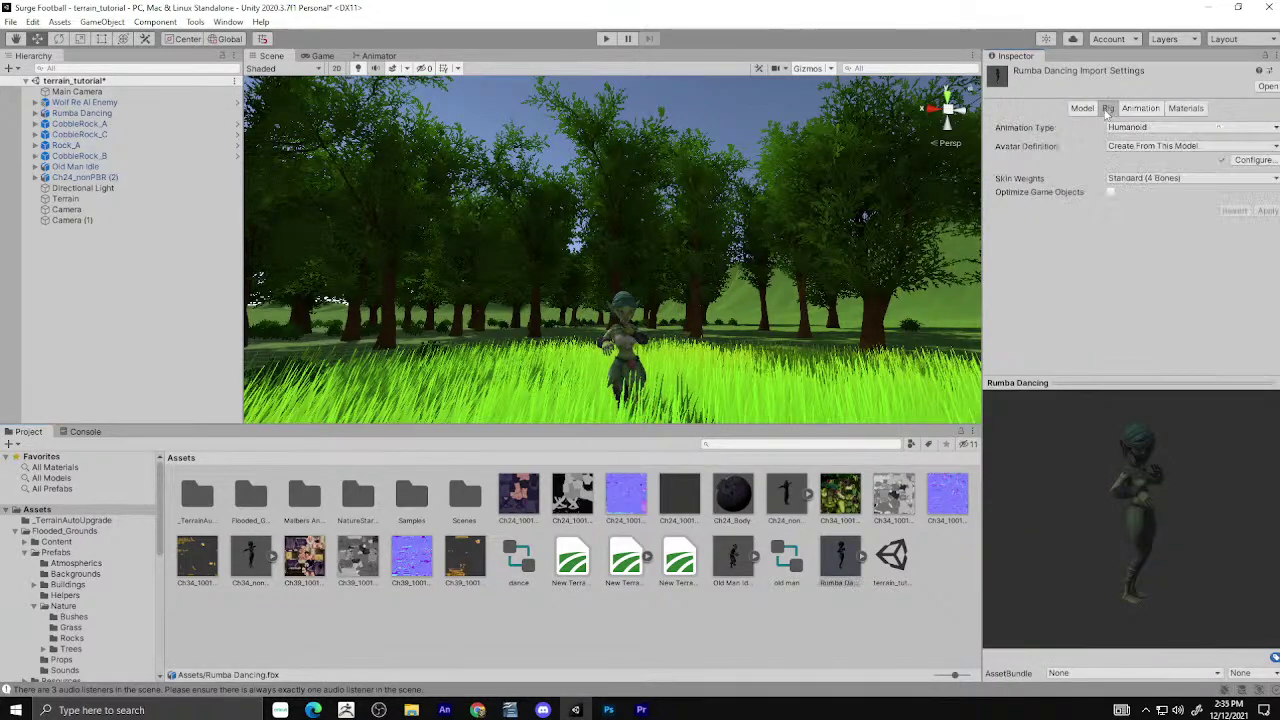
left_click(1088, 109)
left_click(1104, 108)
left_click(1148, 109)
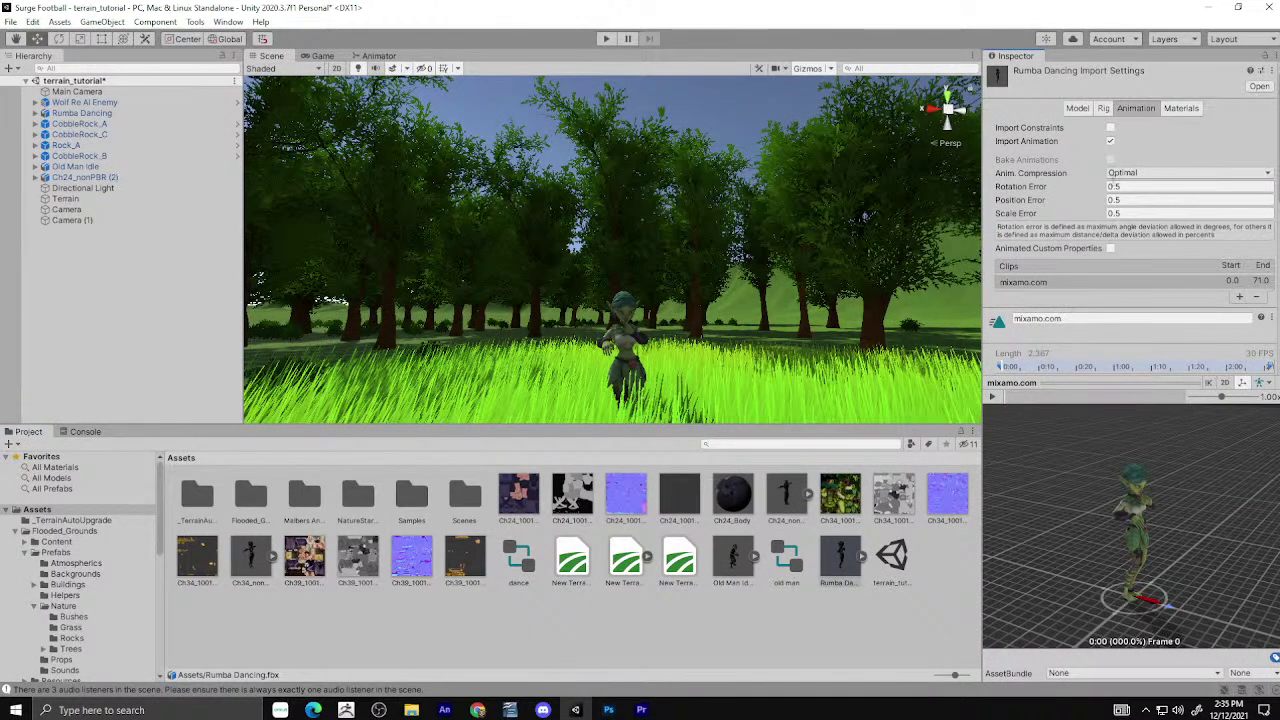
scroll(1118, 220, "down", 5)
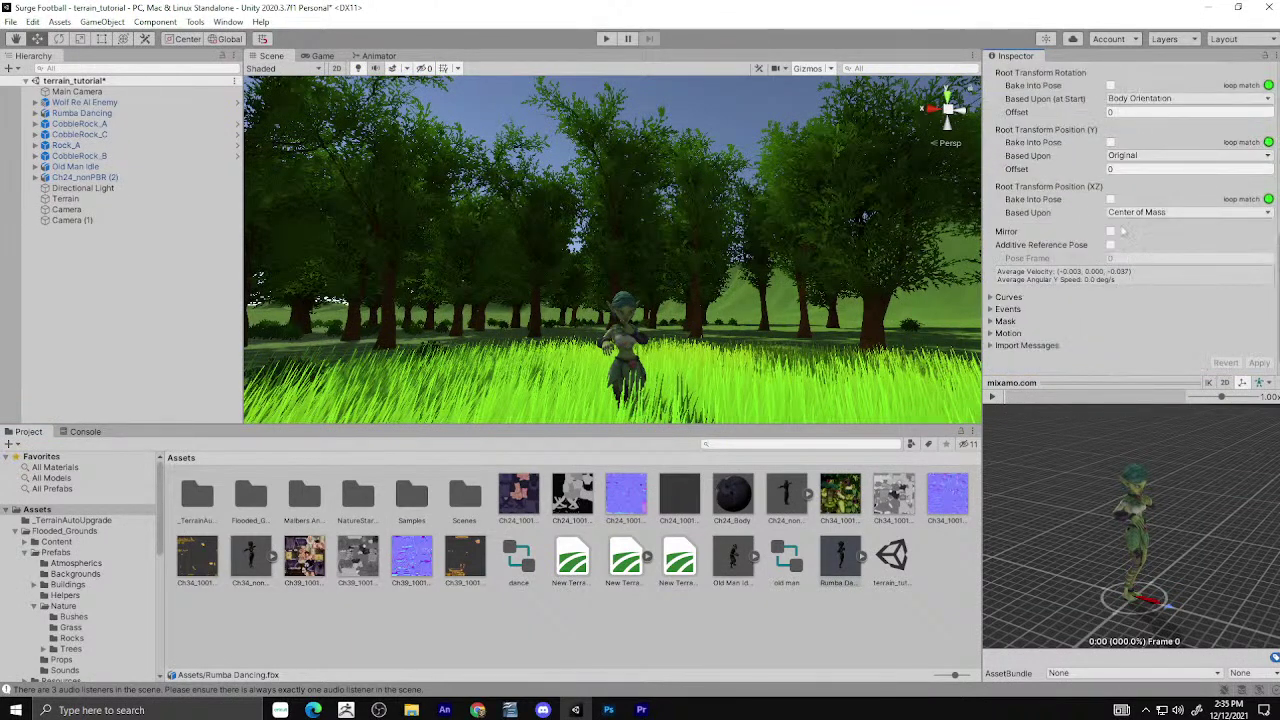
scroll(1094, 298, "up", 3)
scroll(1110, 288, "up", 2)
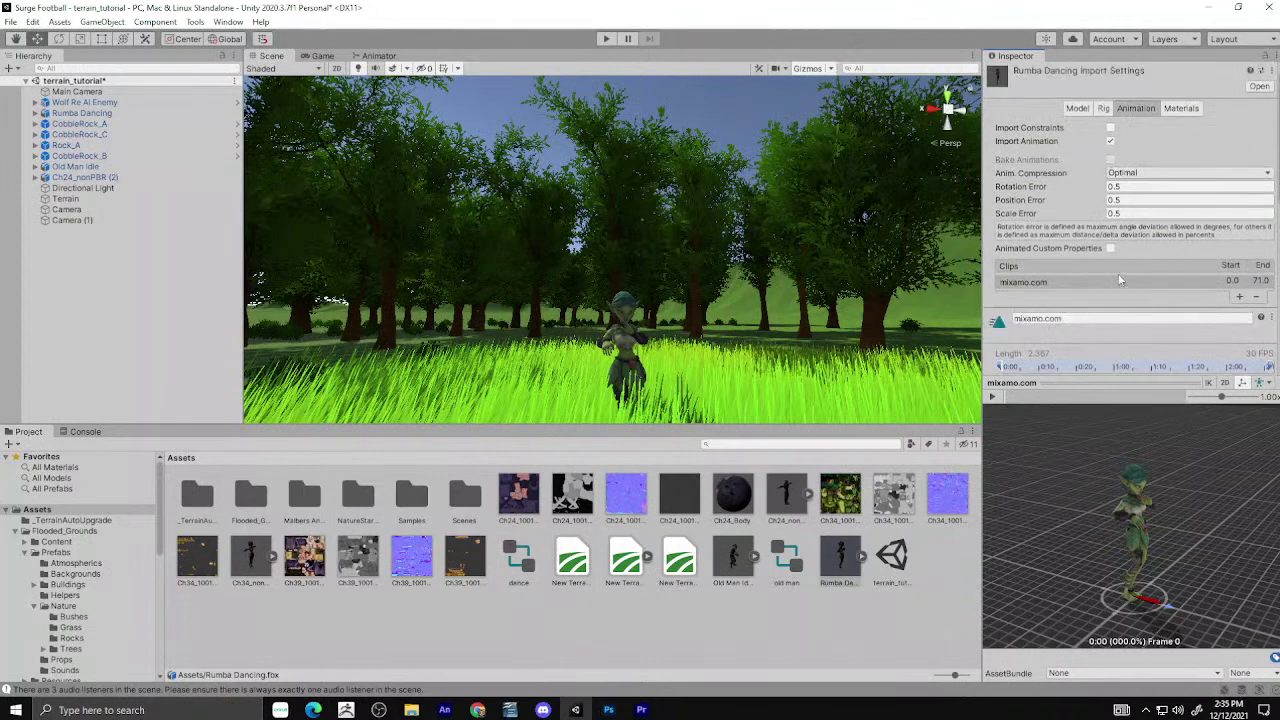
scroll(1163, 290, "down", 4)
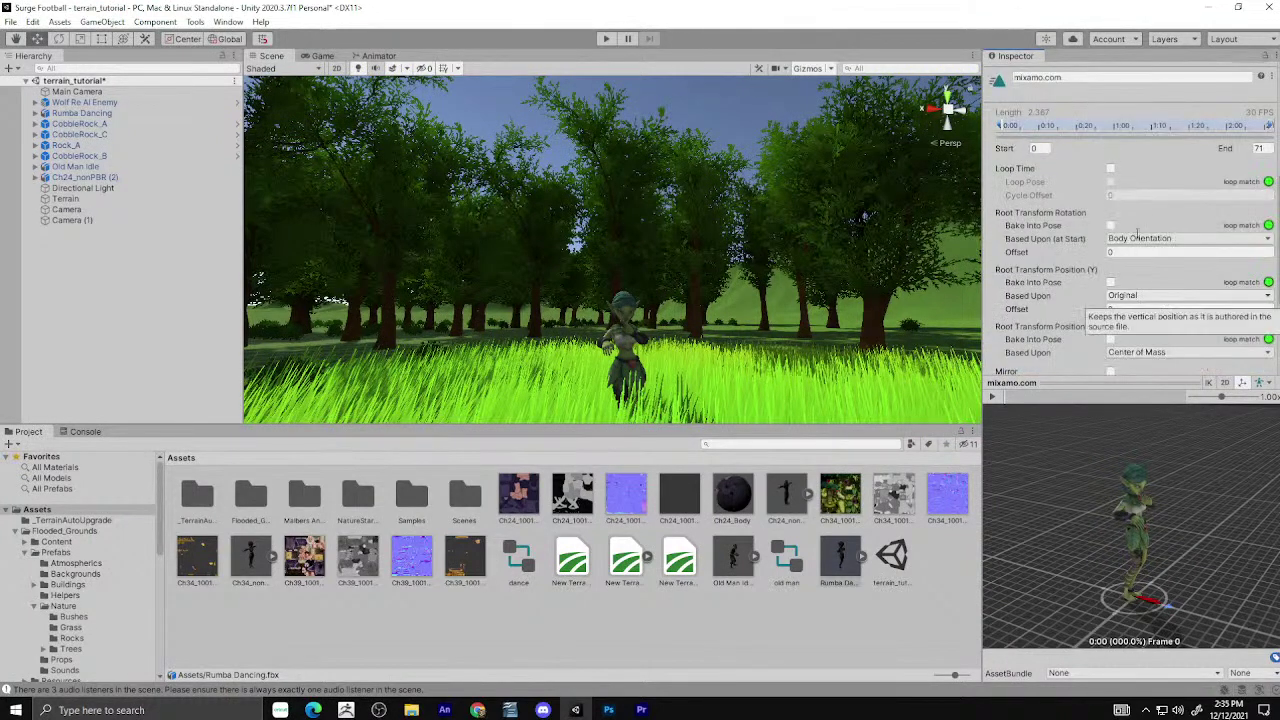
Enable Loop Time on the mixamo.com clip, apply it, and reselect the character in the scene.
left_click(1111, 169)
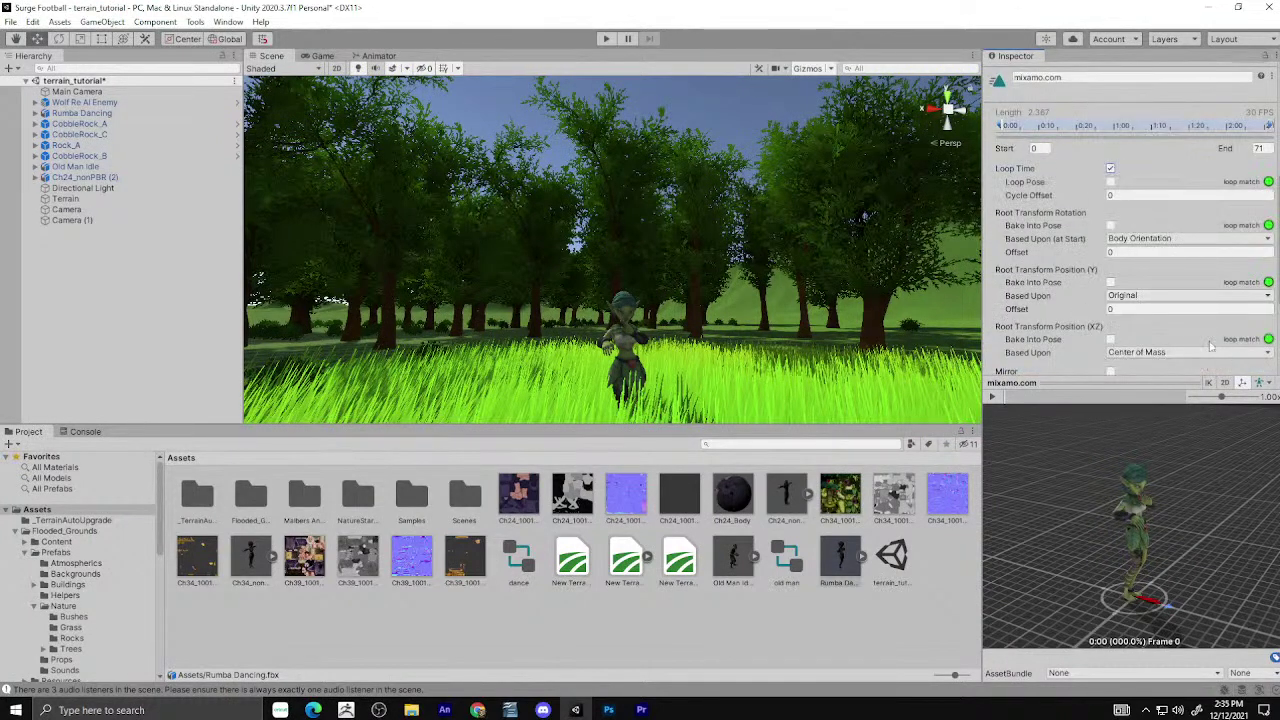
scroll(1210, 345, "down", 3)
scroll(1240, 355, "up", 2)
scroll(1258, 363, "down", 2)
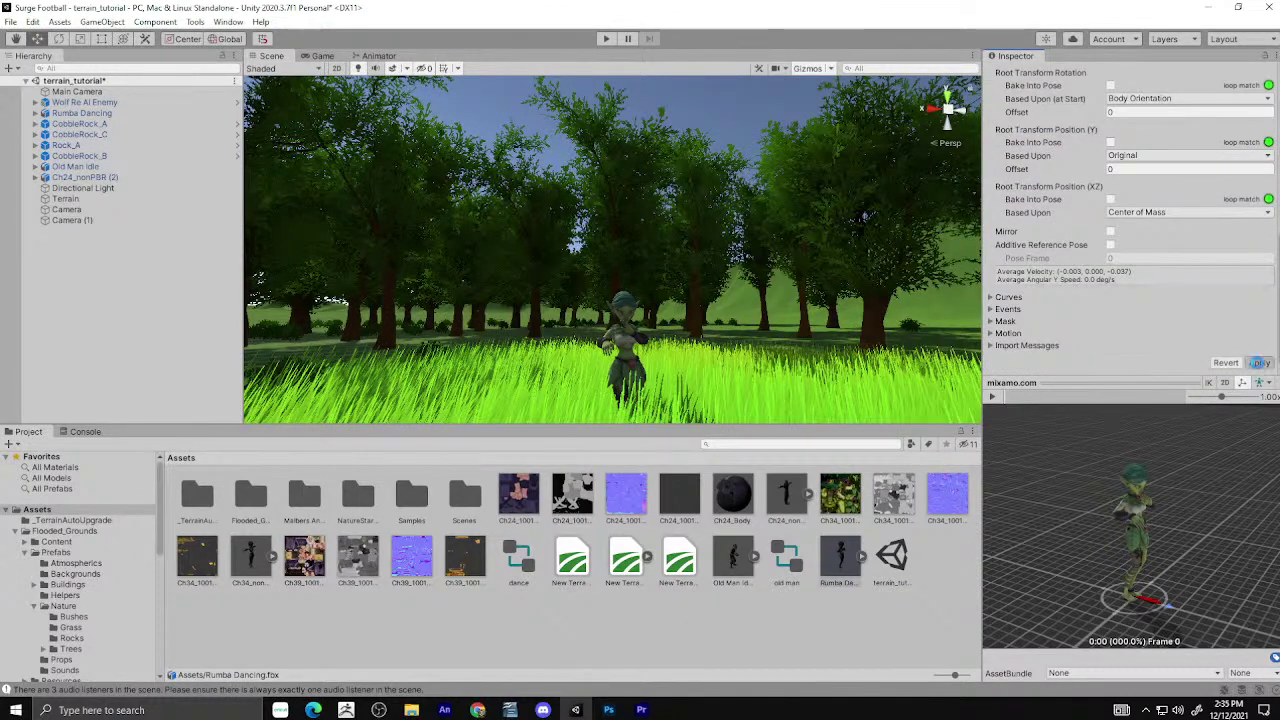
left_click(1259, 363)
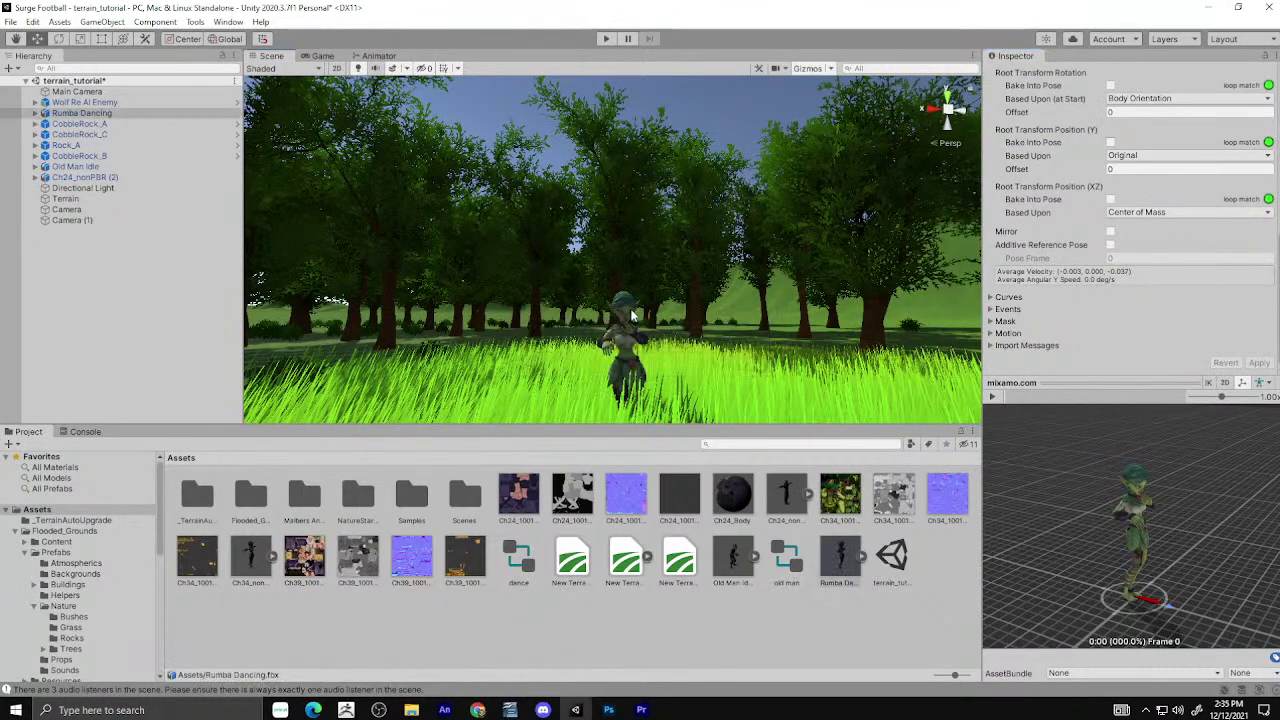
left_click(632, 316)
scroll(633, 322, "up", 2)
scroll(633, 322, "up", 2)
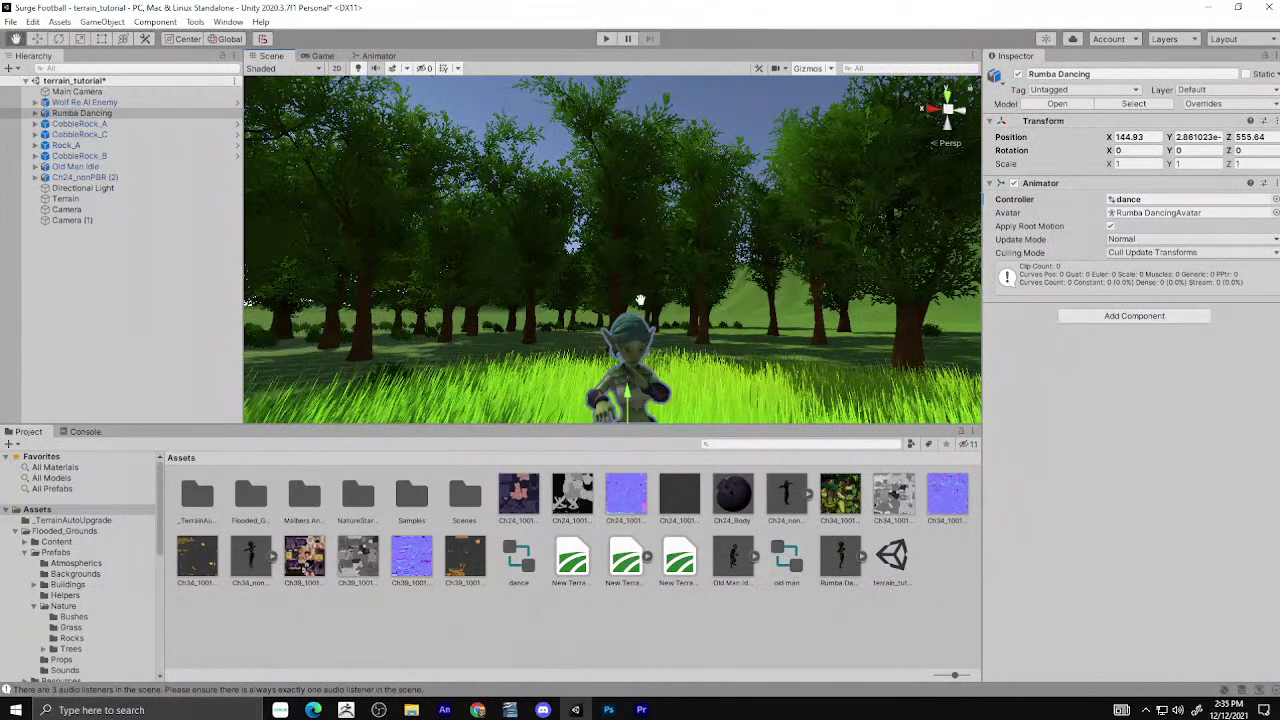
scroll(640, 299, "up", 2)
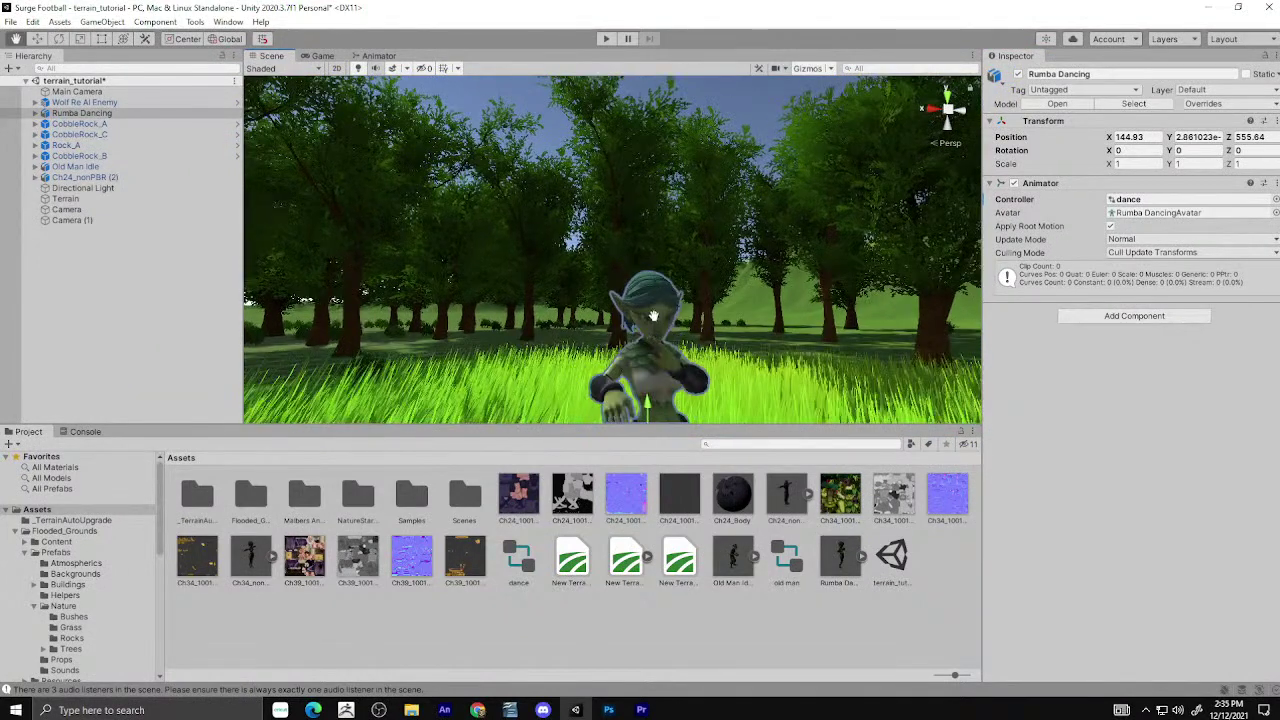
In the dance controller's Animator graph, add a transition from Any State to Entry.
left_click(321, 56)
left_click(379, 56)
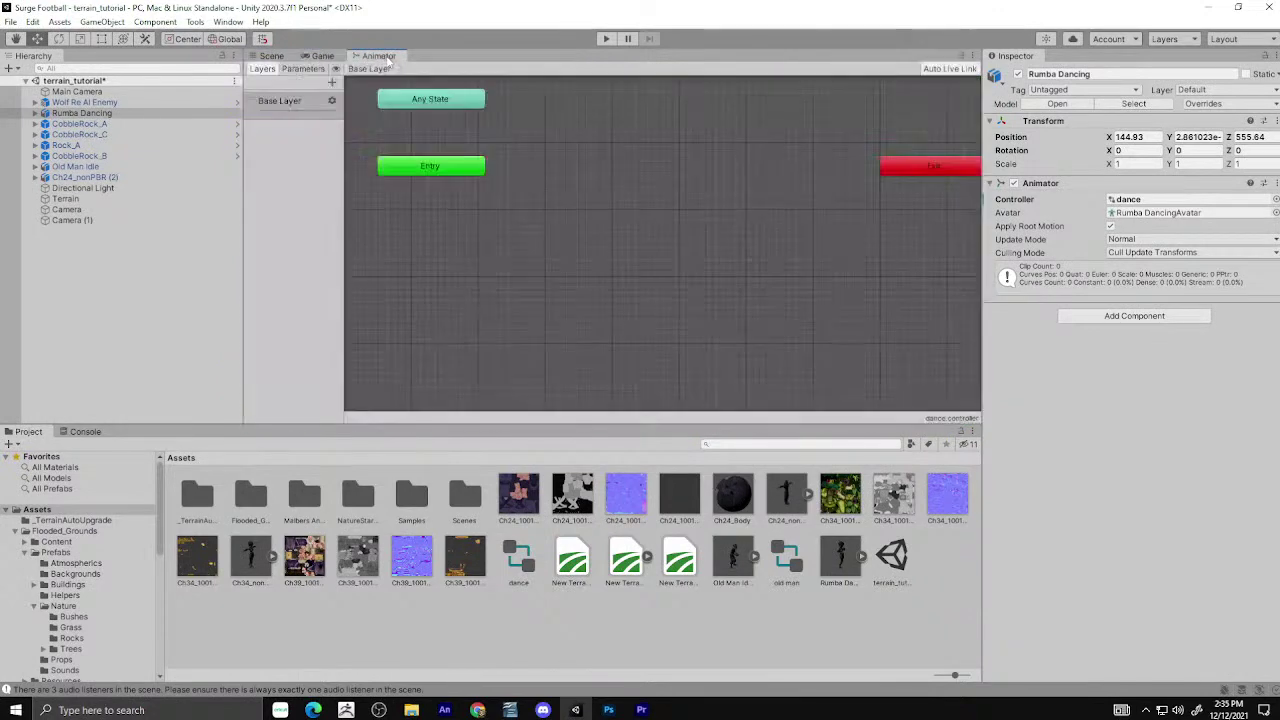
right_click(466, 104)
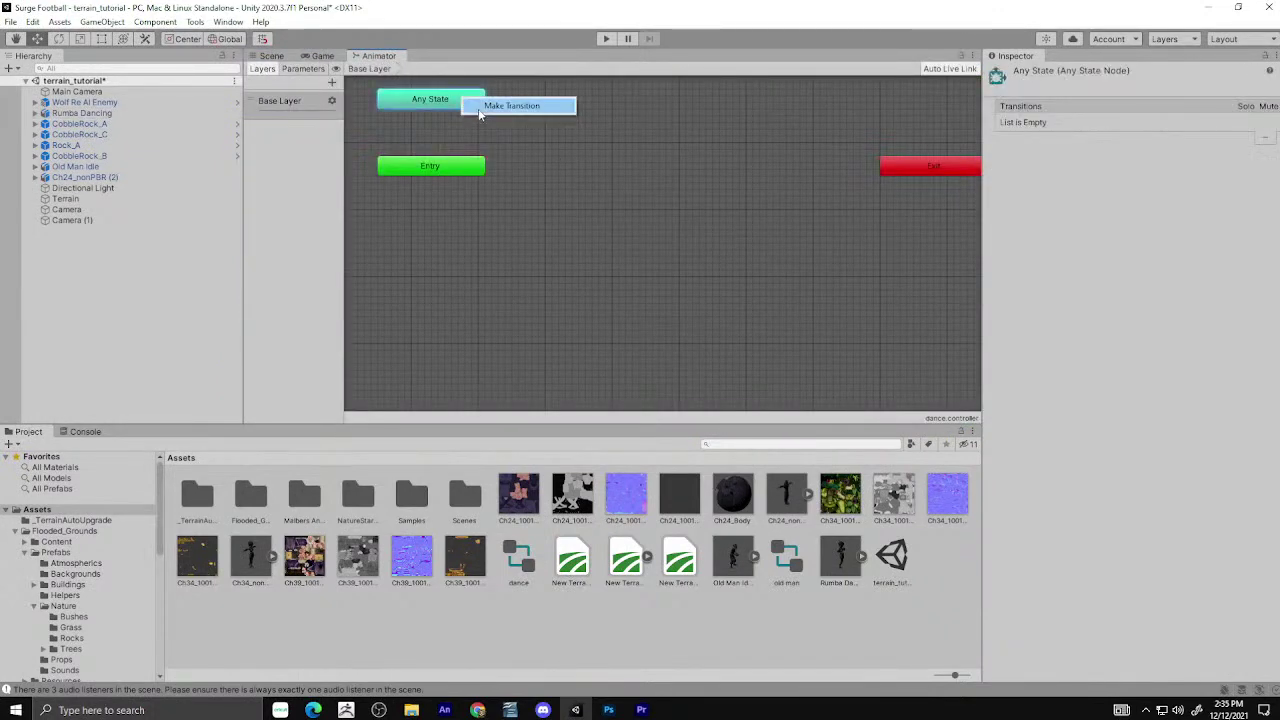
left_click(482, 110)
left_click(466, 162)
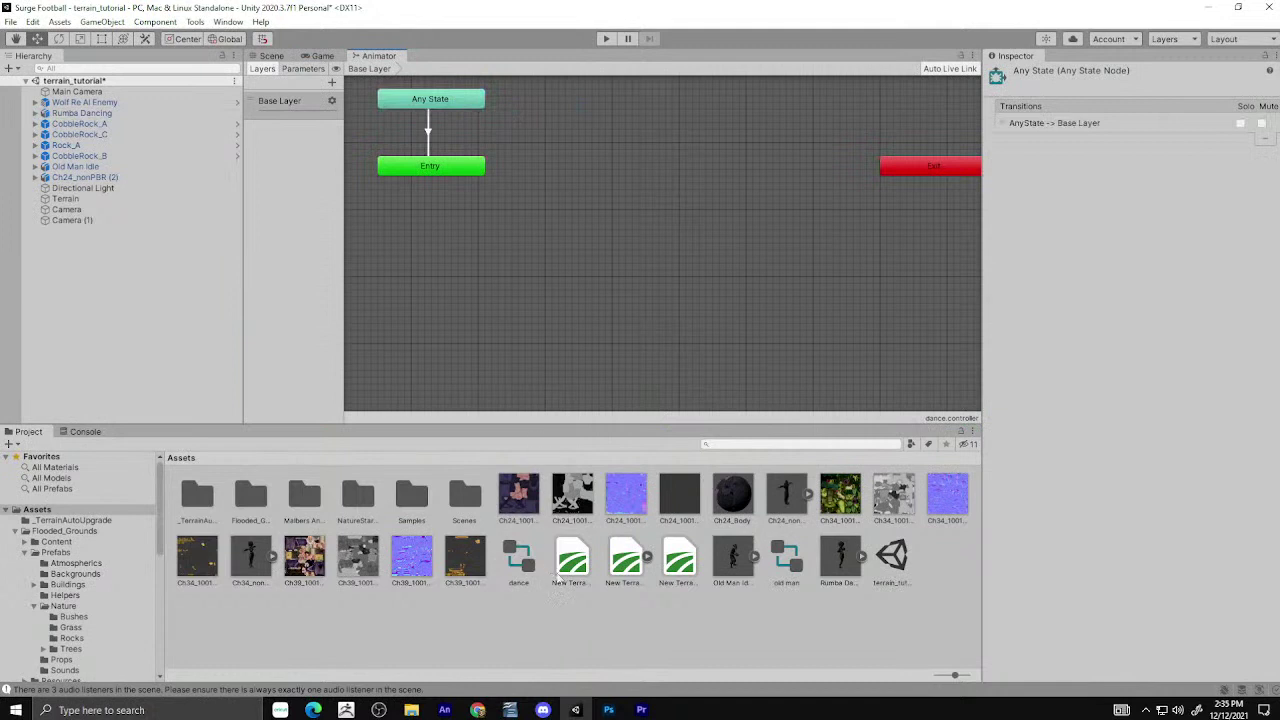
Add the Rumba Dancing mixamo.com clip as the default state, with an Any State transition to it.
left_click(861, 563)
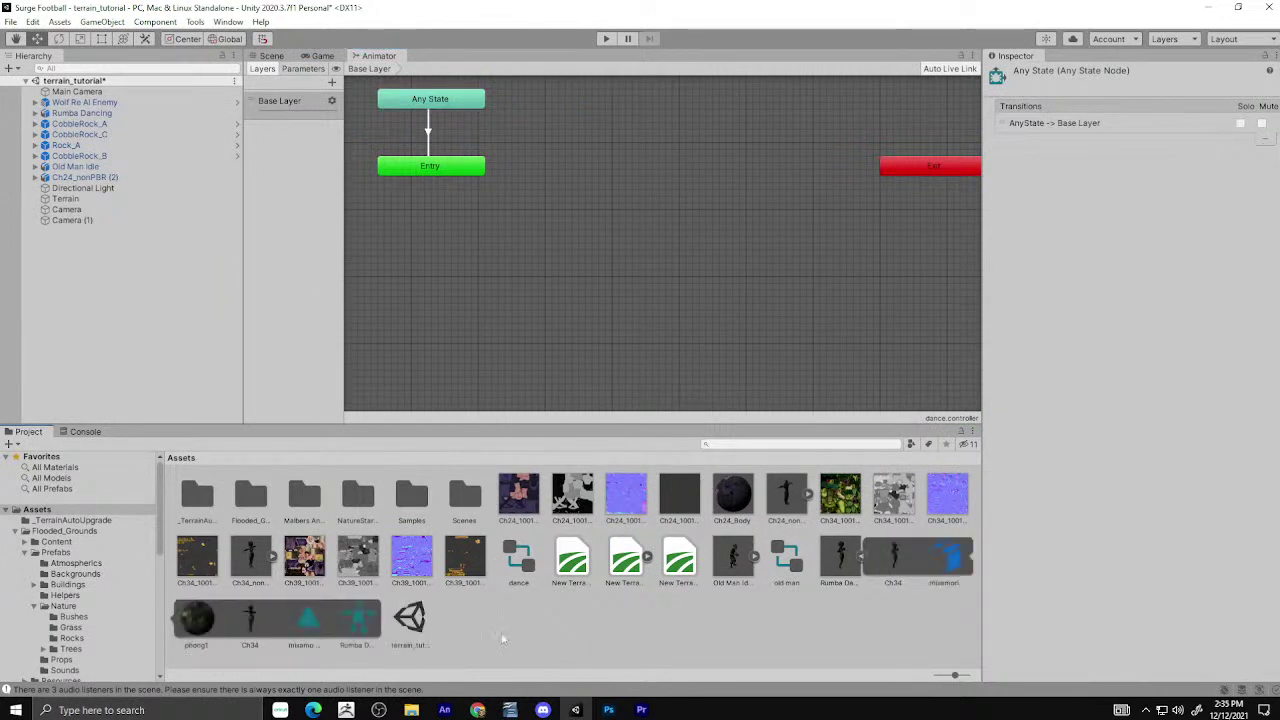
left_click_drag(322, 635, 550, 313)
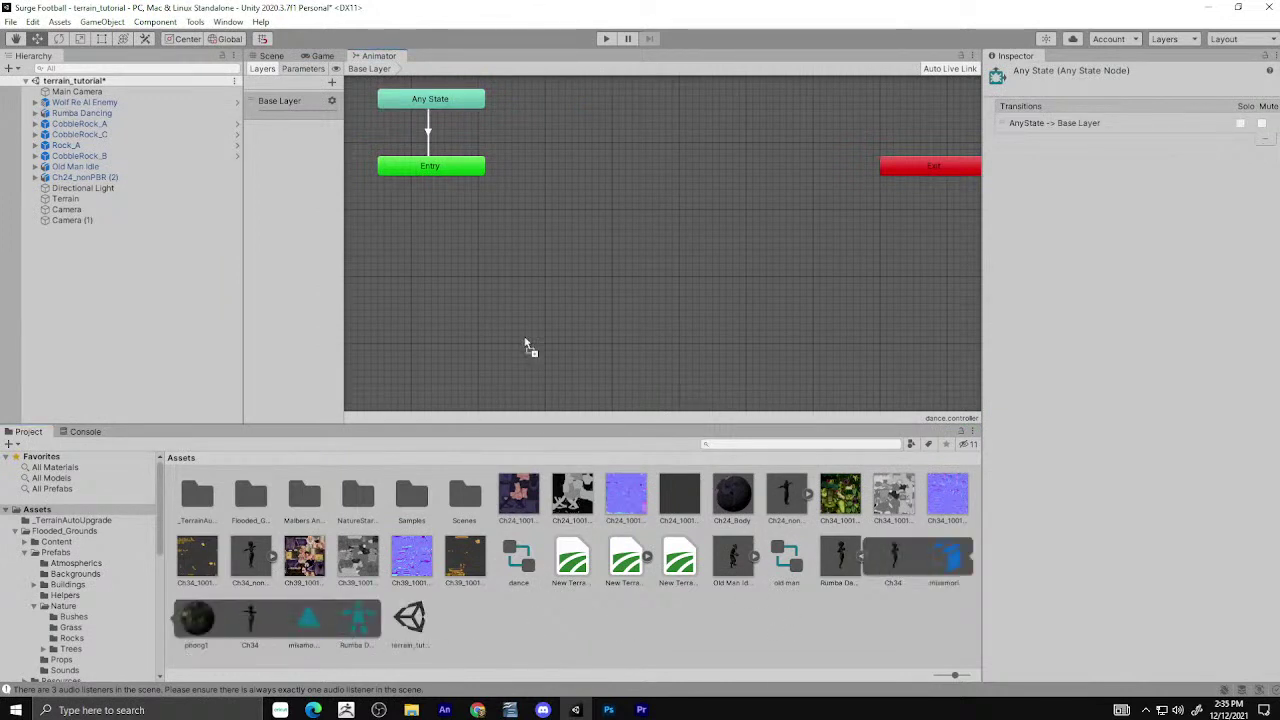
right_click(477, 118)
left_click(500, 116)
left_click(921, 170)
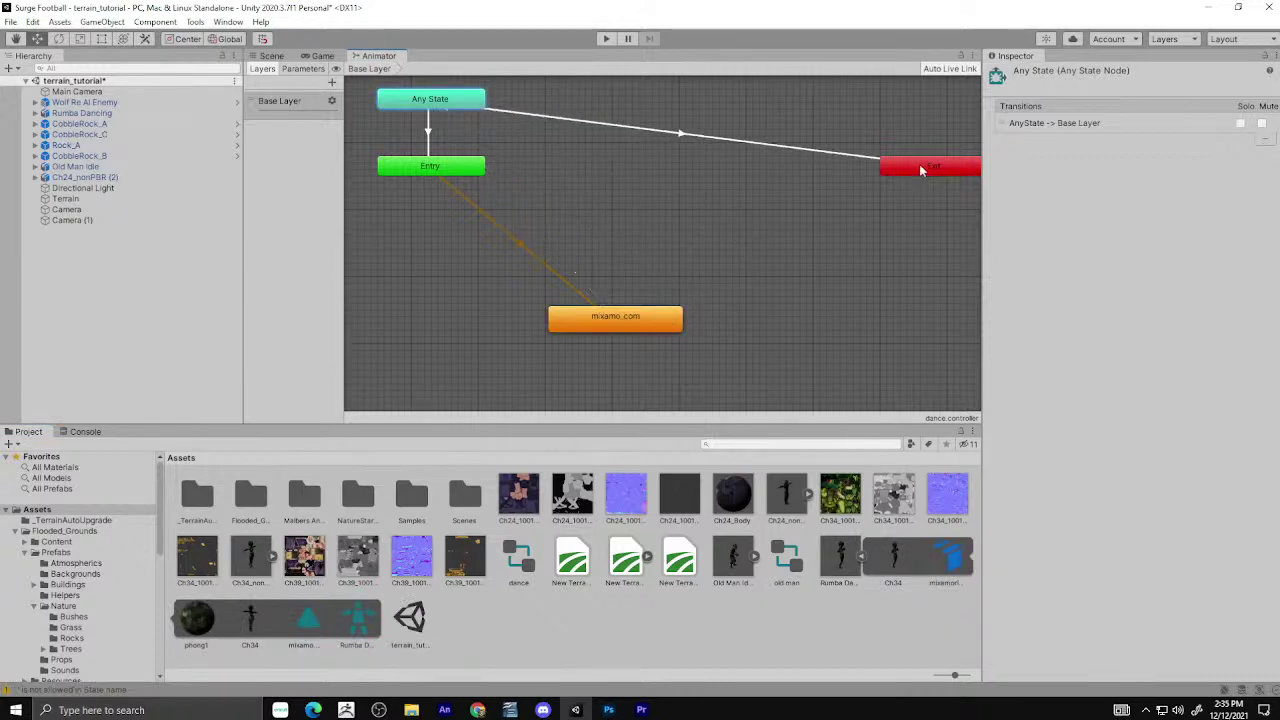
left_click(610, 316)
left_click_drag(430, 99, 585, 139)
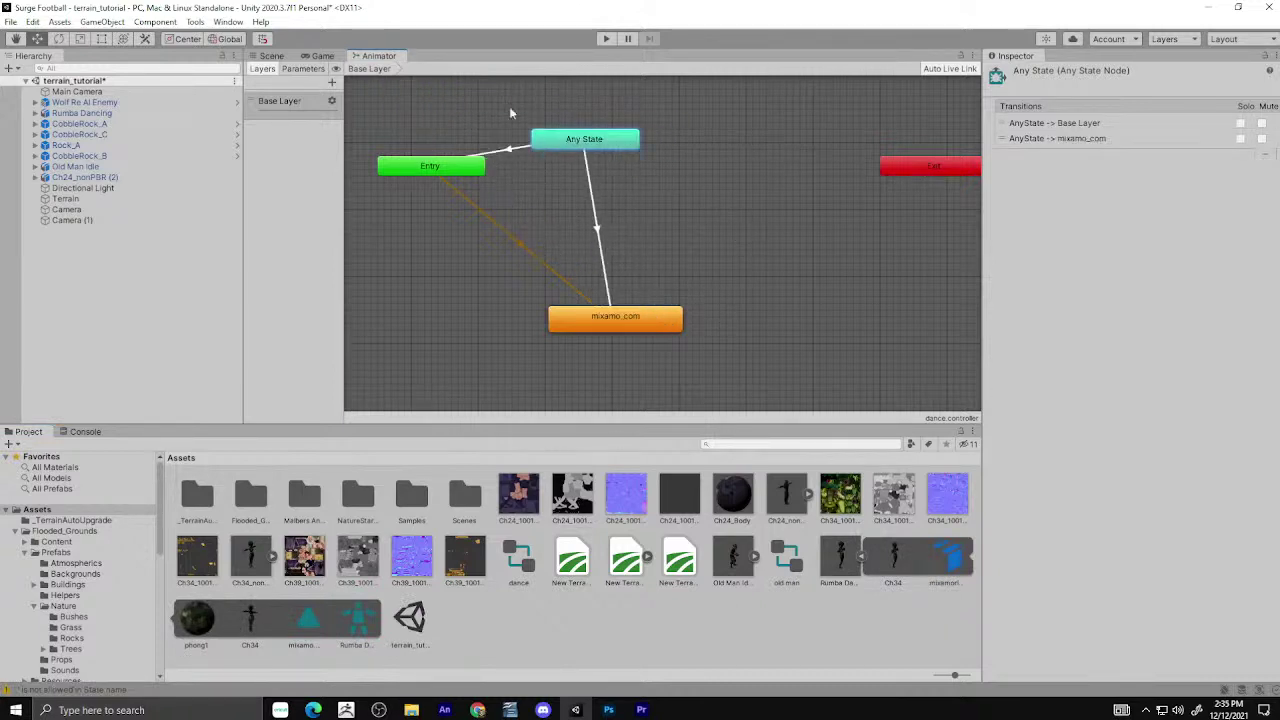
left_click(272, 56)
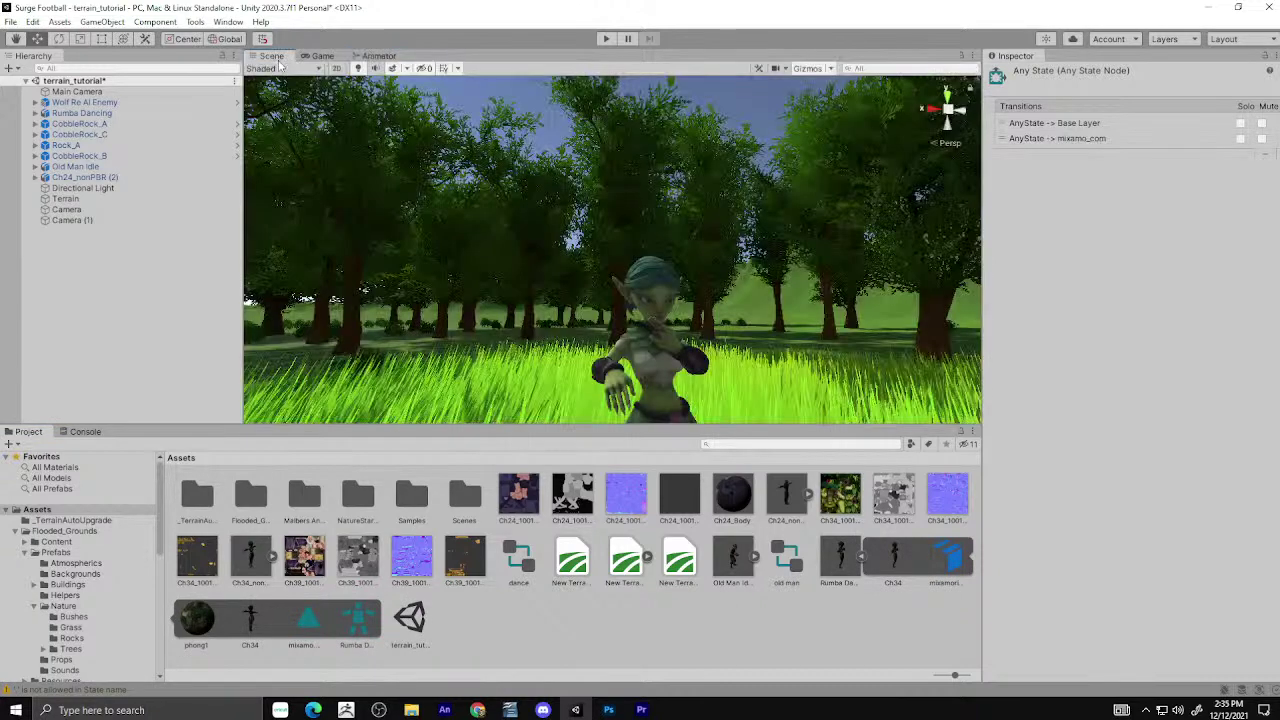
left_click(607, 39)
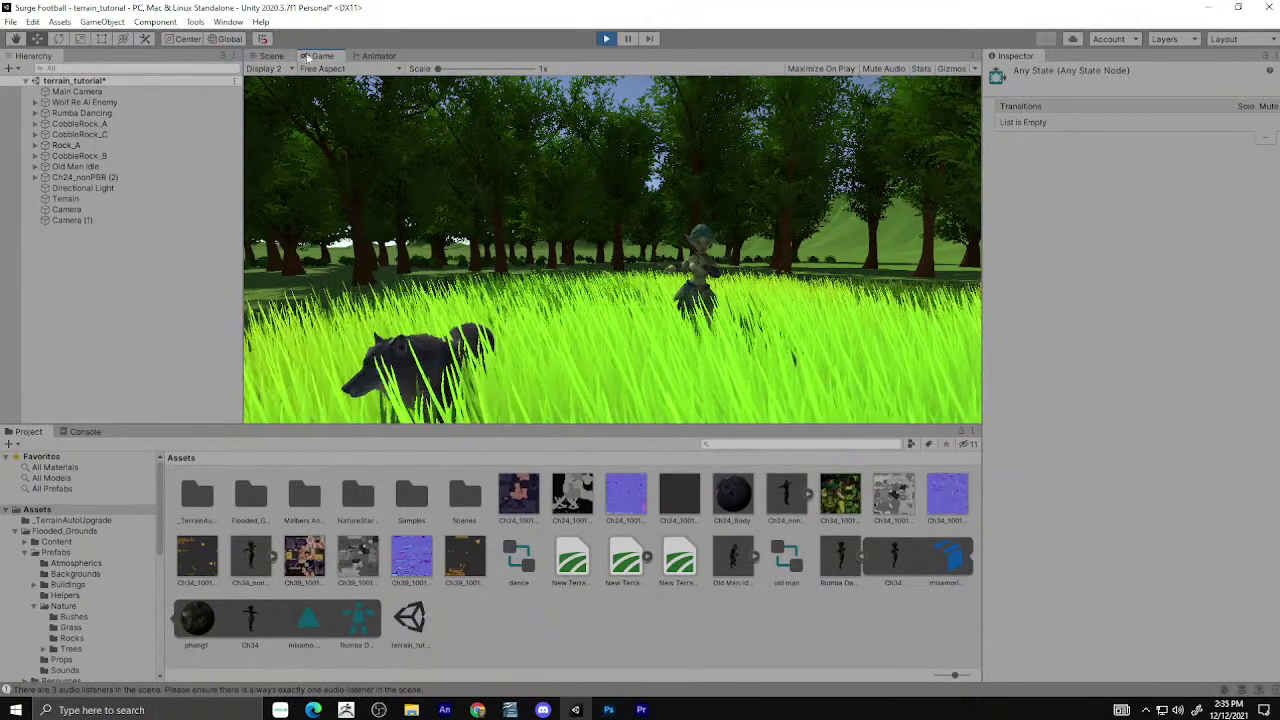
key("ctrl+p")
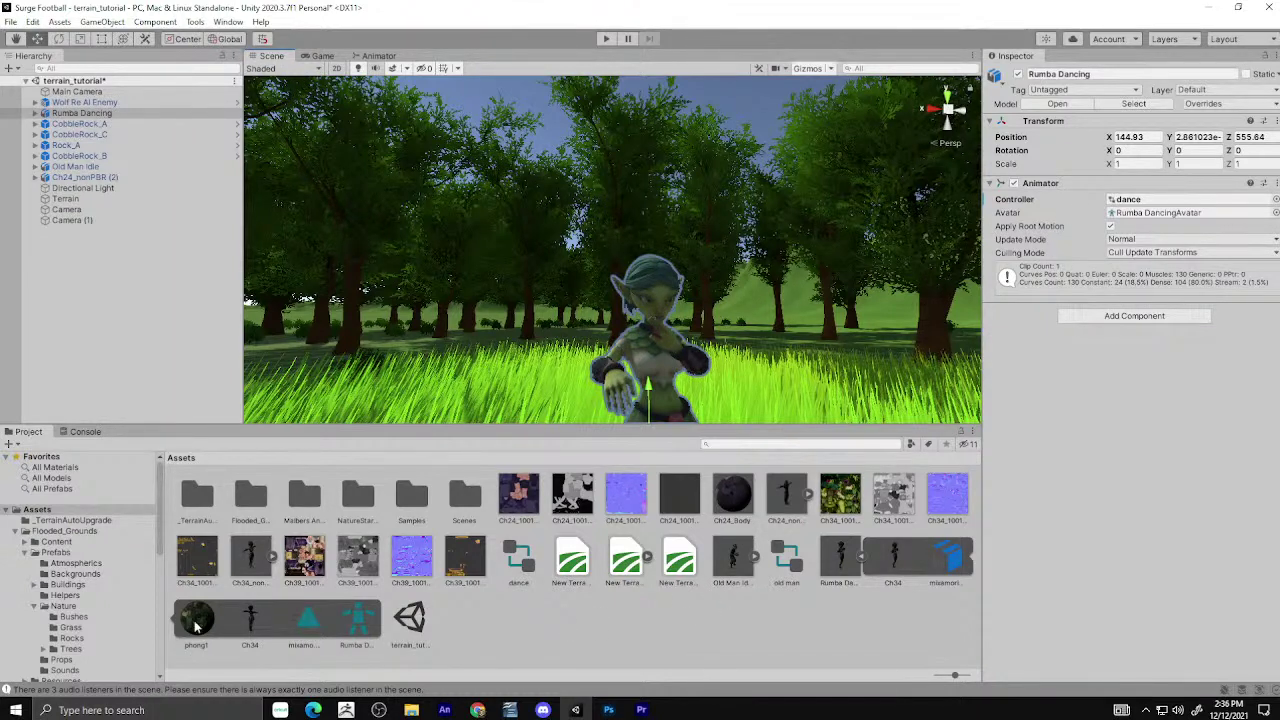
Extract the Rumba Dancing model's embedded materials into the Assets folder.
left_click(864, 563)
left_click(840, 556)
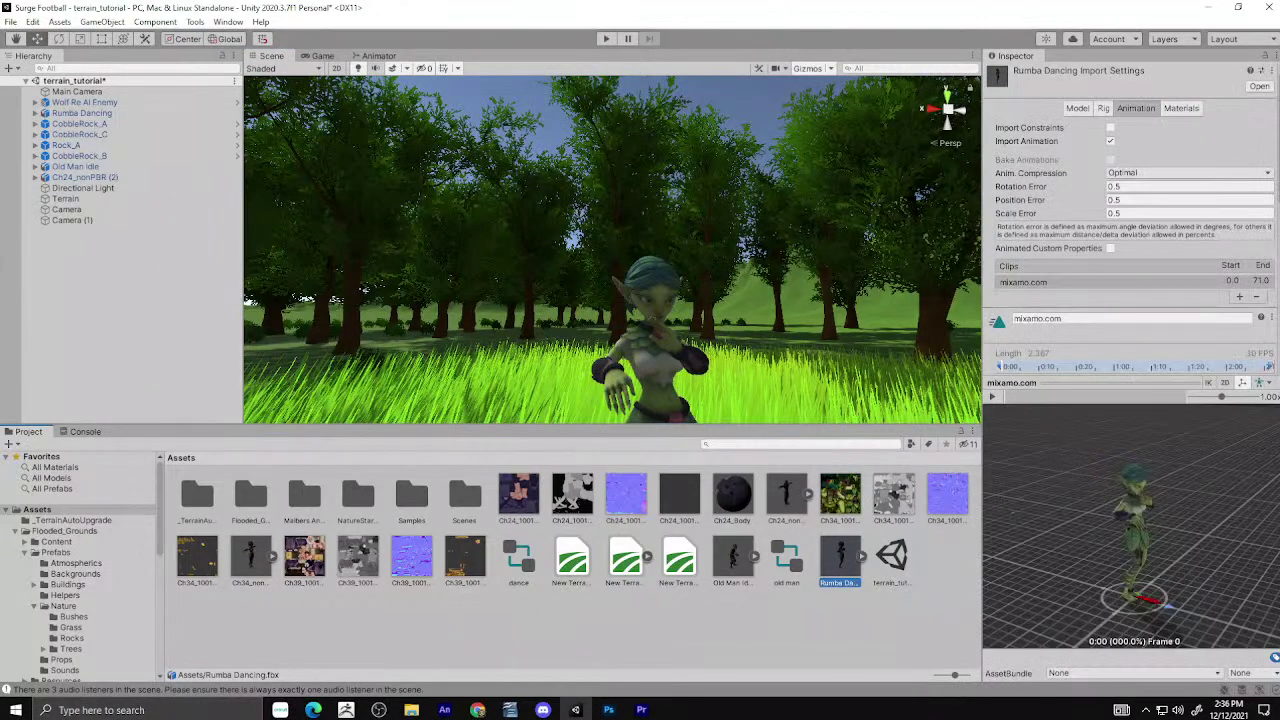
left_click_drag(1096, 488, 1132, 473)
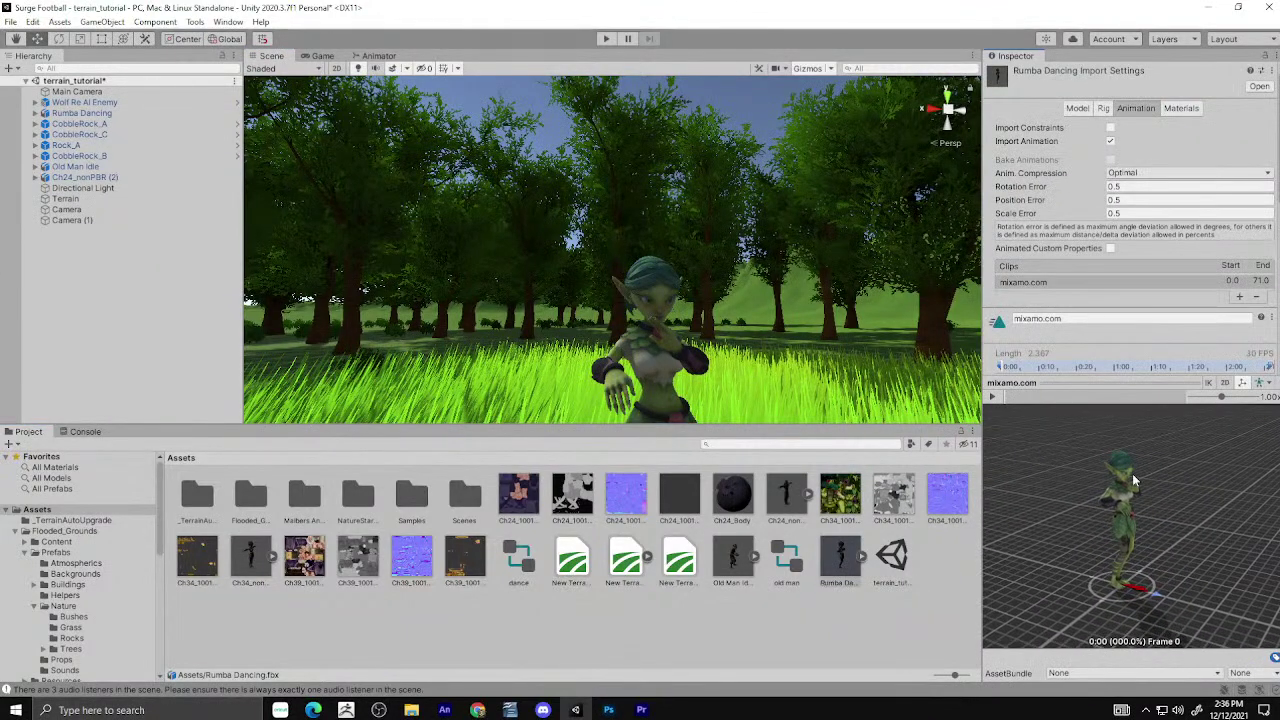
mouse_move(1125, 380)
left_mouse_down()
mouse_move(1131, 307)
mouse_move(1132, 342)
left_mouse_up()
left_click(1183, 110)
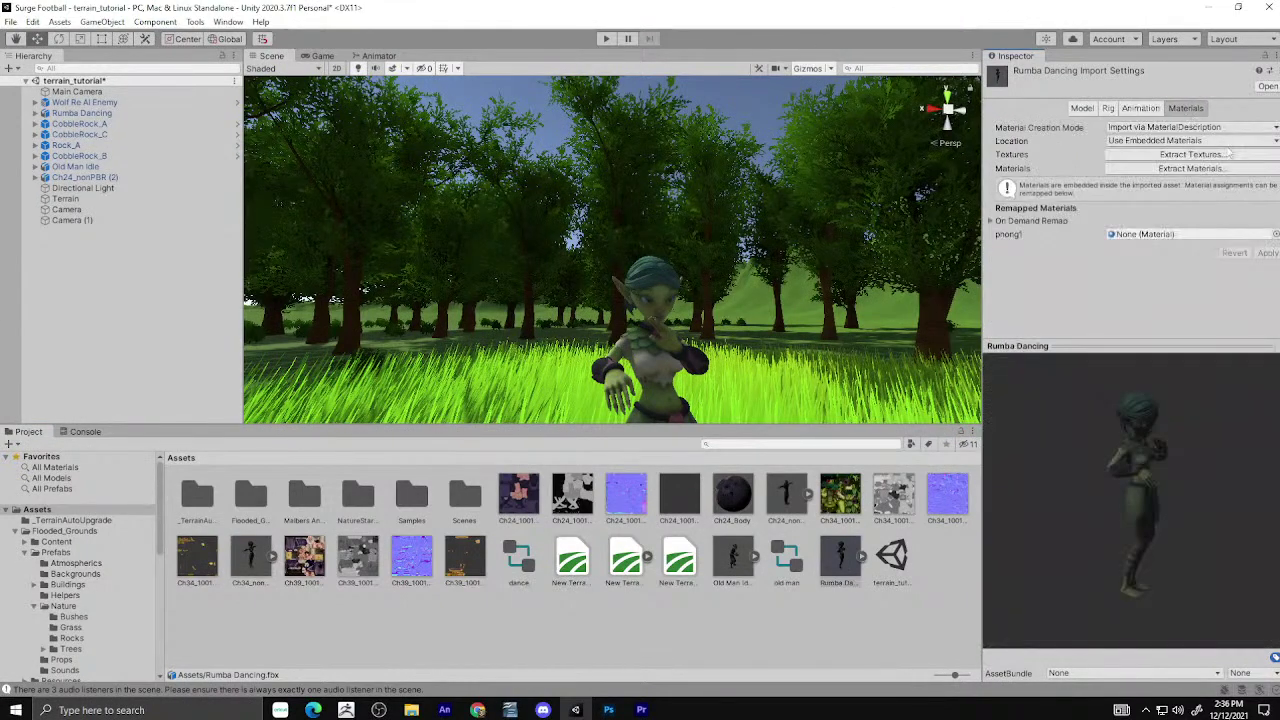
left_click(1190, 168)
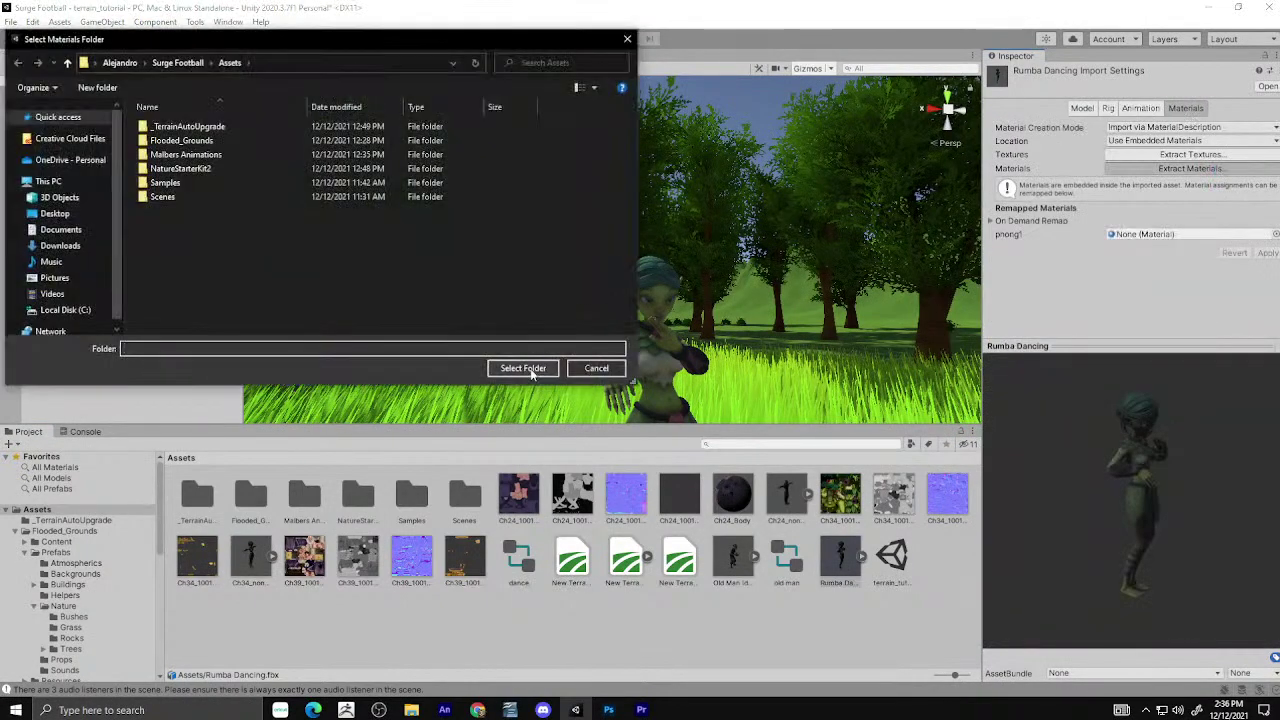
left_click(523, 368)
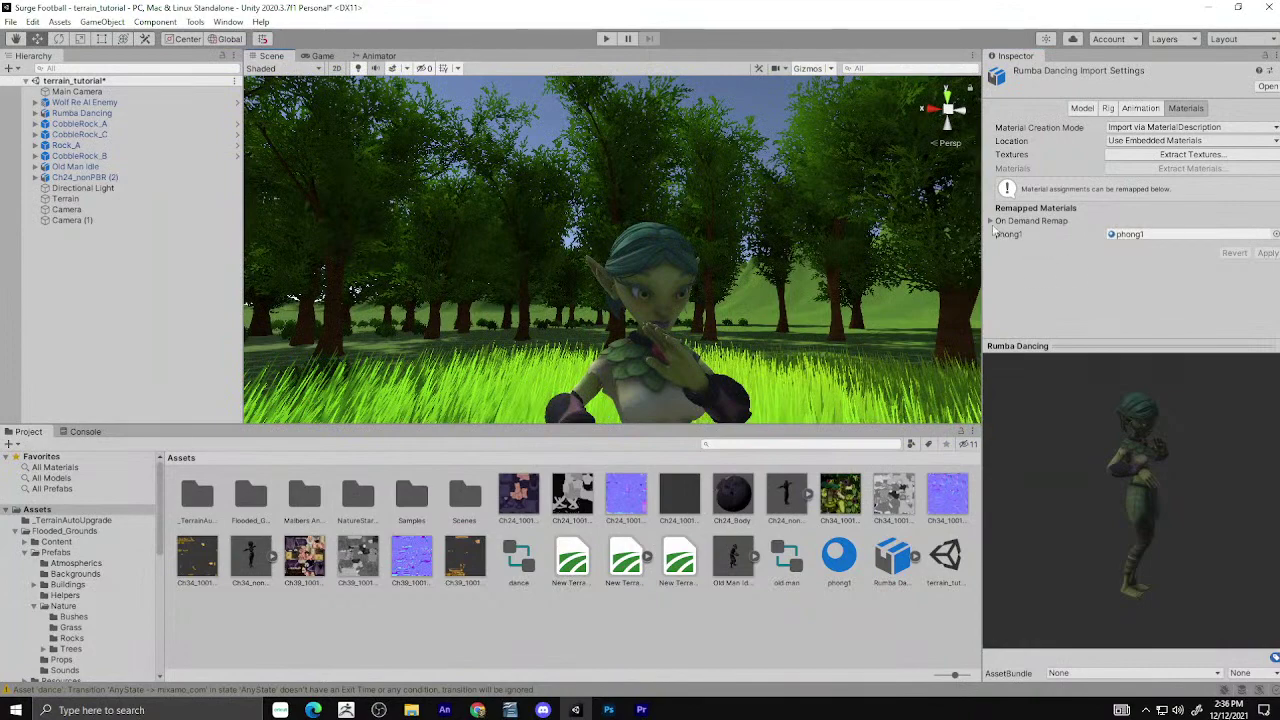
Extract the model's embedded textures into the Assets folder as well.
left_click(1031, 220)
scroll(1157, 253, "down", 1)
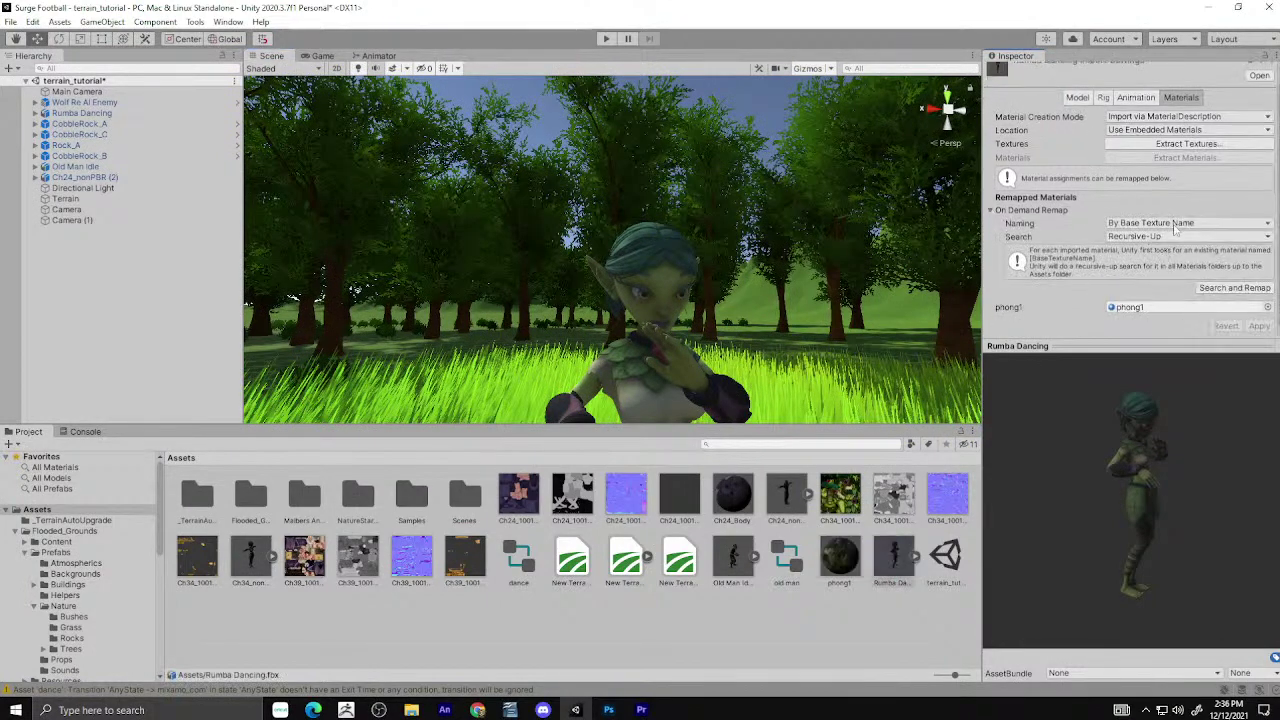
left_click(1184, 146)
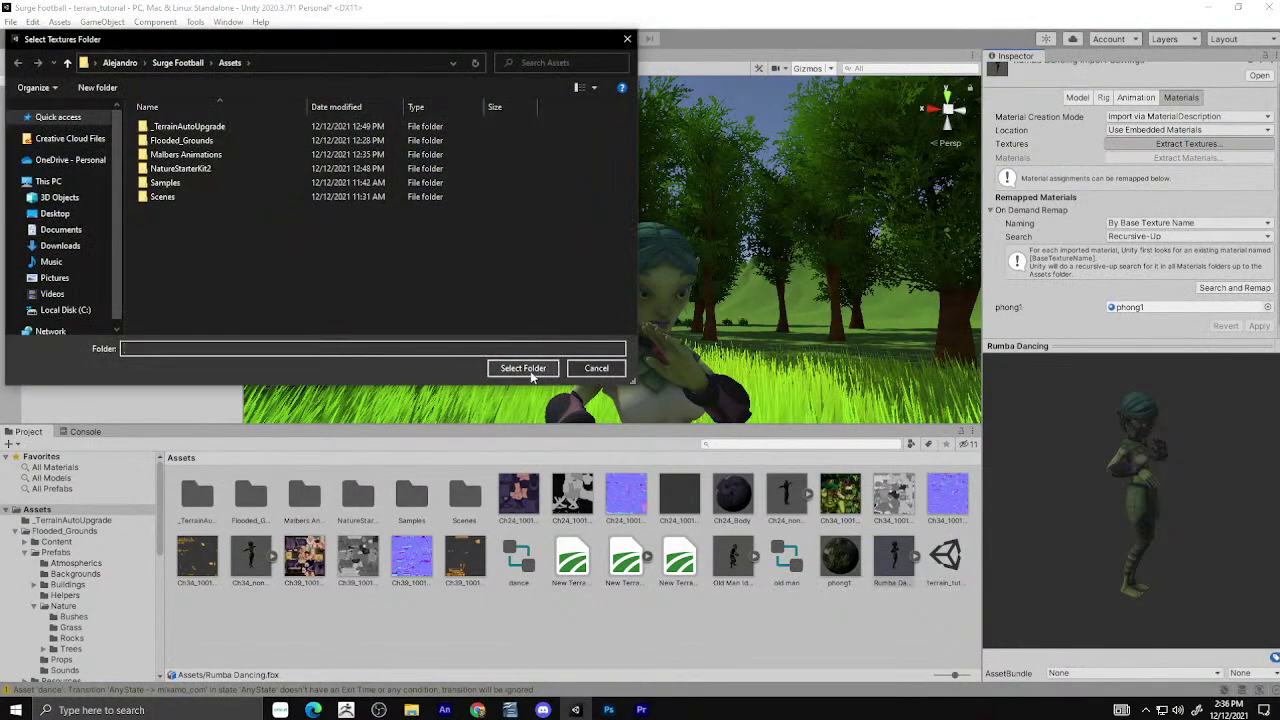
left_click(530, 370)
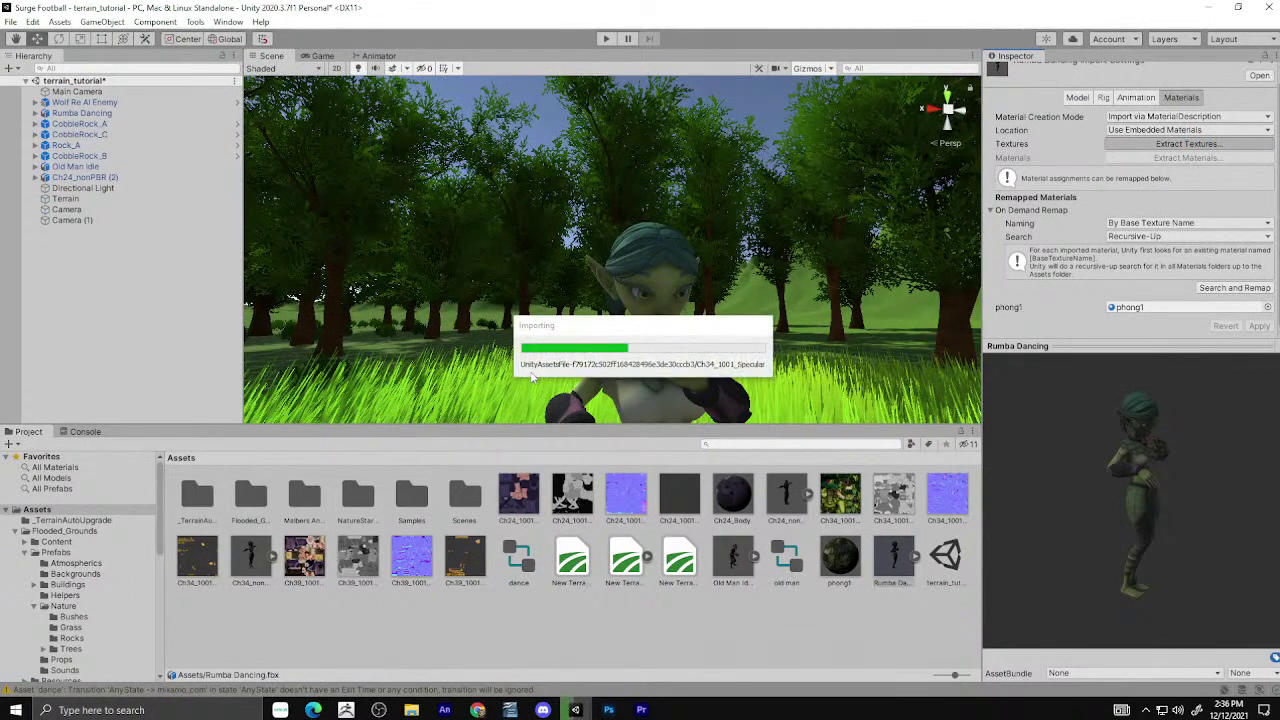
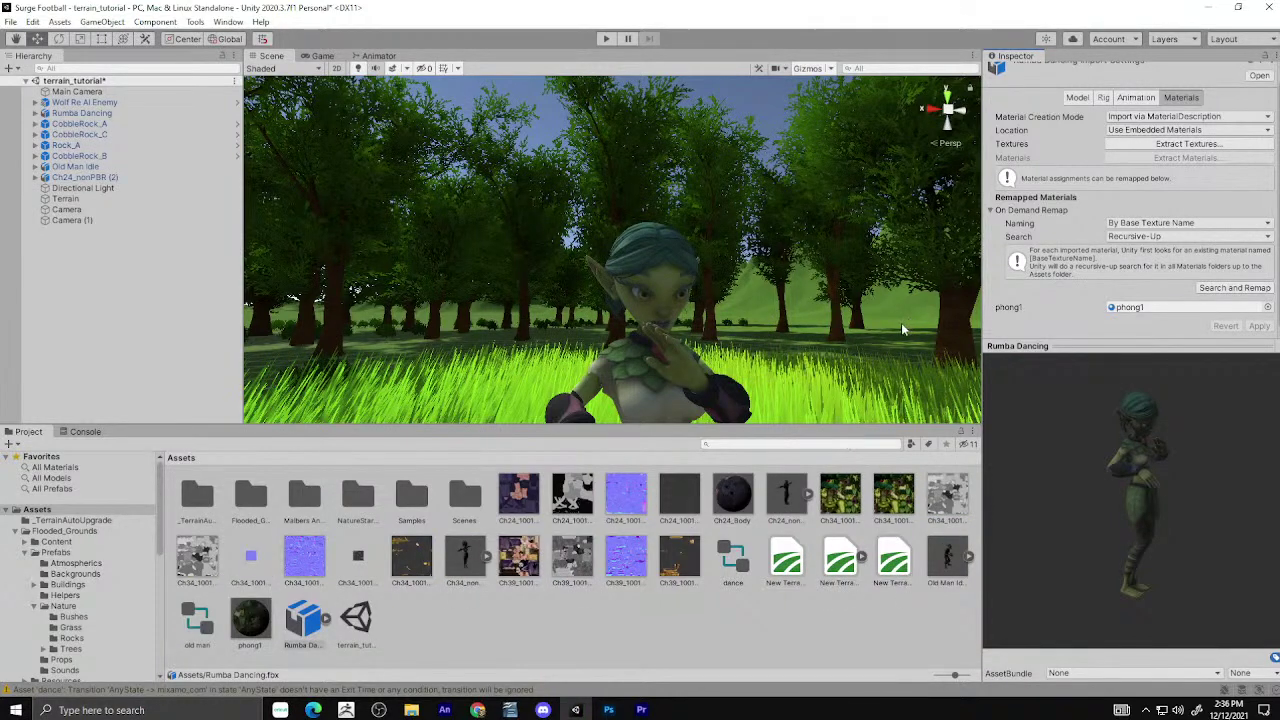
Select the Ch34 mesh inside the Rumba Dancing object.
left_click(668, 288)
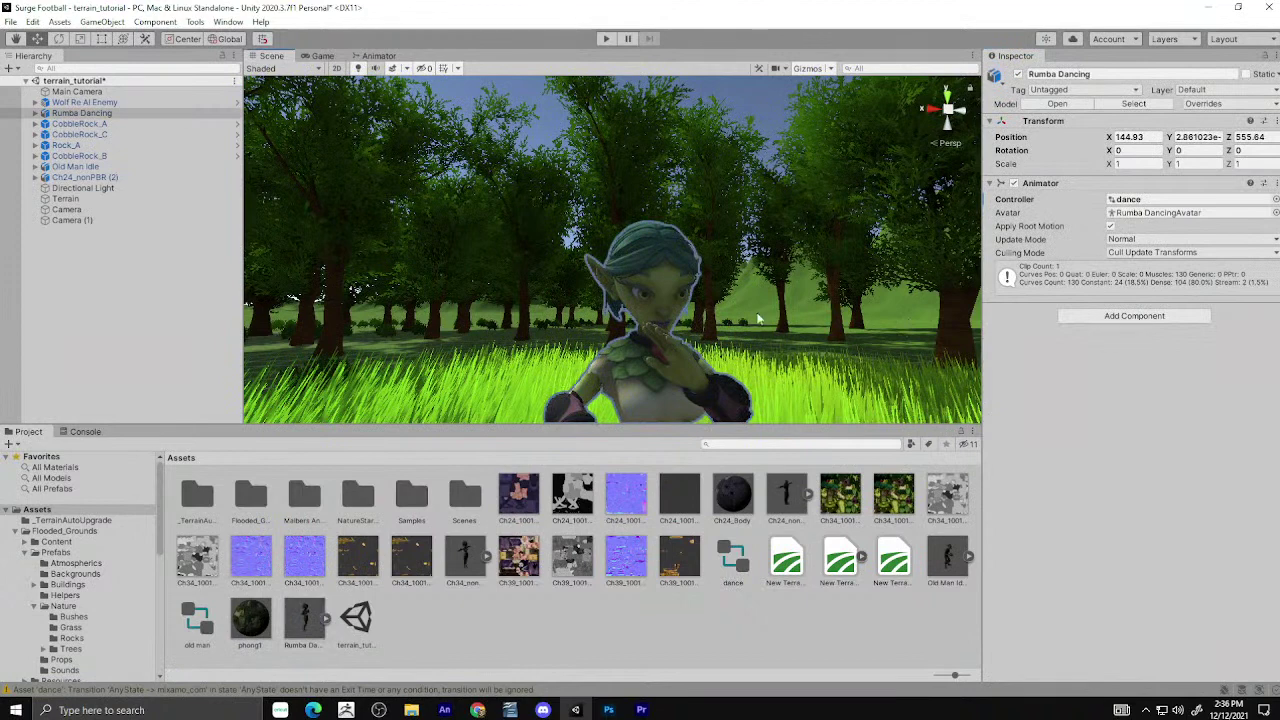
left_click(32, 114)
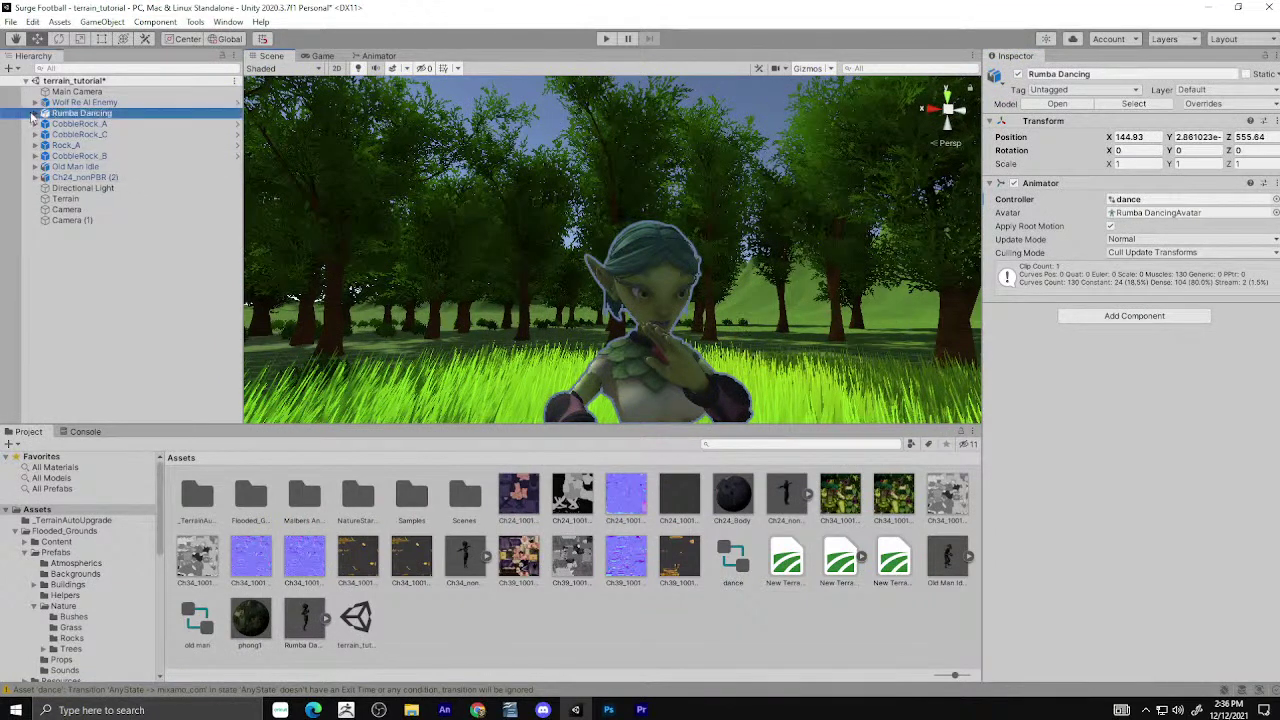
left_click(34, 113)
left_click(72, 124)
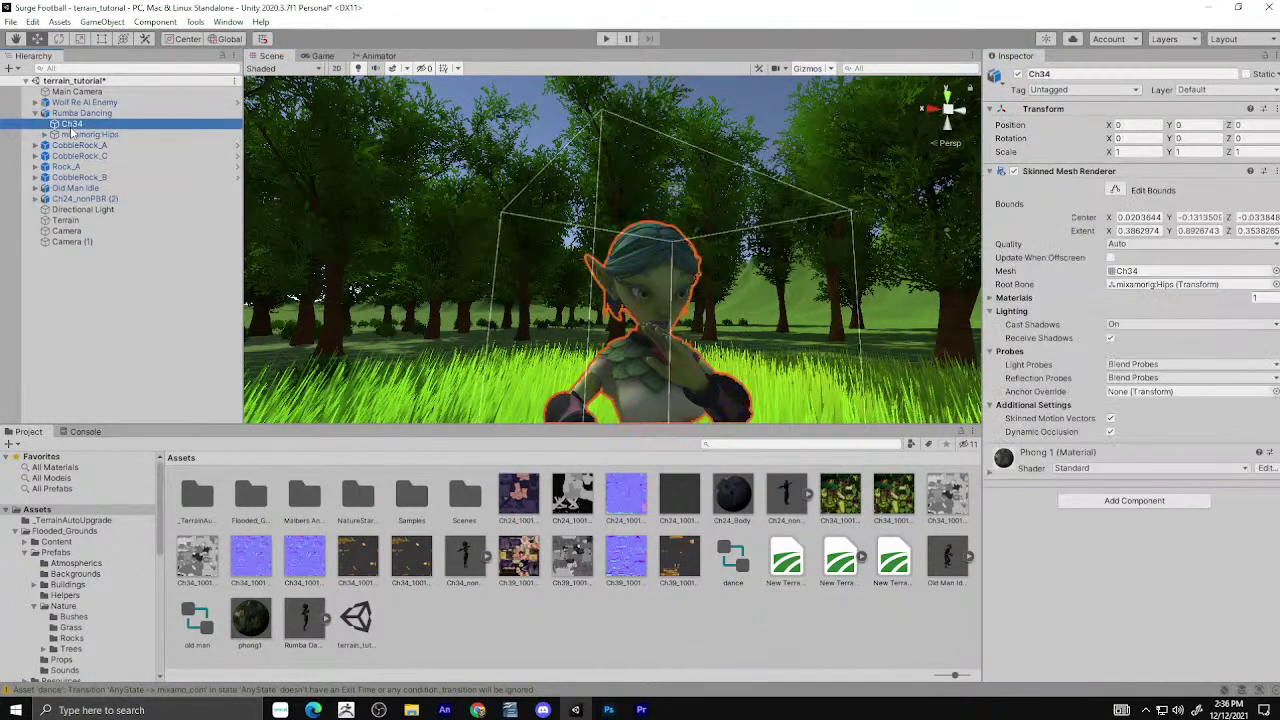
Keep Ch34's Phong 1 material Opaque, review its shader list, then switch to the Game view.
left_click(996, 474)
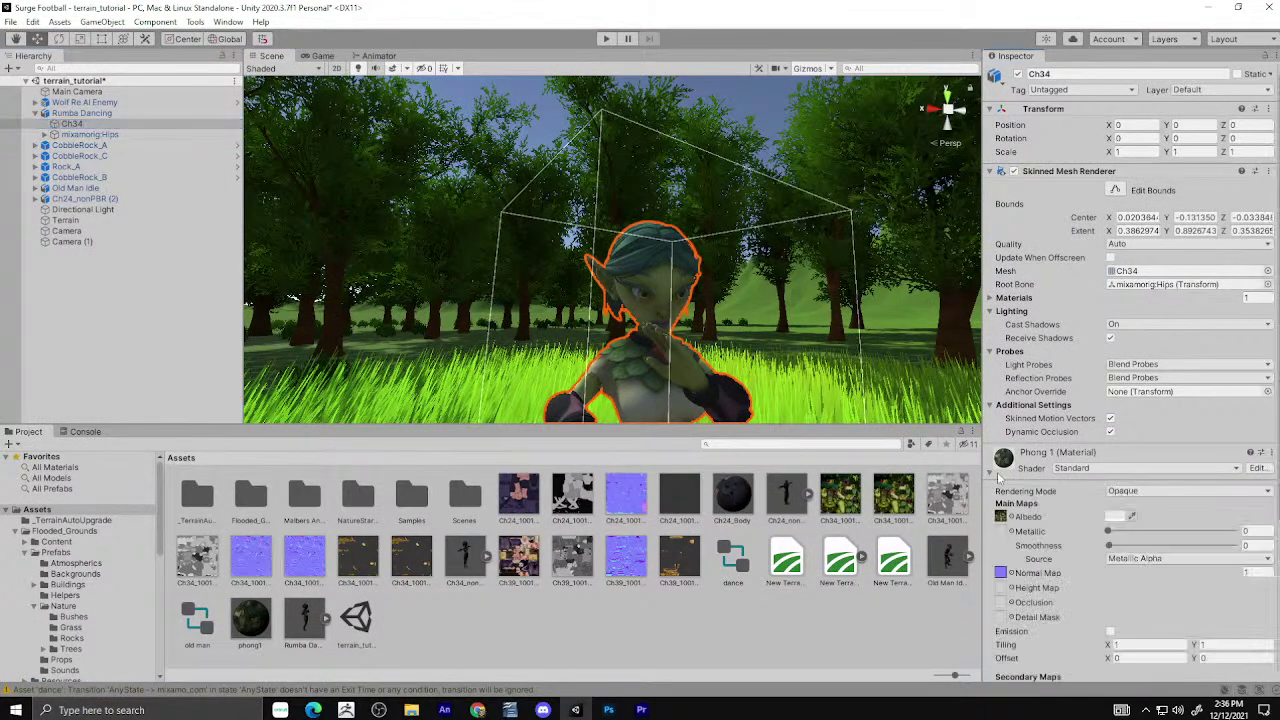
left_click(1124, 494)
left_click(1141, 505)
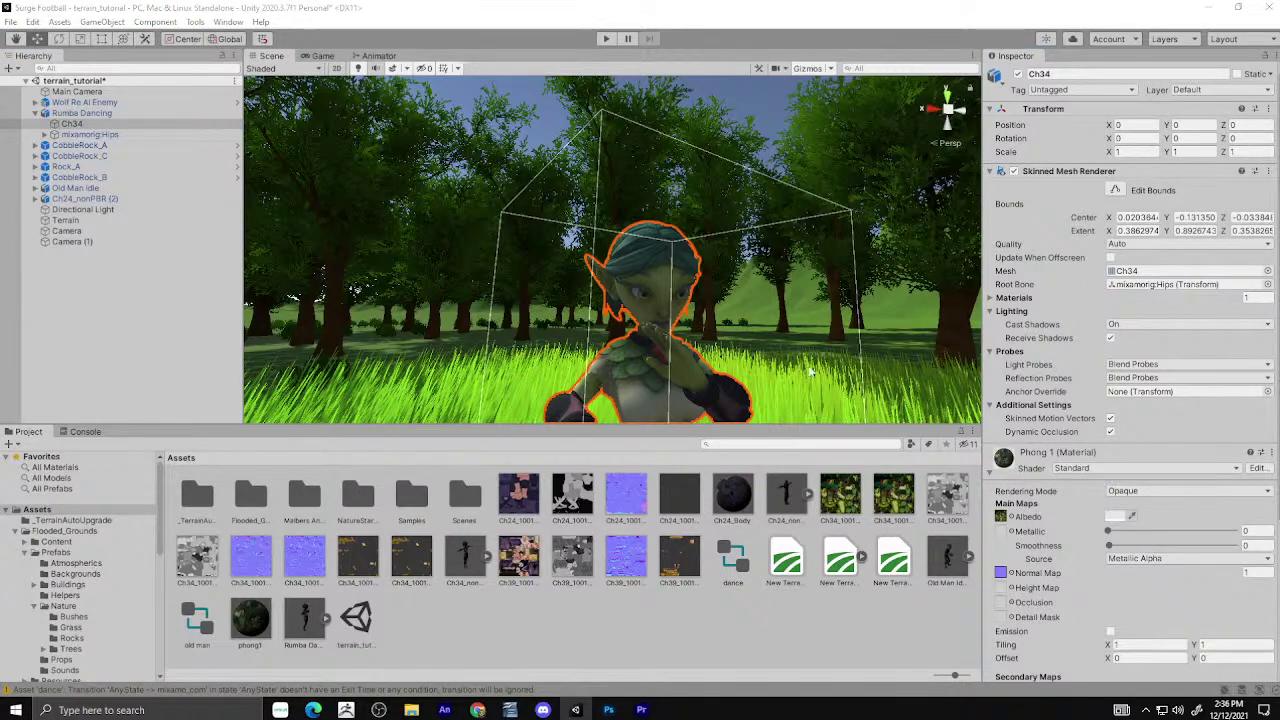
scroll(781, 280, "up", 5)
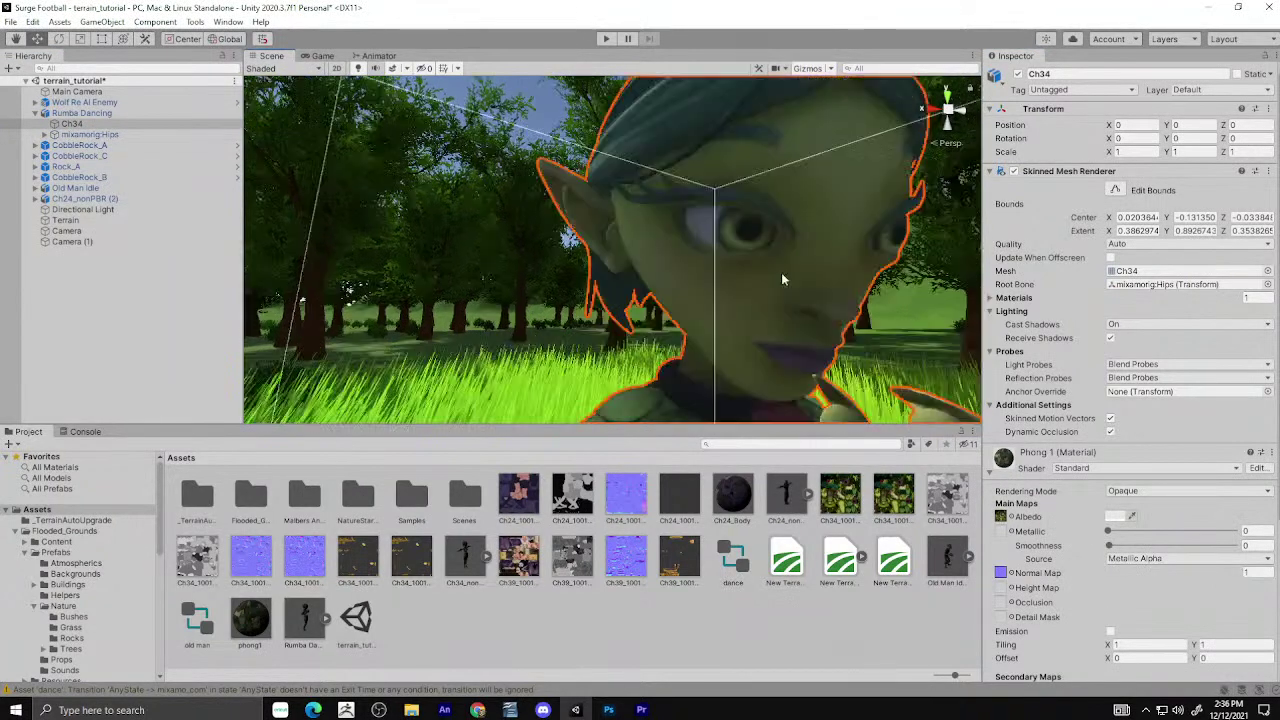
scroll(781, 276, "down", 5)
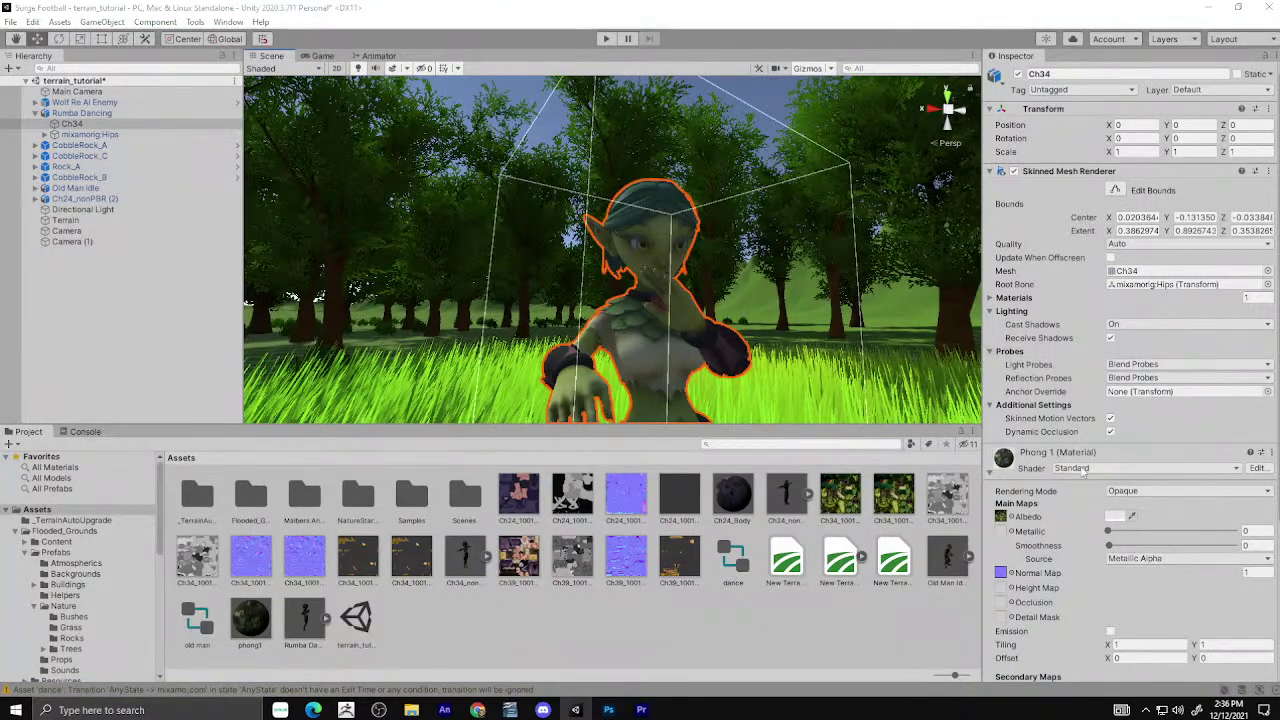
left_click(1083, 468)
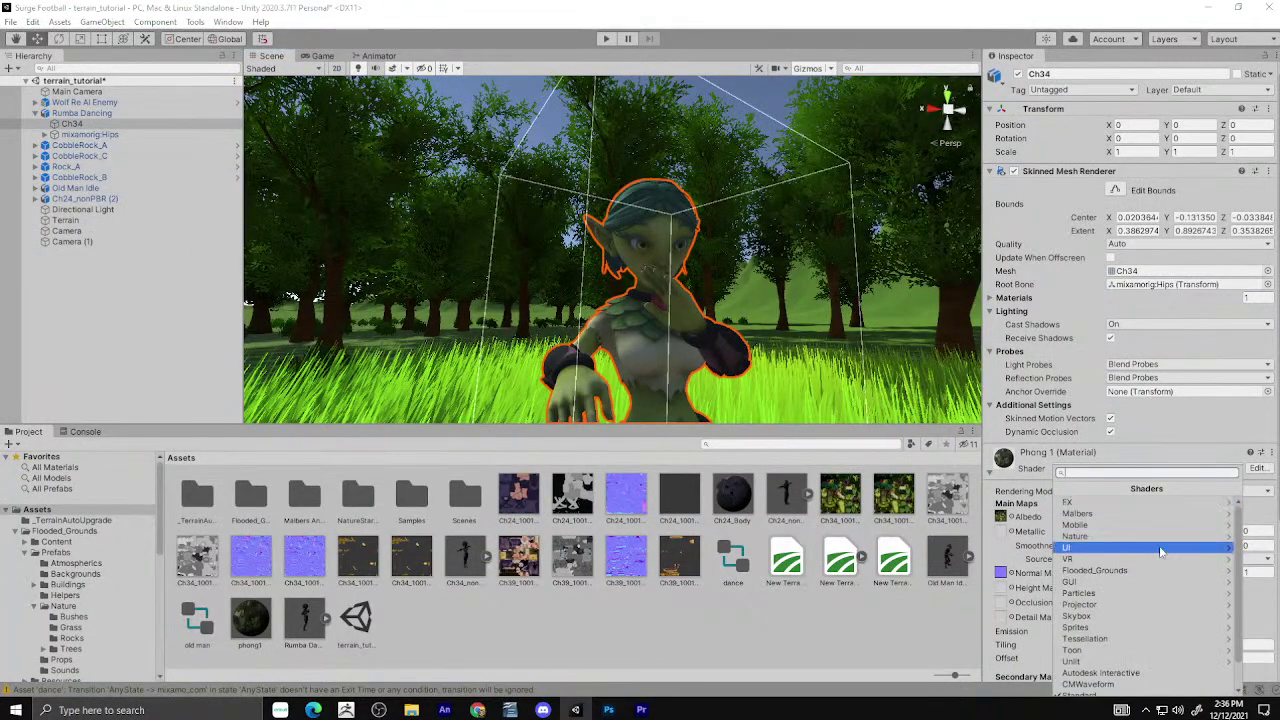
left_click(319, 56)
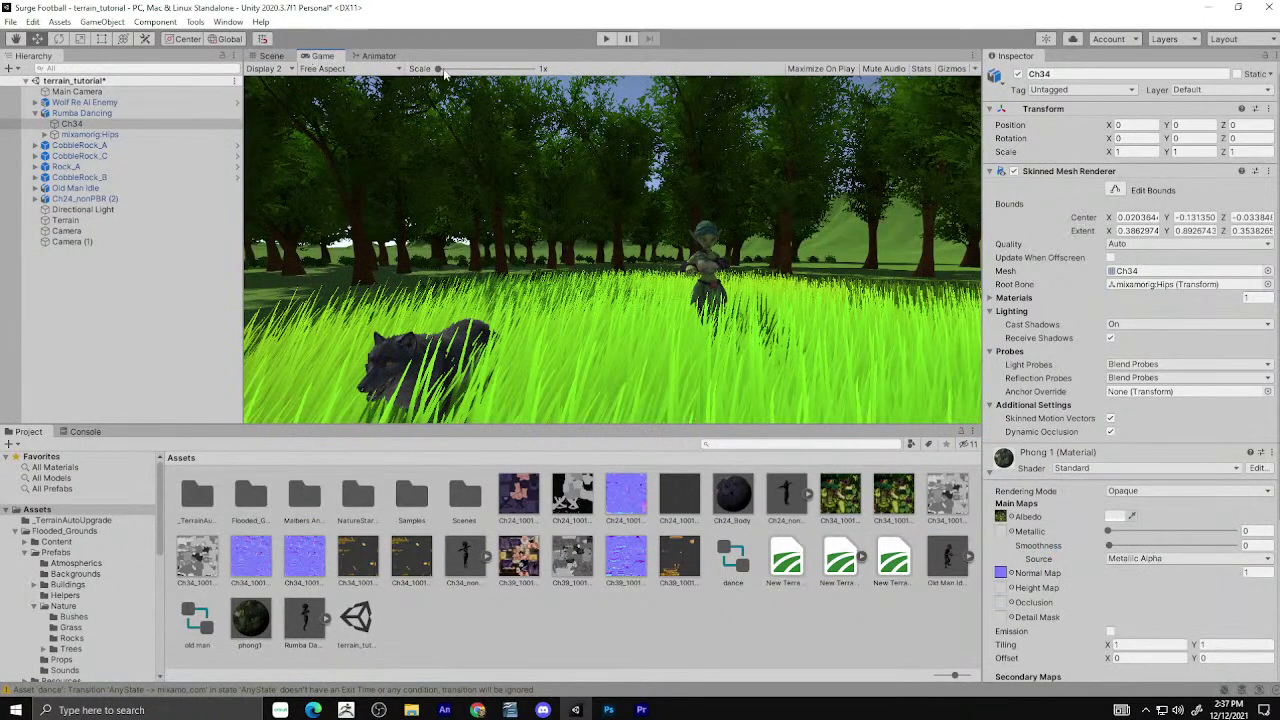
Preview the other camera's display in the Game view, then return to the Scene view.
left_click(280, 69)
left_click(288, 80)
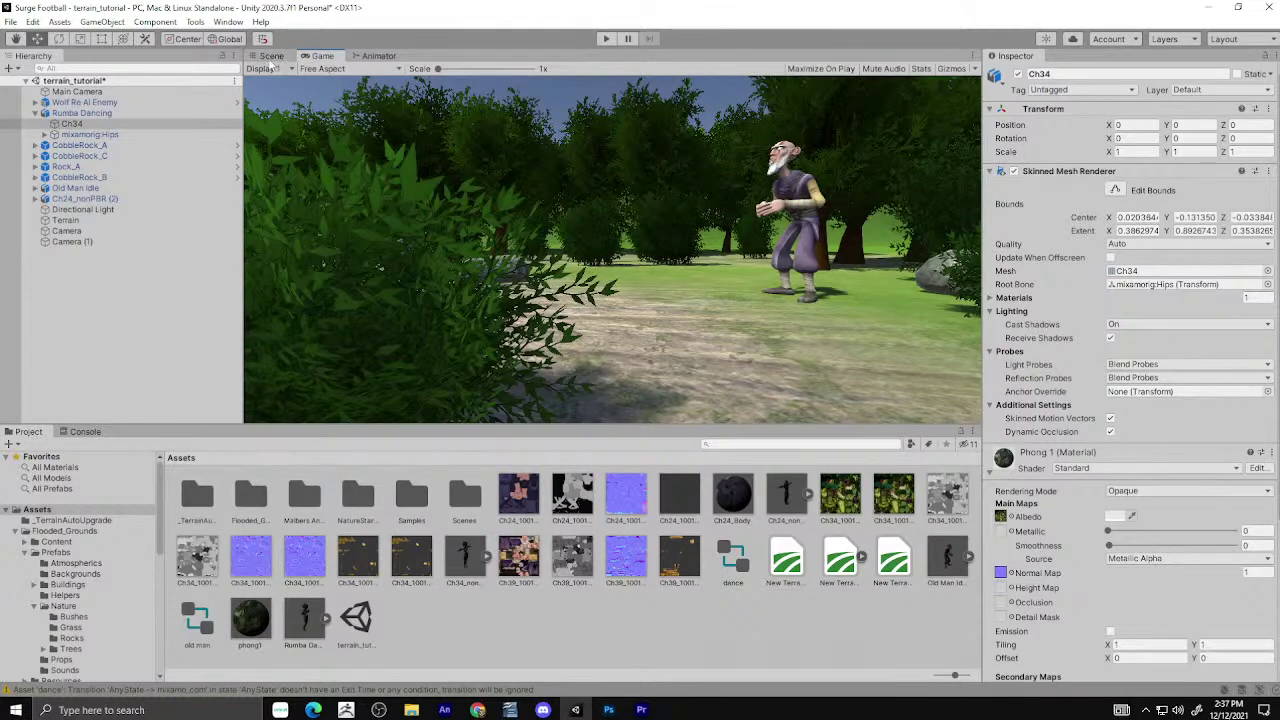
left_click(272, 56)
Pan and zoom the Scene view over to the old man among the bushes and path.
middle_click_drag(408, 195, 758, 314)
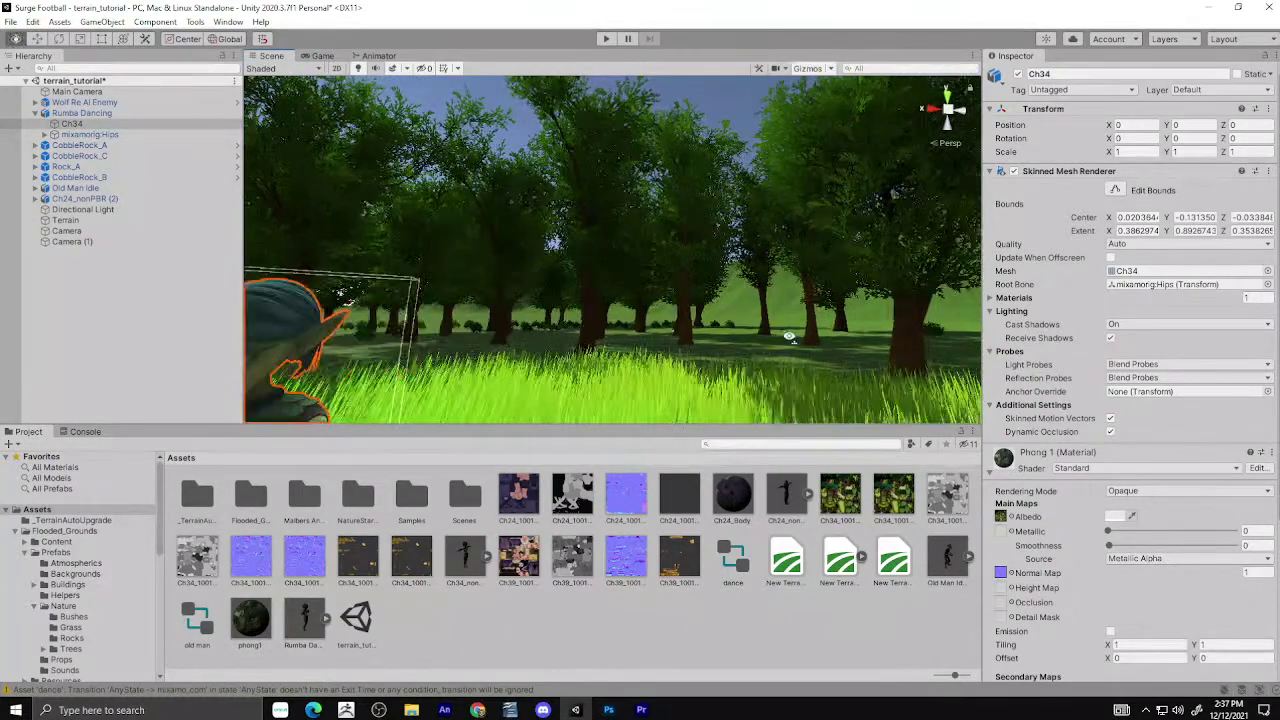
scroll(758, 316, "down", 3)
scroll(758, 316, "down", 3)
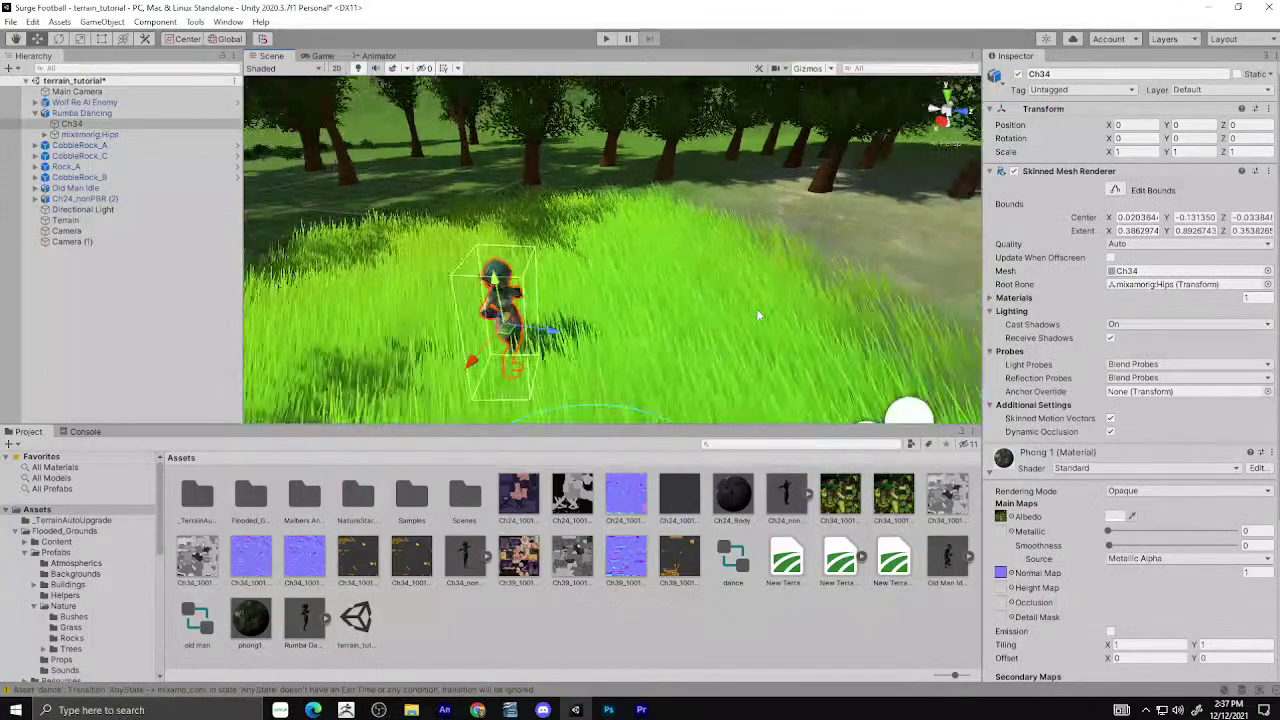
scroll(758, 316, "down", 3)
scroll(758, 316, "down", 3)
scroll(757, 308, "down", 3)
scroll(757, 308, "down", 3)
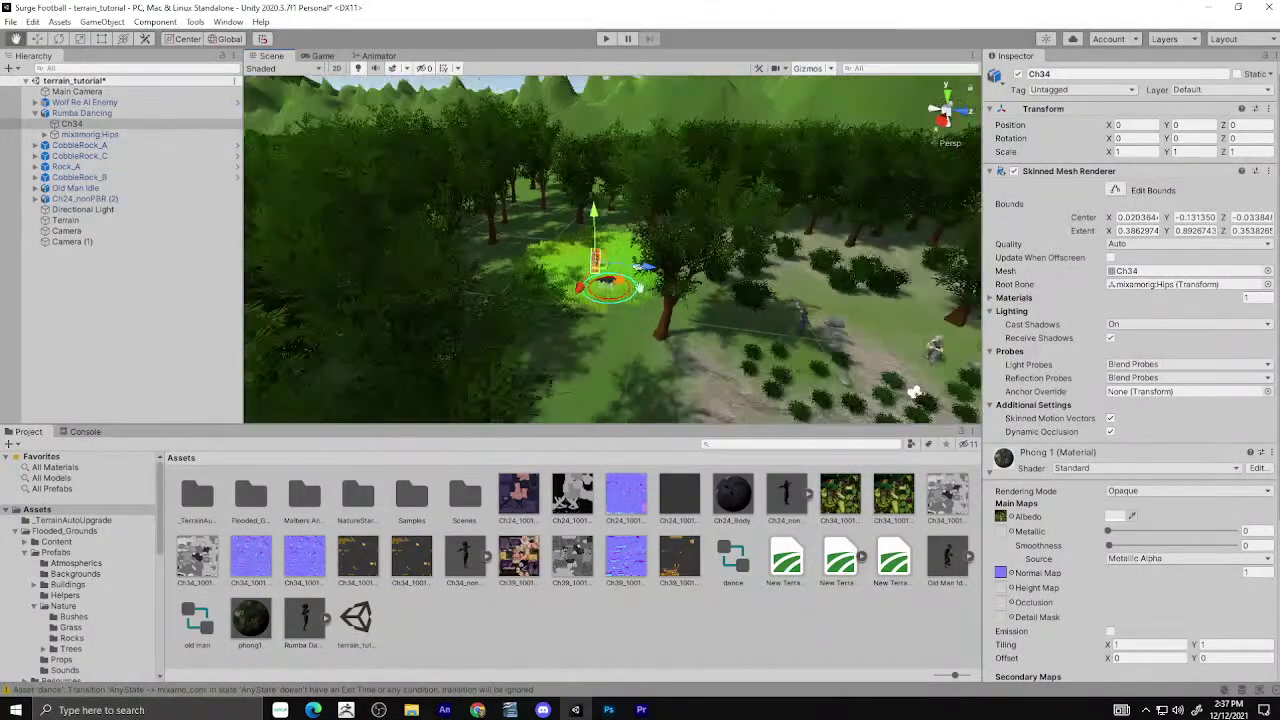
middle_click_drag(757, 308, 673, 318)
scroll(673, 318, "up", 2)
scroll(660, 305, "up", 2)
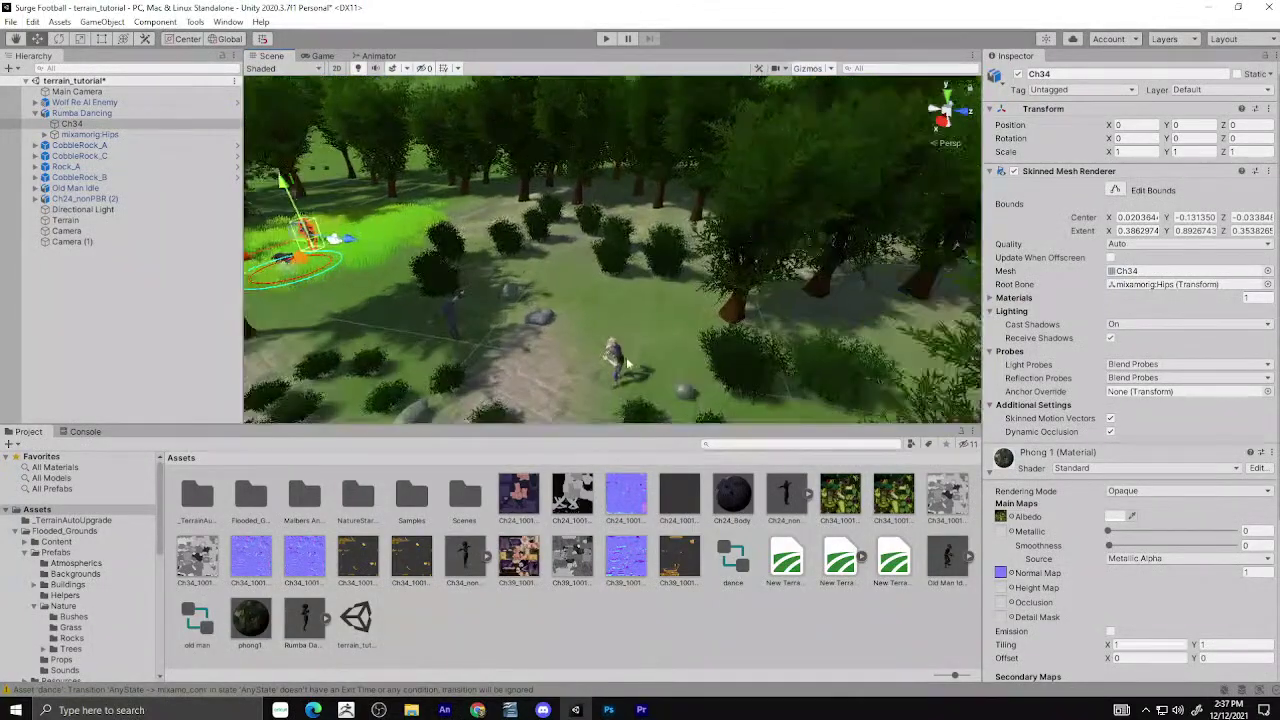
scroll(640, 290, "up", 2)
scroll(620, 283, "up", 2)
middle_click_drag(620, 283, 615, 262)
Rotate the old man around his vertical axis.
left_click(605, 210)
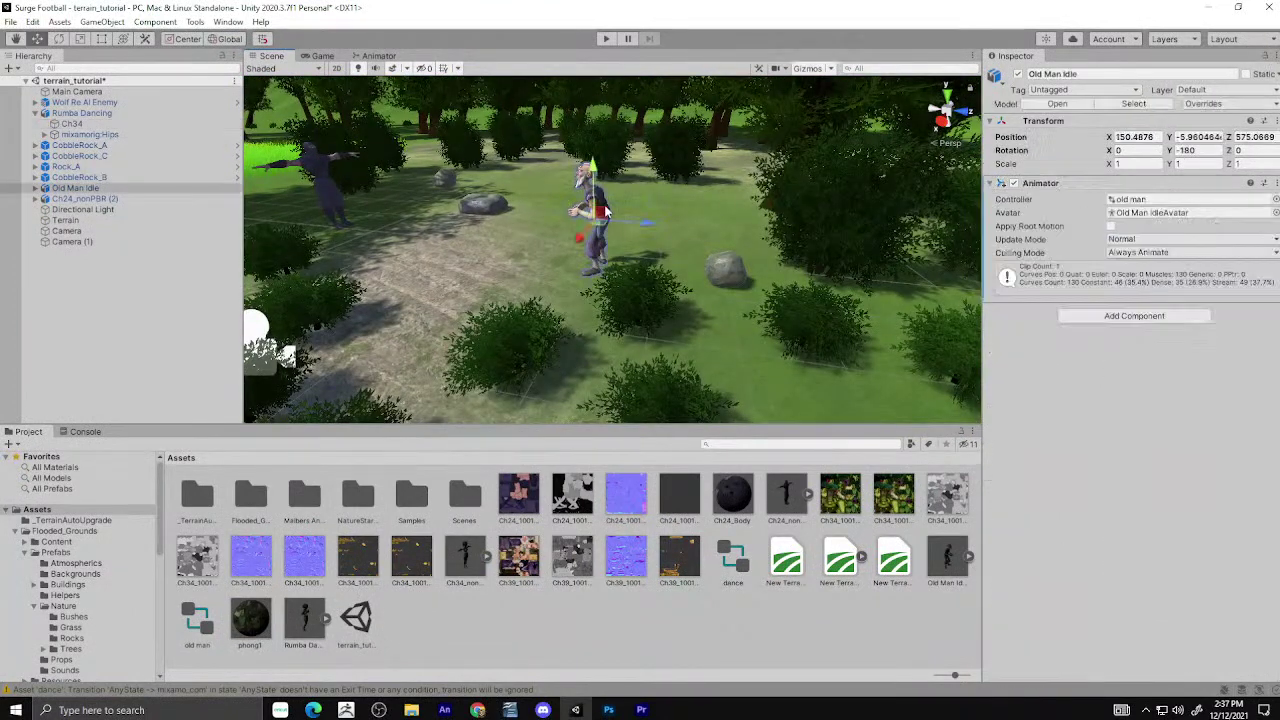
key("e")
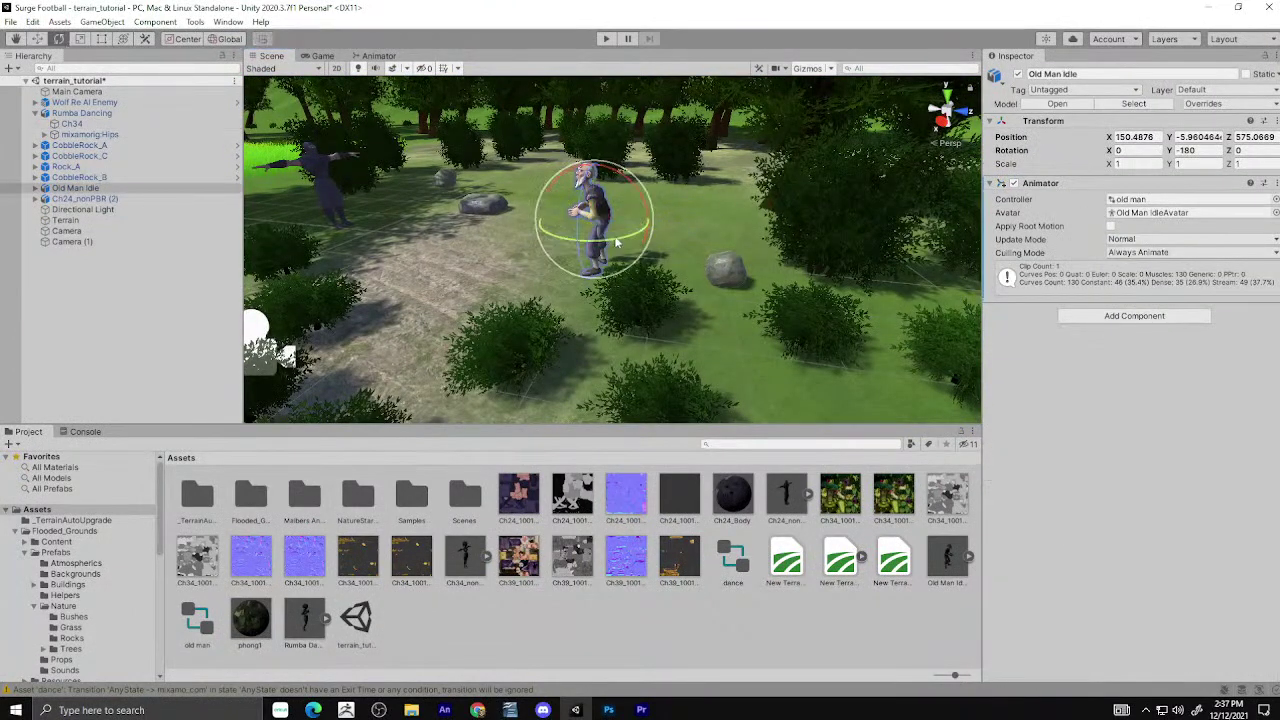
left_click_drag(617, 242, 760, 219)
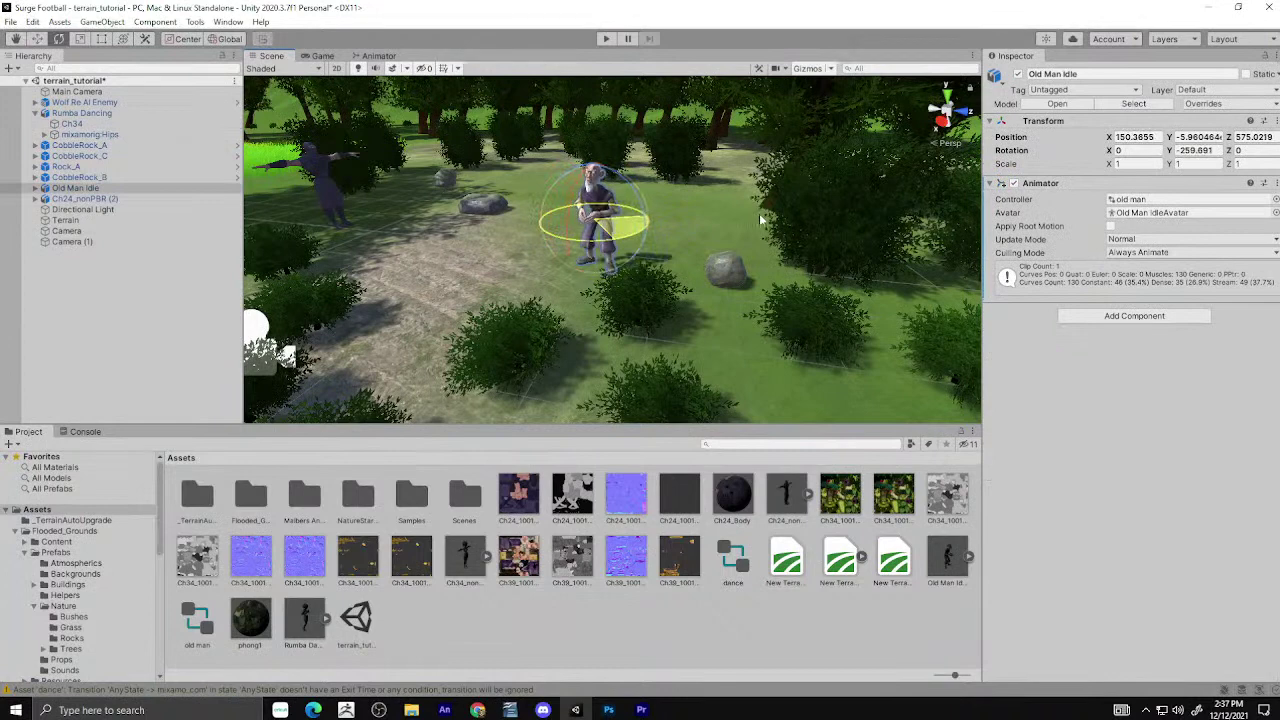
Move Rock_A, left of the old man, along its Z axis.
left_click(736, 281)
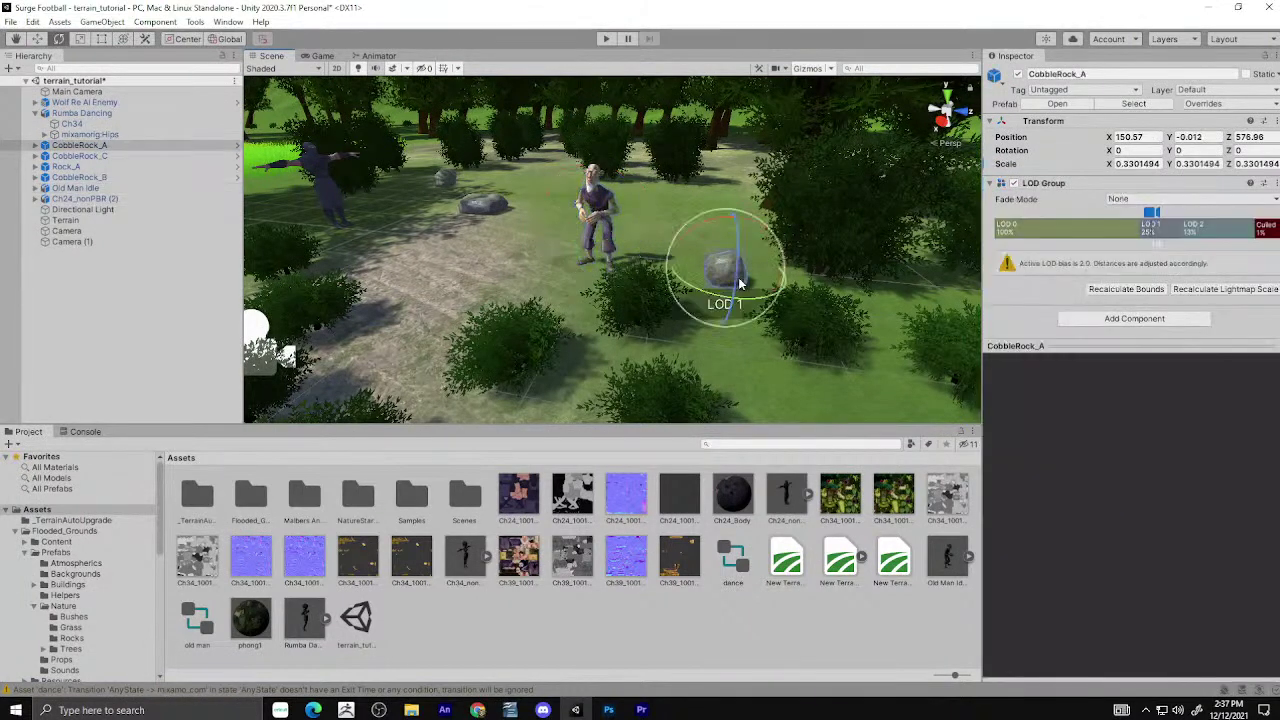
left_click(36, 38)
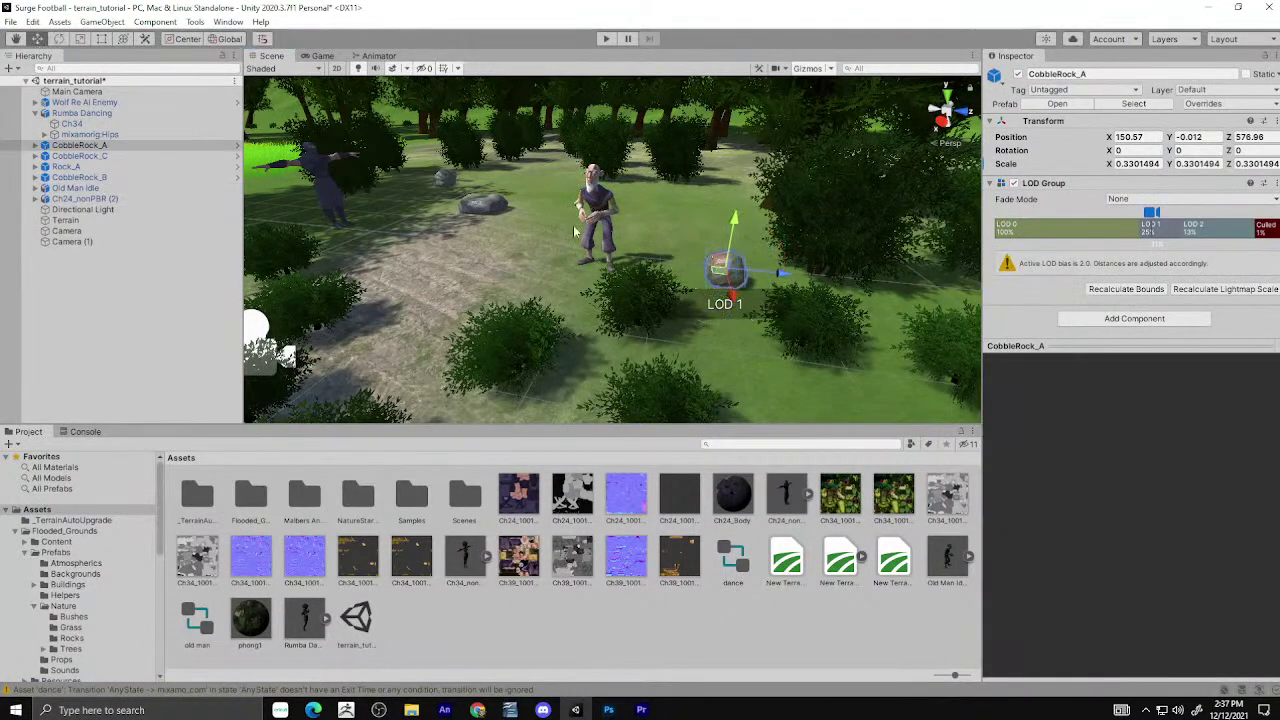
left_click(485, 205)
mouse_move(527, 207)
left_mouse_down()
mouse_move(597, 224)
mouse_move(493, 268)
left_mouse_up()
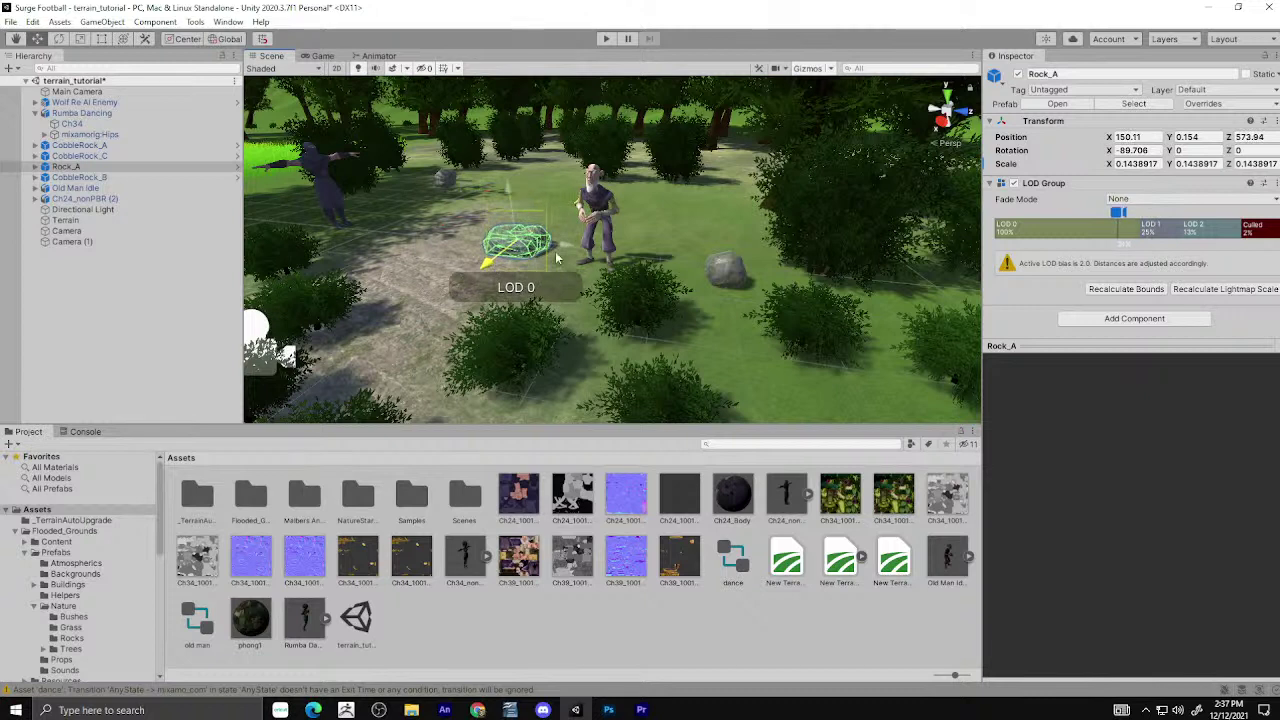
Move CobbleRock_A beside Rock_A and raise it to stack on the other rock.
left_click(727, 270)
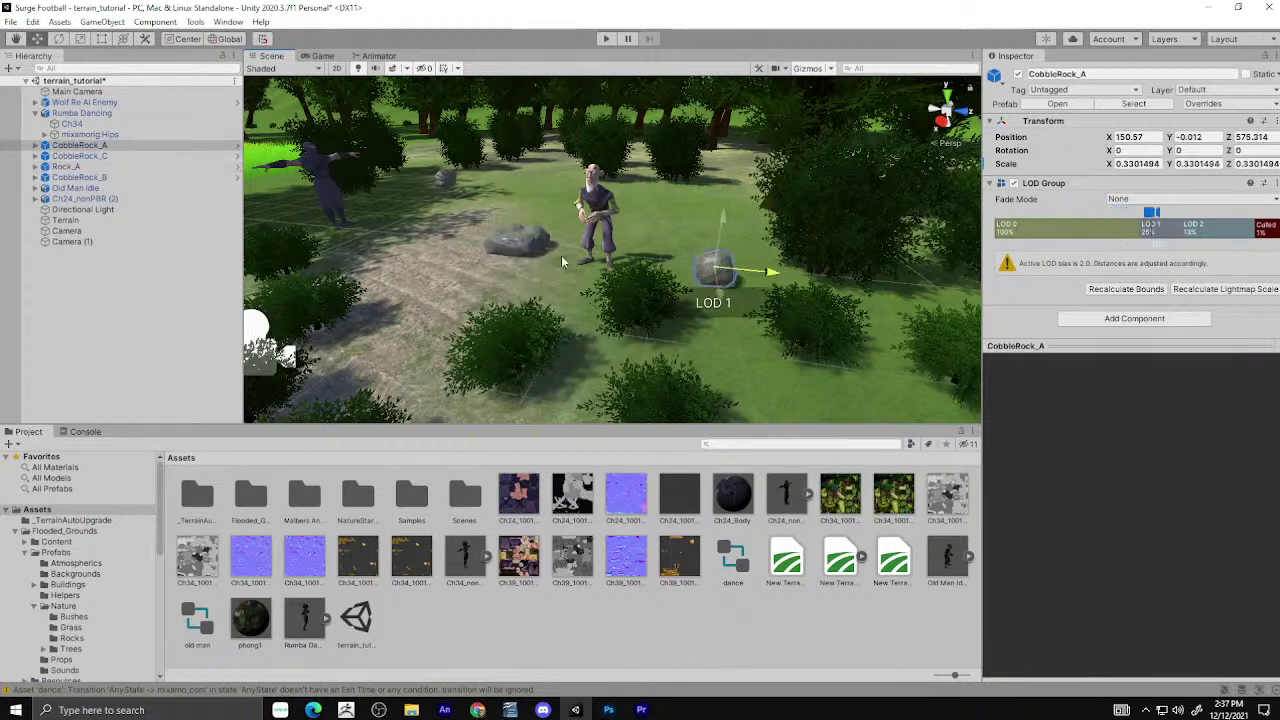
left_click_drag(737, 275, 540, 252)
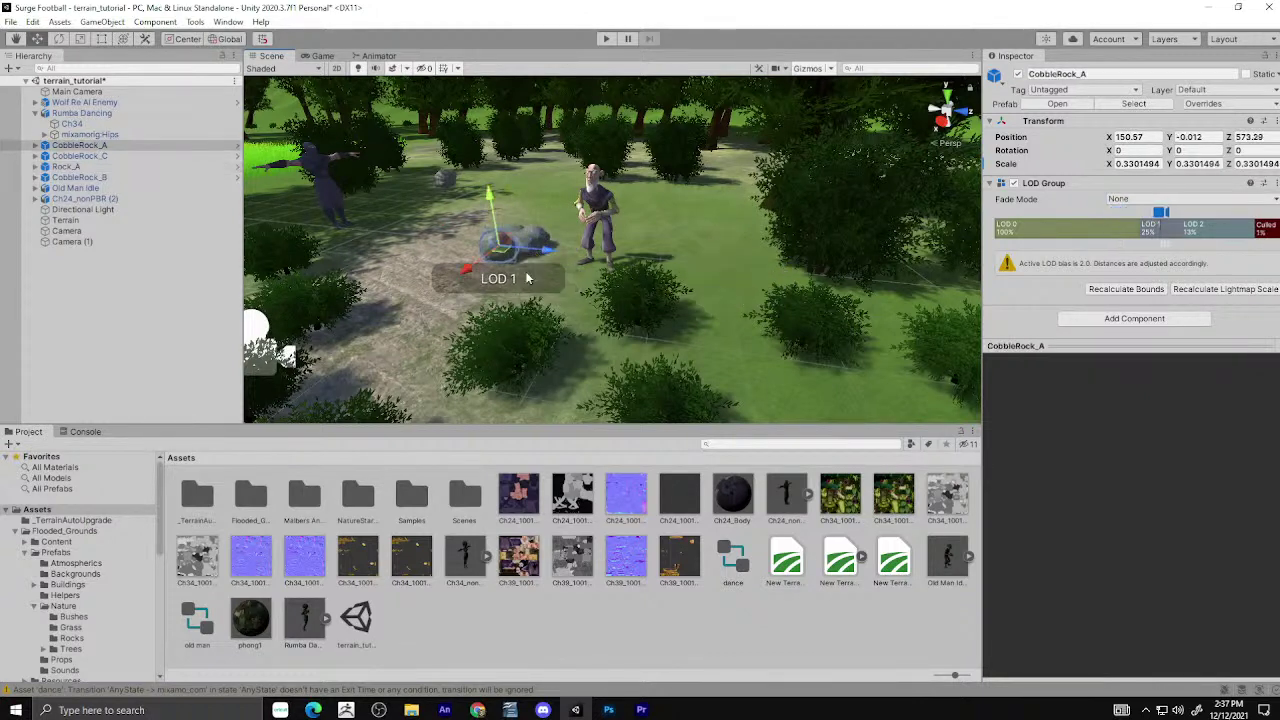
key("f")
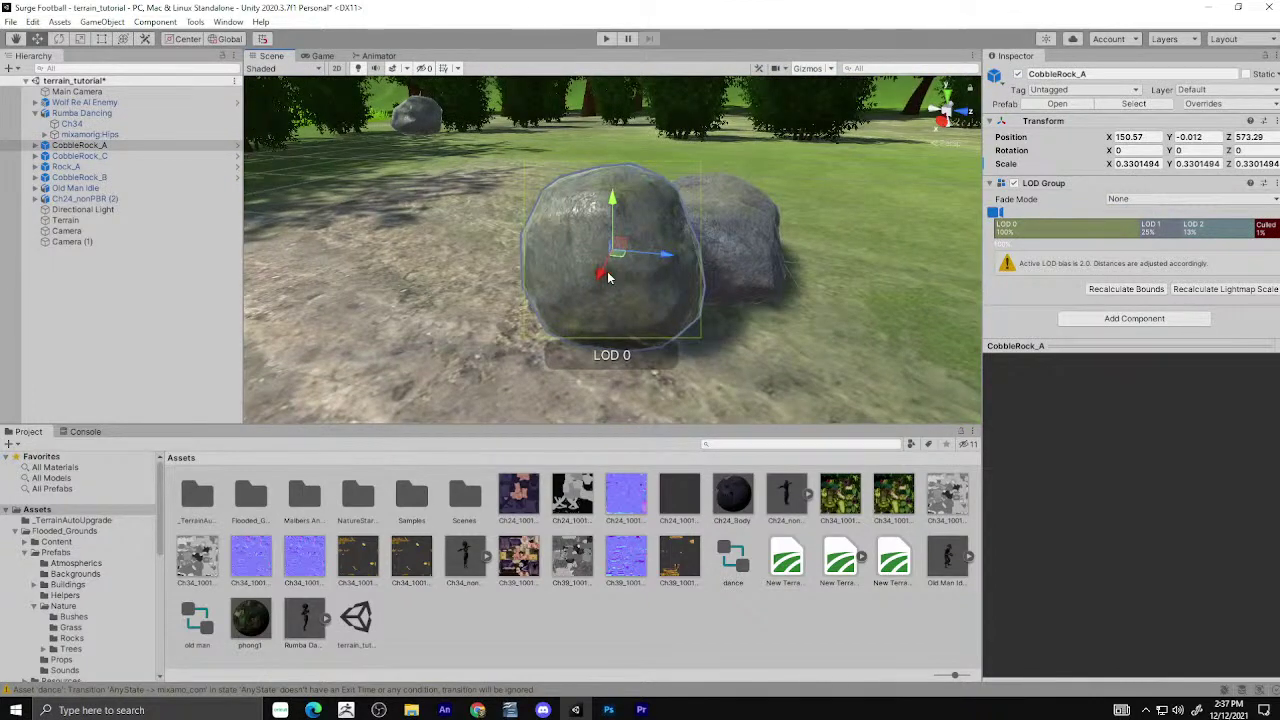
left_click_drag(608, 277, 643, 224)
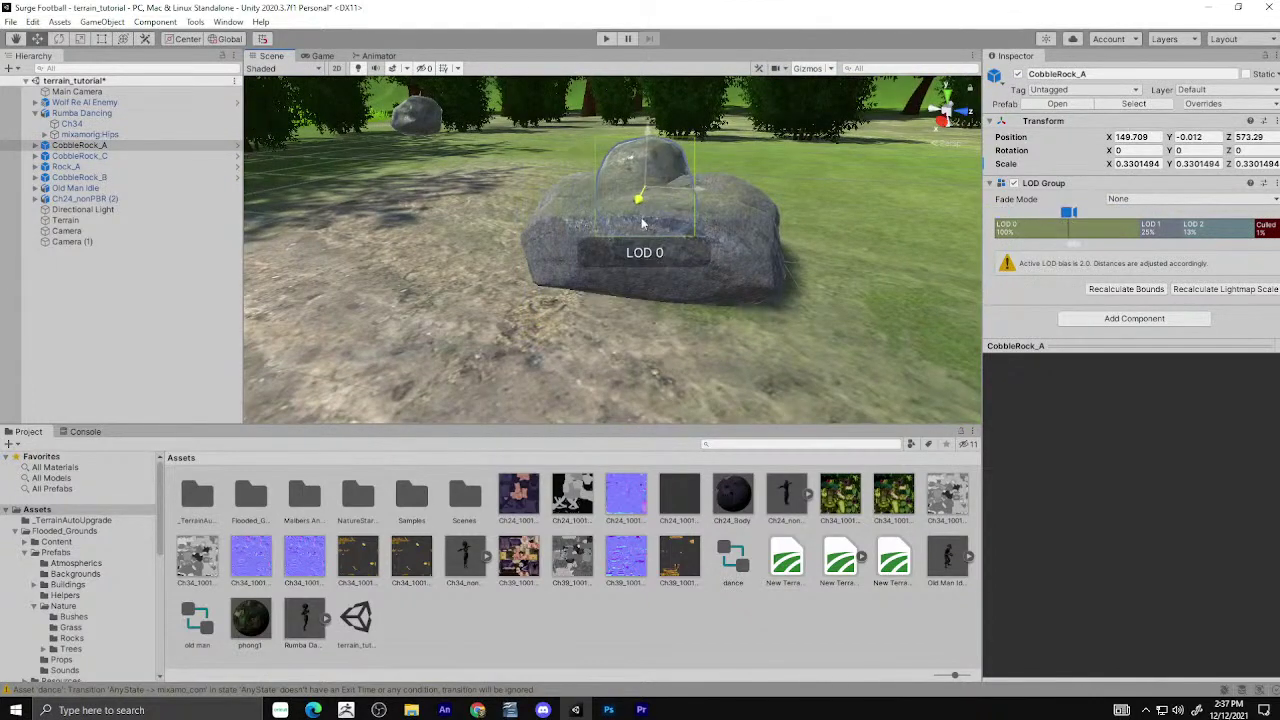
left_click_drag(643, 224, 654, 73)
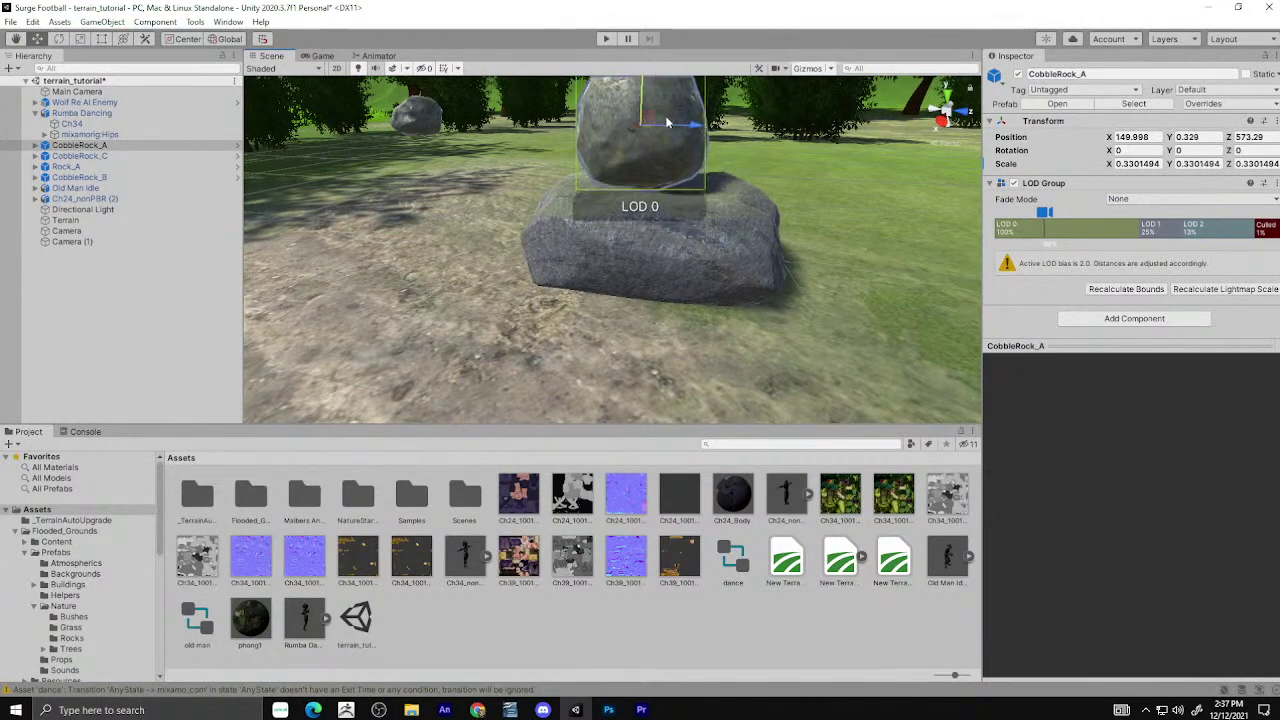
scroll(667, 122, "down", 5)
left_click(650, 243)
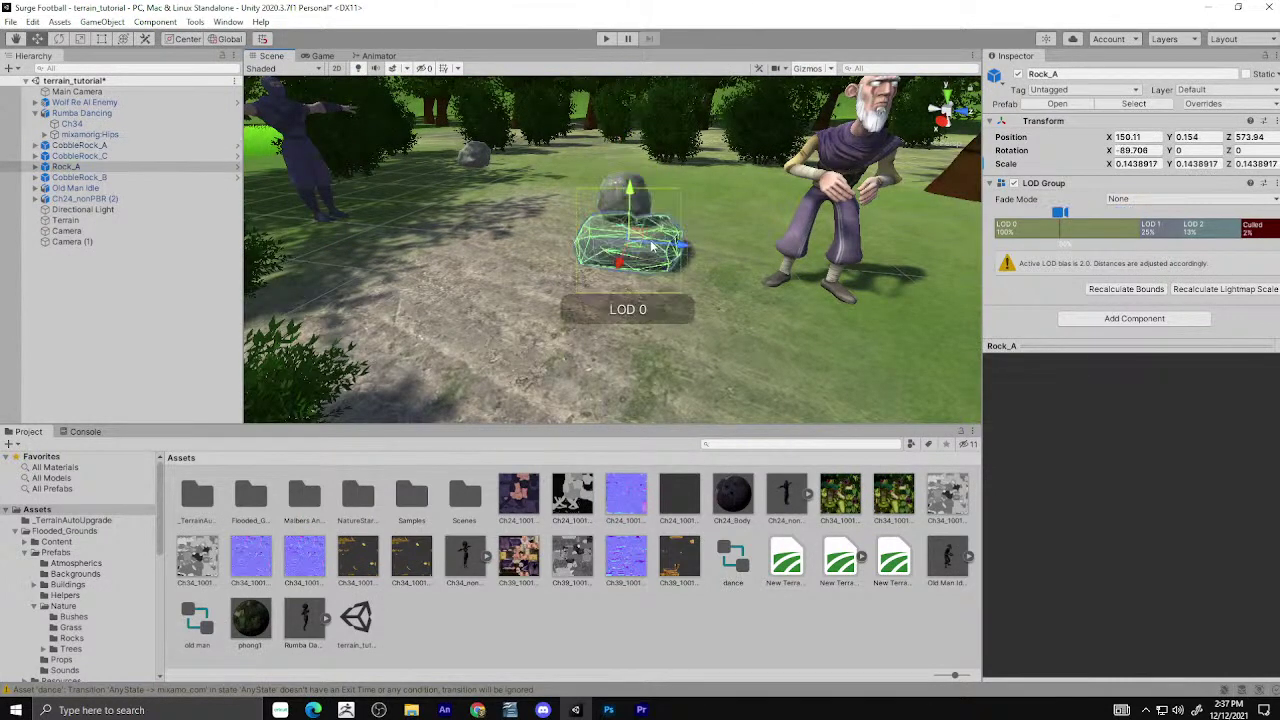
Duplicate Rock_A and set the copy on top of the pile, turned and scaled to about three quarters.
key("ctrl+d")
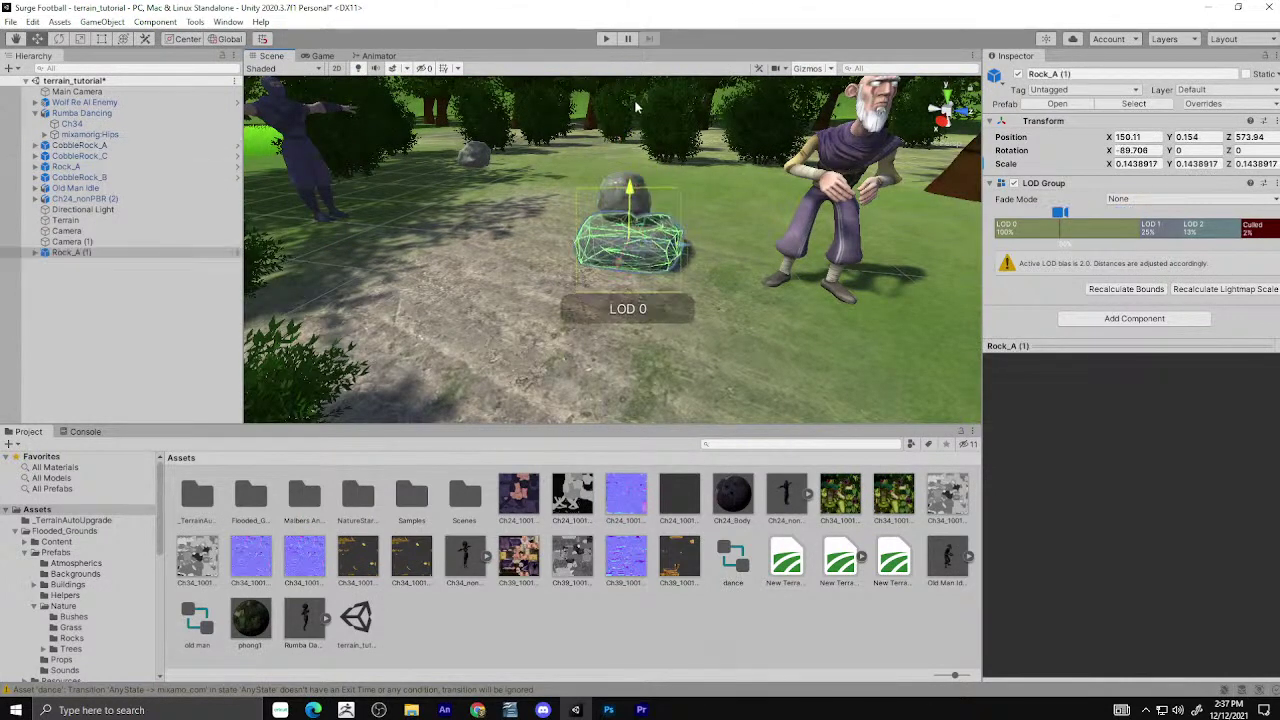
left_click_drag(630, 190, 634, 97)
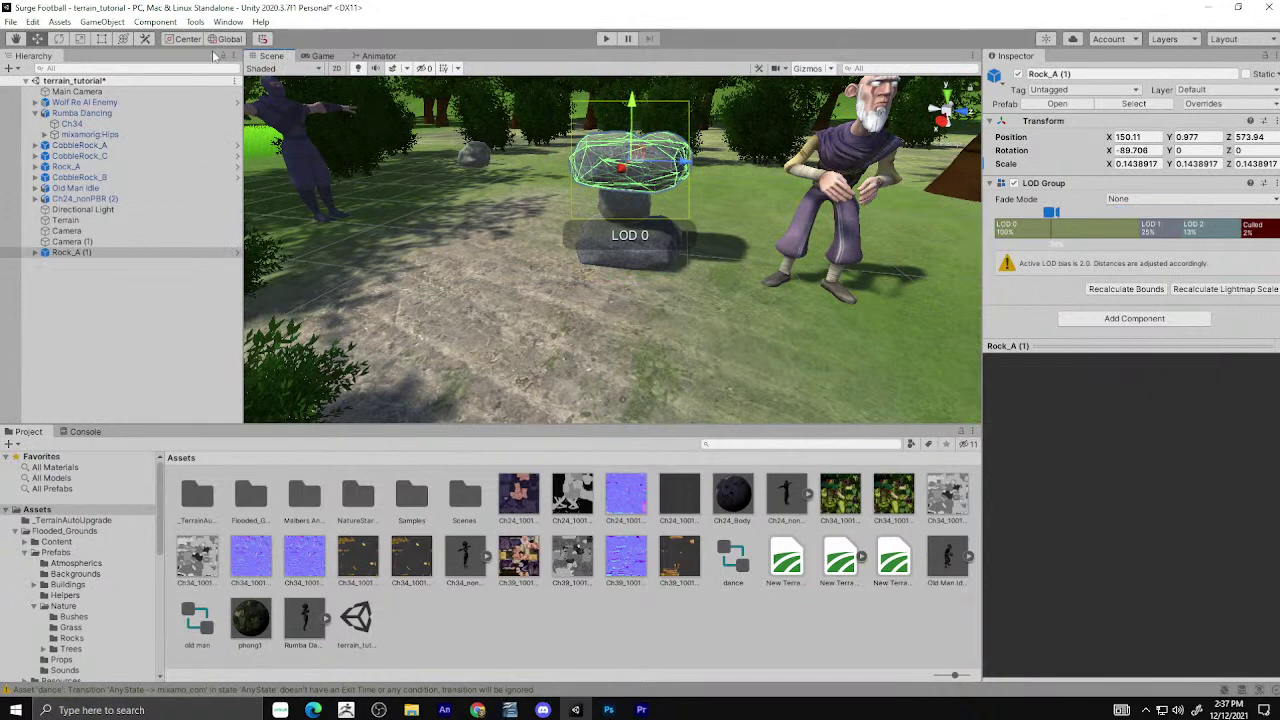
key("e")
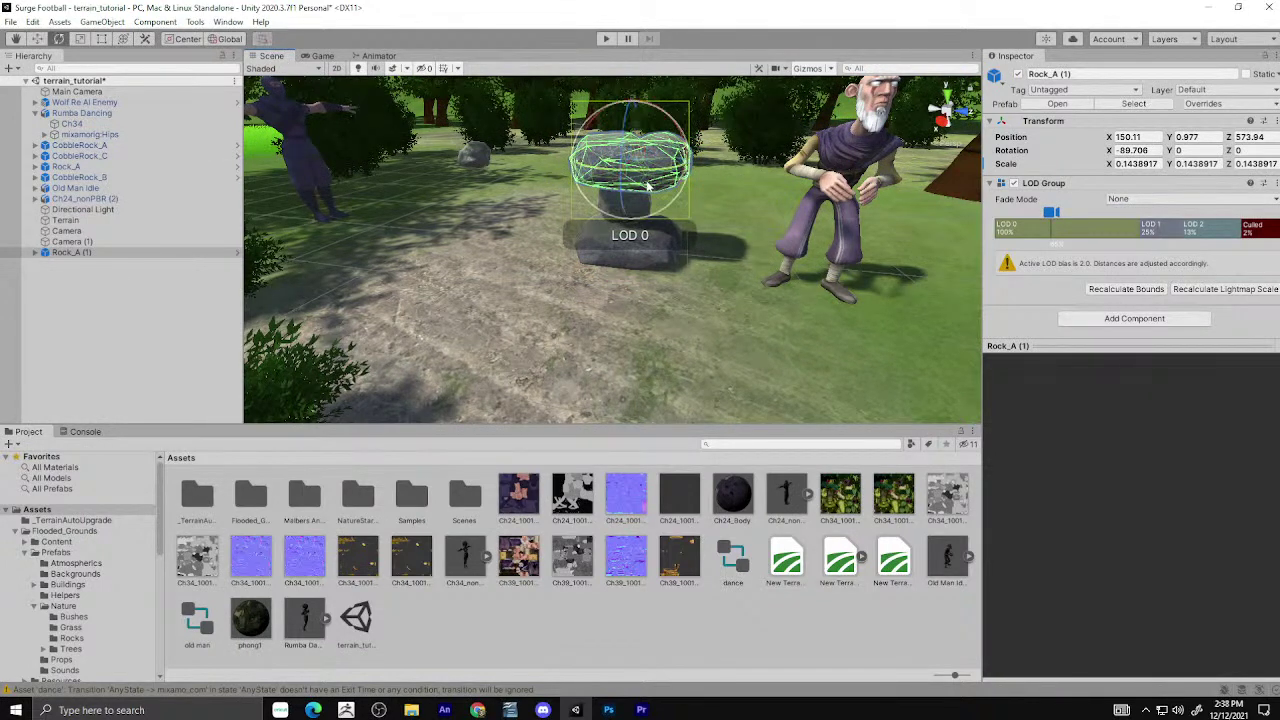
mouse_move(682, 165)
left_mouse_down()
mouse_move(771, 145)
mouse_move(678, 127)
left_mouse_up()
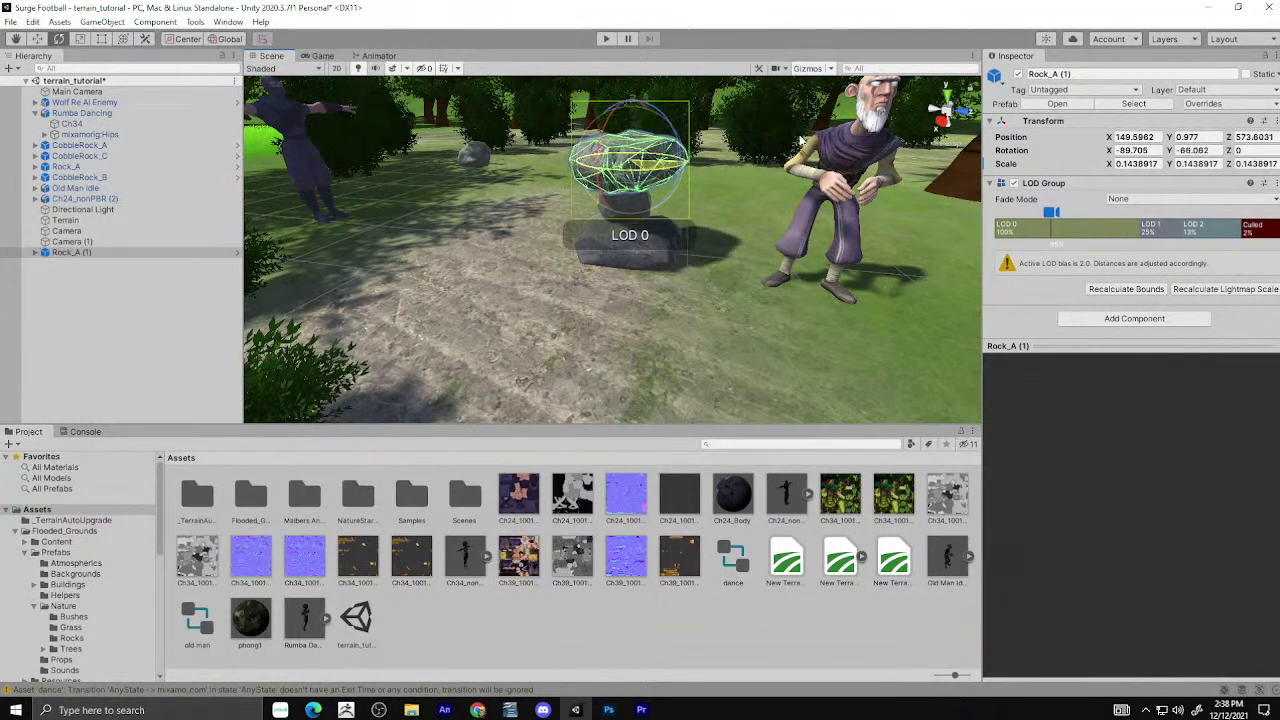
key("w")
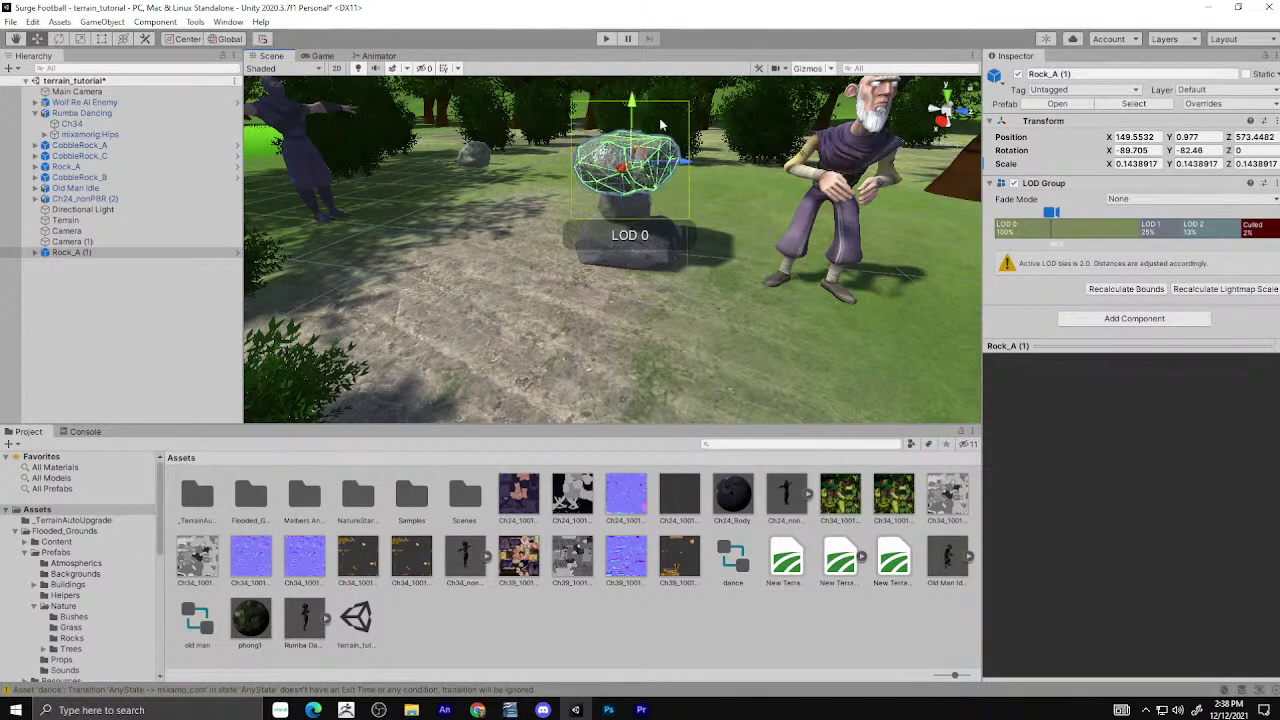
key("r")
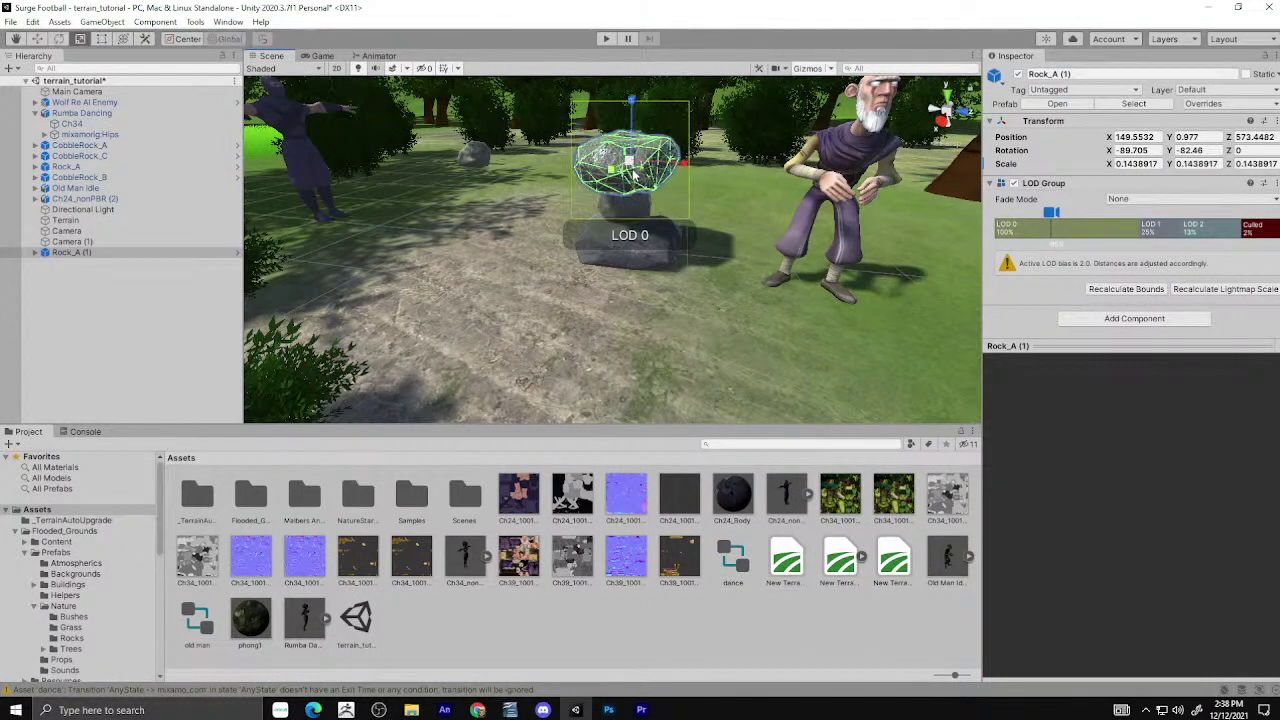
left_click_drag(634, 177, 642, 173)
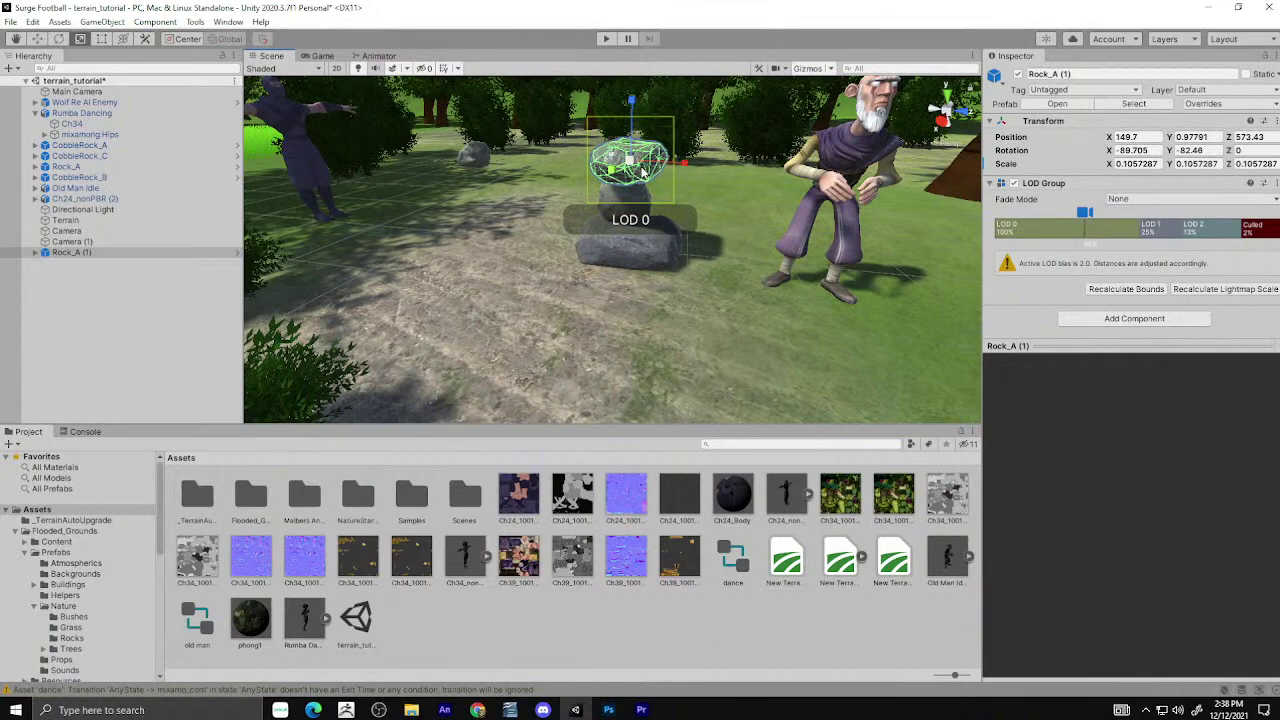
Orbit low around the new stack and select the lower rock and CobbleRock_A.
key("f")
middle_click_drag(642, 173, 641, 143)
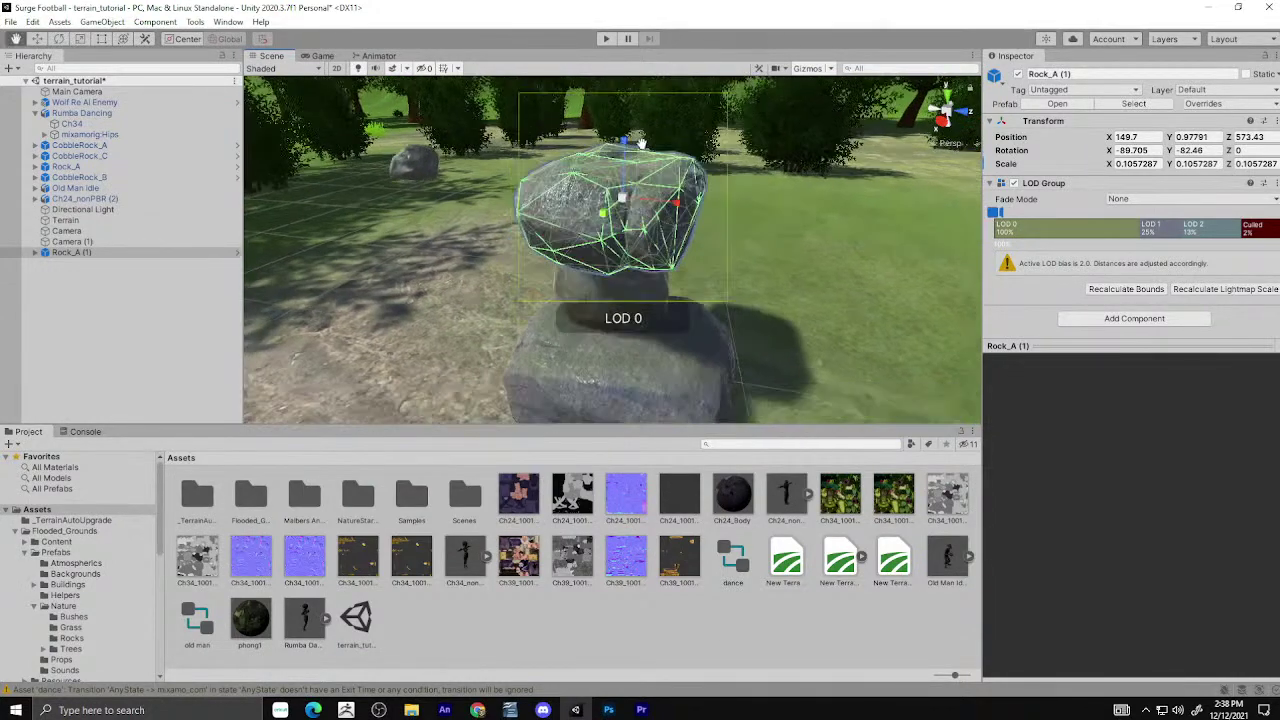
scroll(641, 143, "down", 3)
scroll(641, 143, "down", 5)
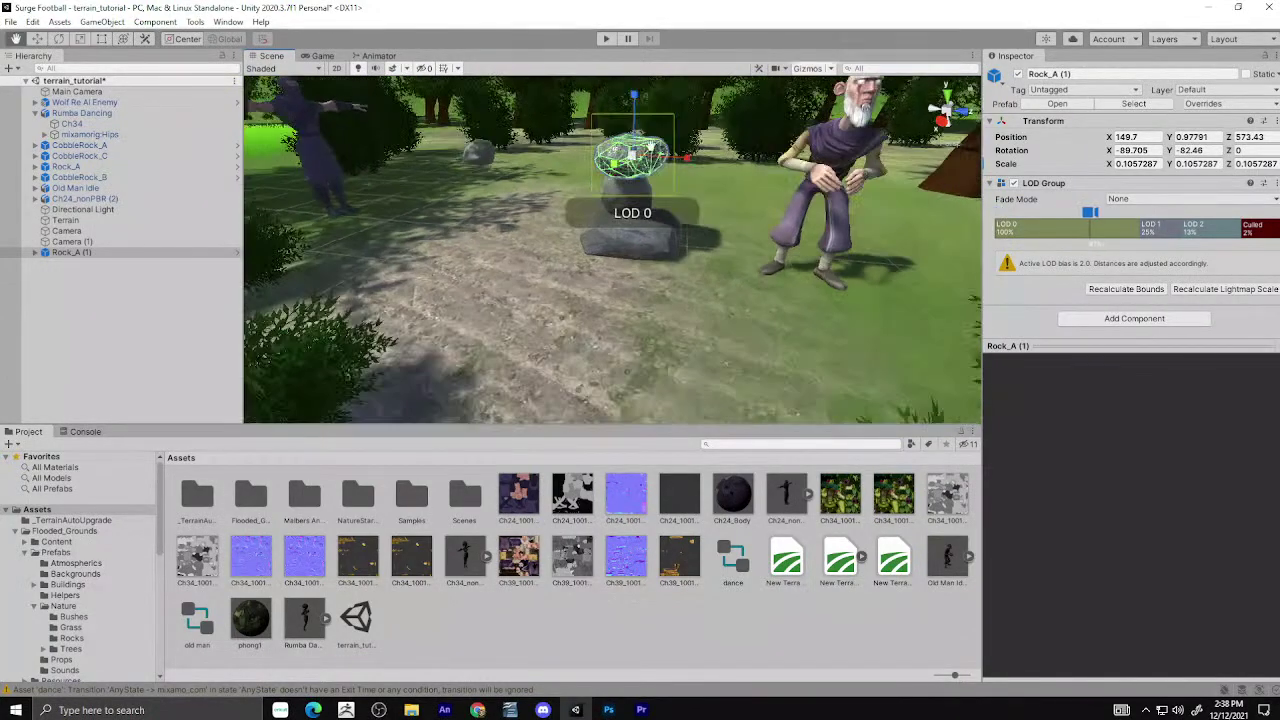
left_click_drag(630, 200, 629, 298, "alt")
scroll(629, 298, "up", 3)
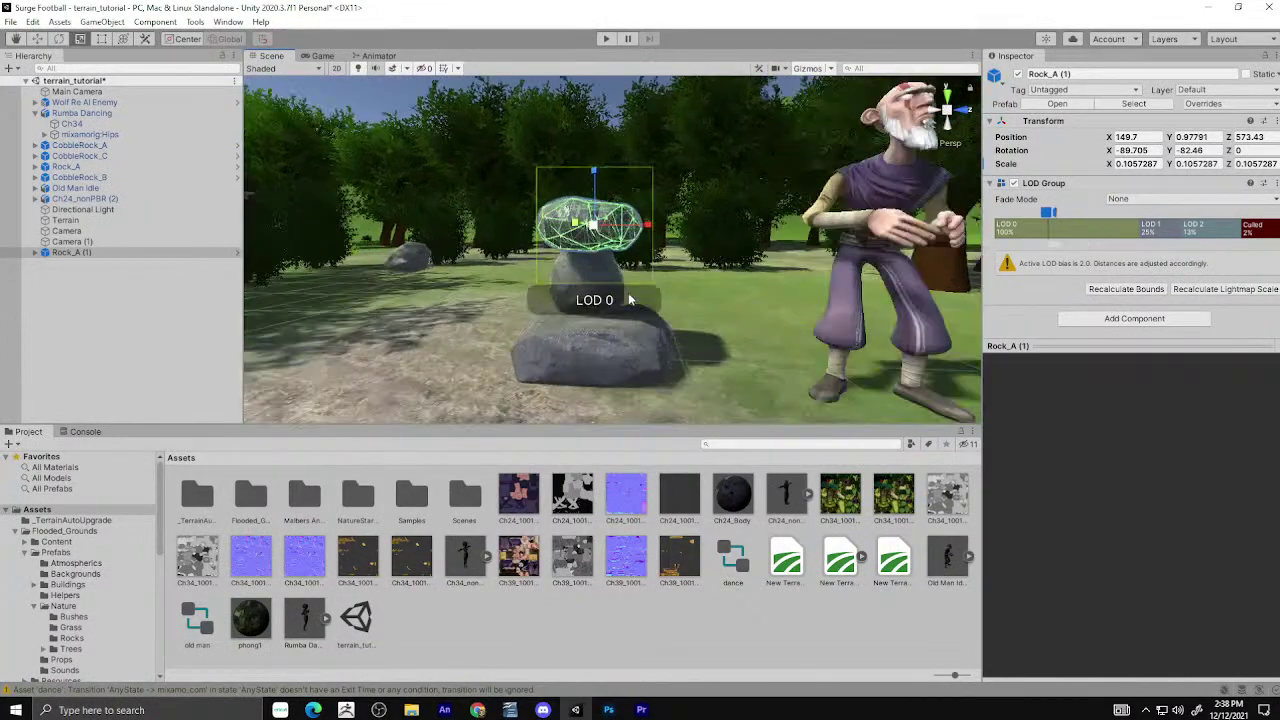
scroll(628, 292, "up", 3)
scroll(628, 293, "up", 3)
scroll(628, 293, "down", 5)
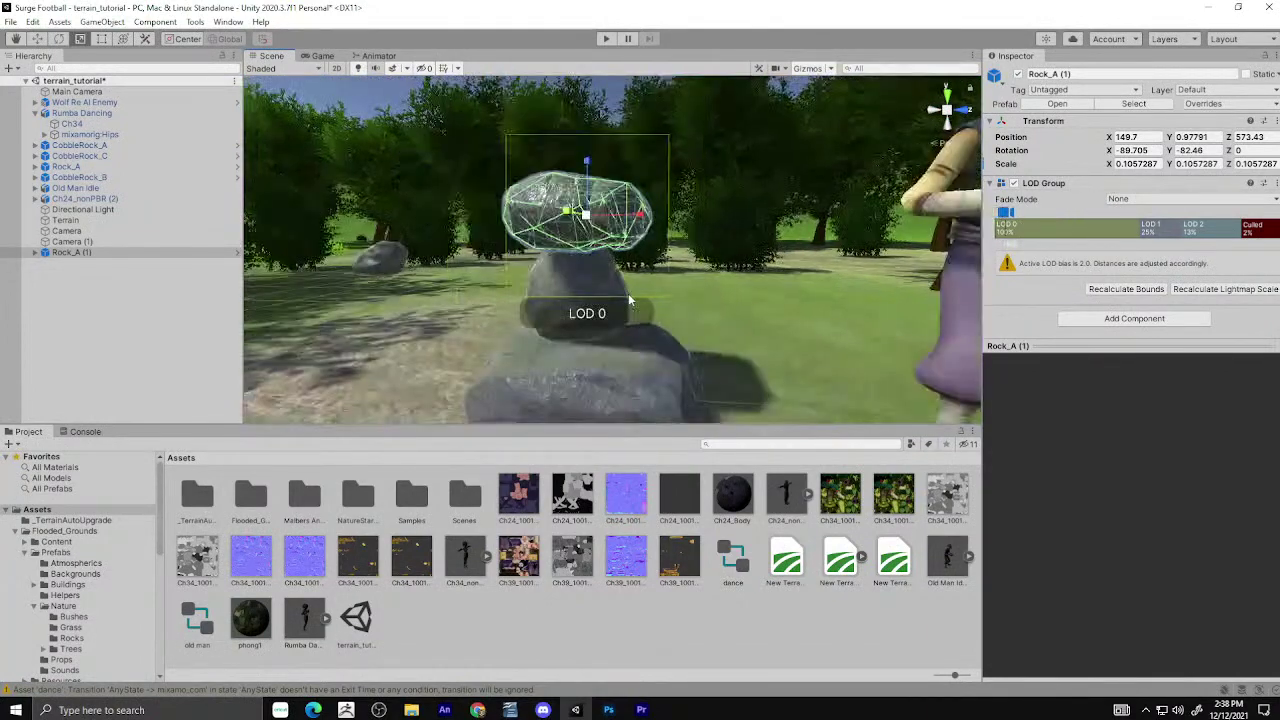
scroll(628, 293, "down", 3)
left_click(613, 316, "shift")
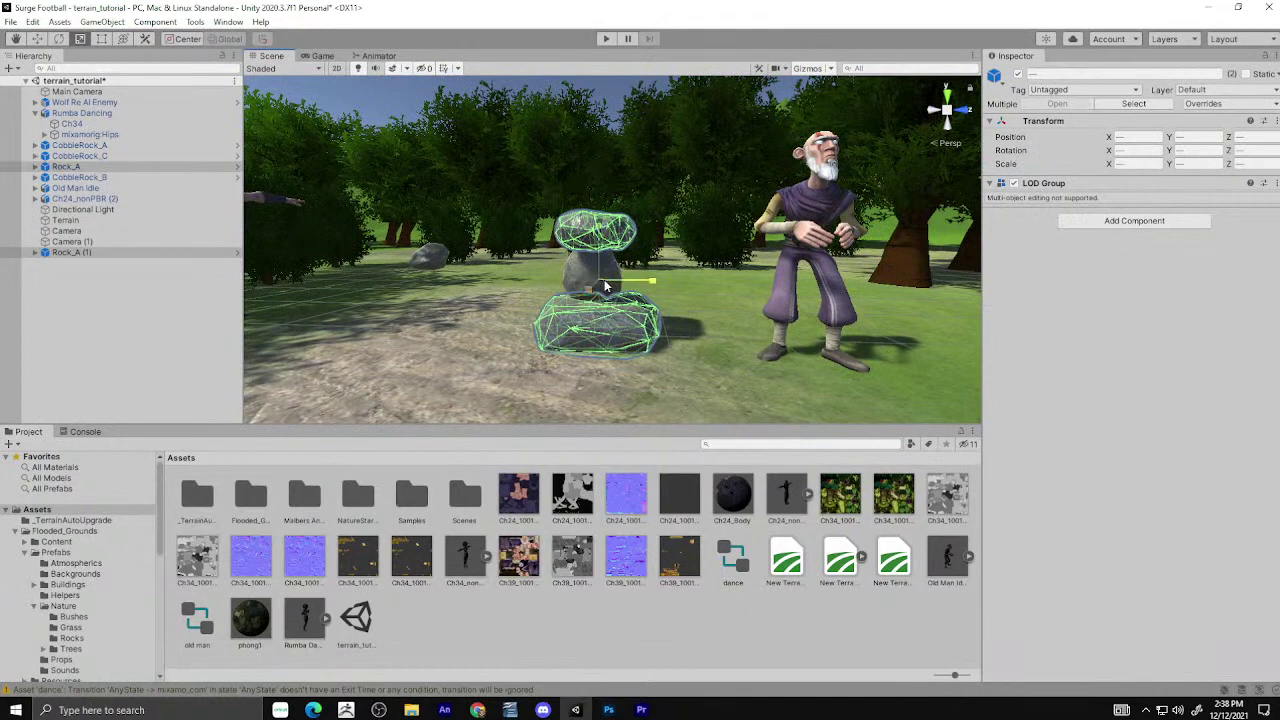
left_click(601, 272, "shift")
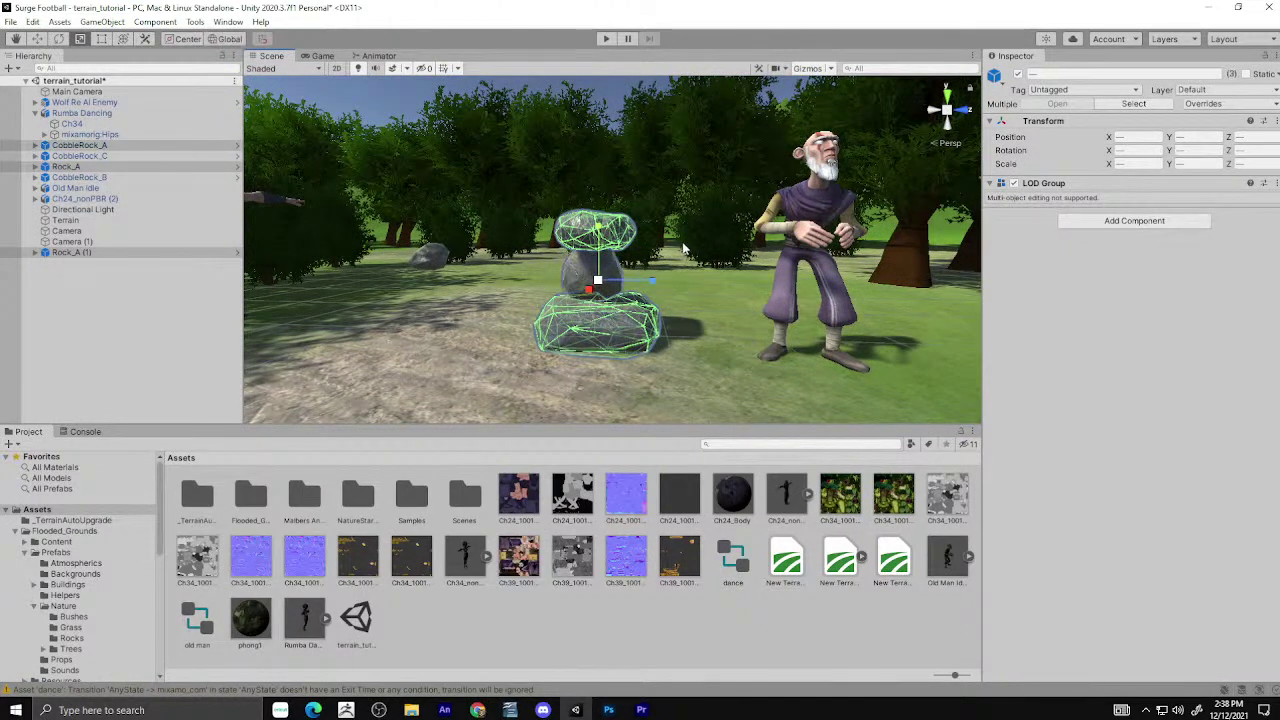
Sink the small cobble rock lo_CobbleRock_B_LOD1 into the ground.
left_click(437, 265)
key("w")
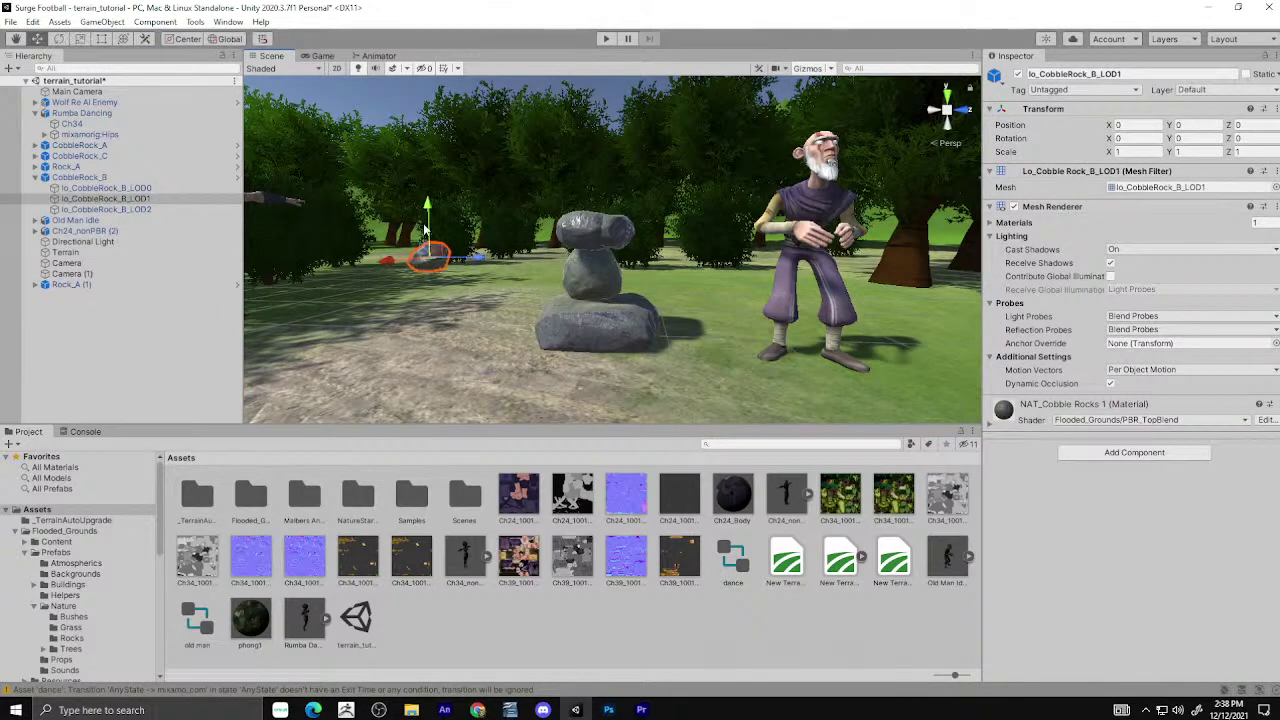
left_click_drag(429, 224, 431, 234)
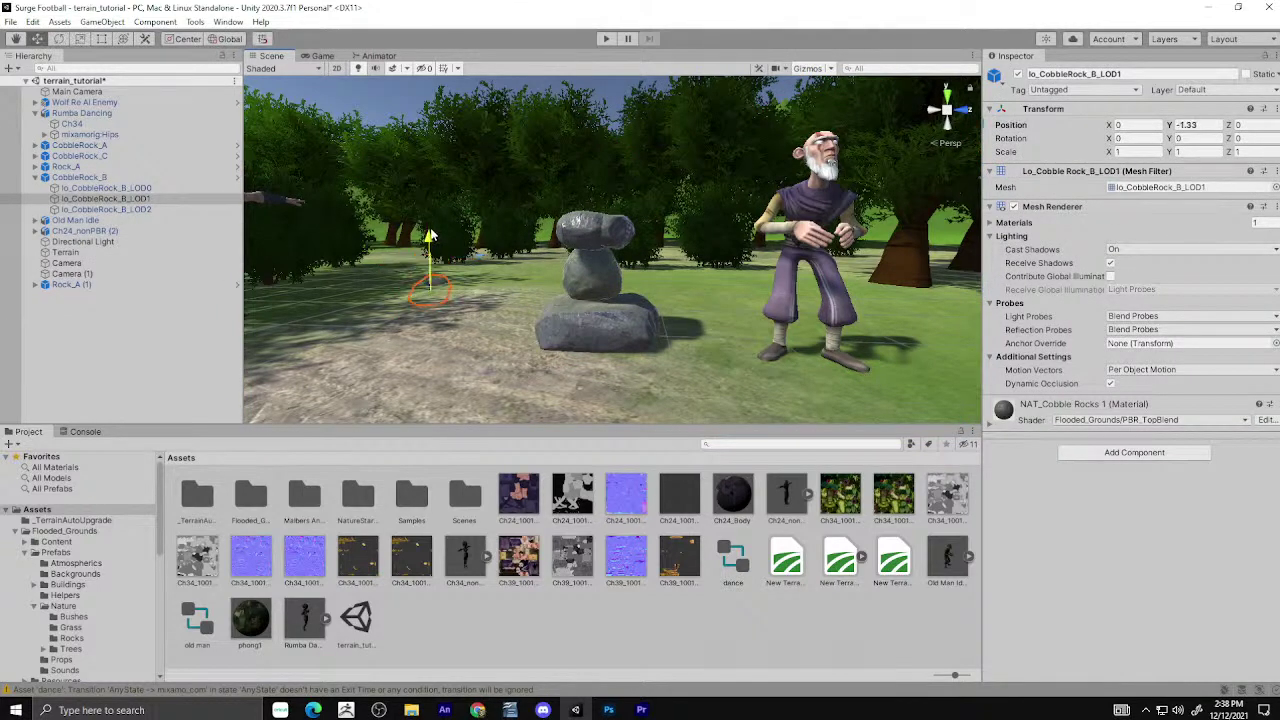
scroll(708, 240, "down", 3)
scroll(710, 236, "down", 2)
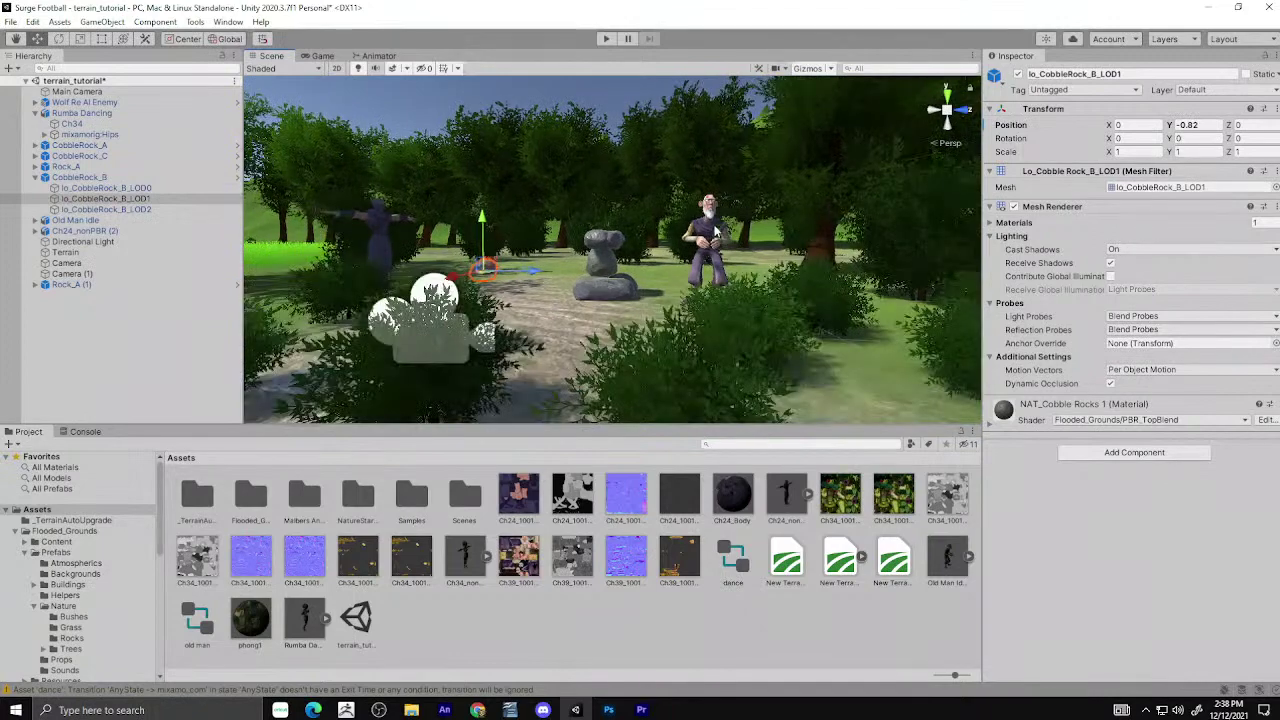
left_click(714, 232)
Orbit around Old Man Idle and rotate him to about Y -270 to face the camera.
key("f")
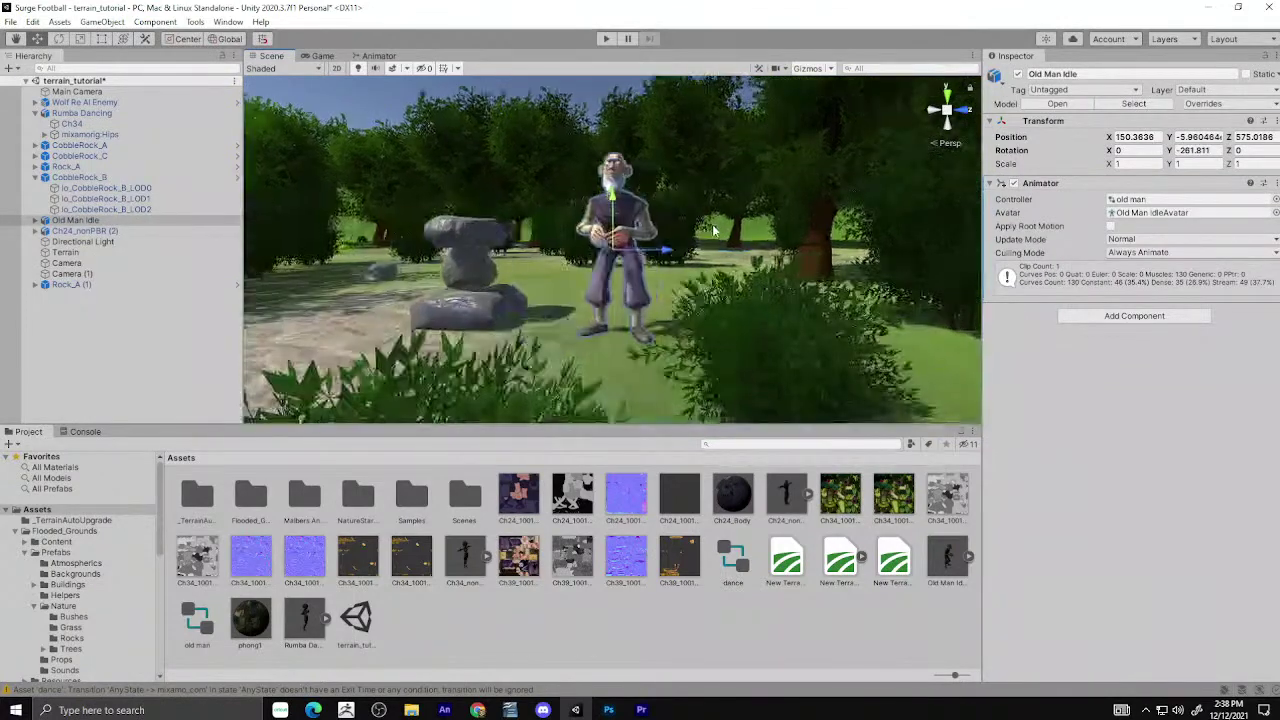
left_click_drag(603, 226, 392, 339, "alt")
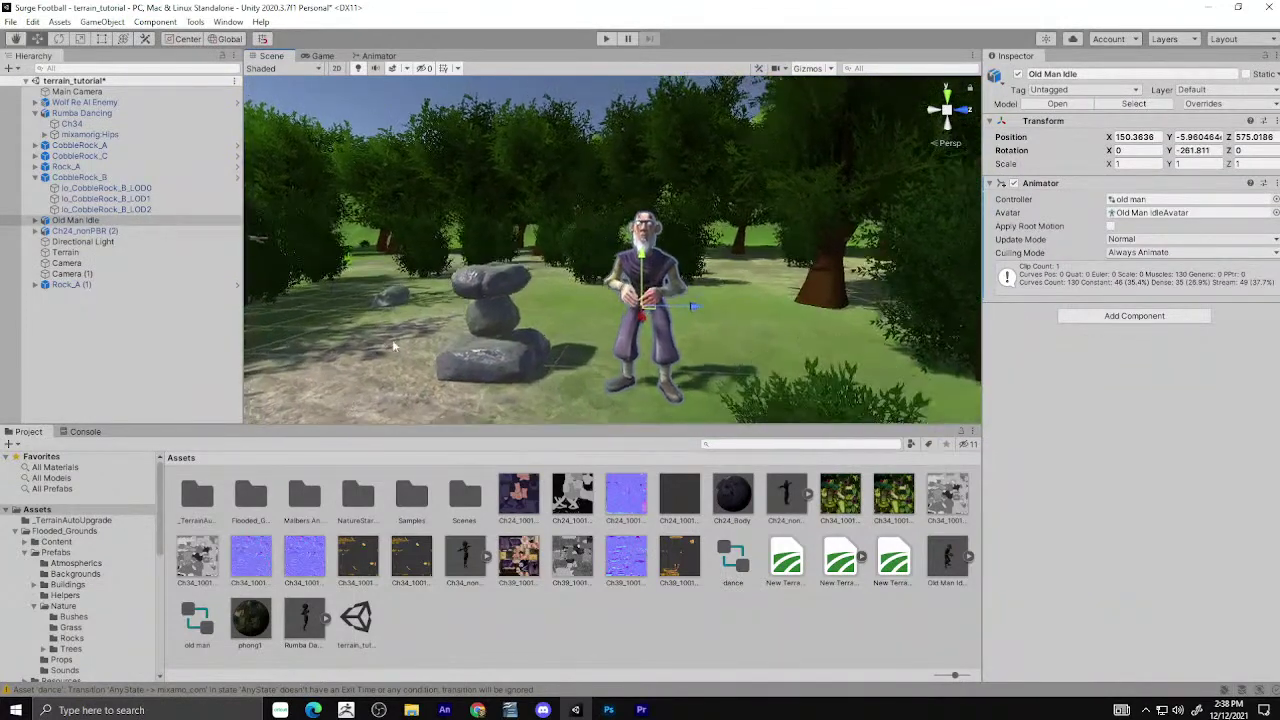
key("f")
scroll(500, 340, "down", 3)
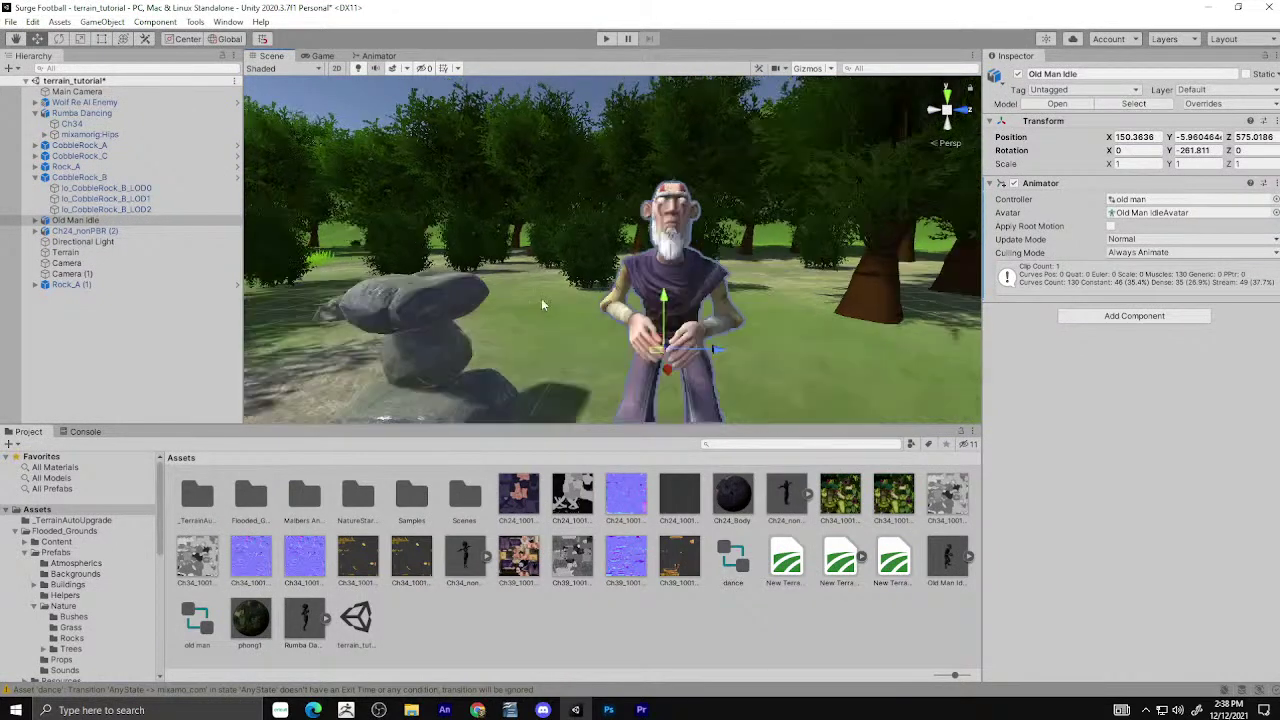
left_click_drag(541, 298, 354, 173, "alt")
key("e")
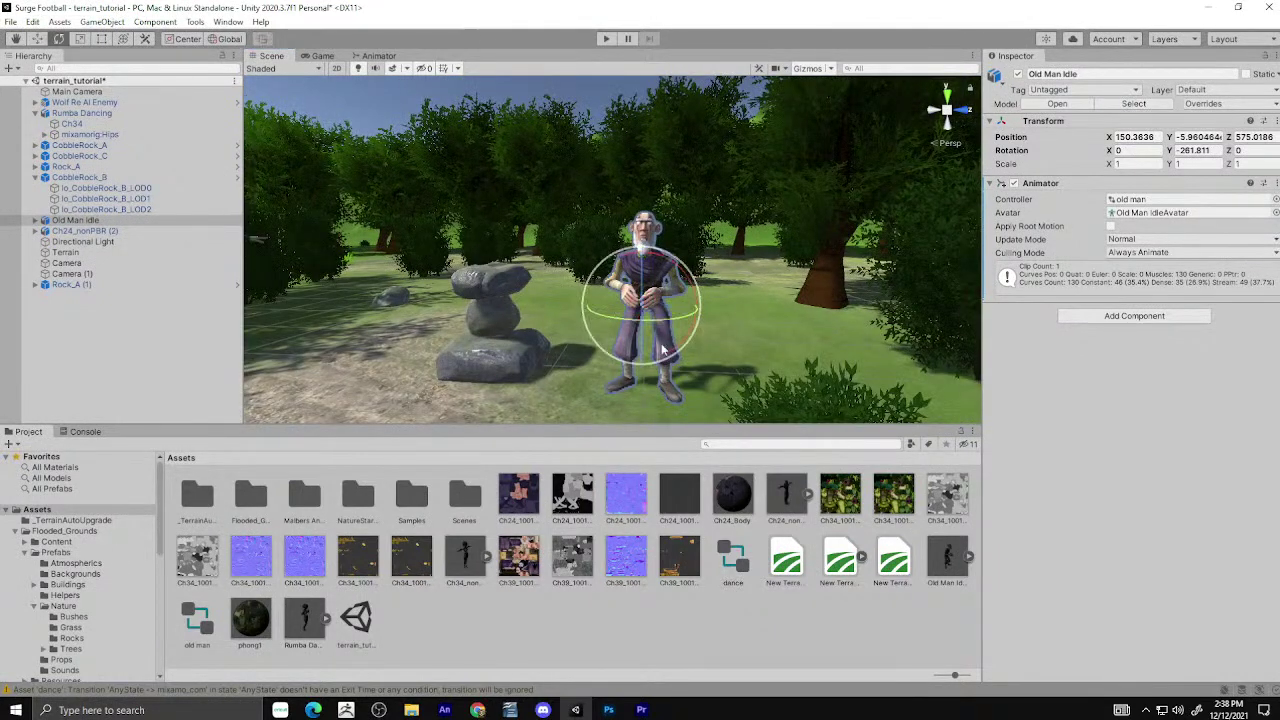
left_click_drag(668, 321, 596, 330)
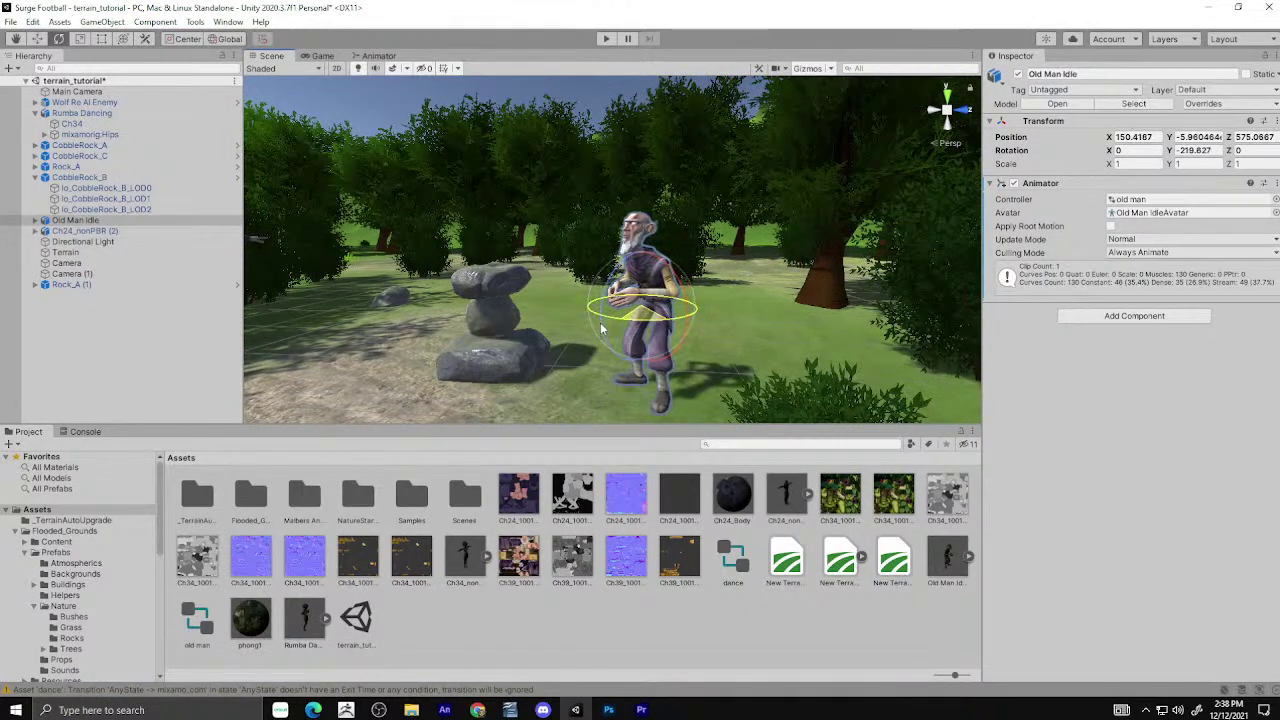
mouse_move(640, 315)
left_mouse_down()
mouse_move(690, 310)
mouse_move(633, 309)
left_mouse_up()
key("w")
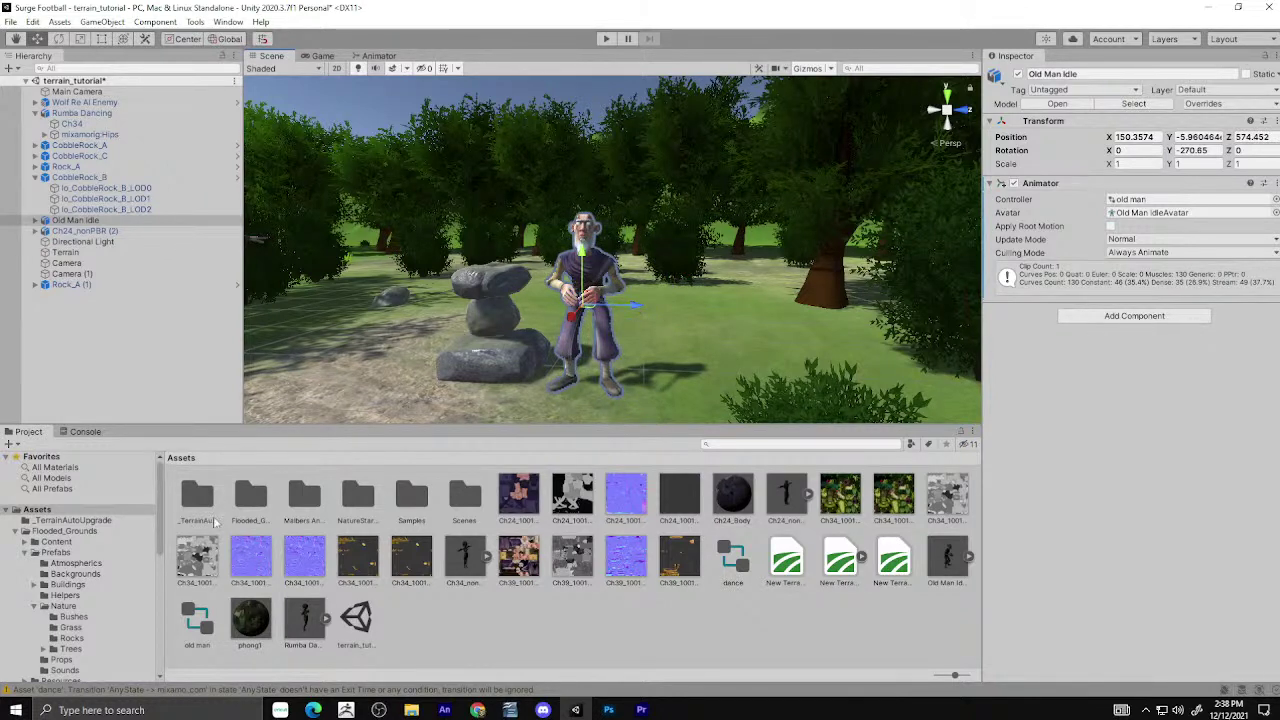
Browse Animals Packs > 02 Birds Pack > _Birds Pack AC > Ravens AC in the Project window.
scroll(30, 580, "down", 2)
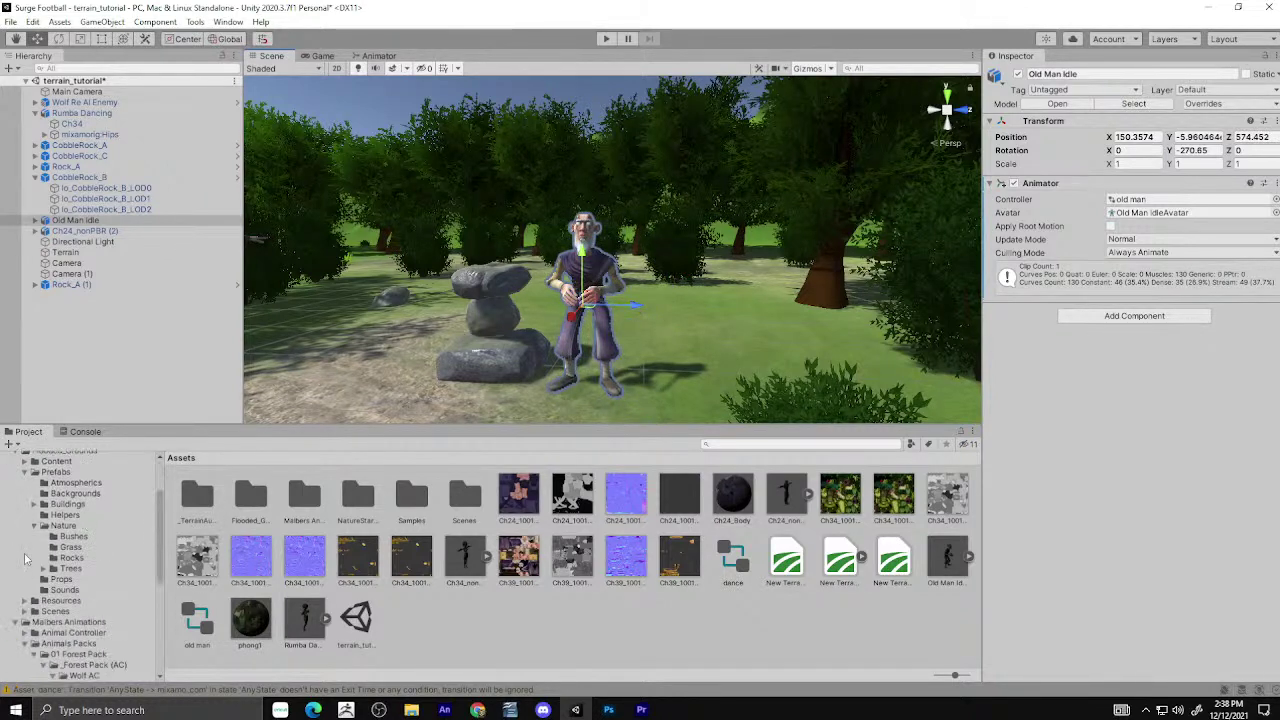
scroll(59, 622, "down", 2)
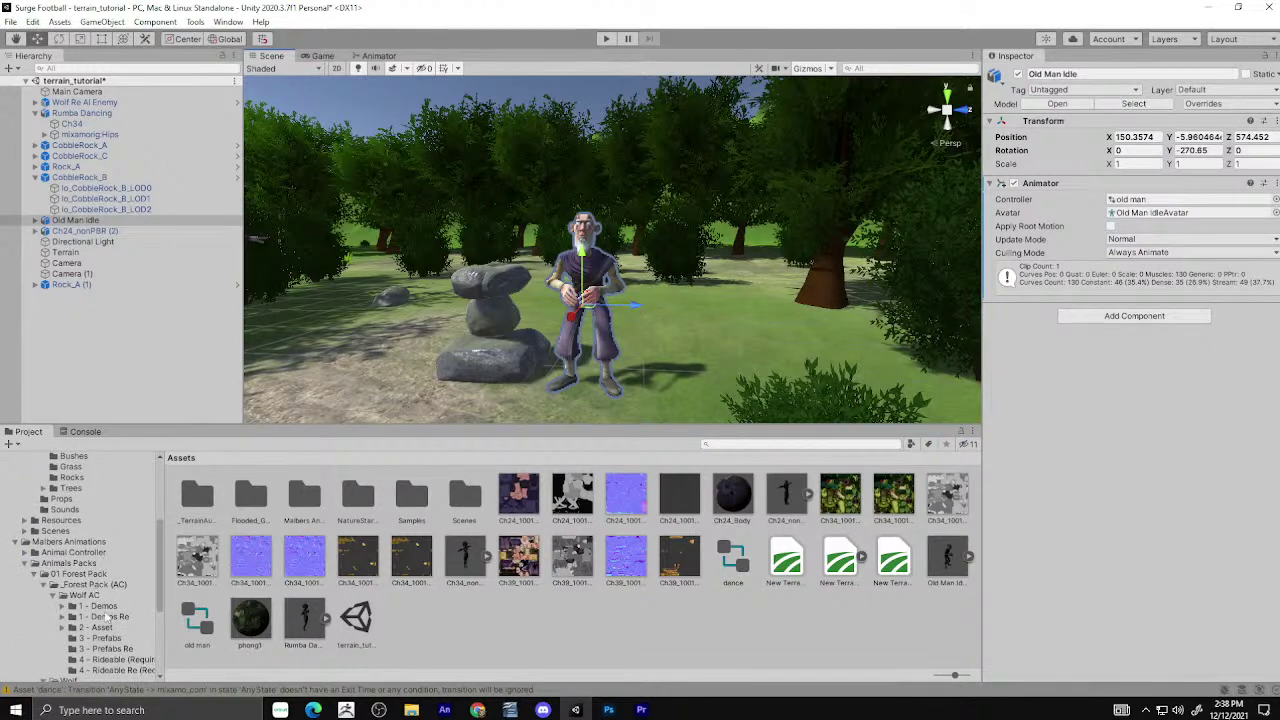
left_click(56, 565)
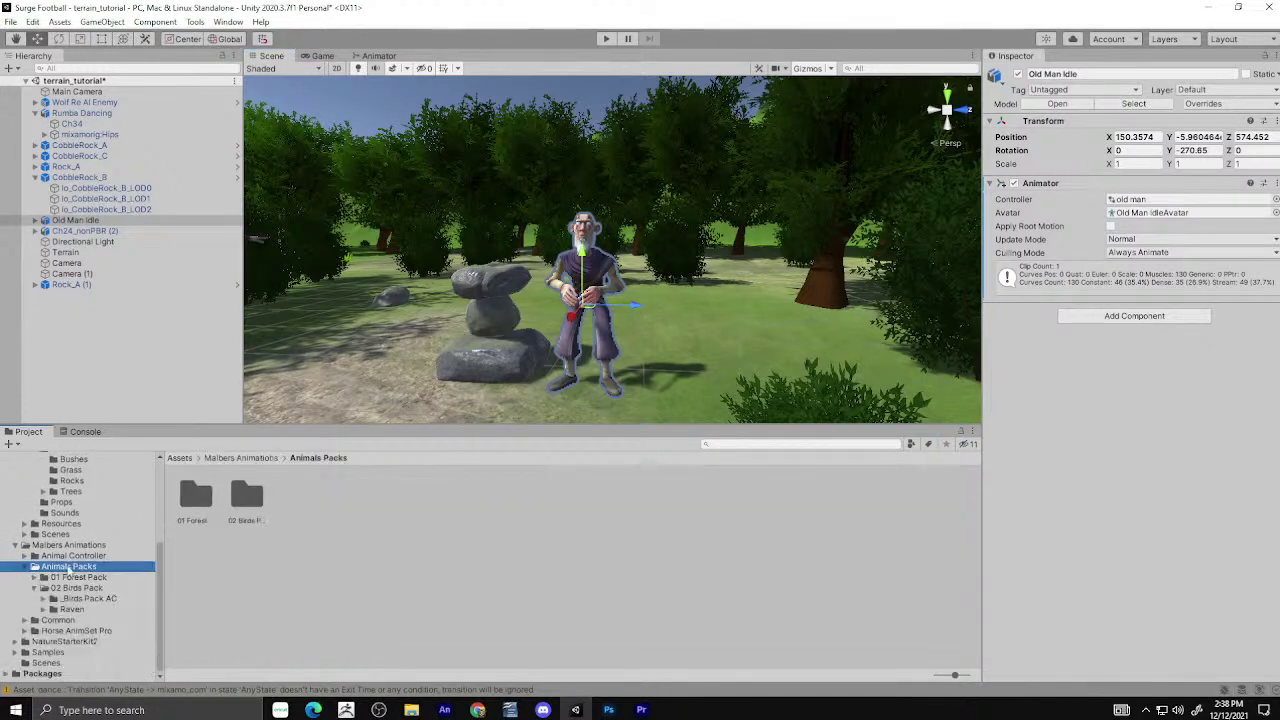
double_click(254, 508)
double_click(246, 508)
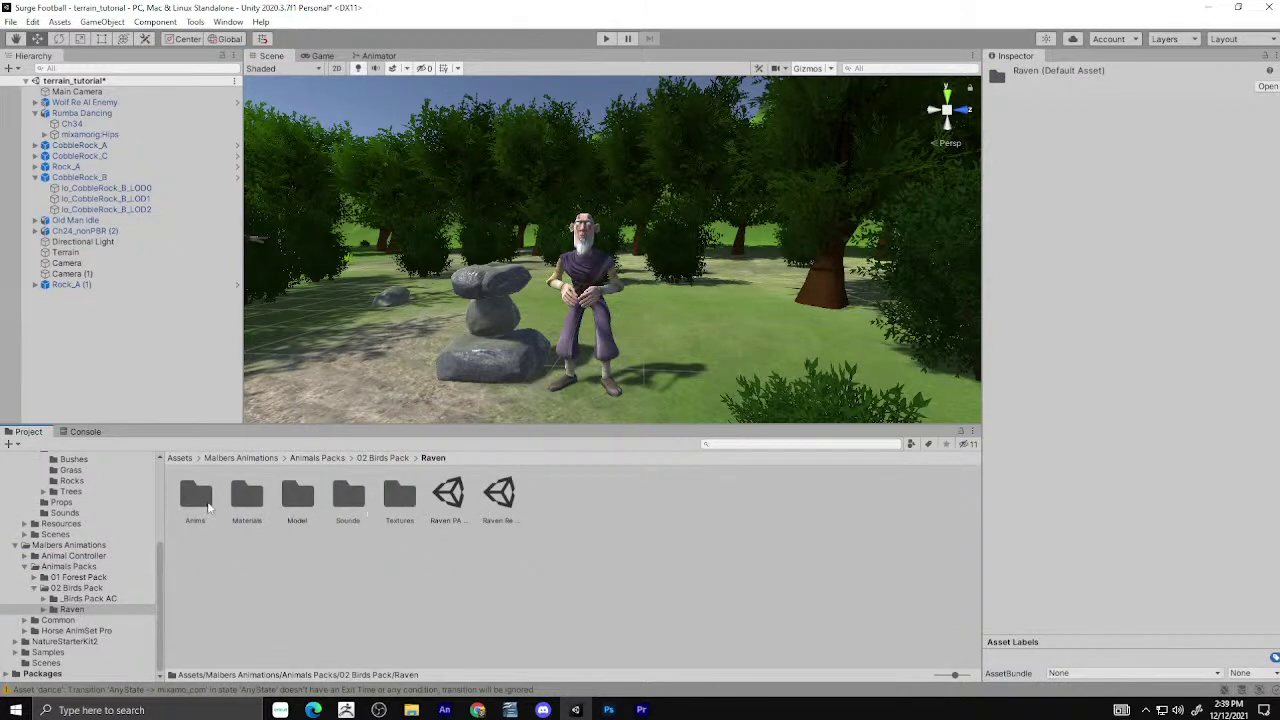
double_click(306, 494)
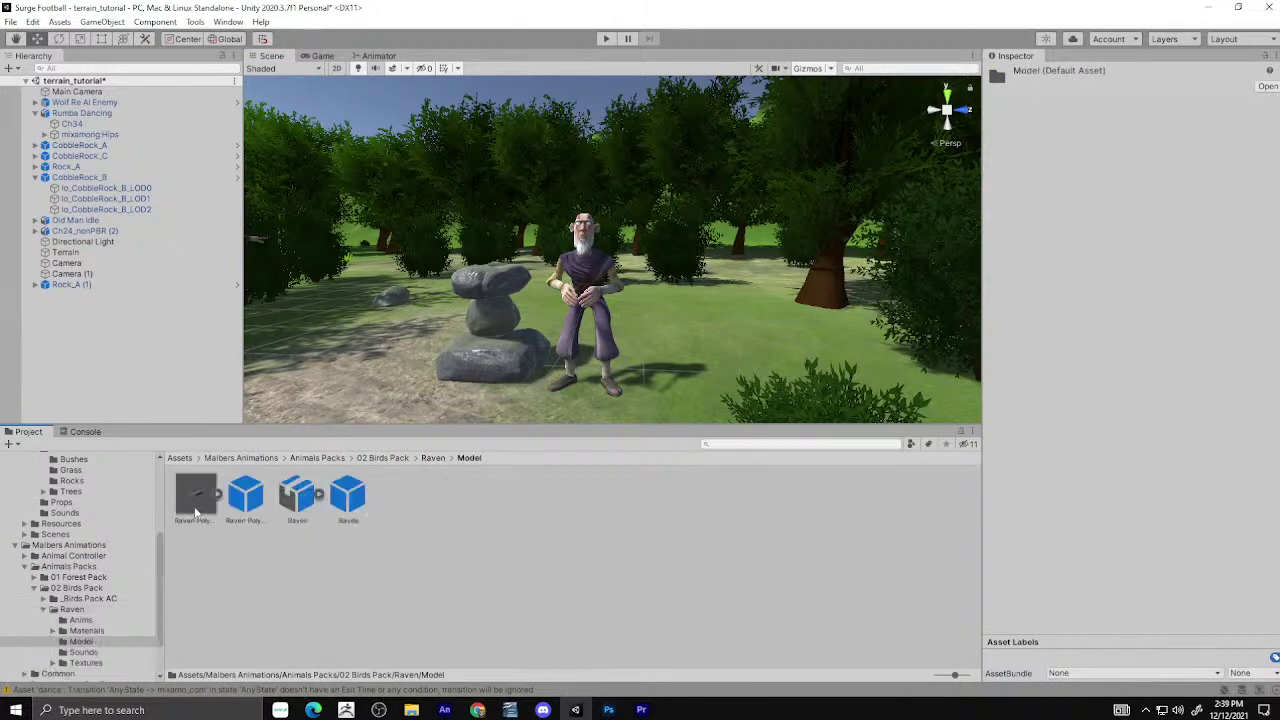
left_click(88, 589)
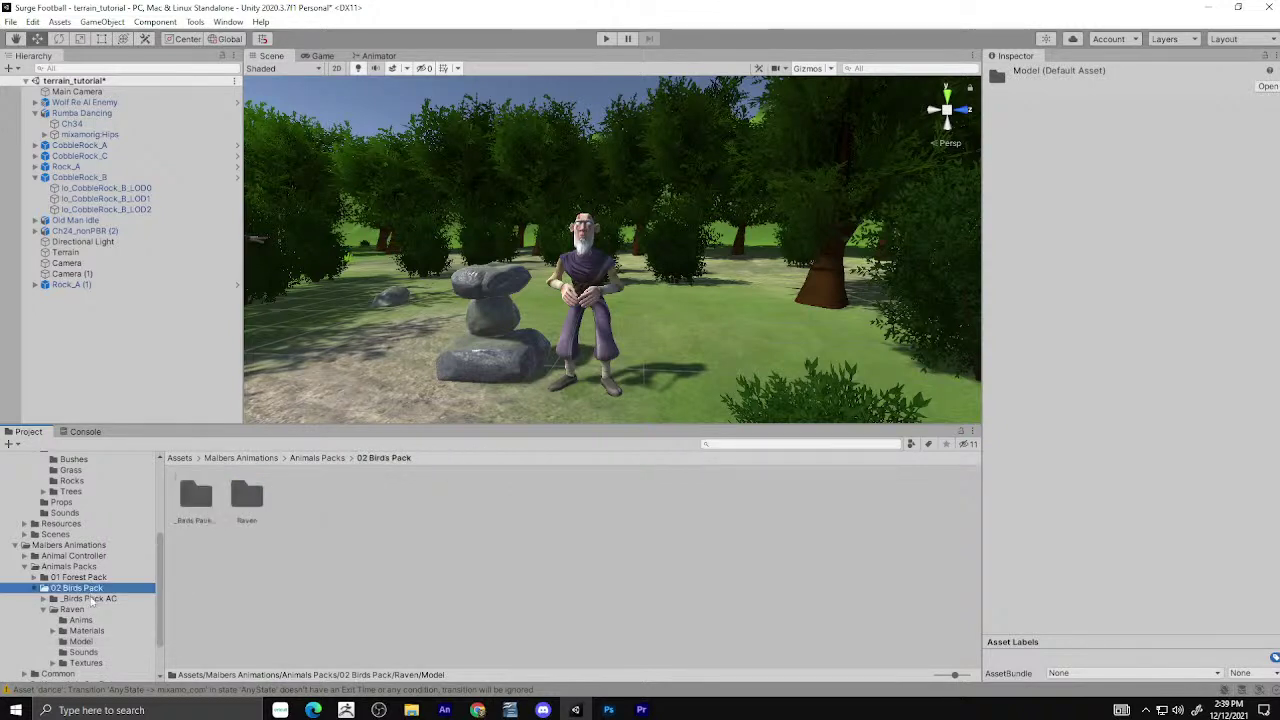
left_click(91, 597)
left_click(206, 500)
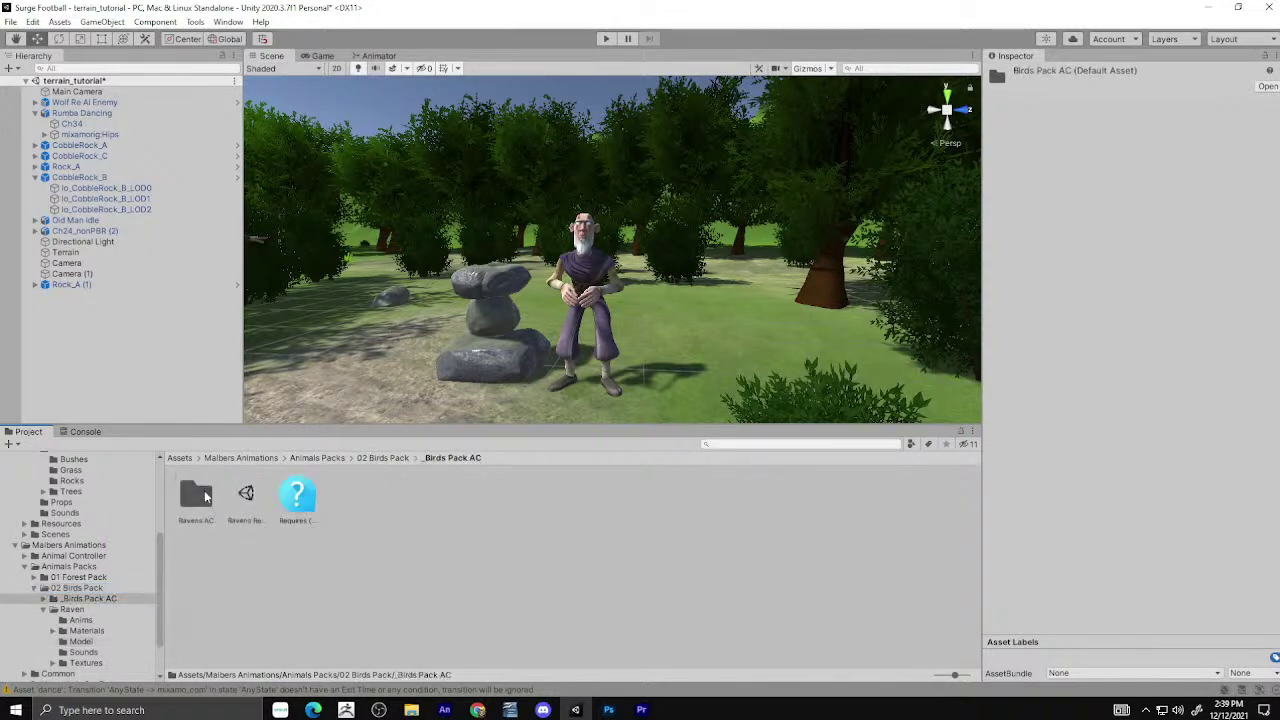
double_click(206, 496)
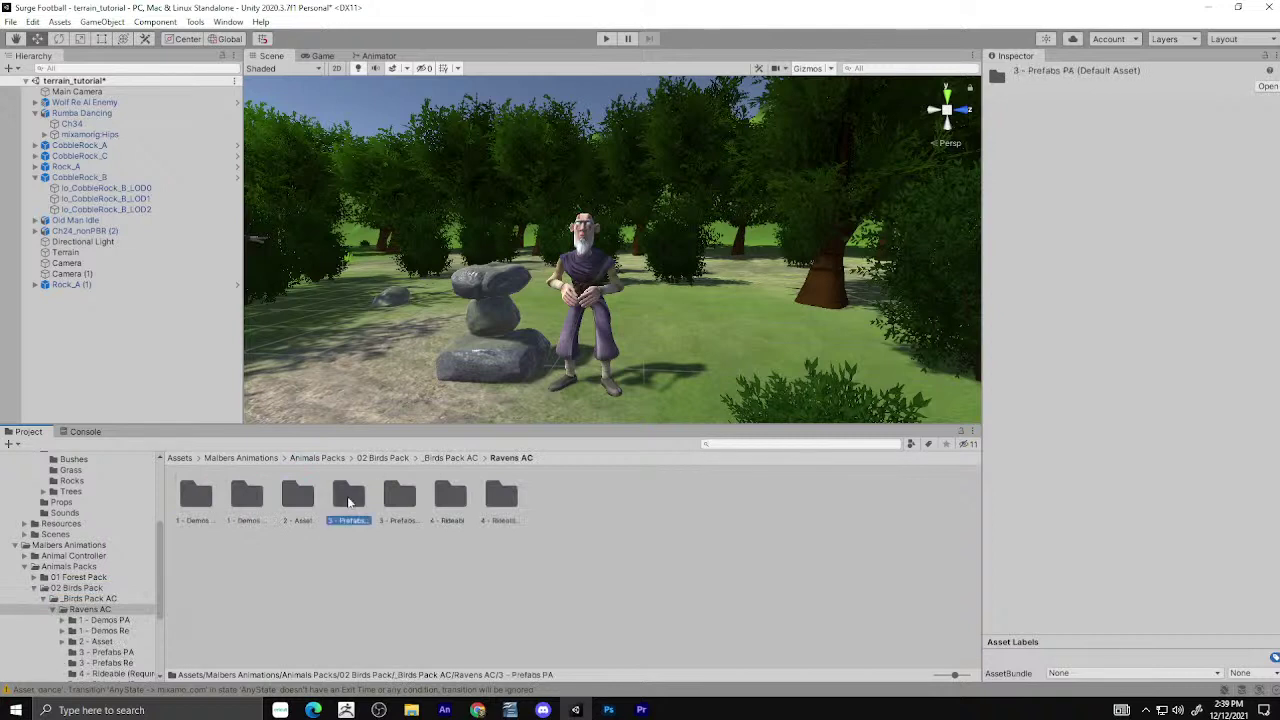
double_click(349, 500)
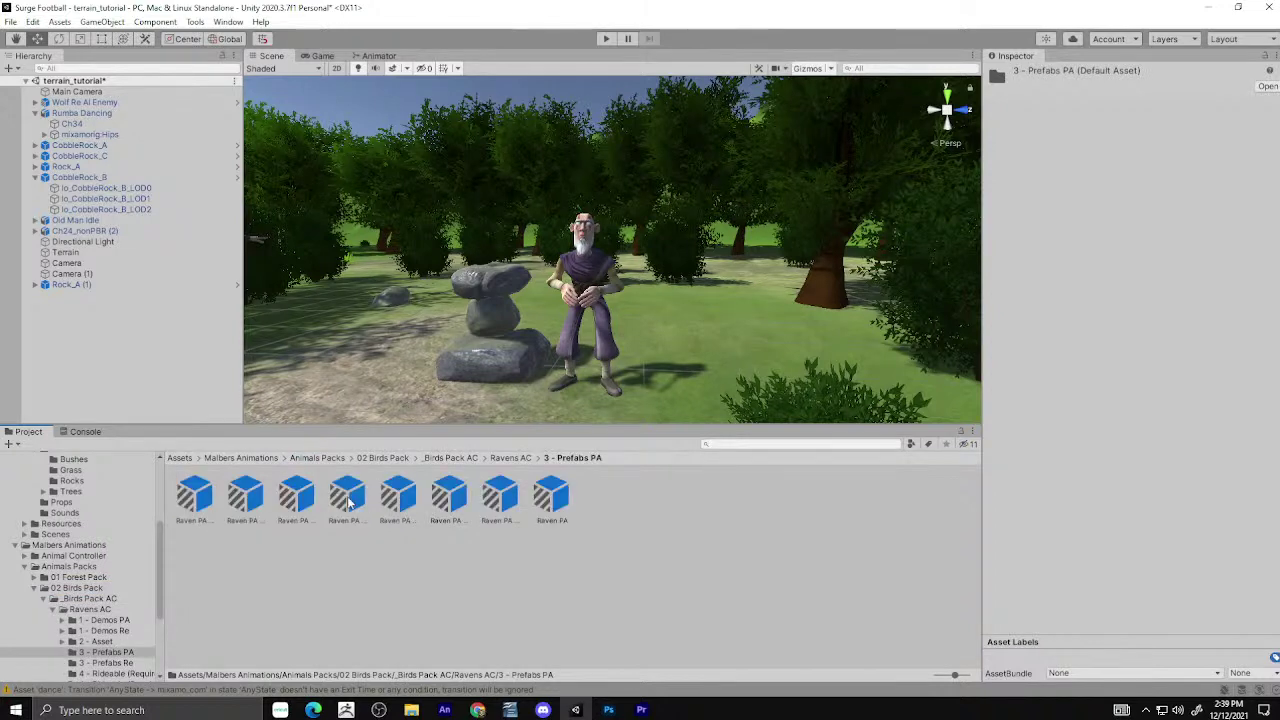
Compare the Raven PA and Raven Re prefabs, then drag Raven Re AI beside the stone cairn.
left_click(196, 496)
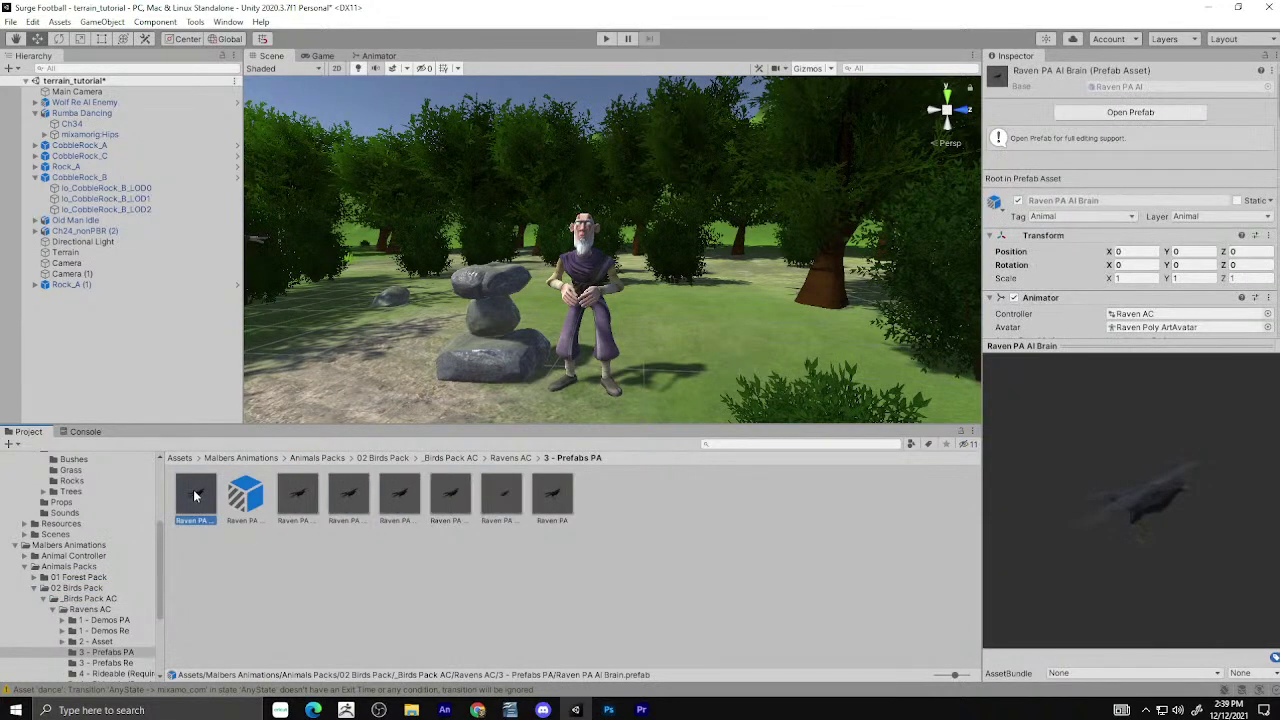
left_click(284, 494)
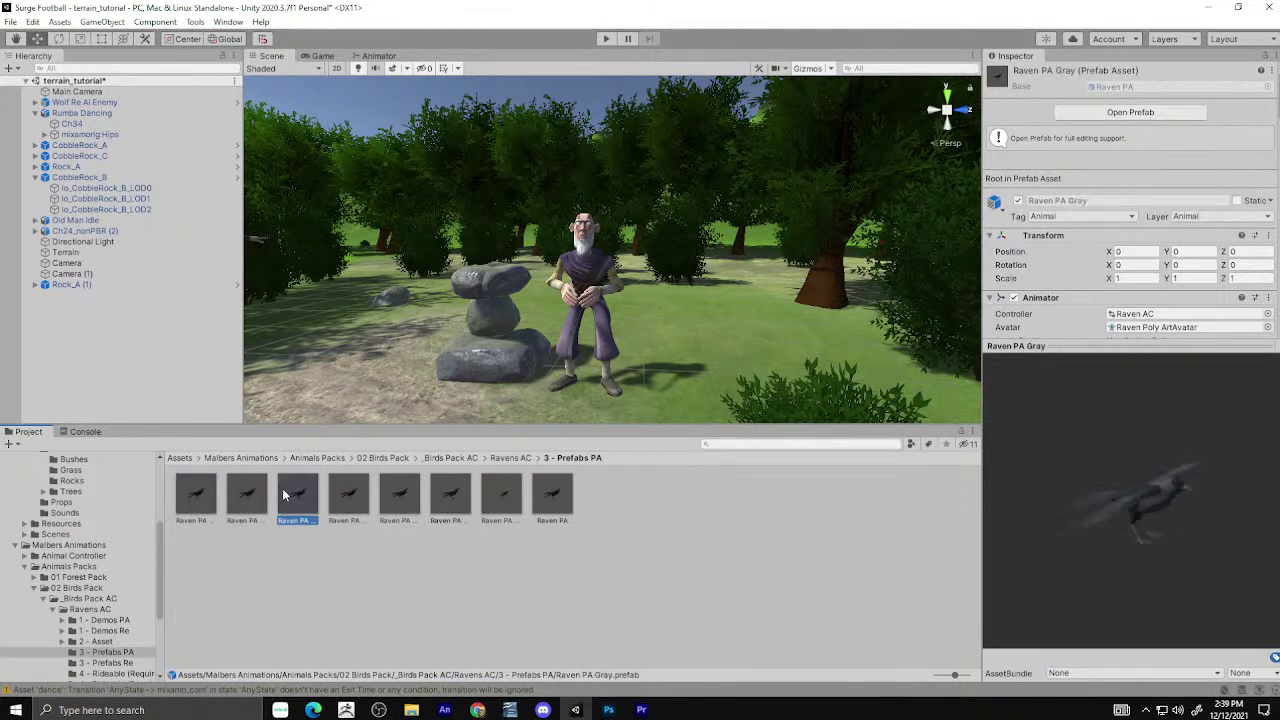
left_click(190, 490)
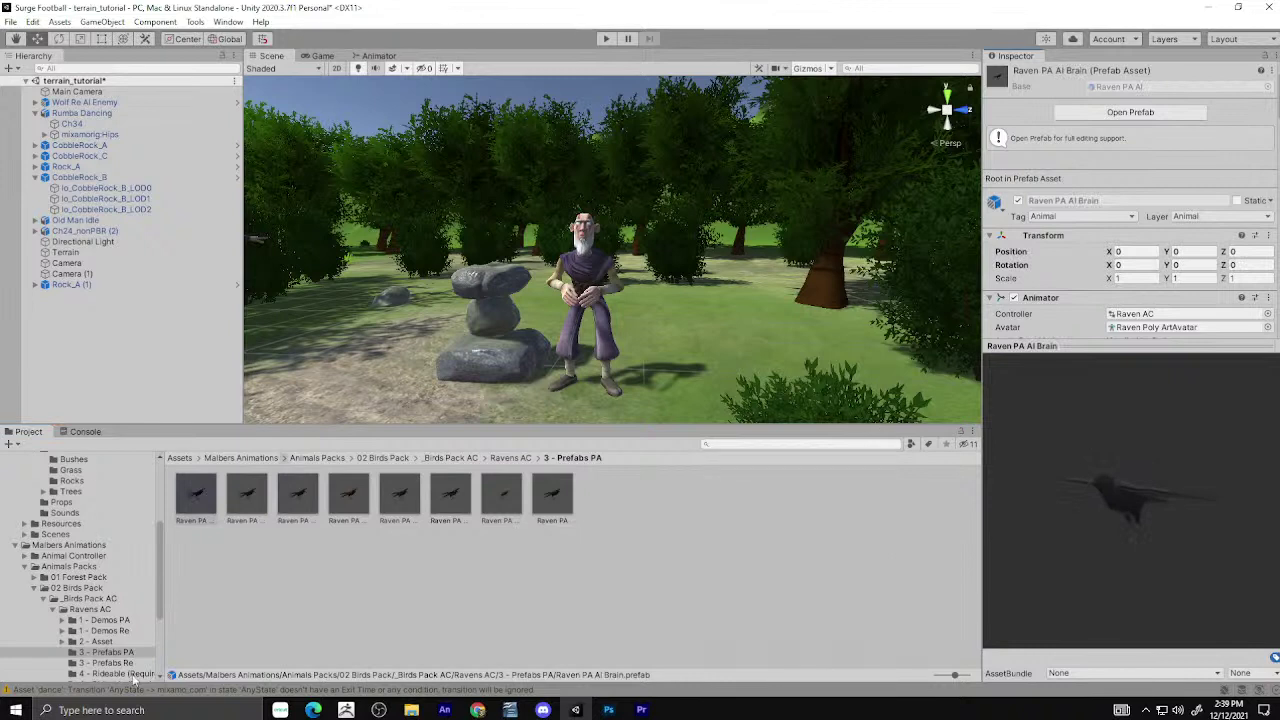
left_click(128, 631)
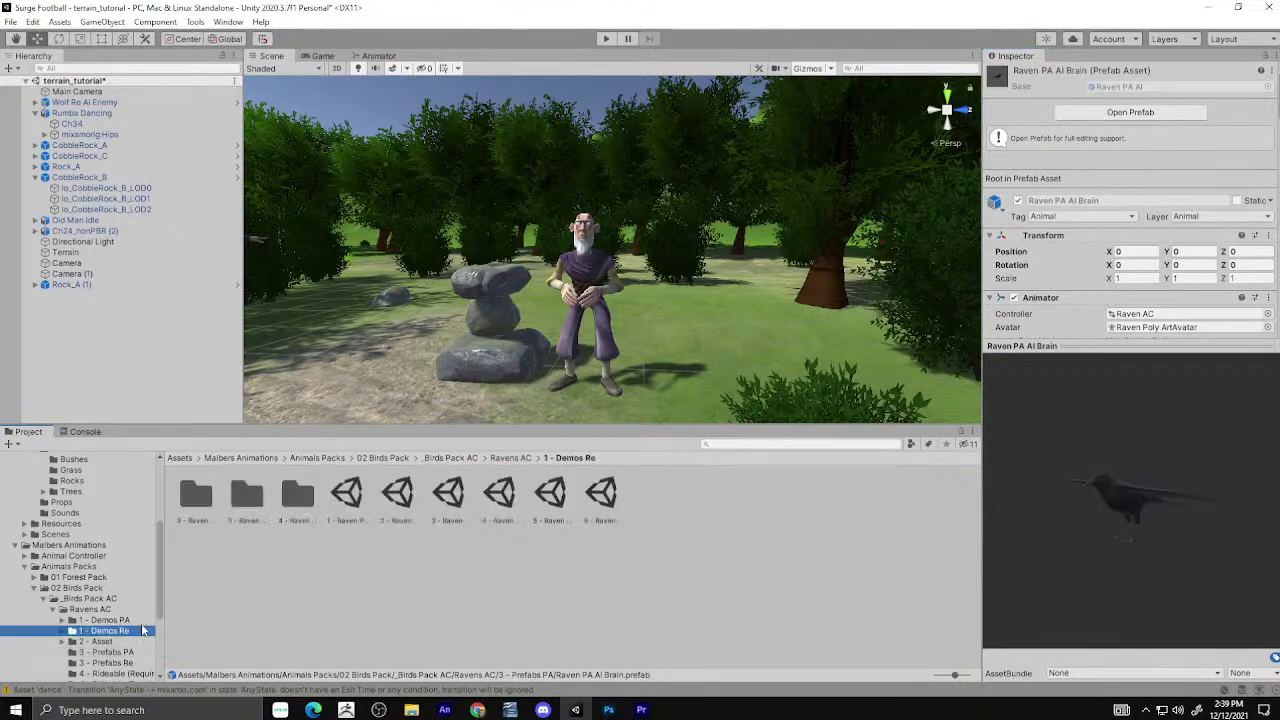
left_click(128, 663)
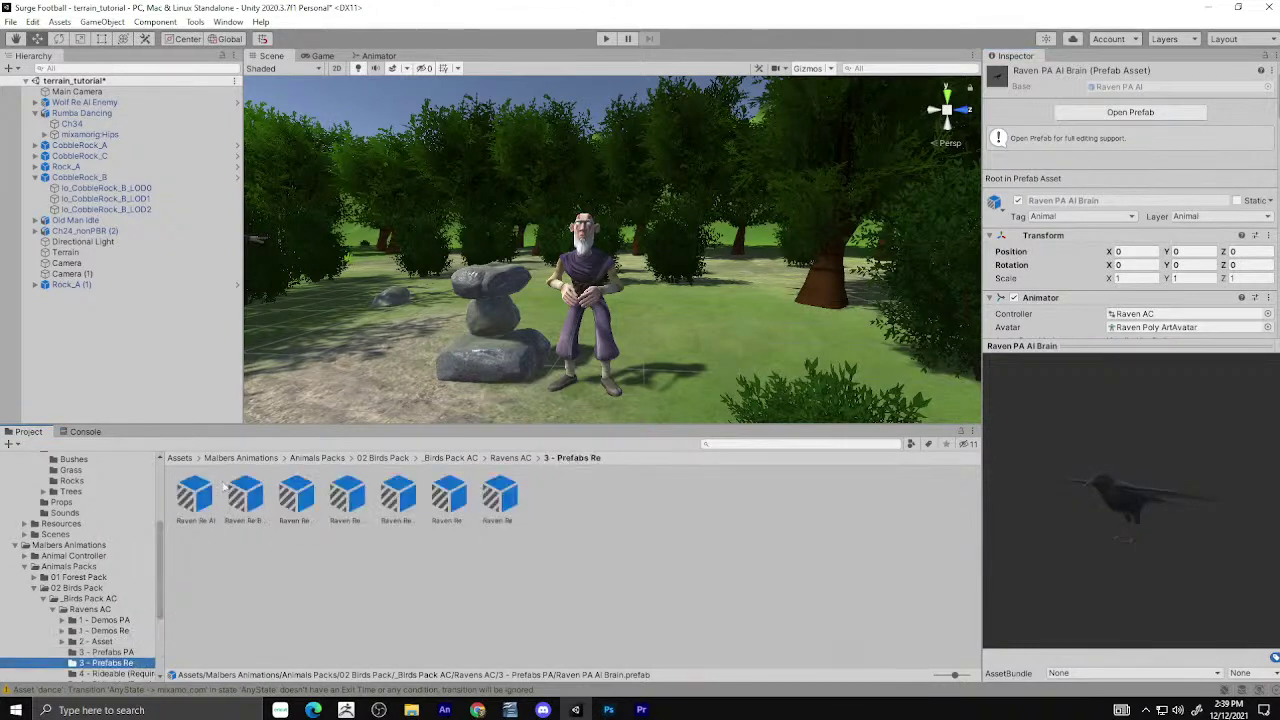
left_click(204, 509)
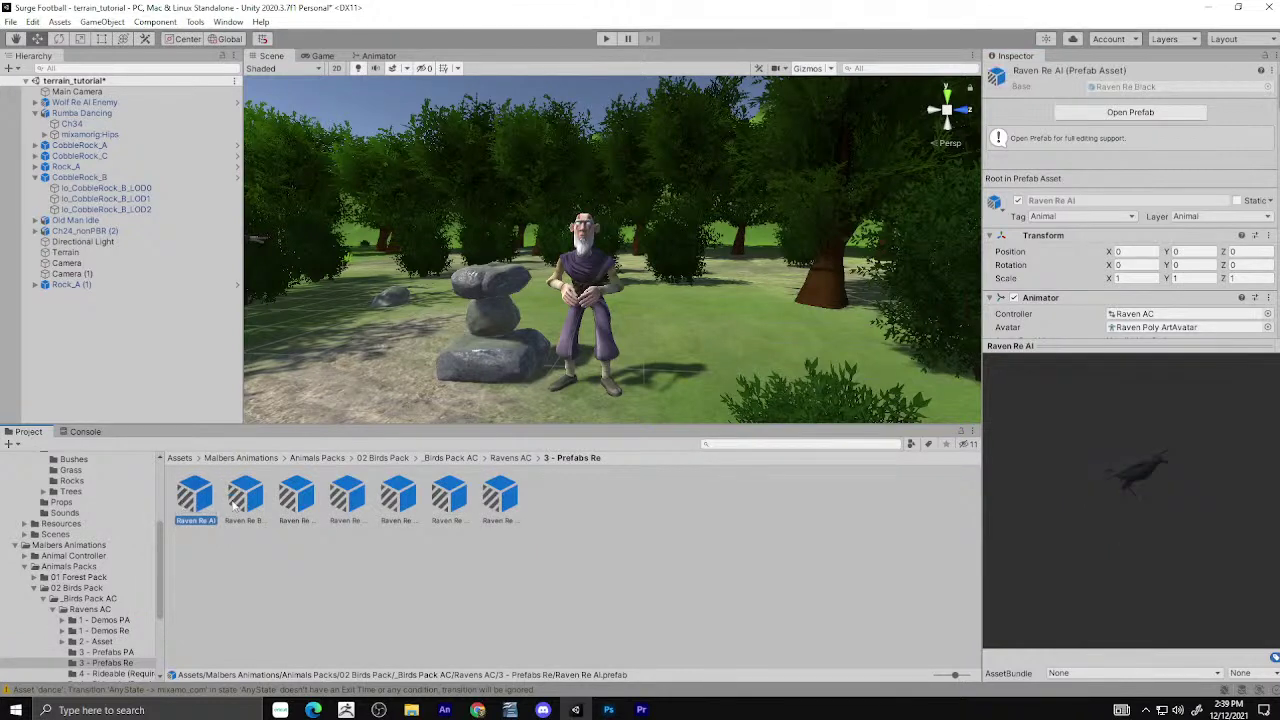
left_click(350, 506)
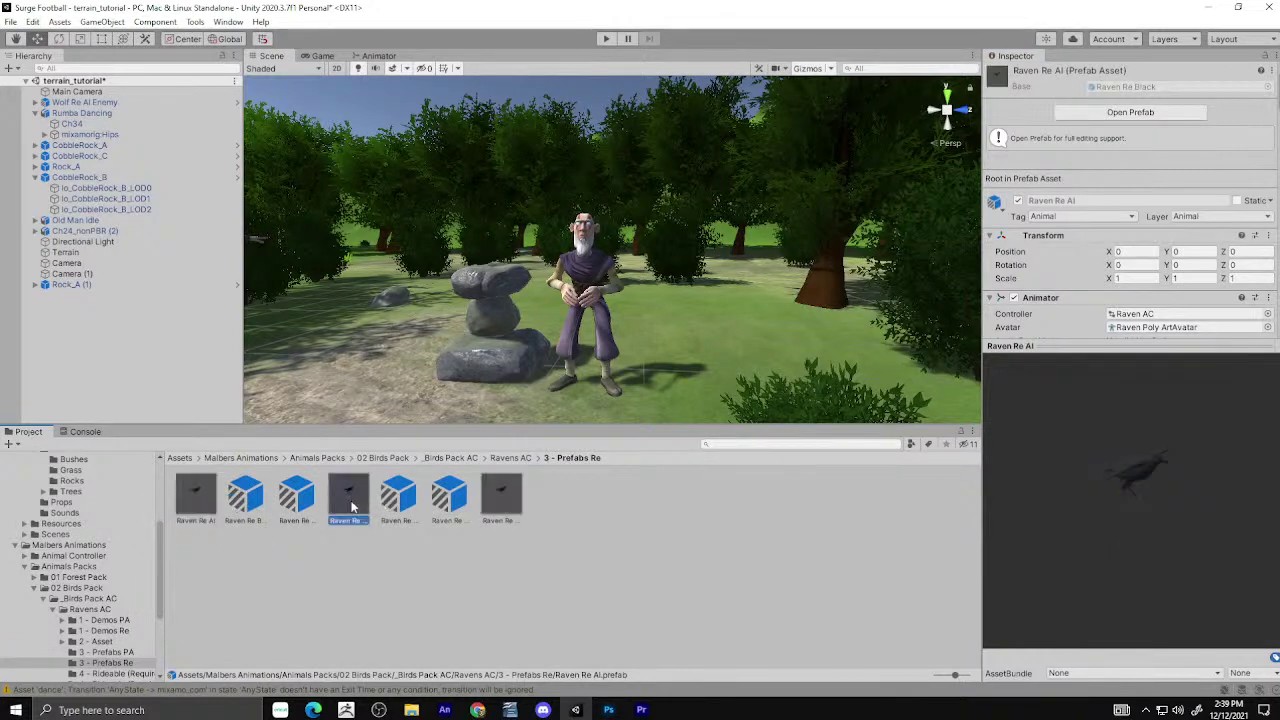
left_click(300, 505)
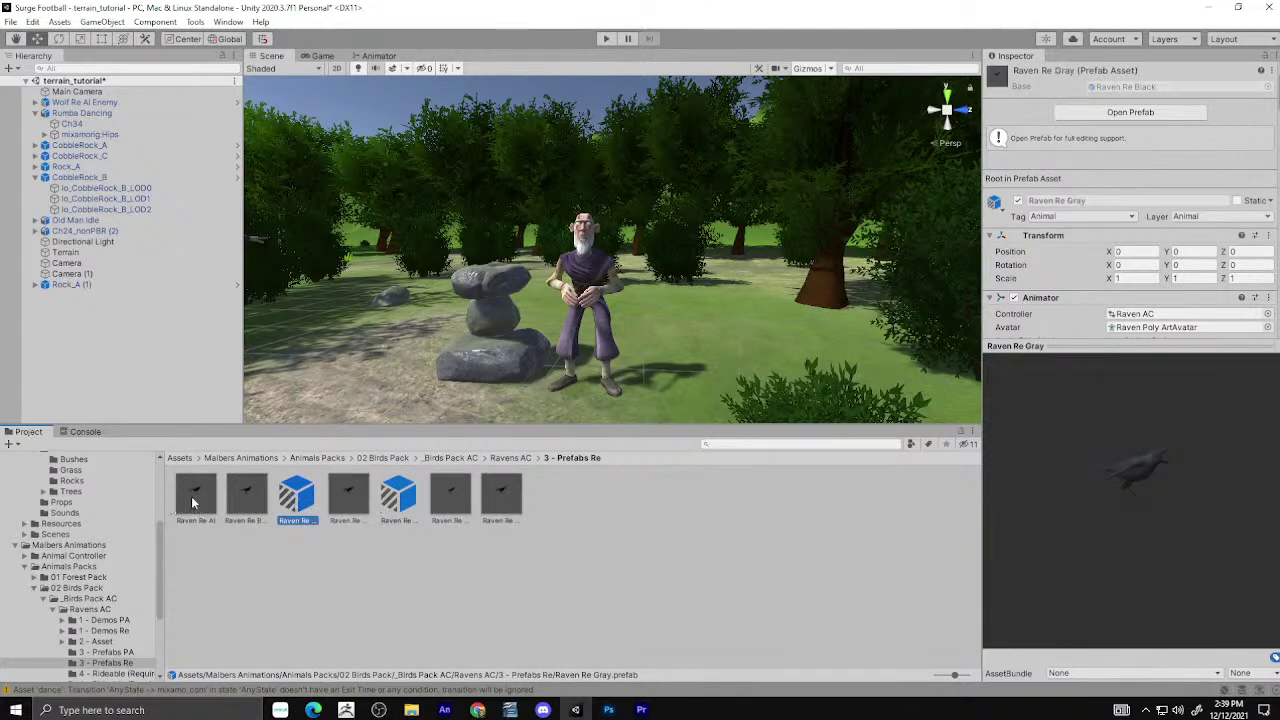
left_click(242, 496)
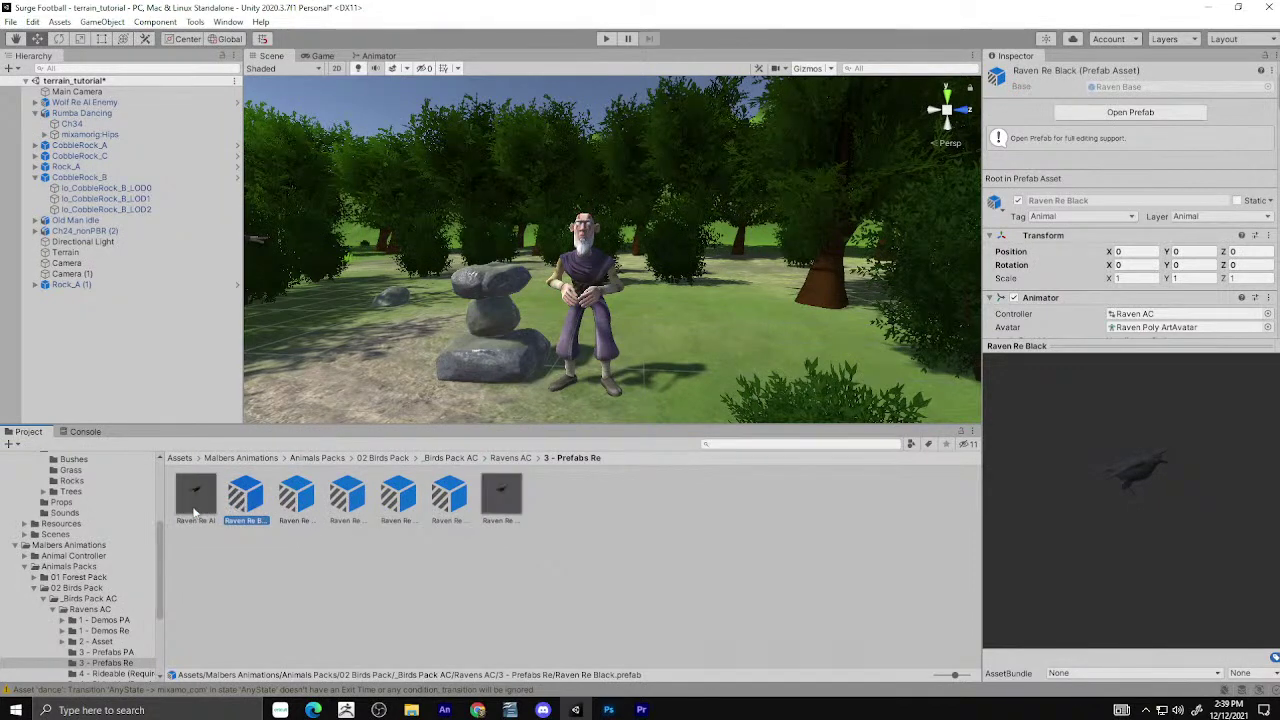
left_click(196, 508)
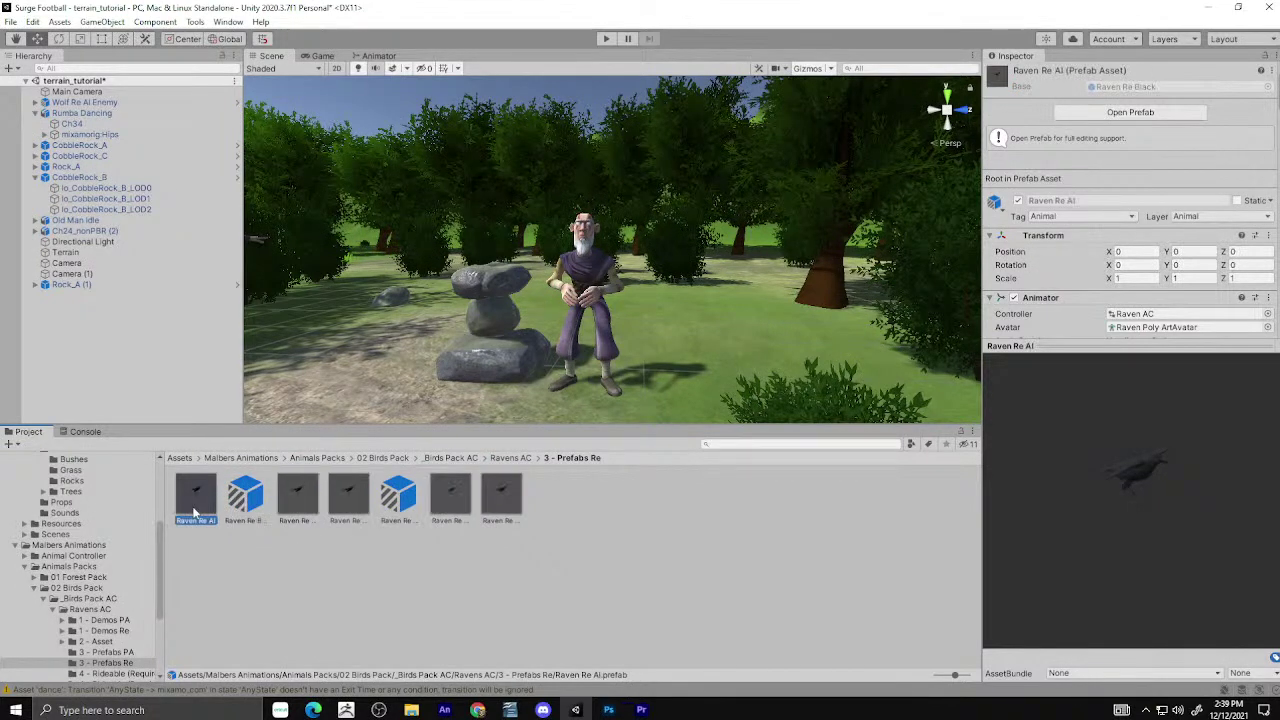
left_click_drag(196, 512, 497, 282)
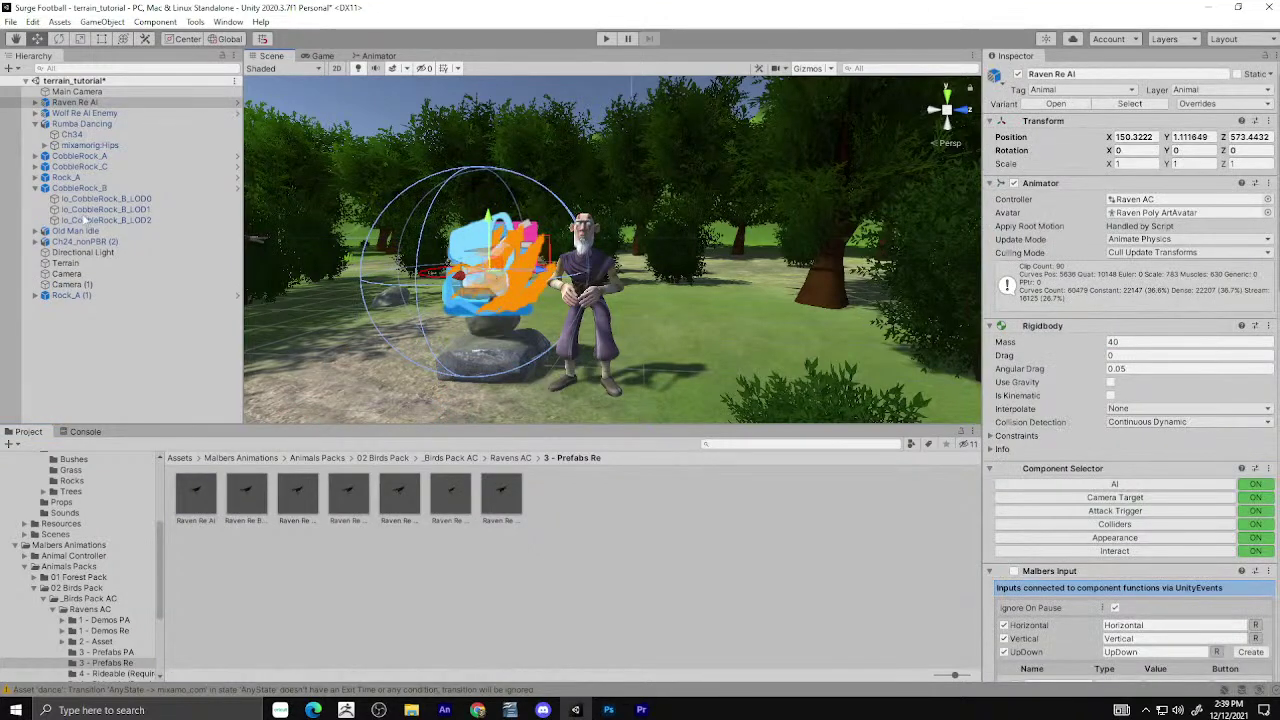
Frame Camera (1) and reposition it lower and closer to the wolf.
double_click(86, 103)
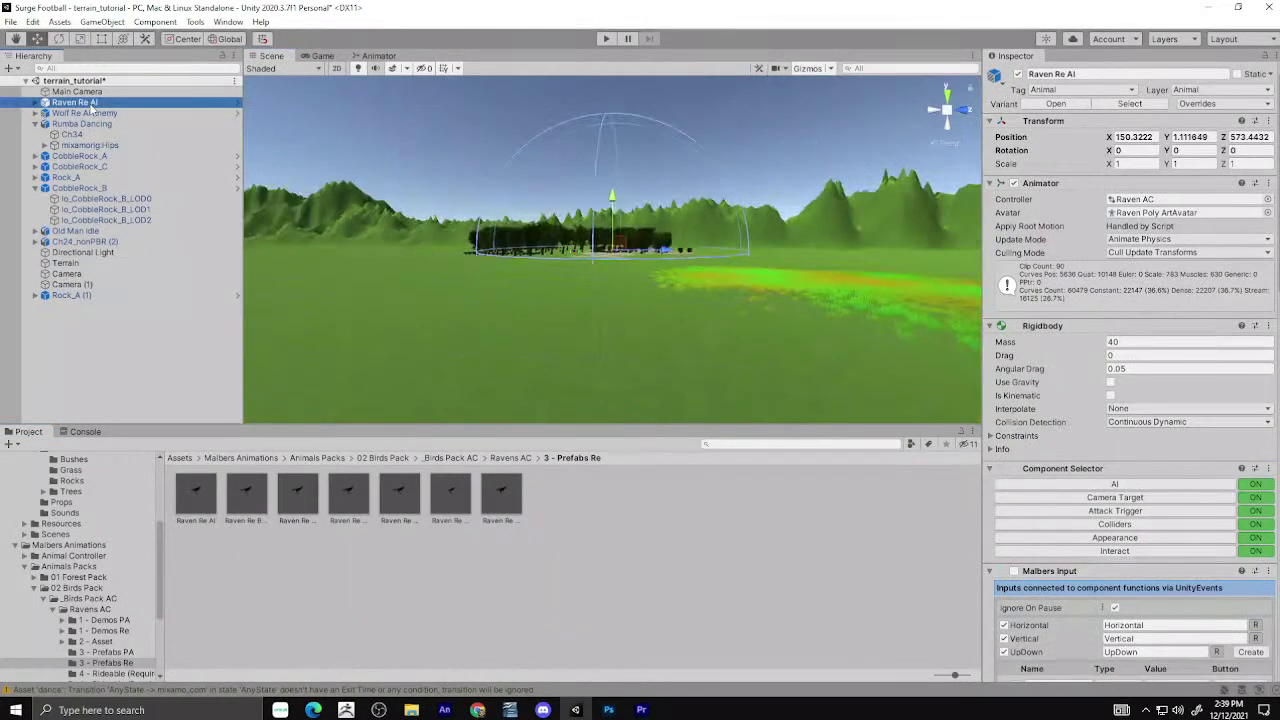
double_click(112, 92)
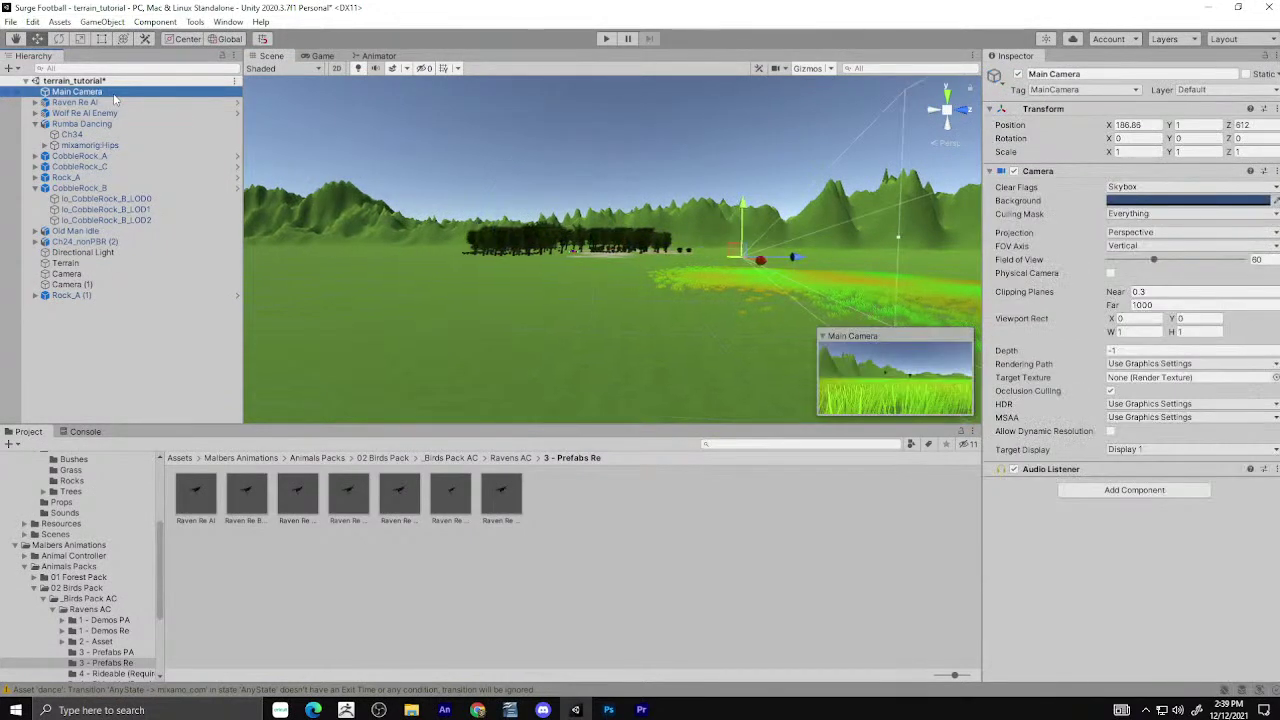
double_click(80, 285)
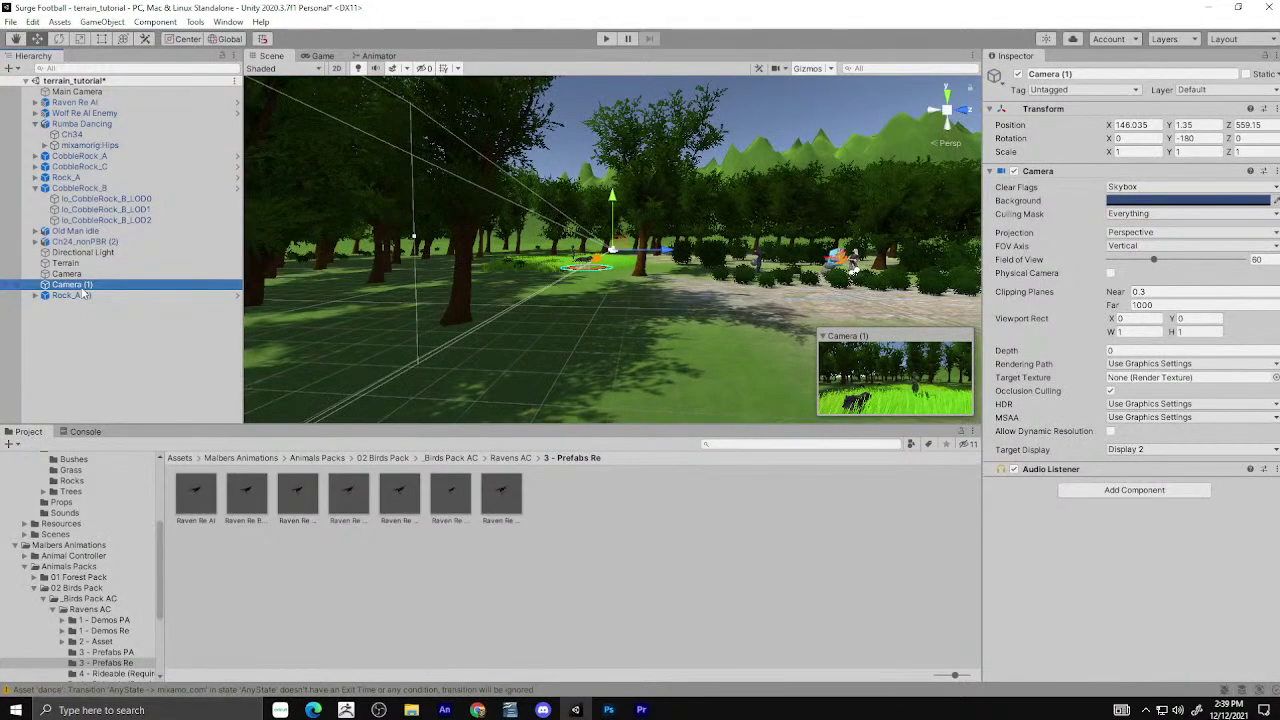
left_click_drag(615, 205, 614, 206)
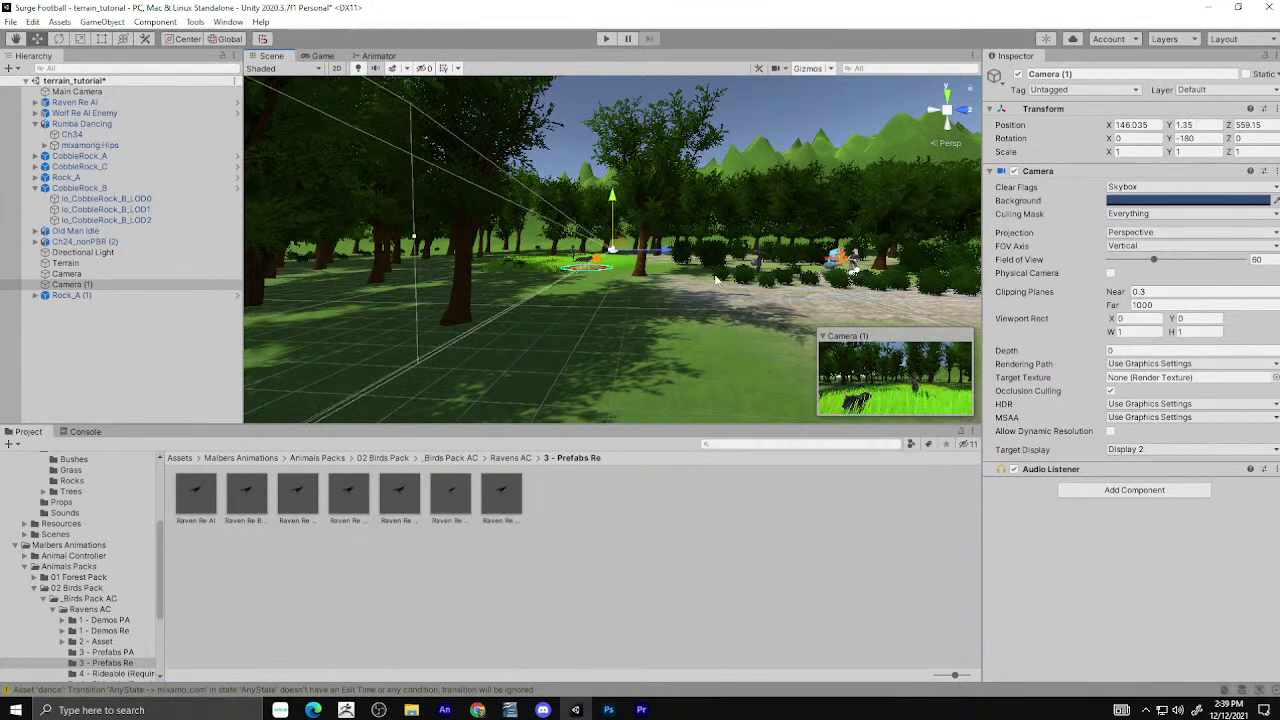
left_click_drag(658, 253, 643, 262)
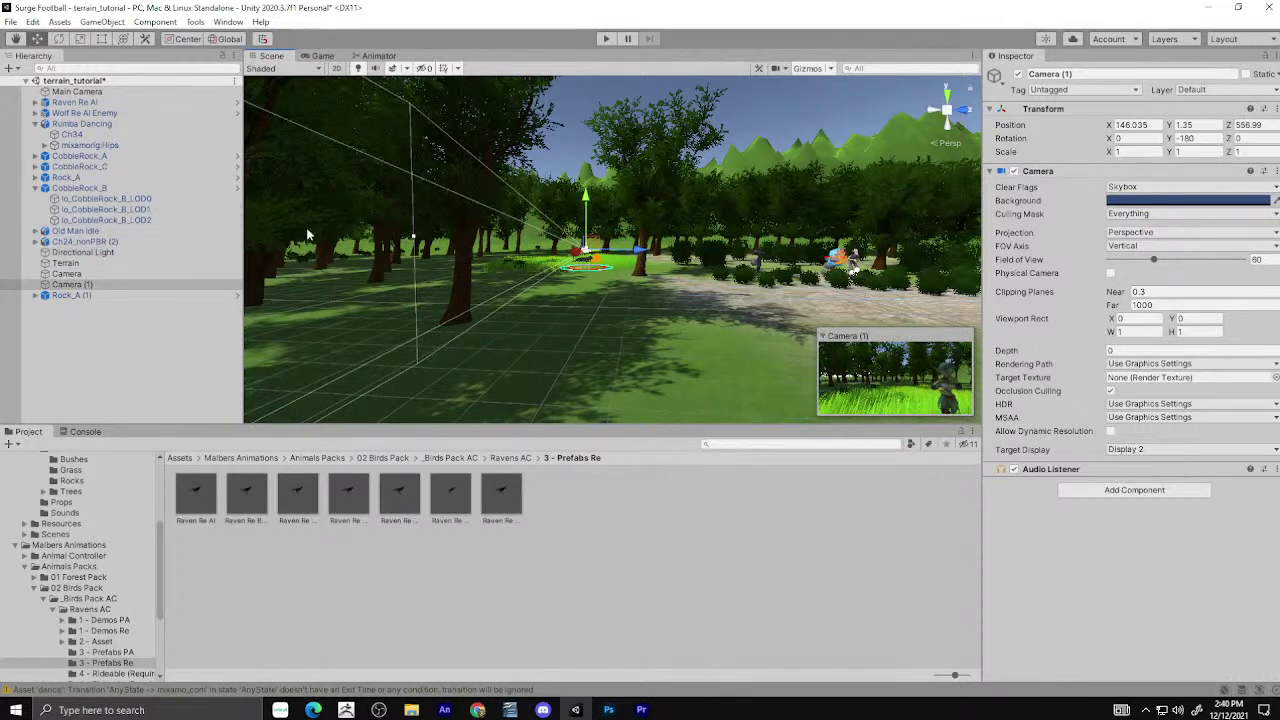
Move the Wolf Re AI Enemy out in front of Camera (1) and raise it slightly.
left_click(80, 114)
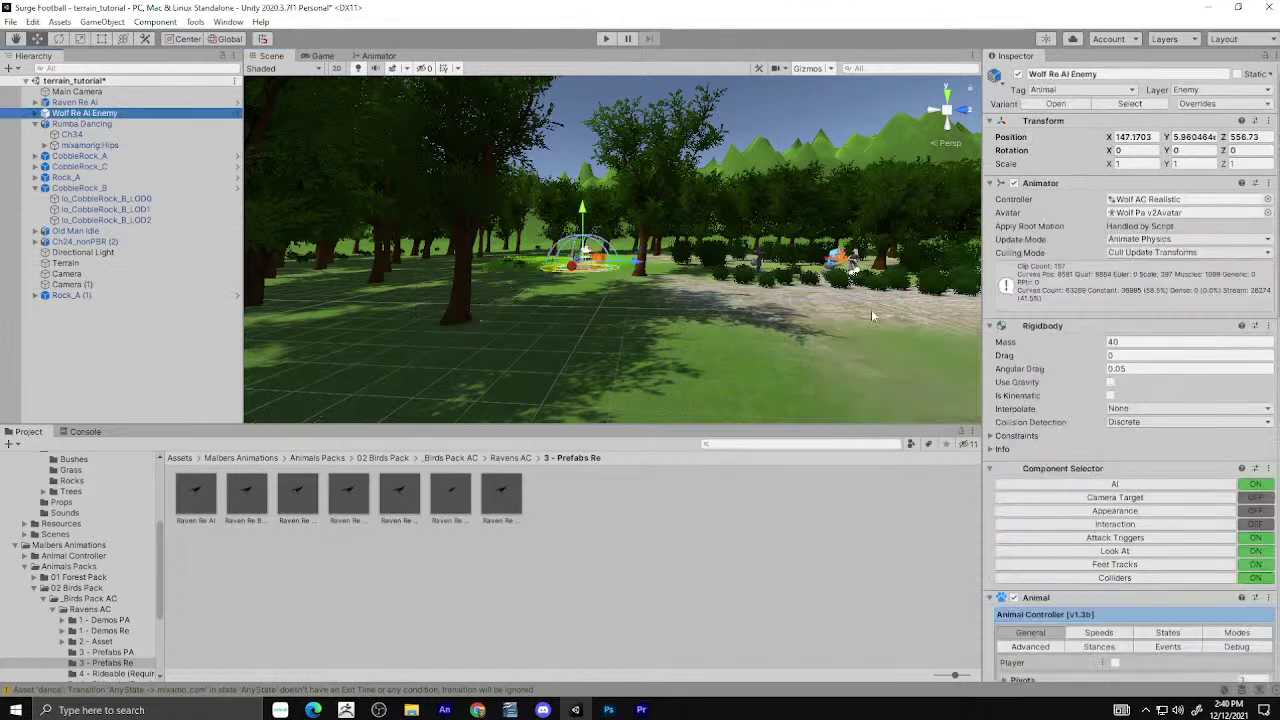
left_click_drag(638, 267, 553, 264)
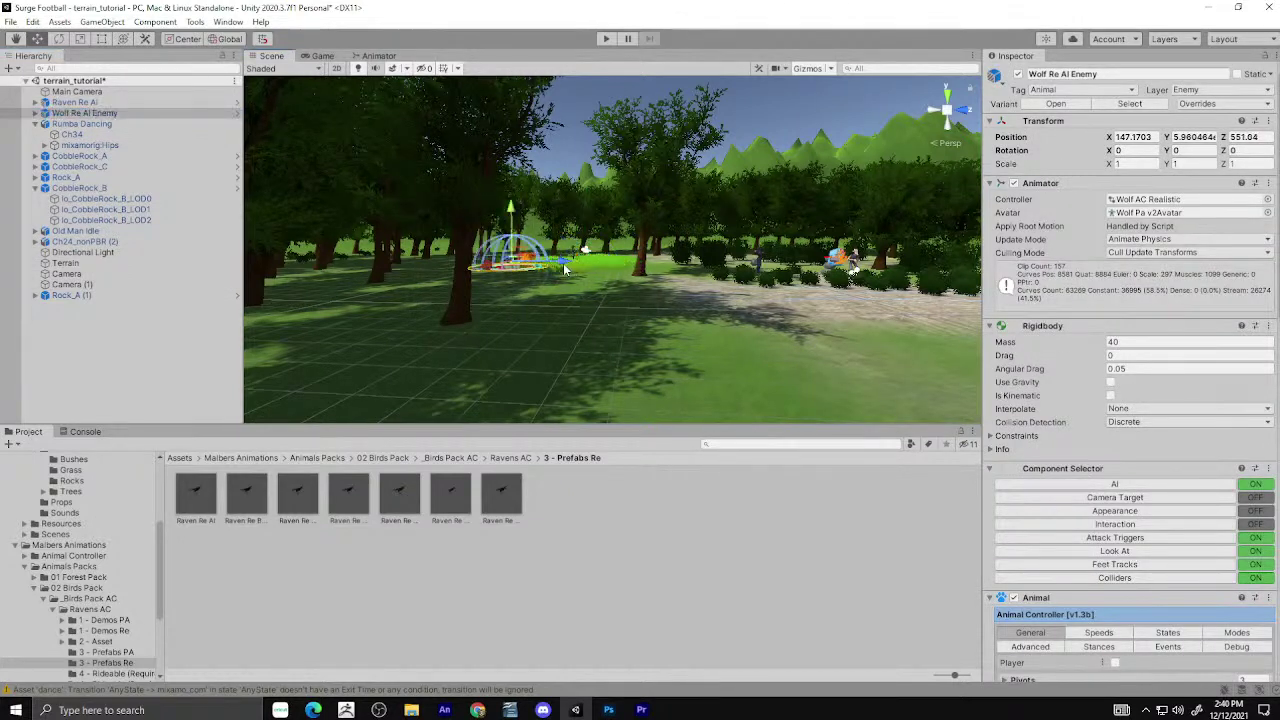
left_click_drag(510, 213, 510, 210)
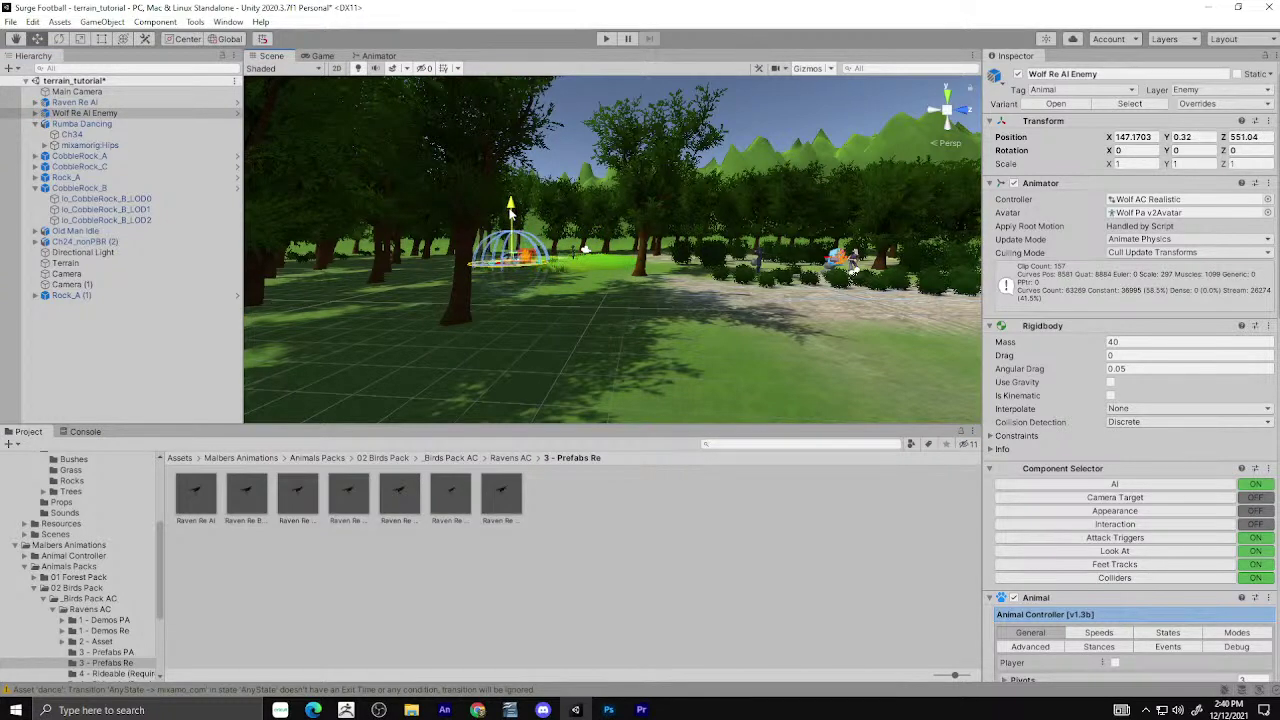
Frame and orbit around the raven on the cairn, then frame Camera (1).
double_click(75, 102)
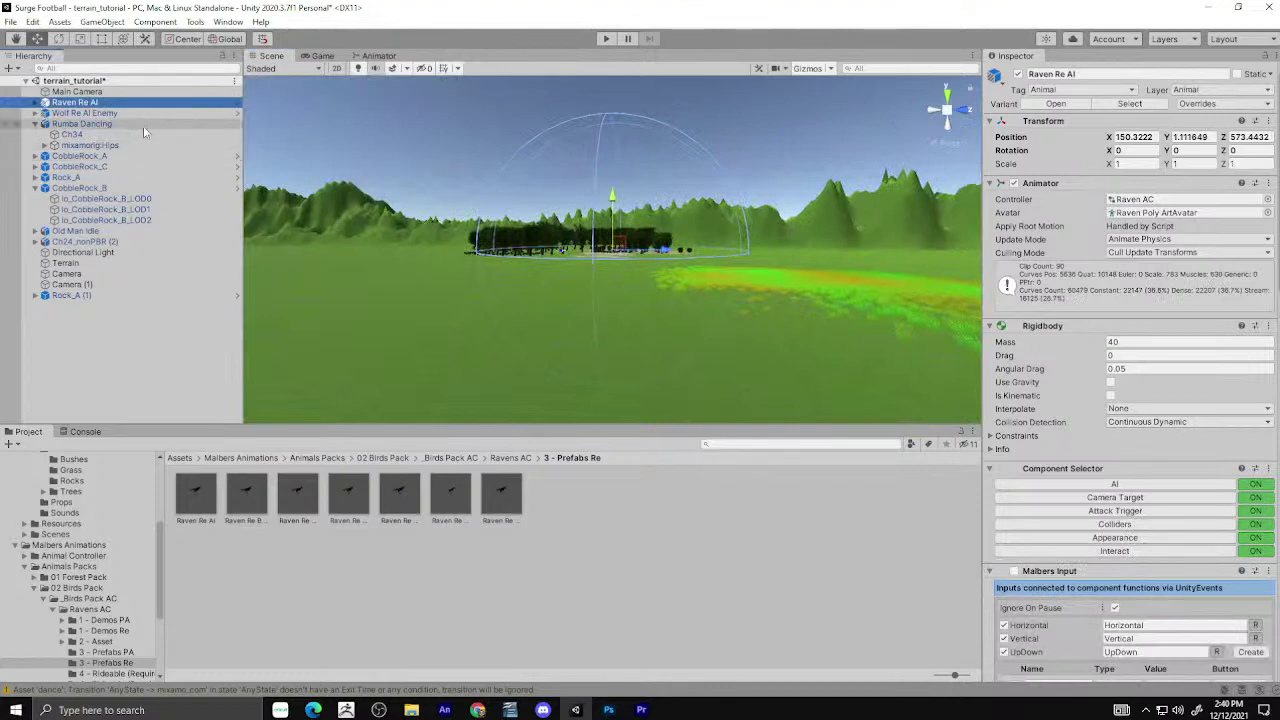
left_click_drag(143, 126, 120, 103)
left_click(120, 103)
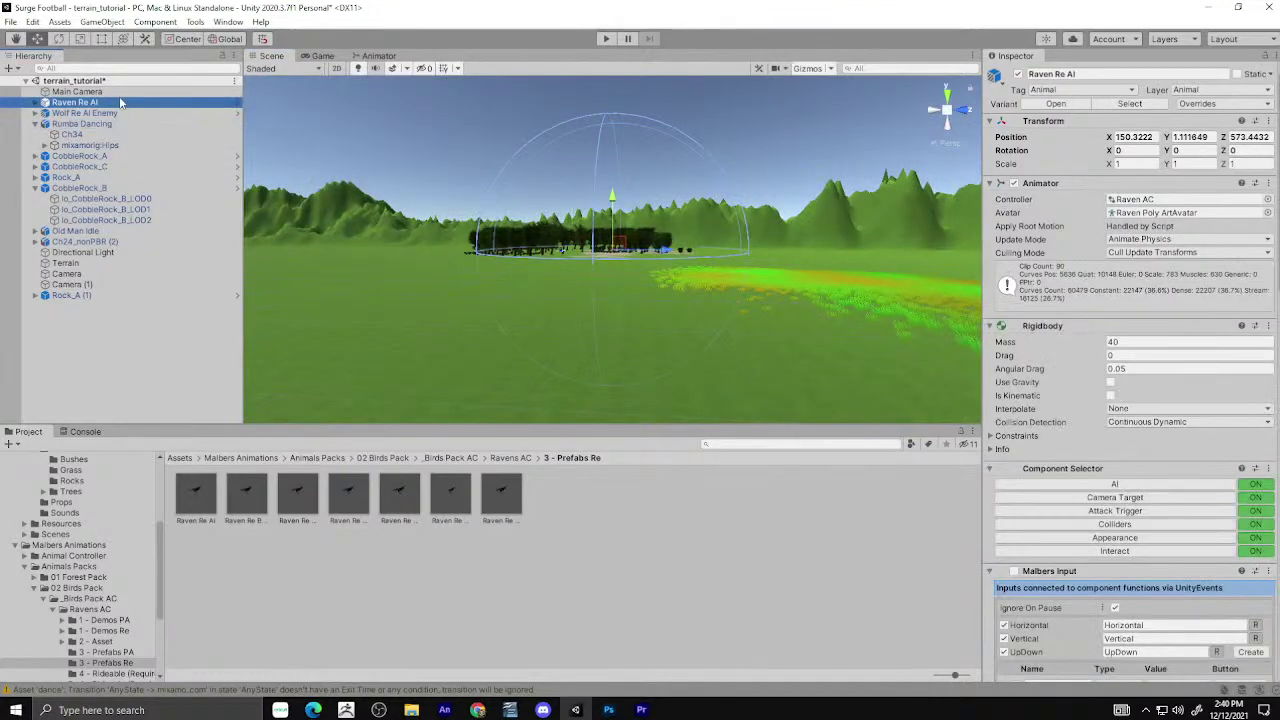
left_click(612, 213)
key("f")
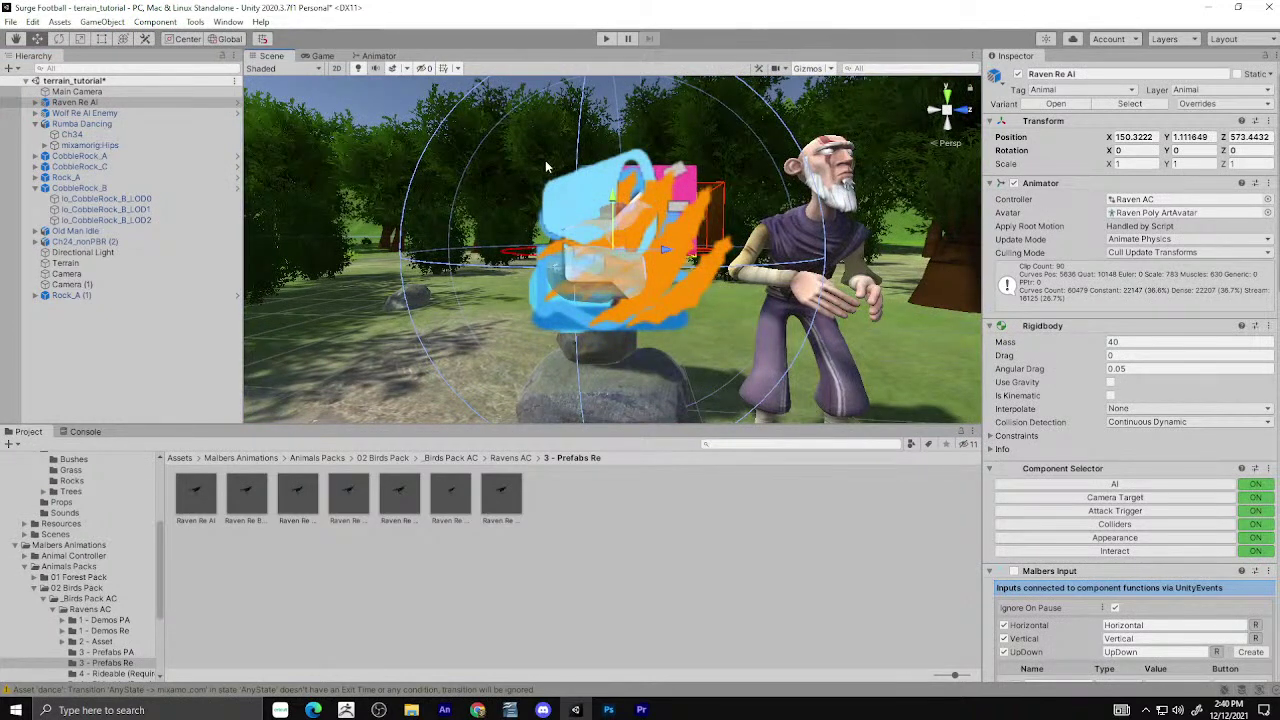
left_click(640, 247)
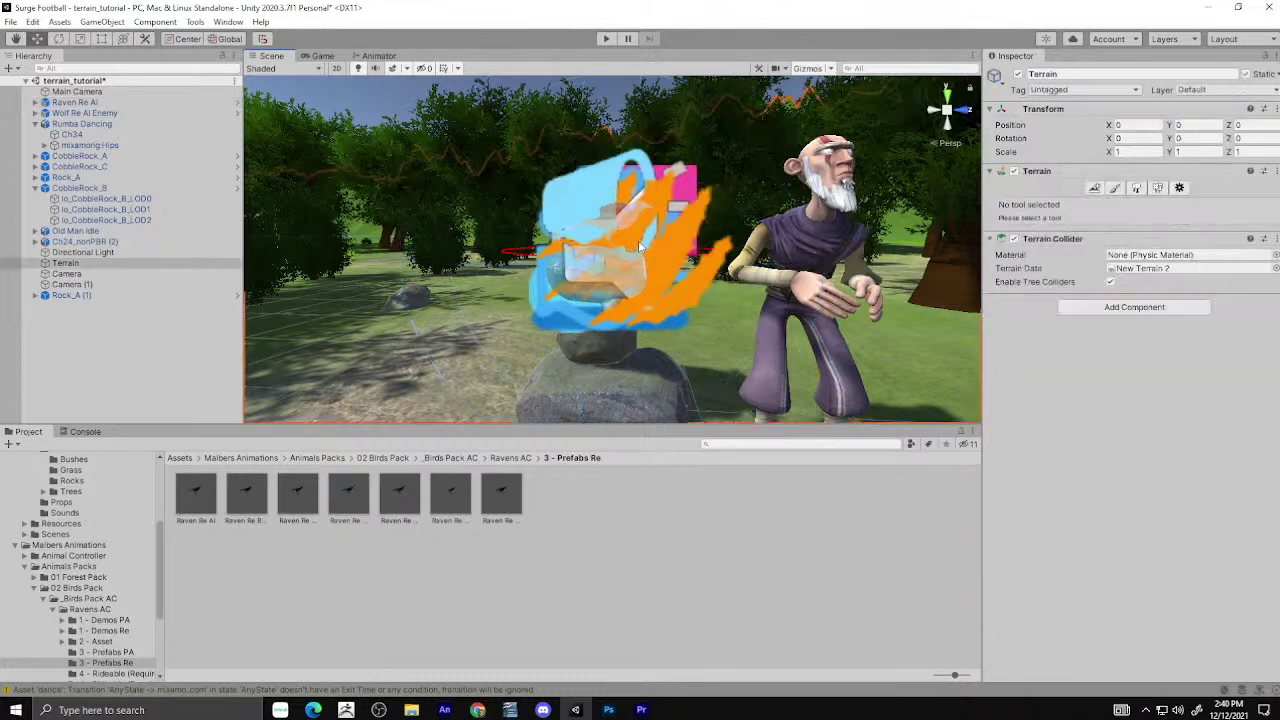
scroll(640, 247, "up", 3)
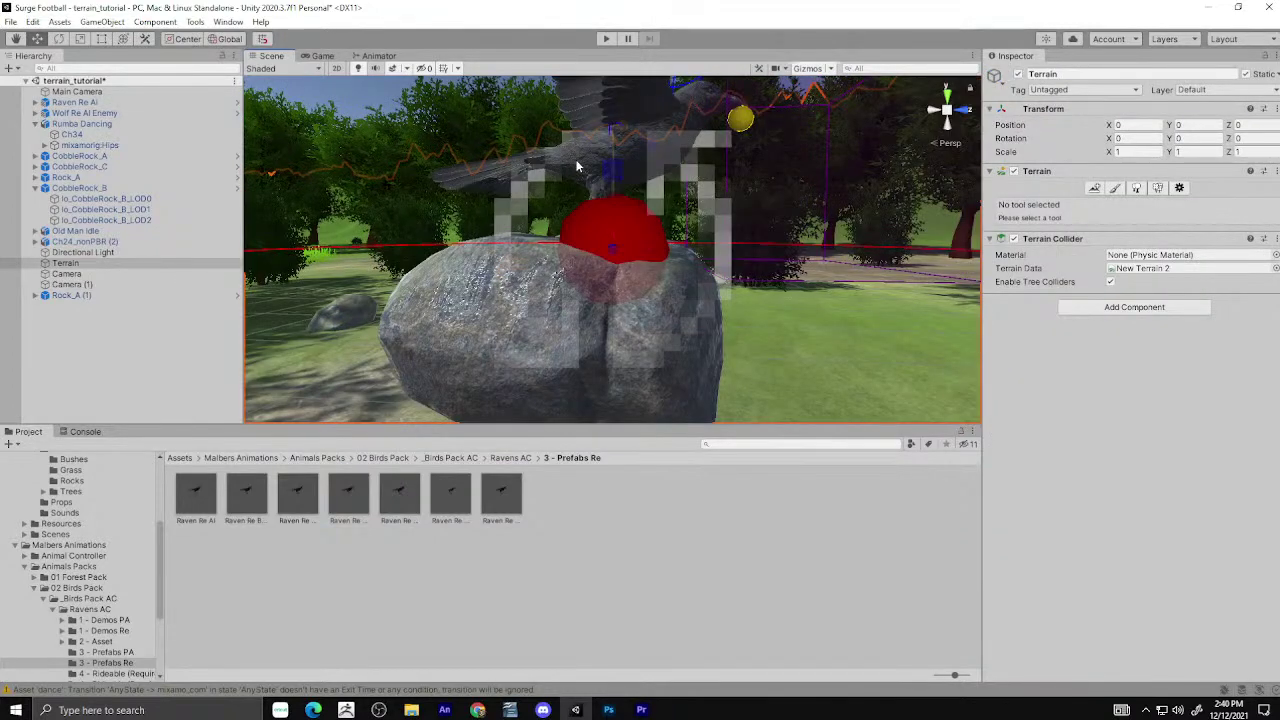
left_click(614, 198)
mouse_move(614, 198)
left_mouse_down("alt")
mouse_move(557, 282)
mouse_move(480, 290)
left_mouse_up("alt")
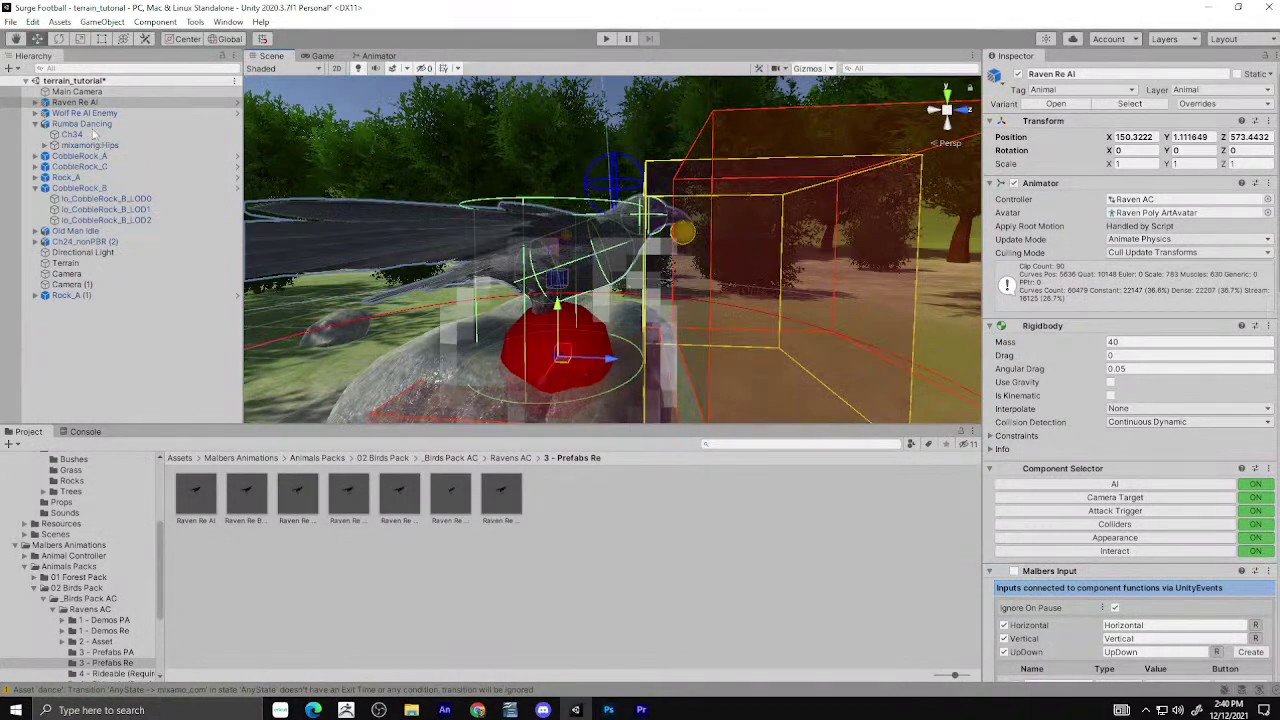
double_click(96, 286)
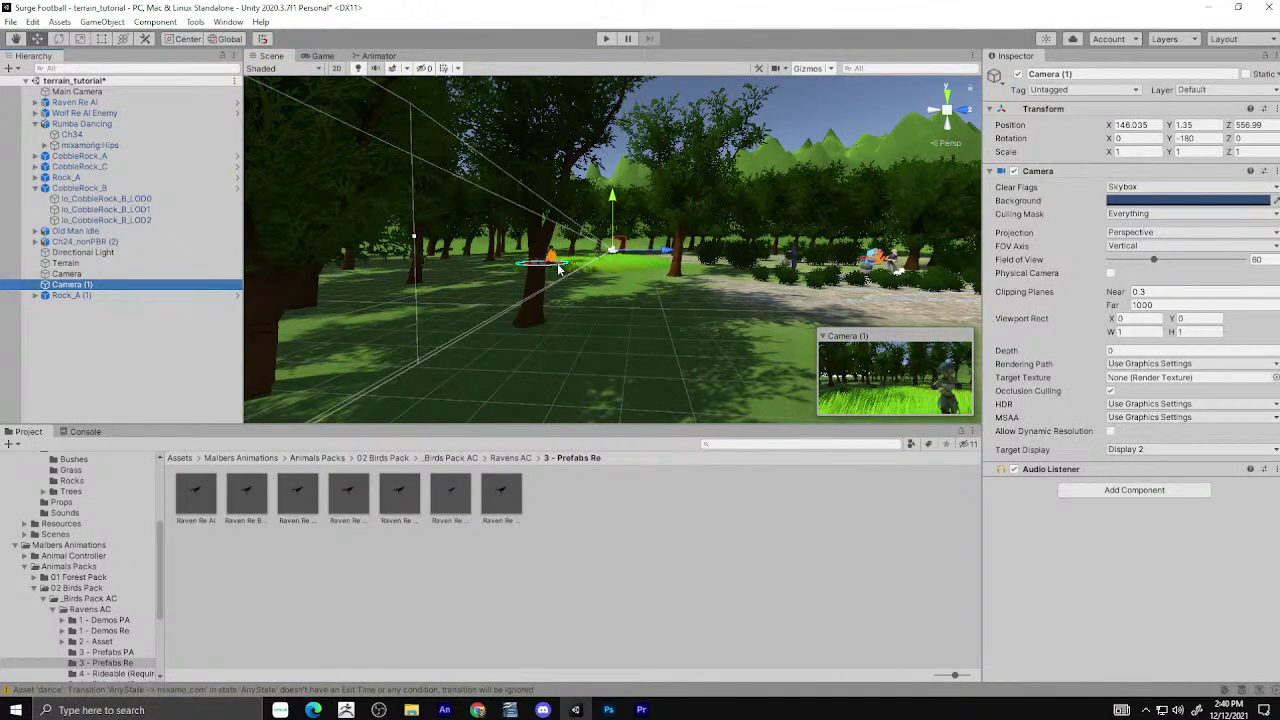
Move the second camera forward, lower it to grass level and tilt it slightly.
left_click_drag(657, 257, 629, 230)
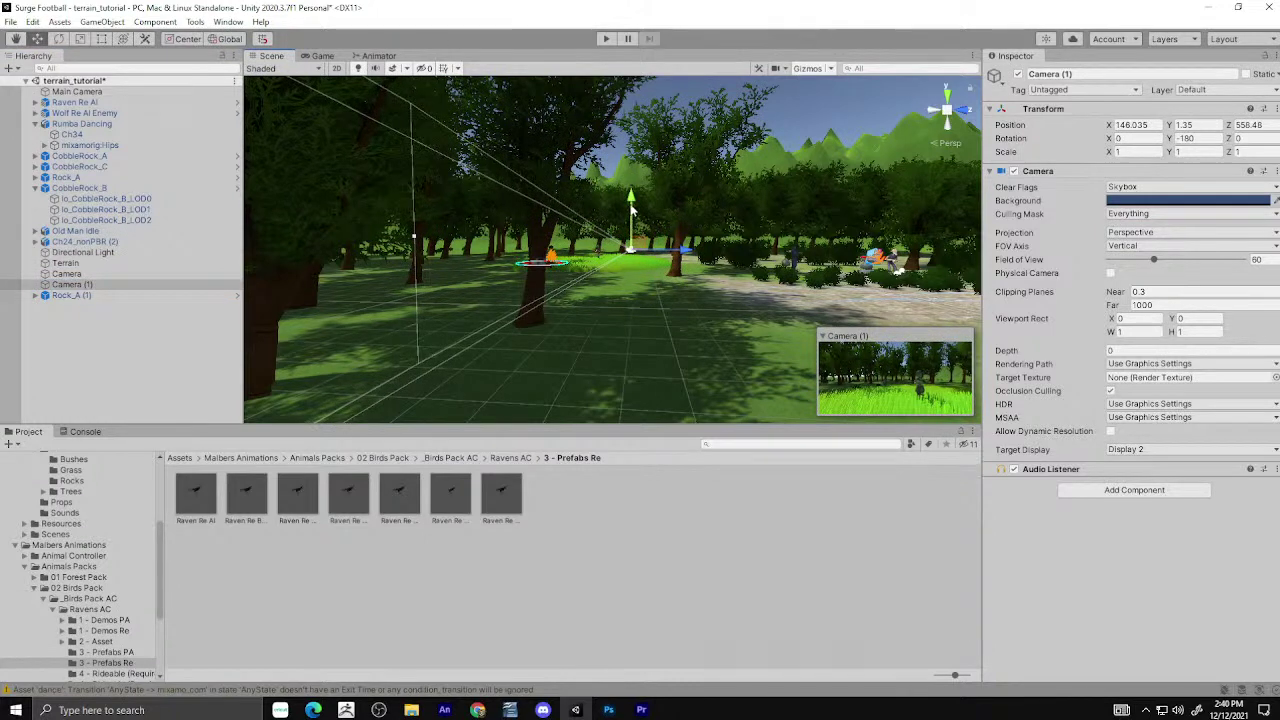
left_click_drag(632, 215, 619, 224)
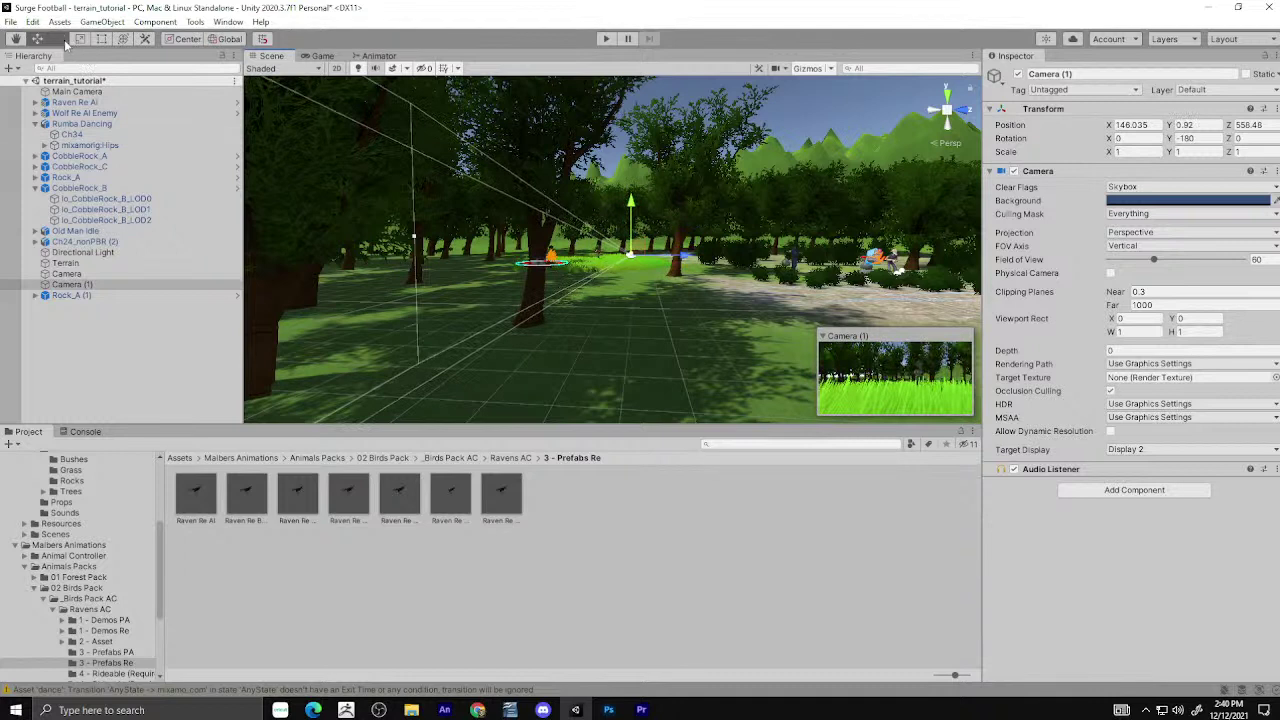
key("e")
left_click_drag(680, 228, 688, 236)
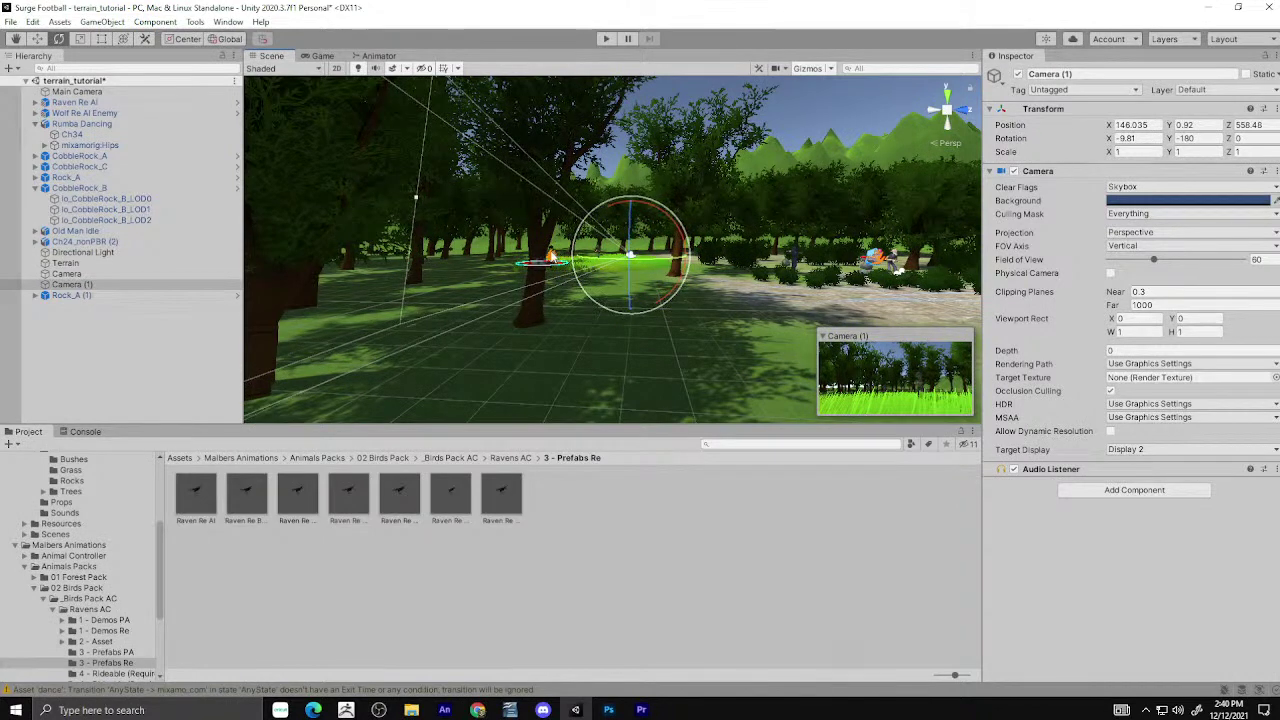
Move the wolf forward in front of the second camera to X 147.1703, Y 0.32, Z 556.6.
left_click(84, 113)
left_click(32, 21)
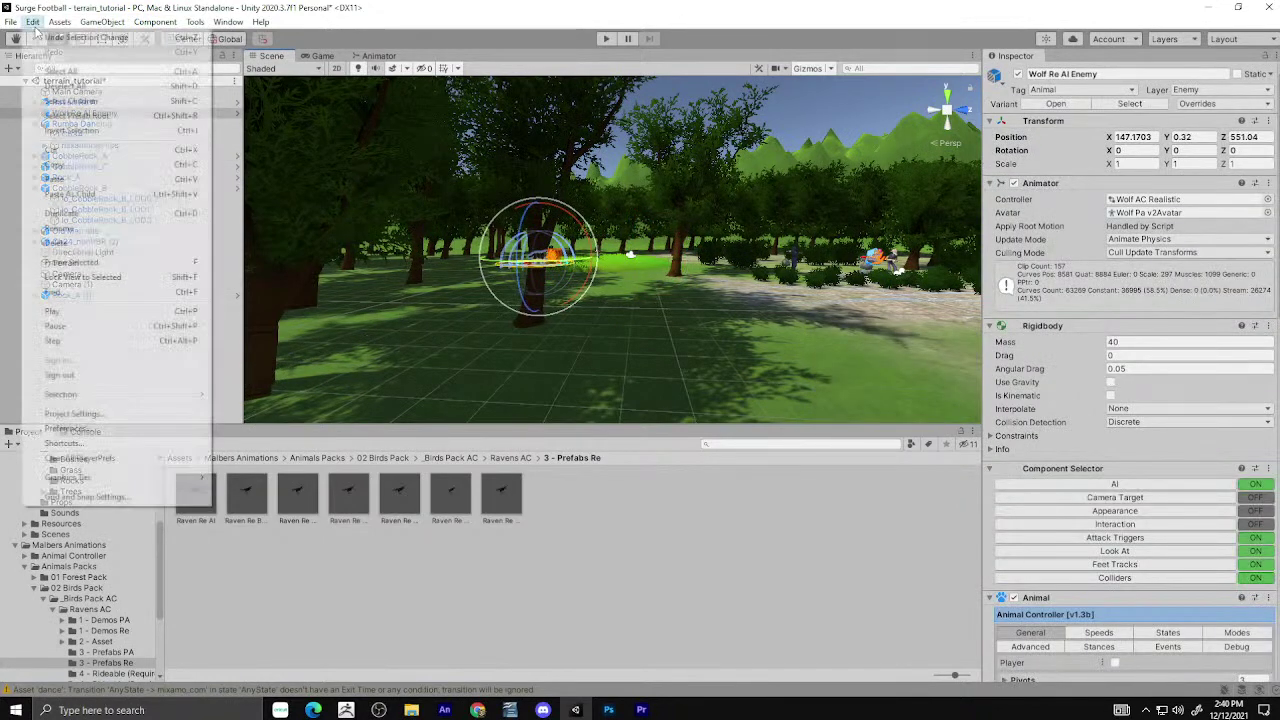
left_click(36, 36)
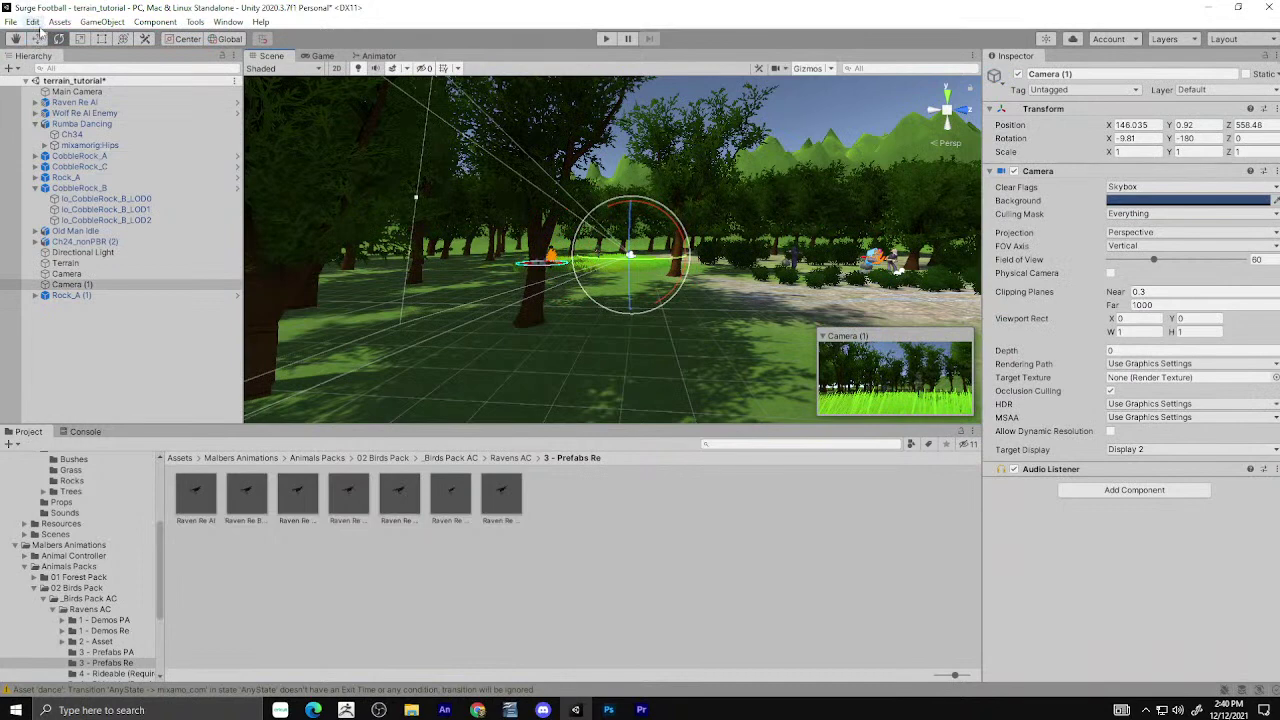
left_click(37, 38)
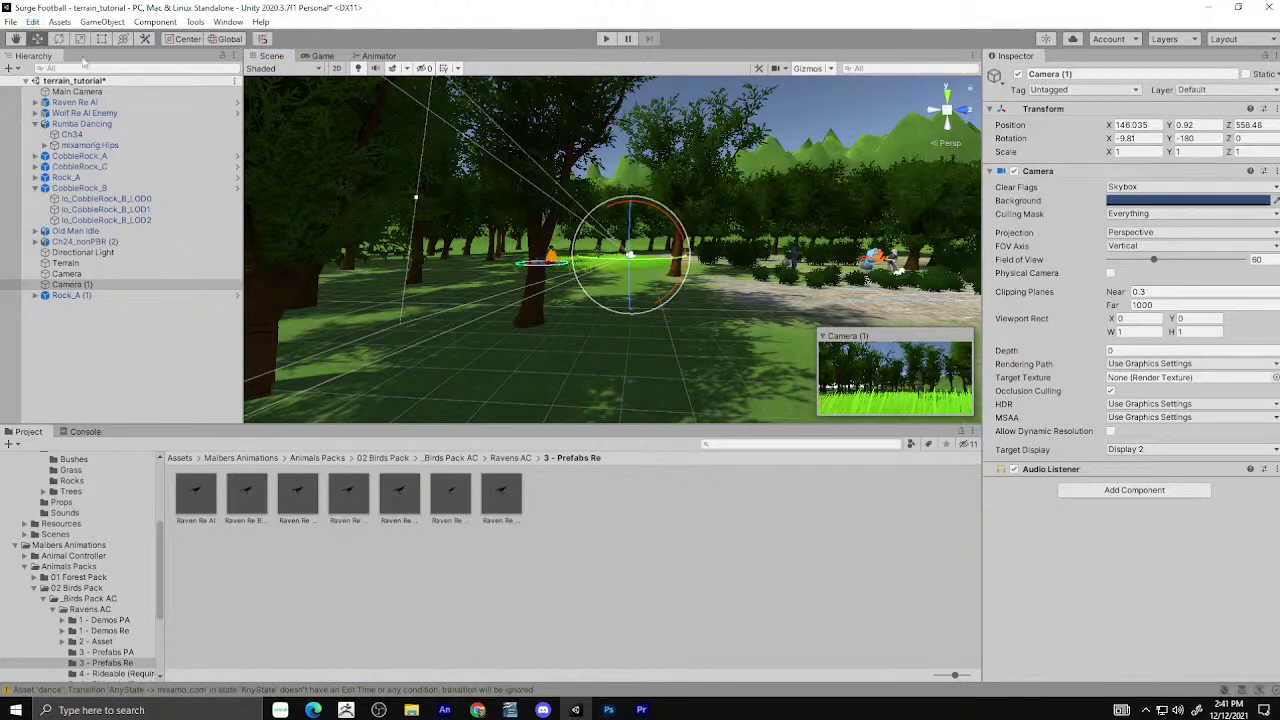
left_click(112, 102)
left_click(112, 113)
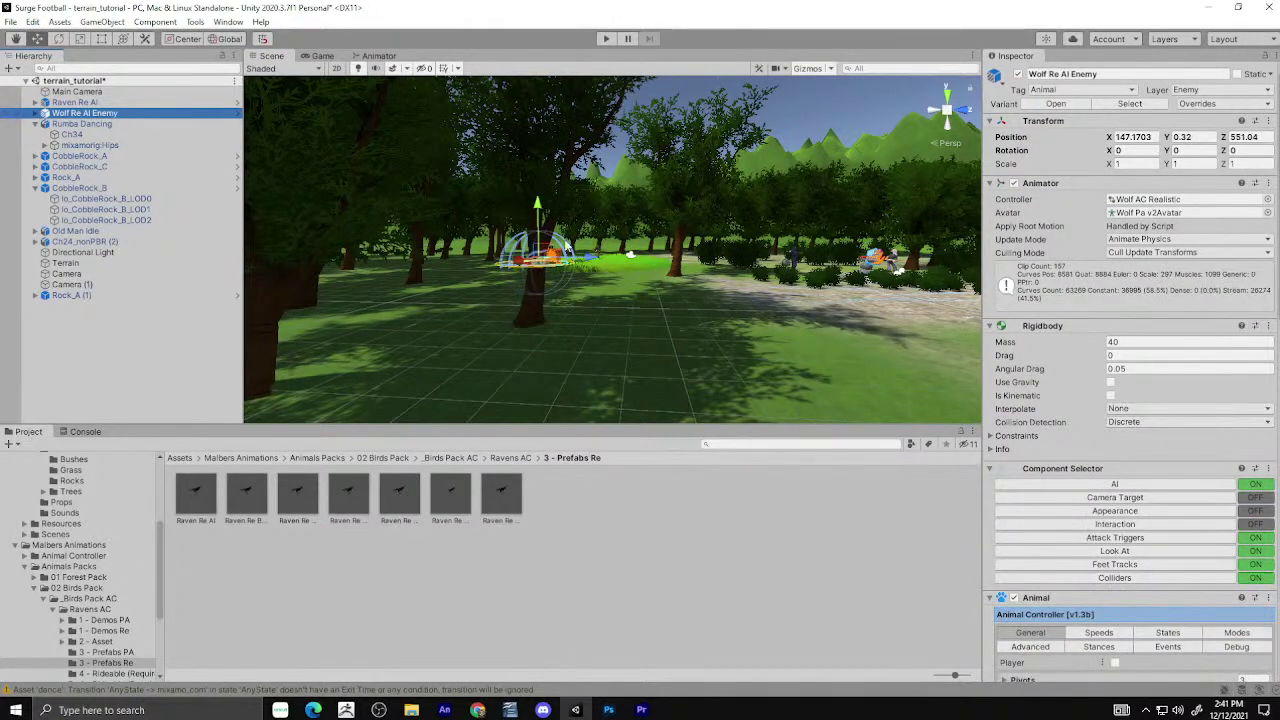
left_click_drag(625, 258, 643, 260)
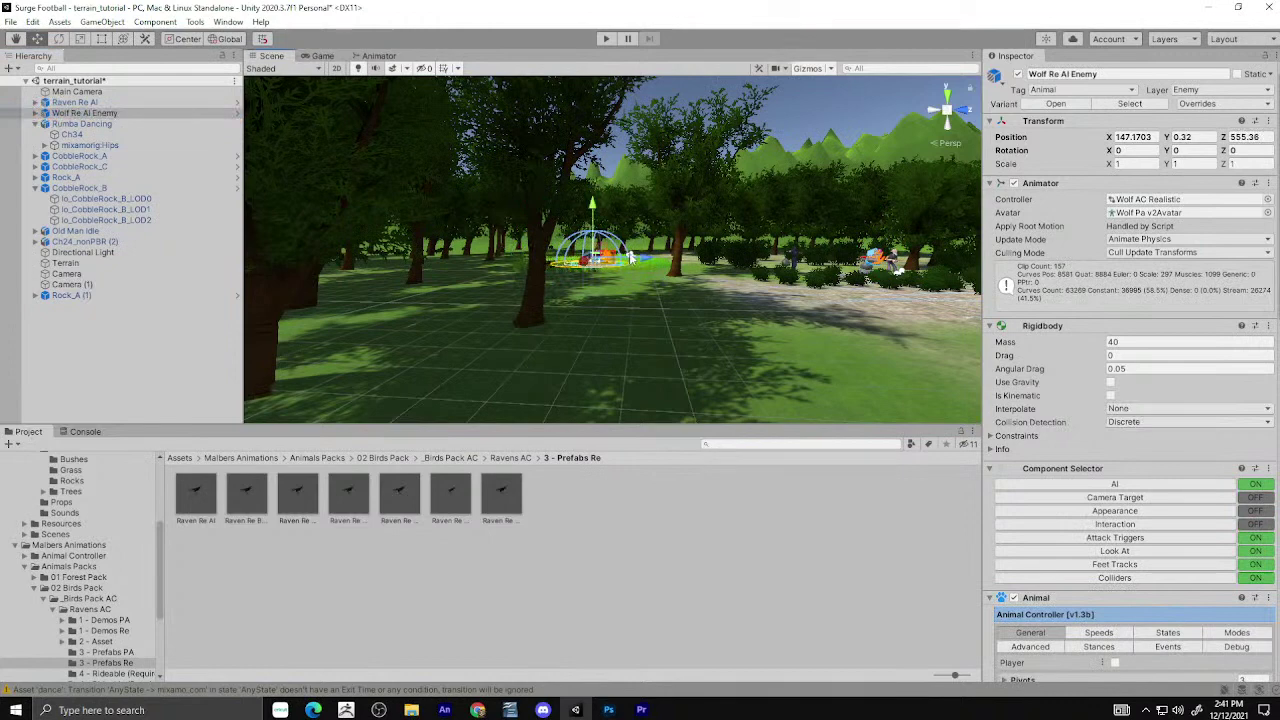
left_click(630, 258)
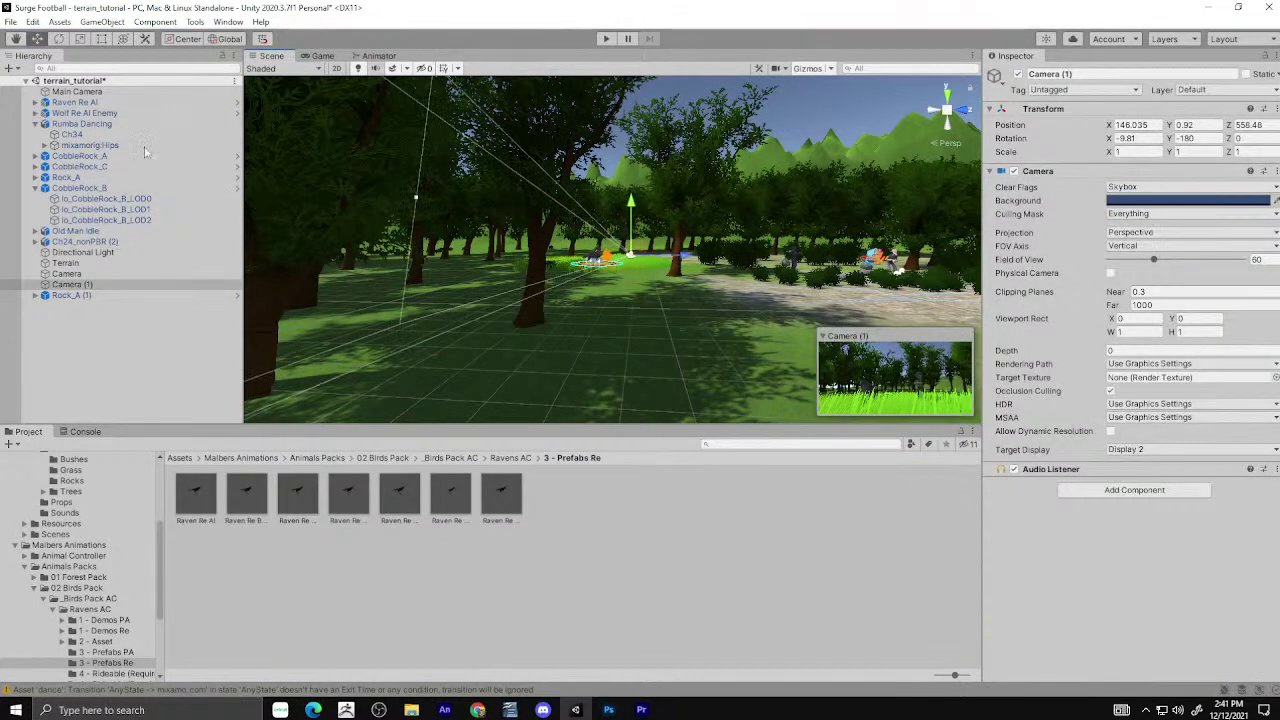
left_click(125, 113)
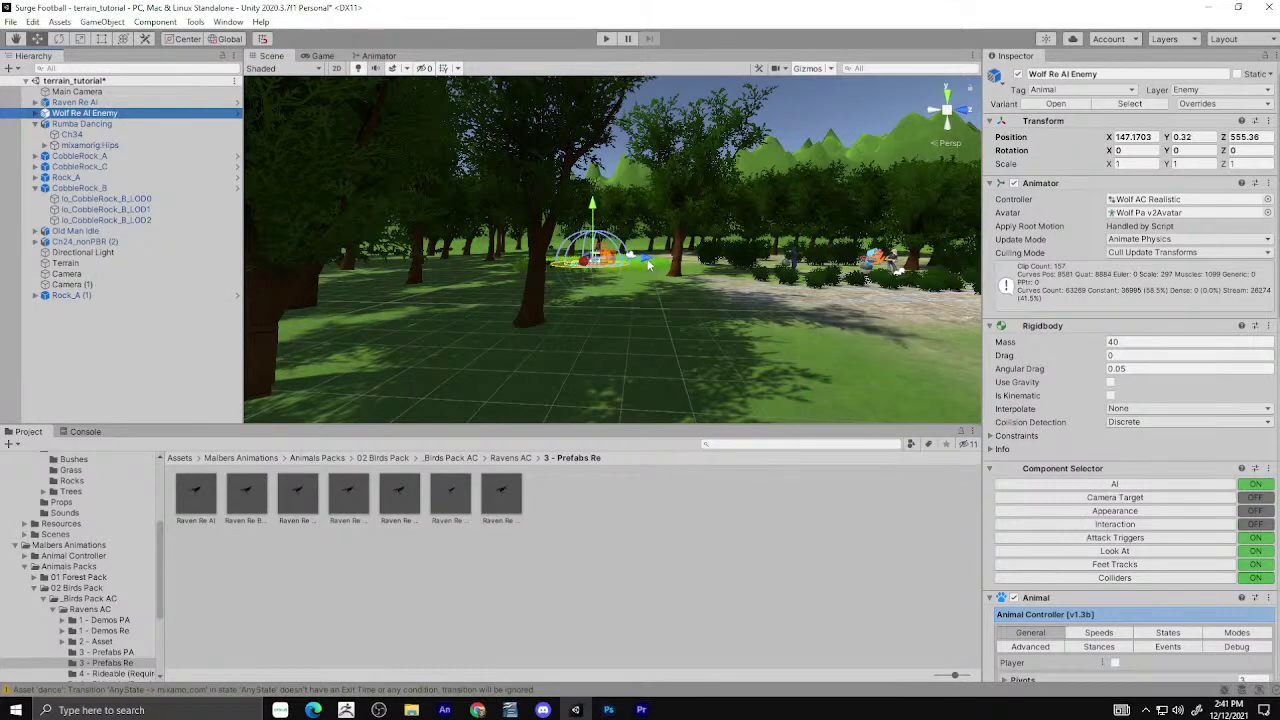
left_click_drag(648, 264, 660, 265)
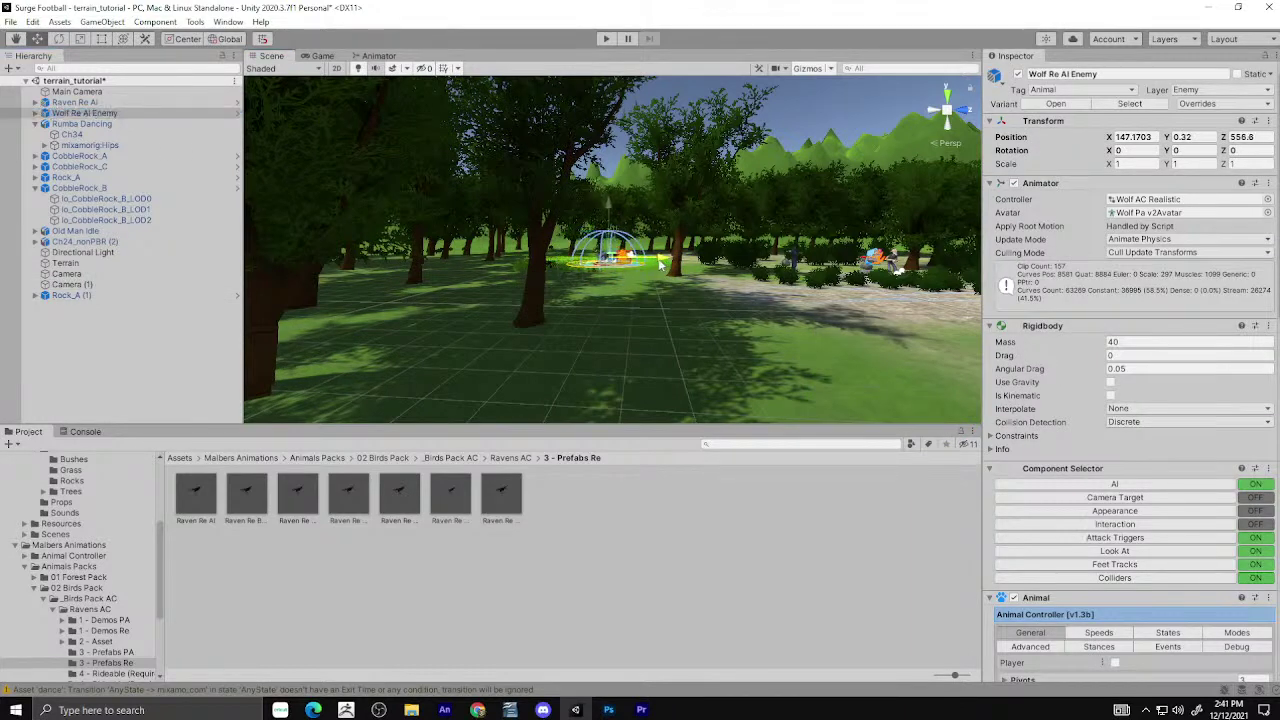
Play the scene, viewing the wolf on Display 2, then Display 3 showing no cameras.
left_click(322, 56)
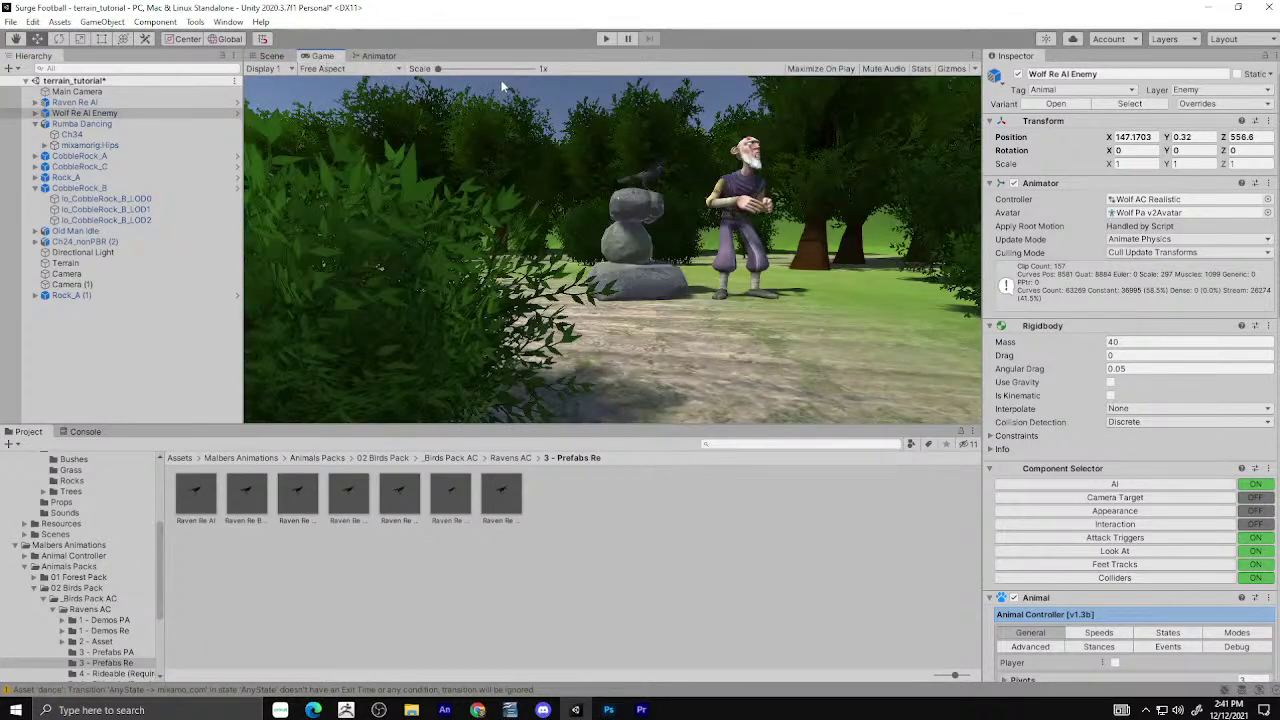
left_click(604, 39)
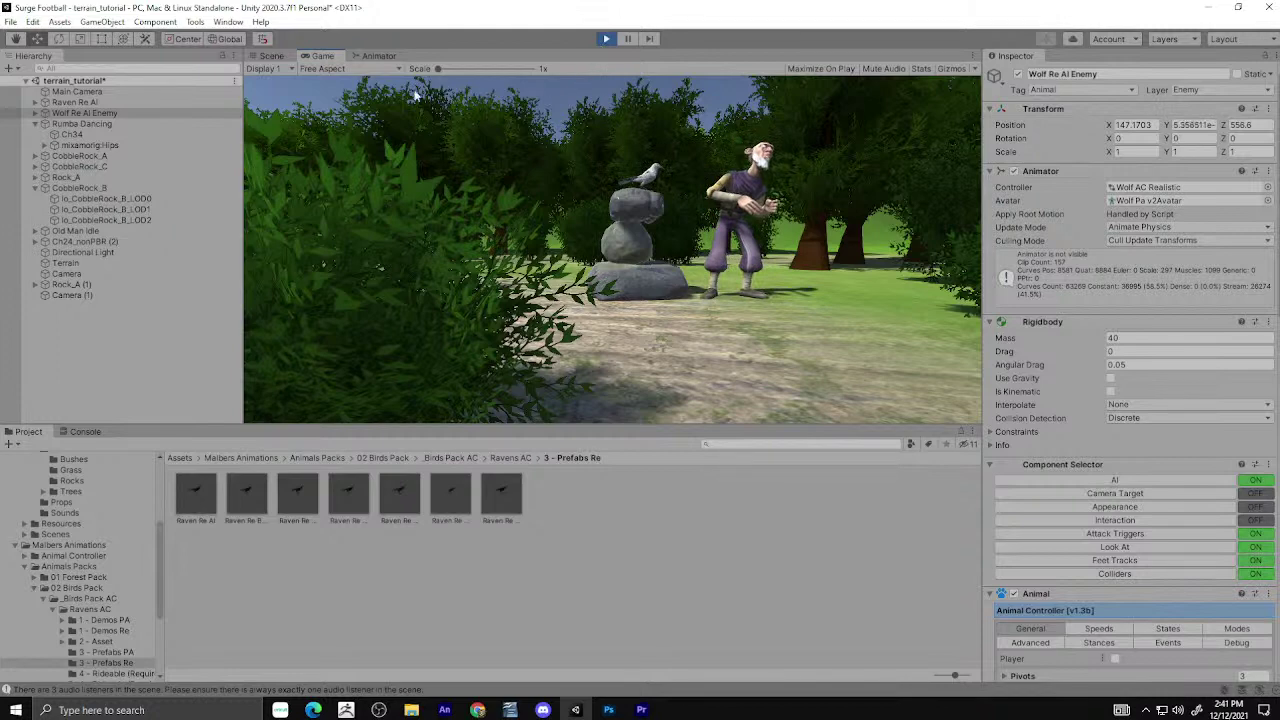
left_click(278, 69)
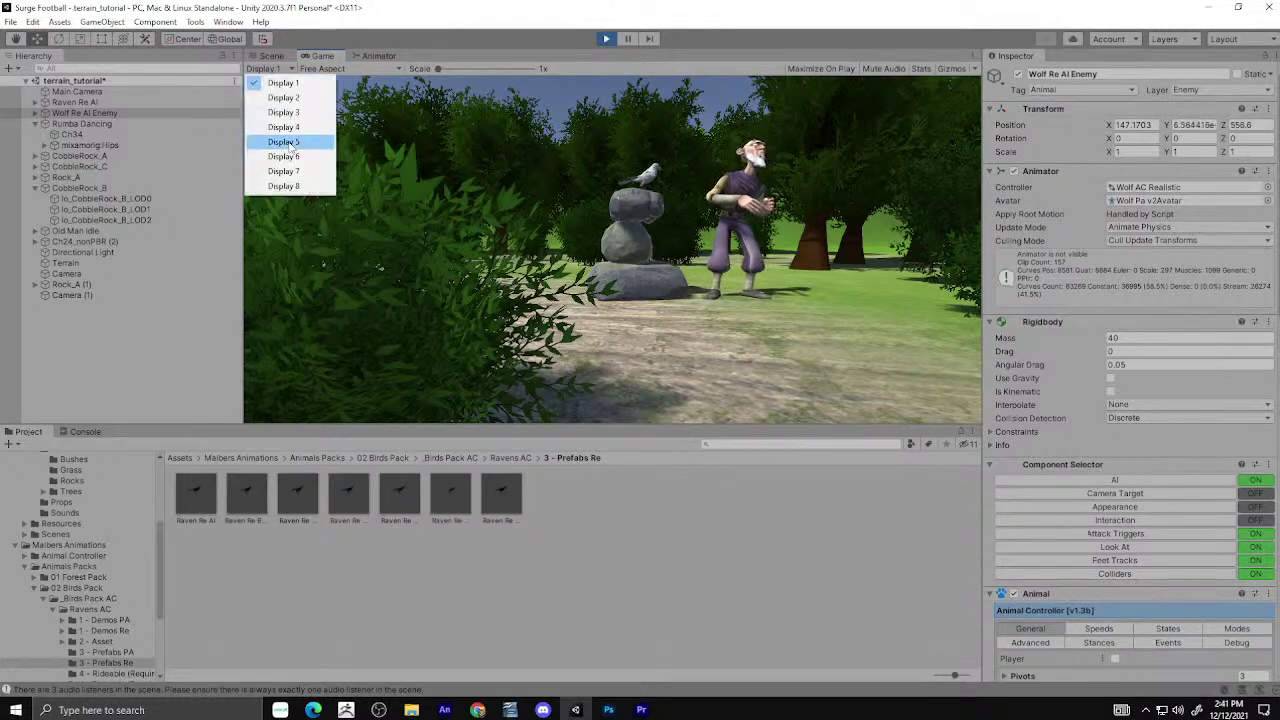
left_click(293, 102)
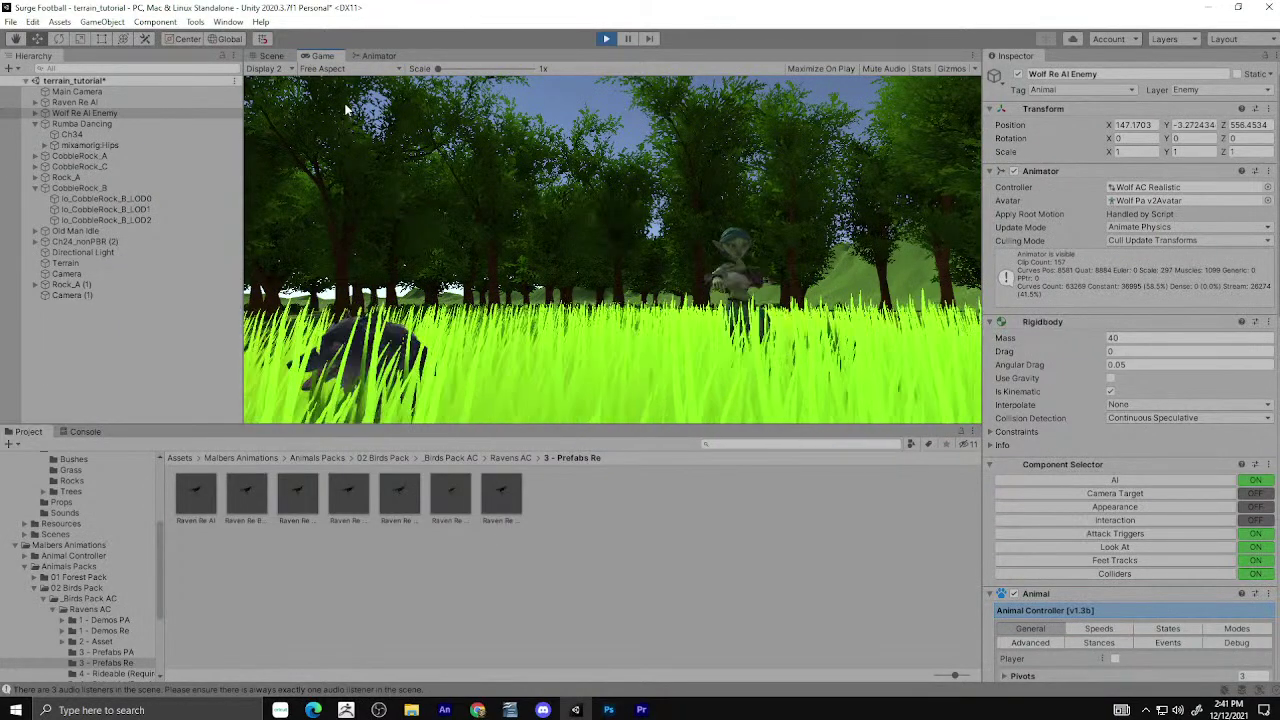
left_click(266, 68)
left_click(302, 113)
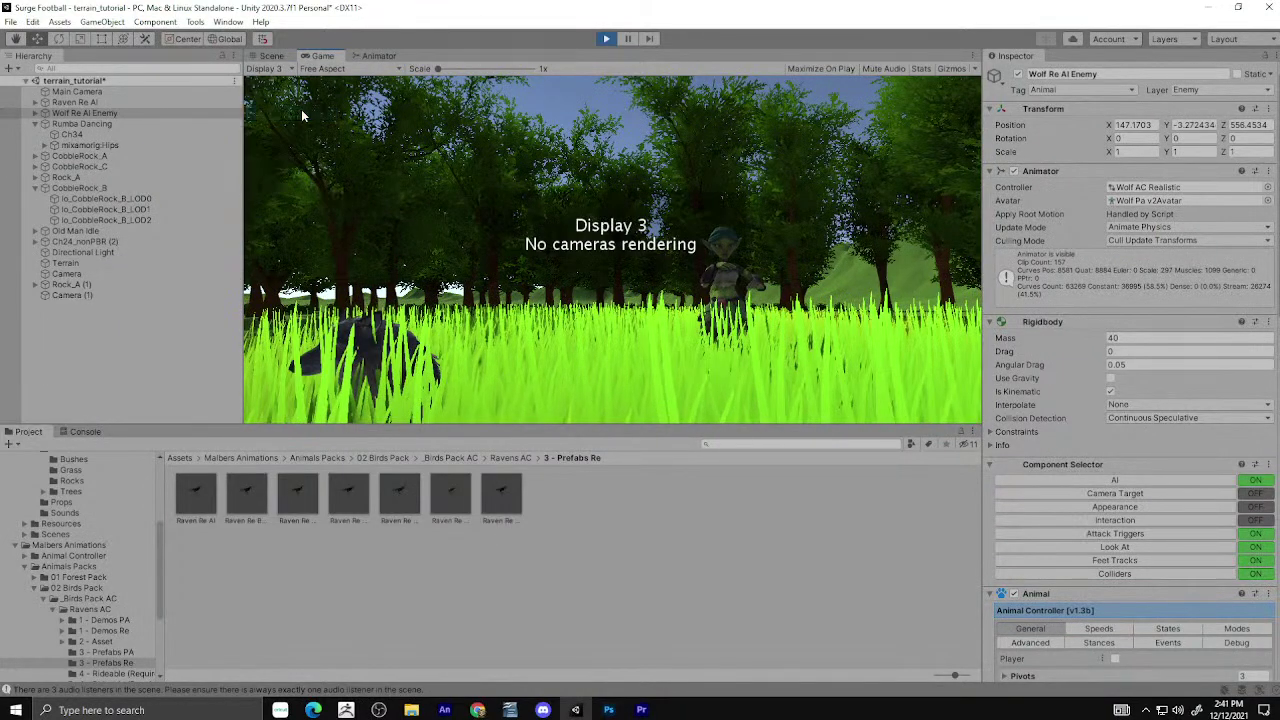